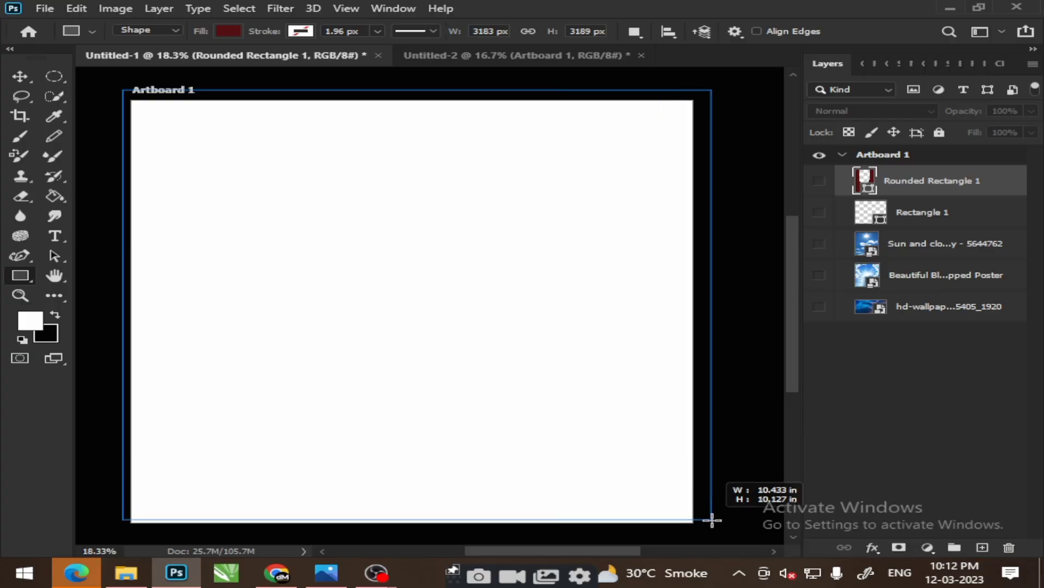
# Draw a trial dark red rectangle over the artboard and a pink rounded-rectangle arch
pyautogui.moveTo(131, 100); pyautogui.dragTo(700, 529)
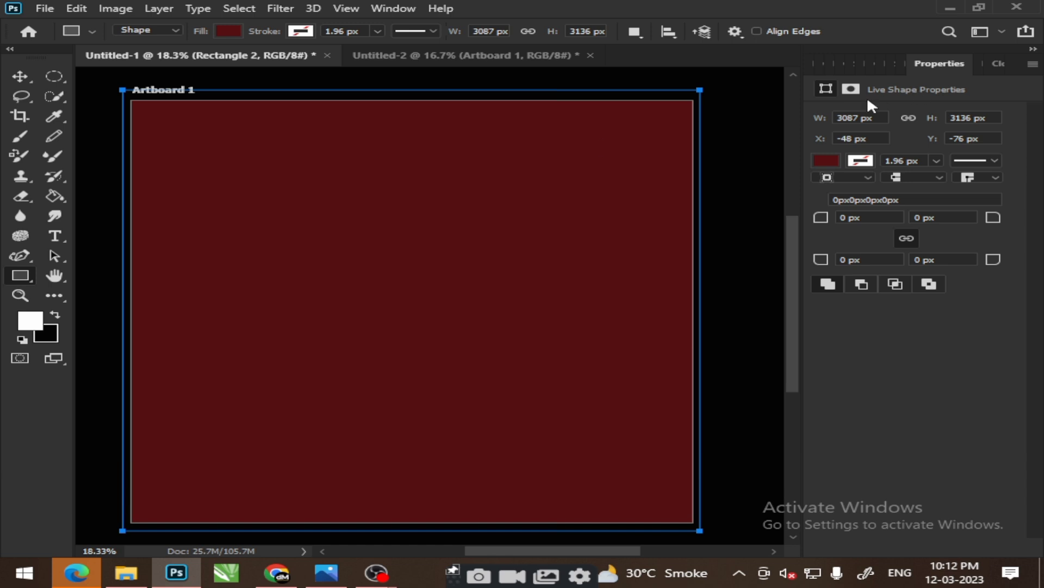
pyautogui.click(811, 65)
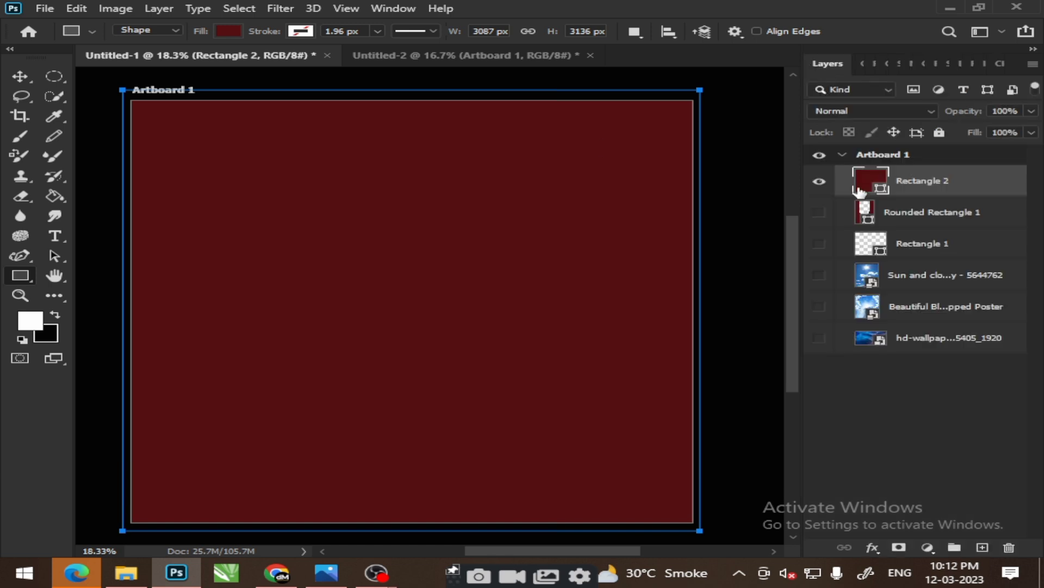
pyautogui.rightClick(31, 275)
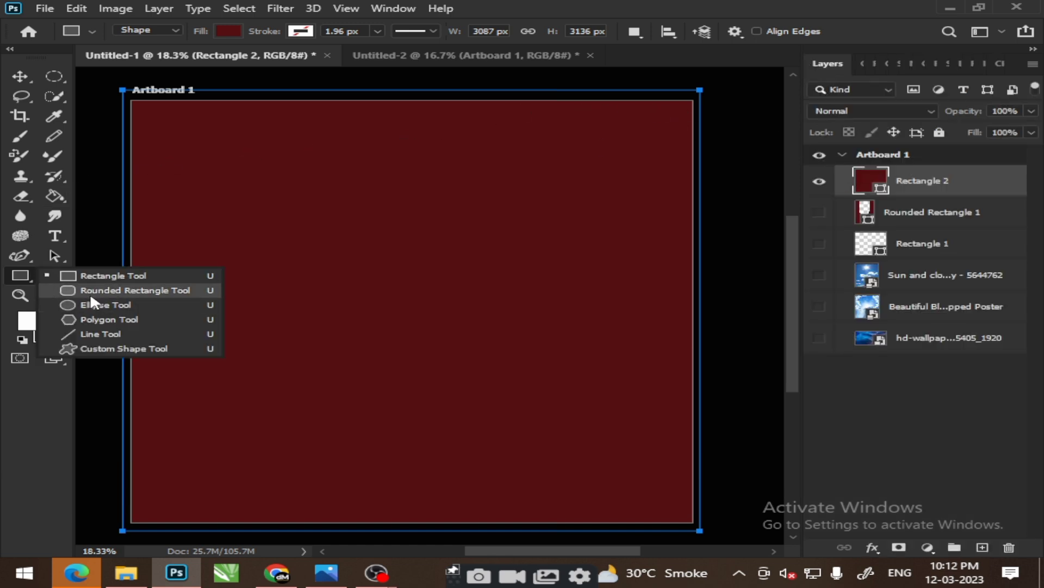
pyautogui.click(90, 294)
pyautogui.scroll(1, 400, 108)
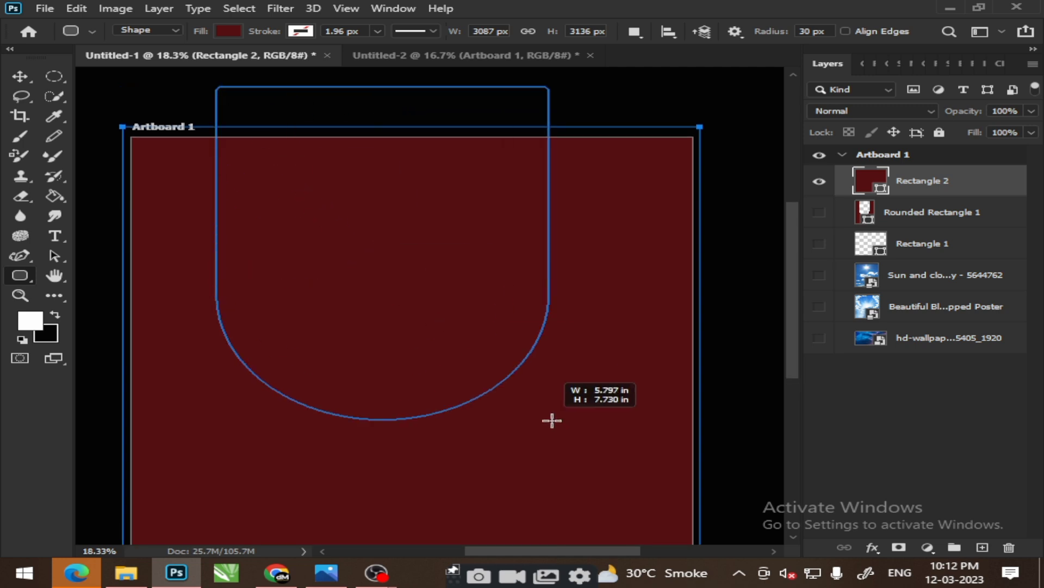
pyautogui.moveTo(220, 87); pyautogui.dragTo(599, 438)
pyautogui.click(826, 160)
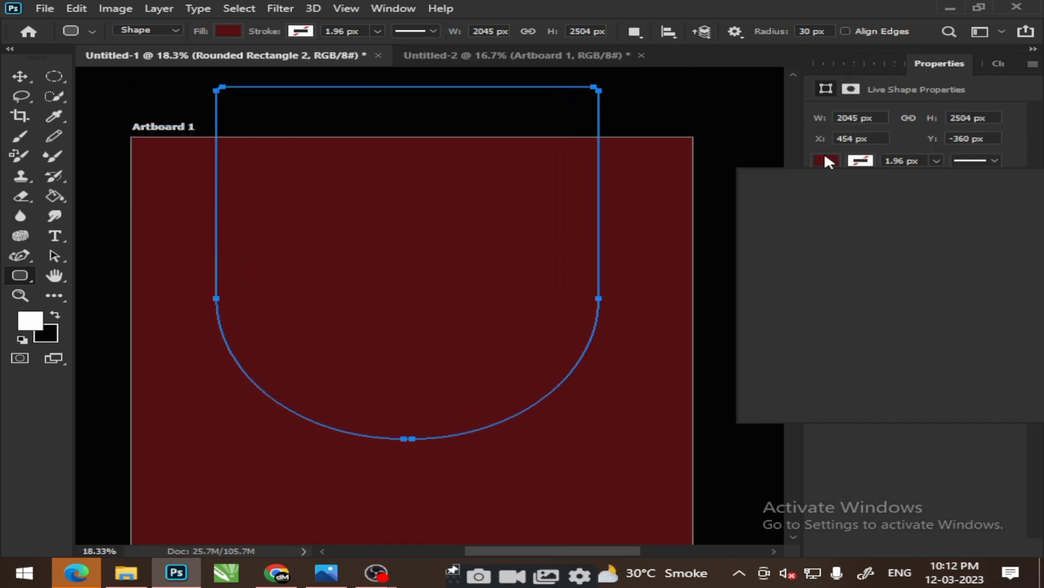
pyautogui.click(854, 239)
pyautogui.scroll(-3, 443, 207)
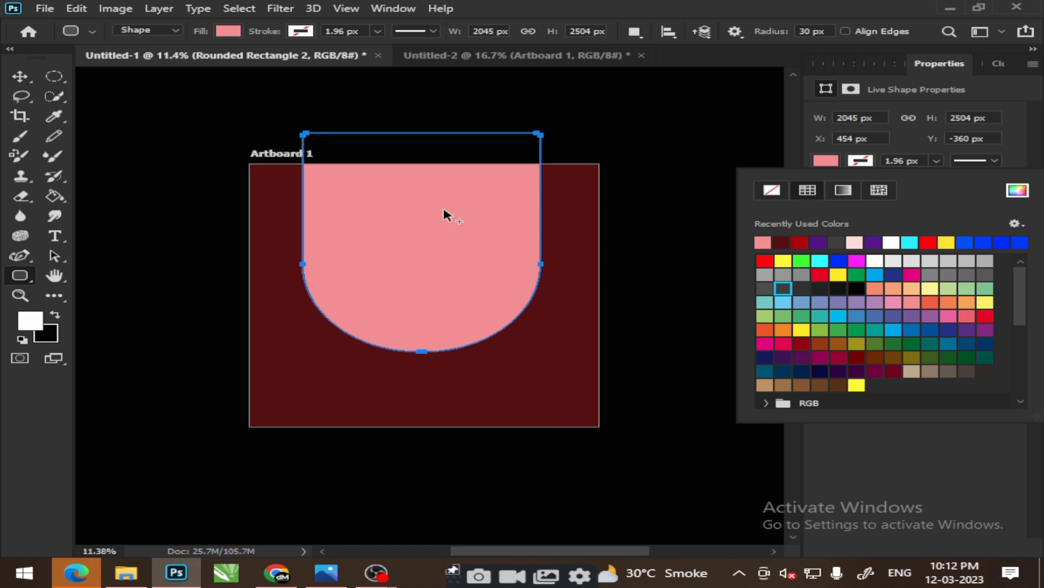
pyautogui.scroll(2, 443, 207)
pyautogui.click(17, 79)
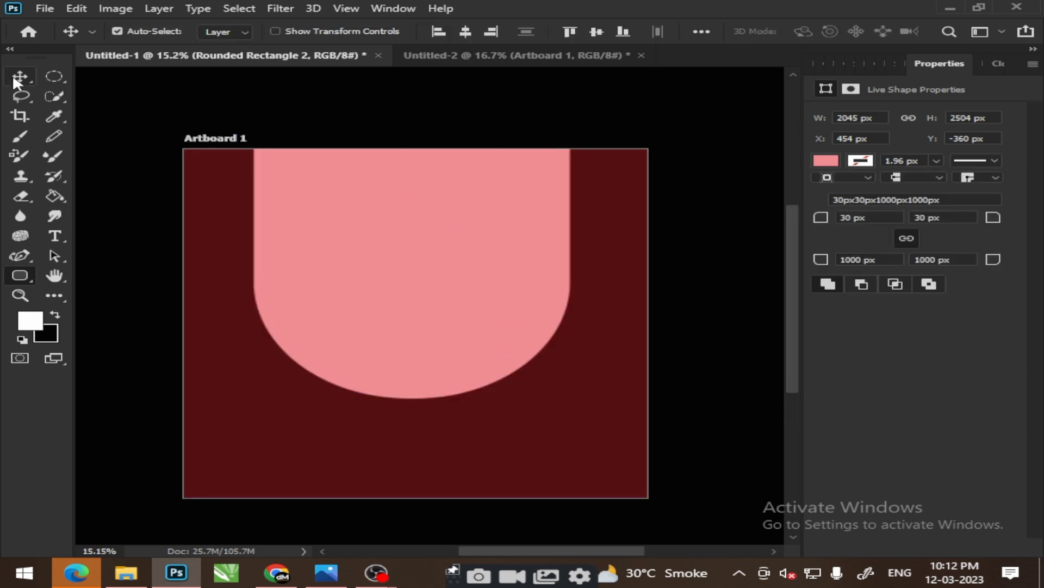
# Hide the trial shapes, show Rounded Rectangle 1, and delete Rectangle 2 and Rounded Rectangle 2
pyautogui.click(813, 64)
pyautogui.click(818, 181)
pyautogui.click(819, 212)
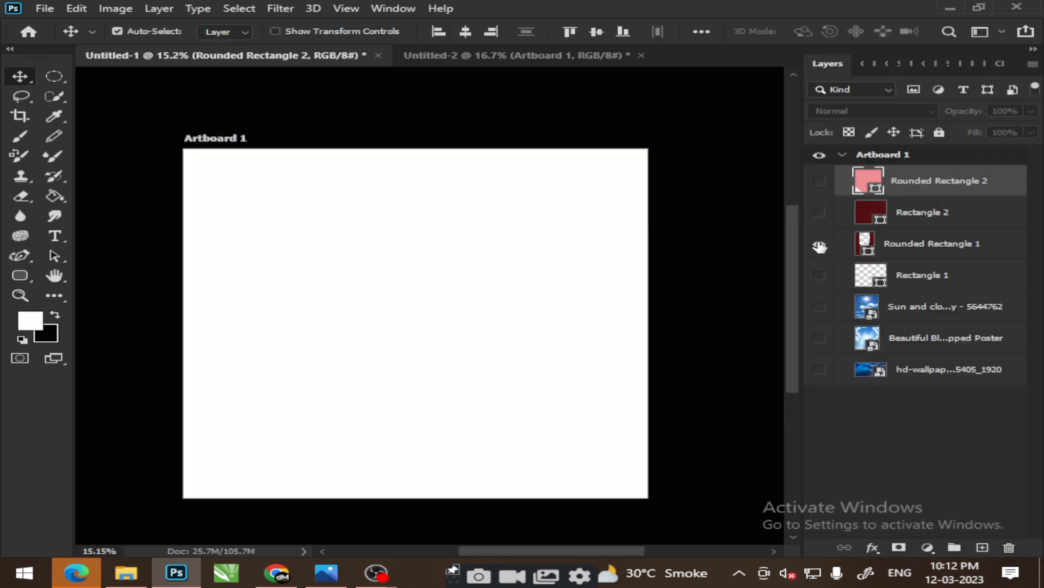
pyautogui.click(819, 244)
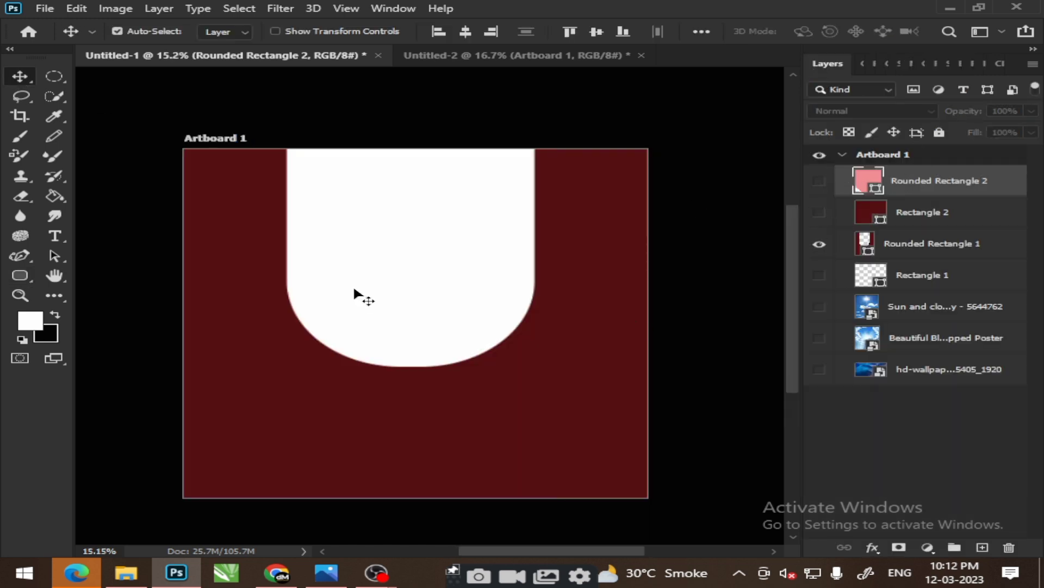
pyautogui.click(944, 215)
pyautogui.click(950, 182)
pyautogui.keyDown('shift'); pyautogui.click(956, 215); pyautogui.keyUp('shift')
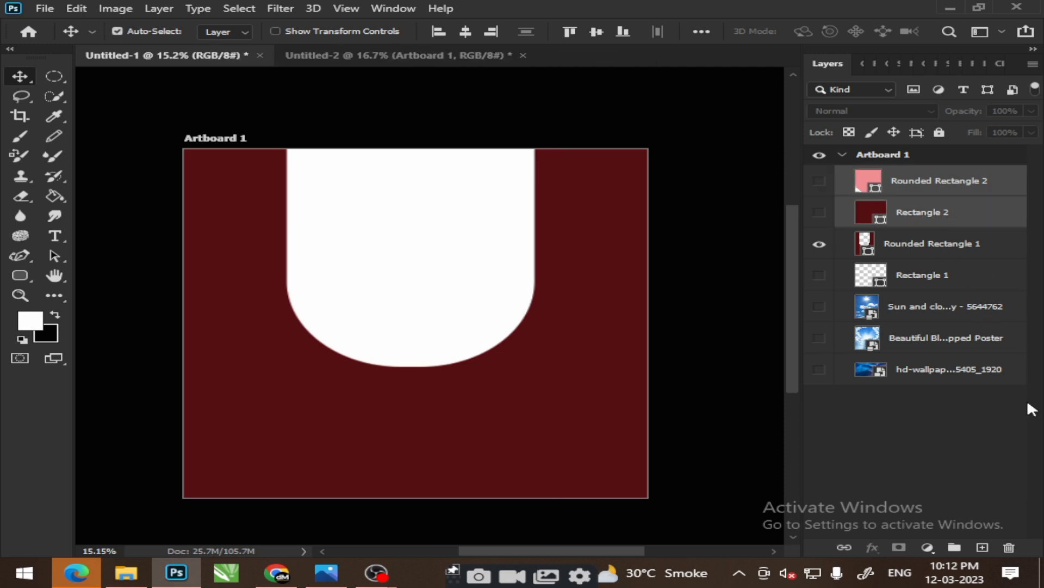
pyautogui.click(1015, 546)
pyautogui.press('Return')
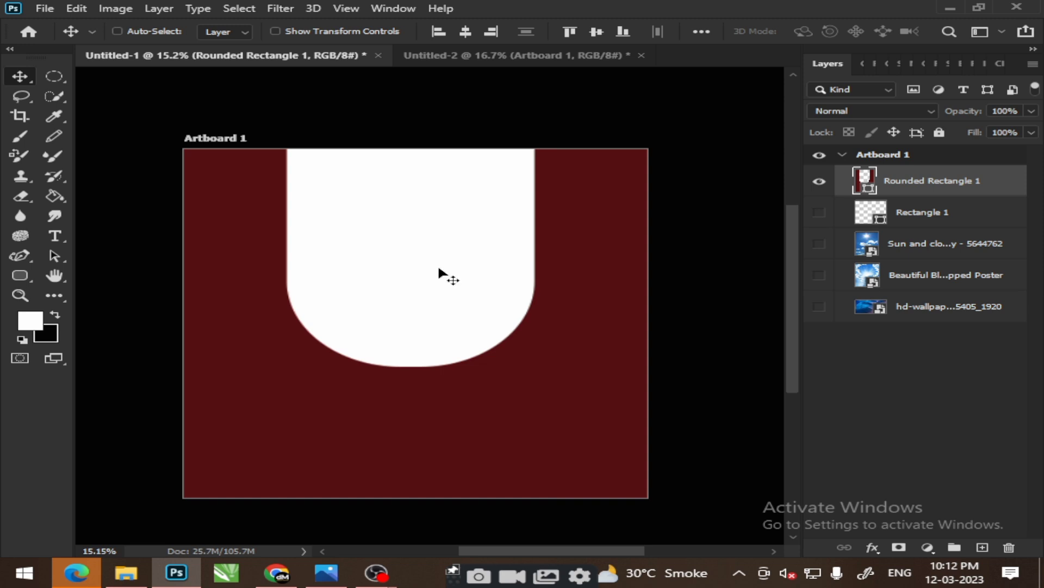
pyautogui.hscroll(-1, 451, 435)
pyautogui.scroll(1, 452, 435)
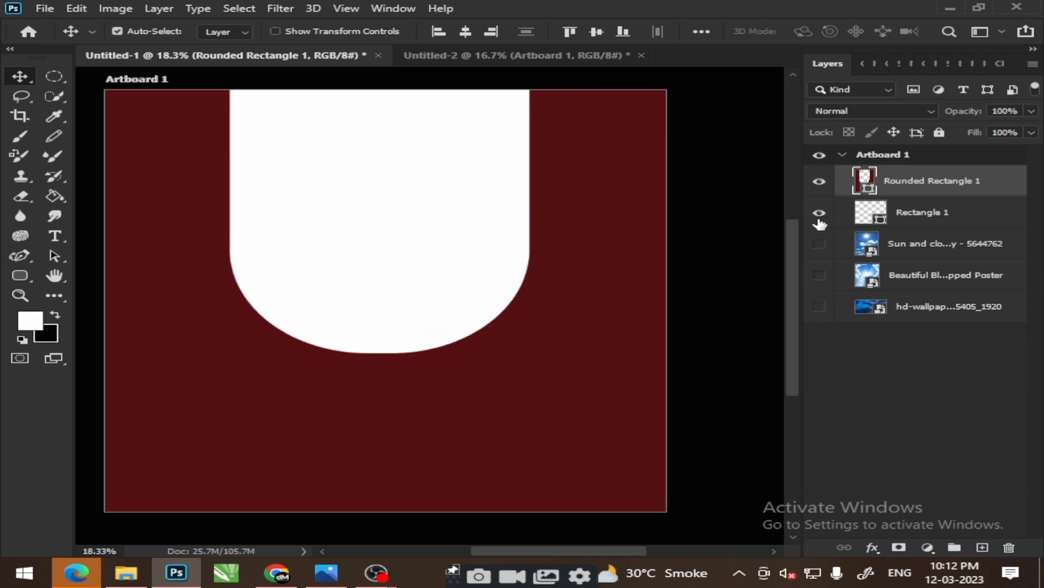
# Recolour Rounded Rectangle 1's background from maroon to bright purple in the Color Picker
pyautogui.doubleClick(868, 185)
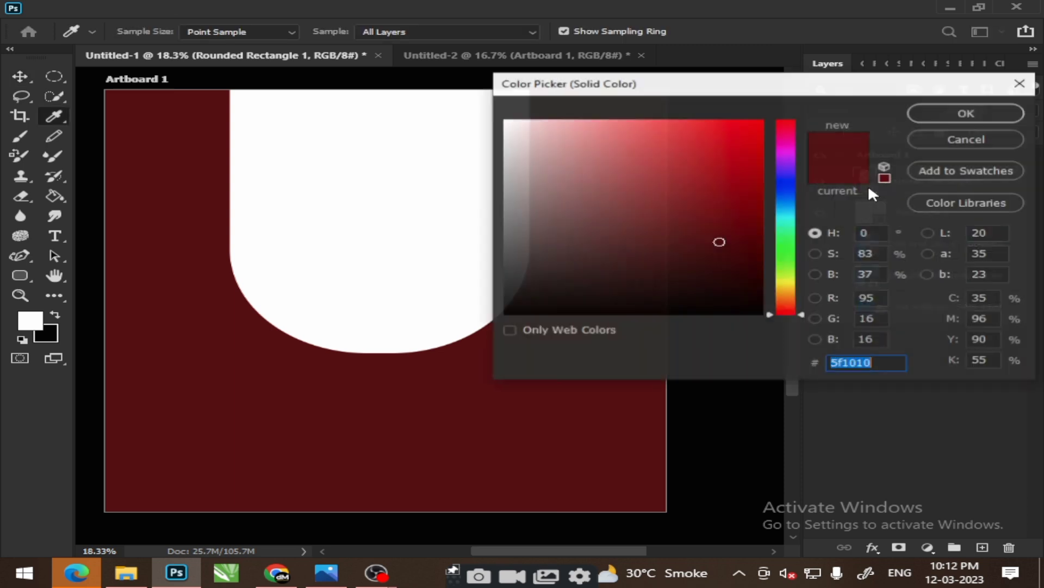
pyautogui.moveTo(786, 218); pyautogui.dragTo(789, 183)
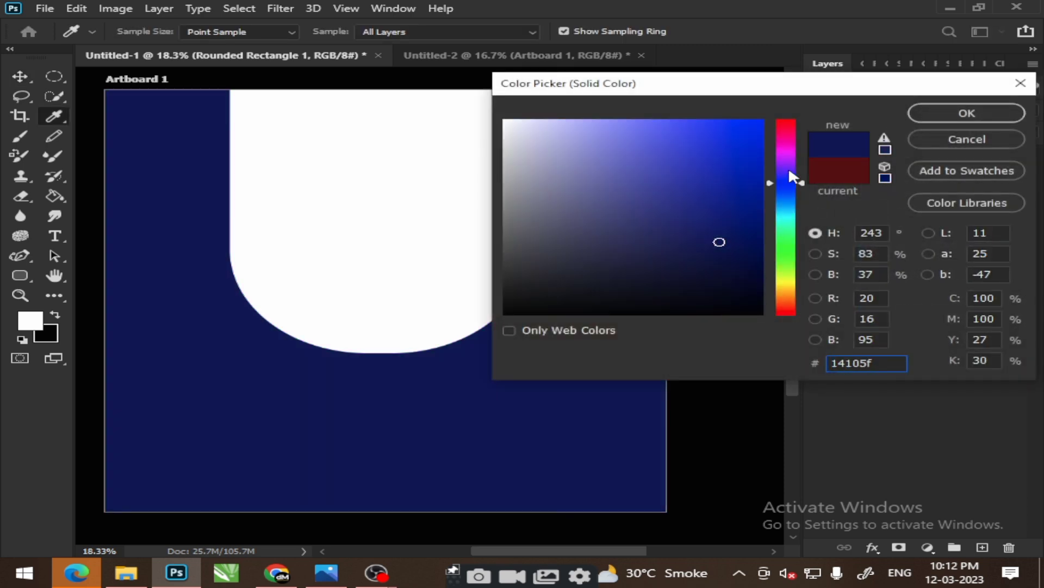
pyautogui.click(786, 167)
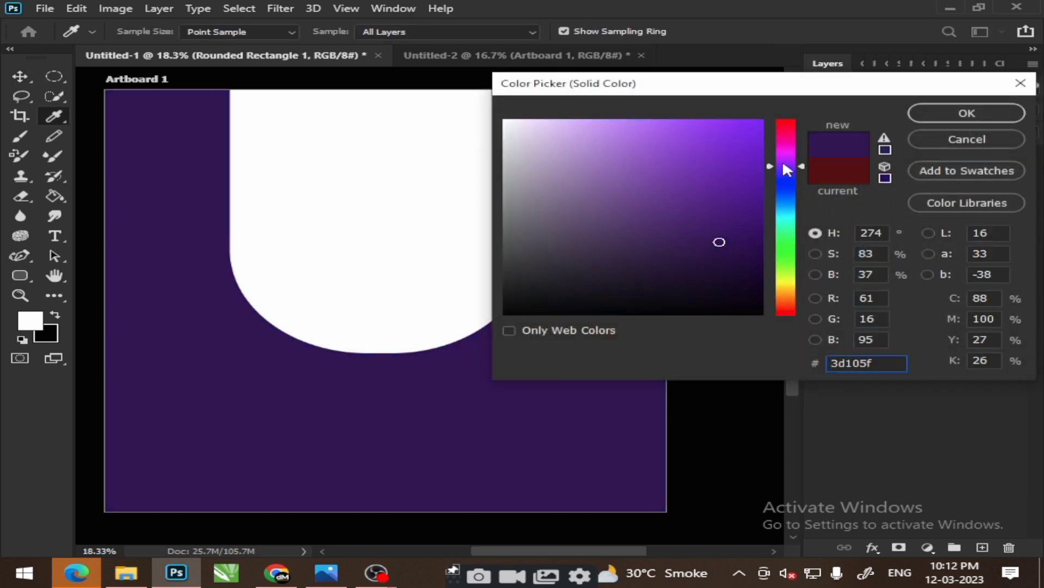
pyautogui.click(784, 165)
pyautogui.moveTo(743, 144)
pyautogui.mouseDown()
pyautogui.moveTo(762, 142)
pyautogui.moveTo(761, 177)
pyautogui.moveTo(769, 162)
pyautogui.mouseUp()
pyautogui.click(967, 113)
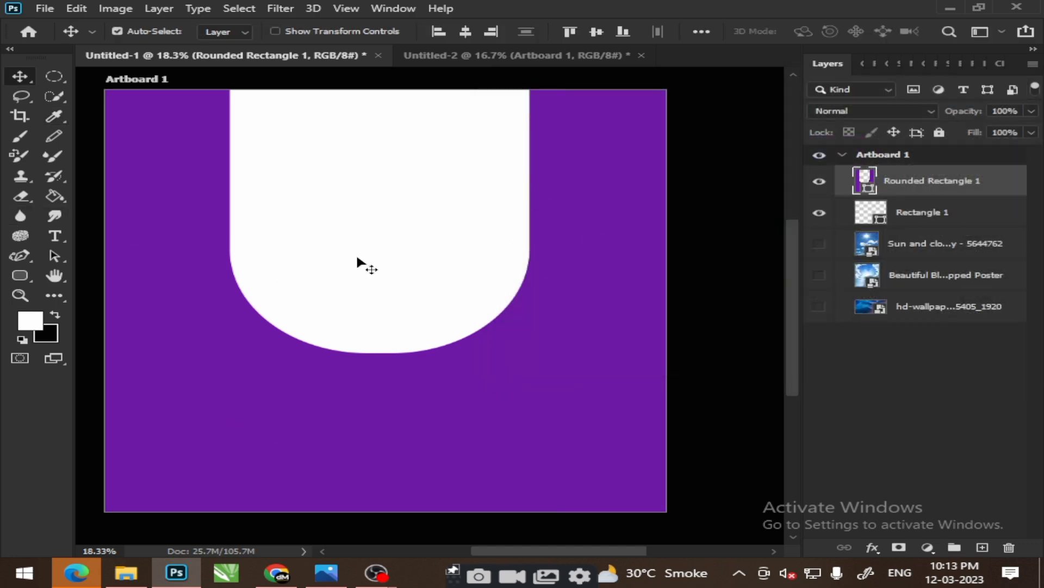
# Copy the Dsid jam jar from Untitled-2 into the poster, keeping a single copy
pyautogui.click(498, 56)
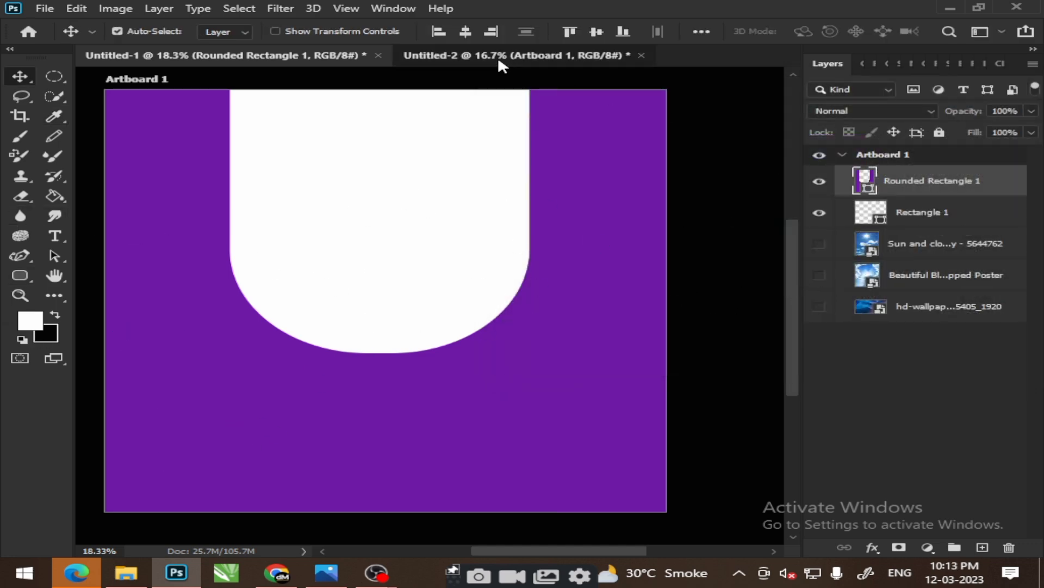
pyautogui.scroll(-2, 848, 189)
pyautogui.click(819, 402)
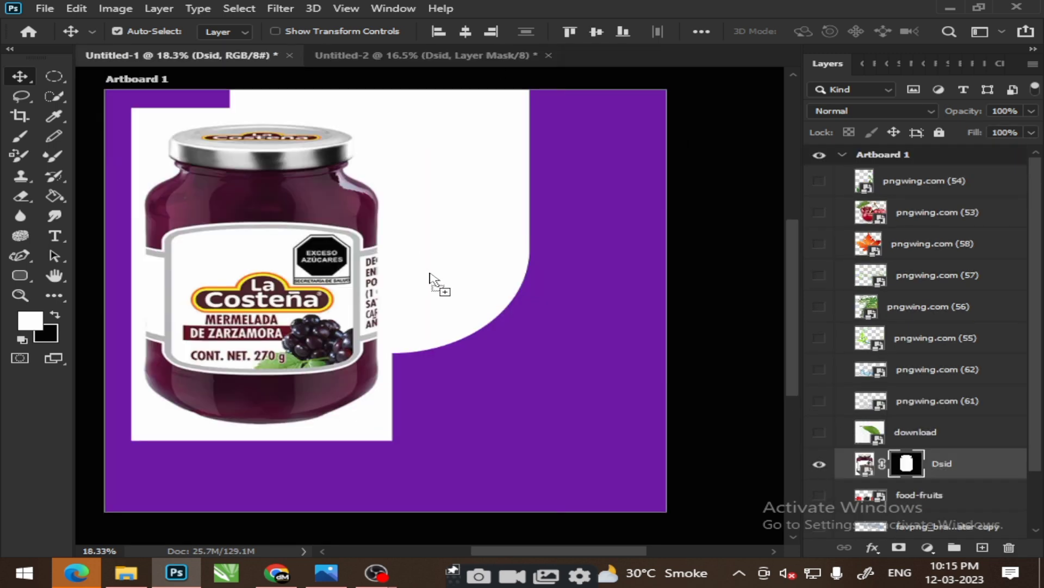
pyautogui.moveTo(443, 289); pyautogui.dragTo(432, 279)
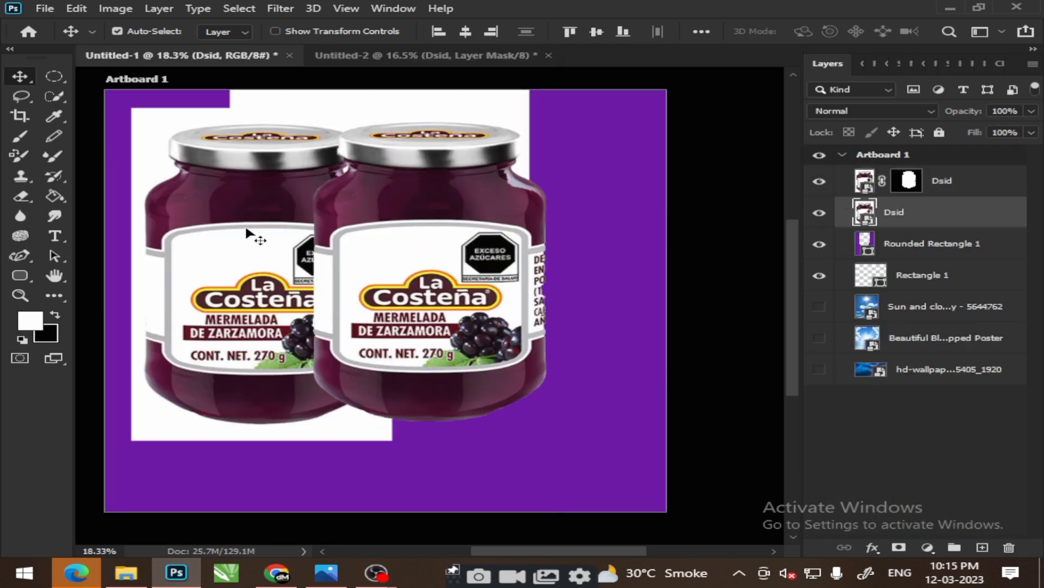
pyautogui.click(1009, 546)
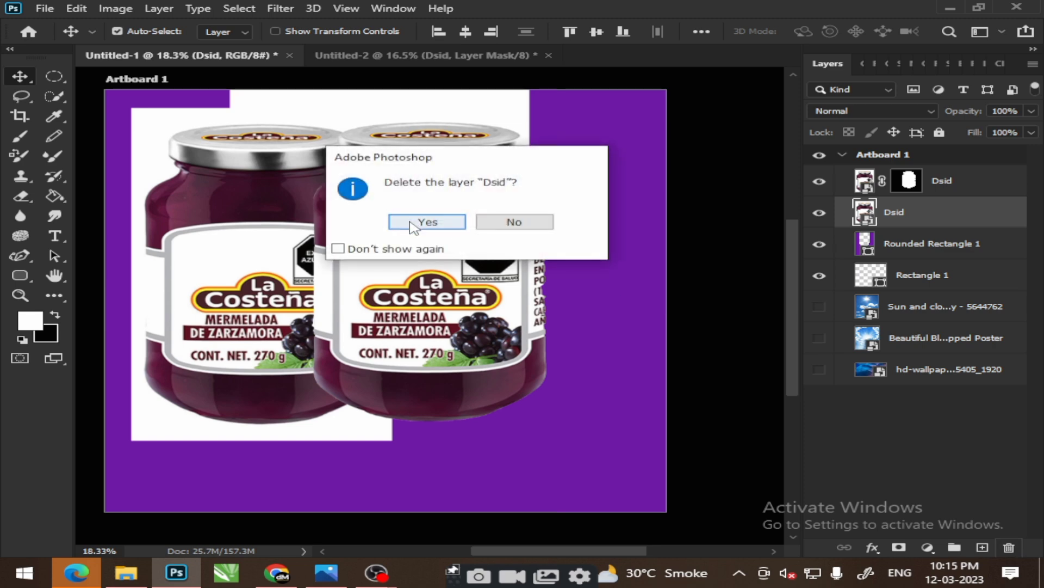
pyautogui.click(436, 221)
pyautogui.moveTo(436, 281); pyautogui.dragTo(388, 282)
# Scale the jar to 89.76% and centre it over the white arch
pyautogui.hotkey('ctrl', 't')
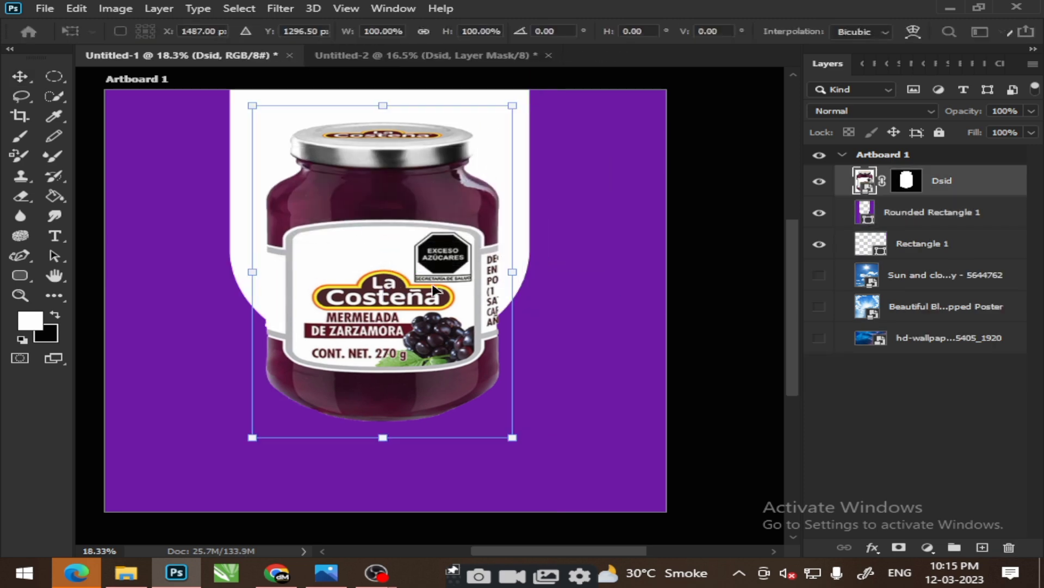
pyautogui.moveTo(512, 439); pyautogui.dragTo(516, 442)
pyautogui.moveTo(401, 385); pyautogui.dragTo(392, 380)
pyautogui.moveTo(511, 437); pyautogui.dragTo(479, 402)
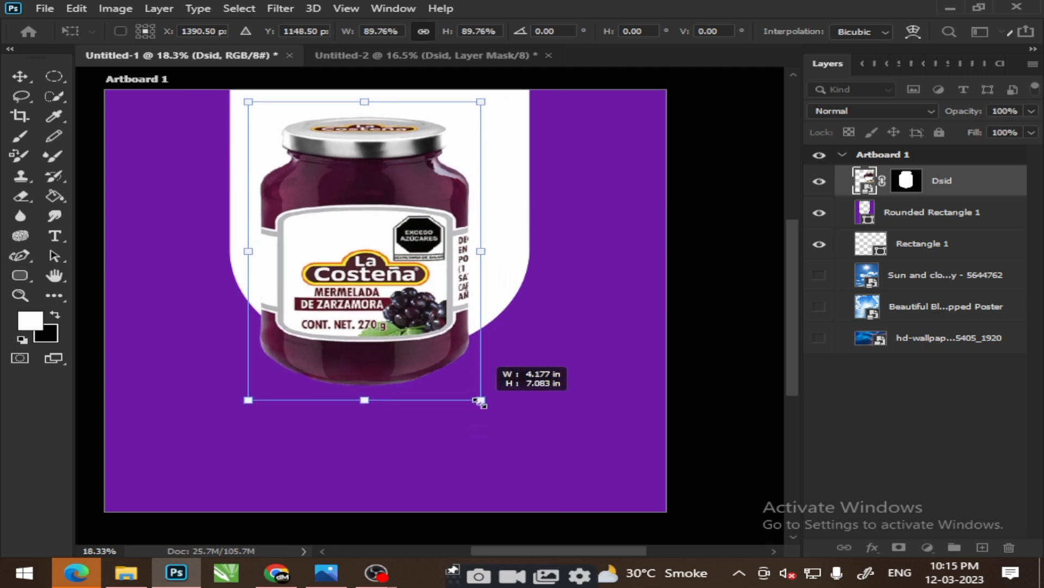
pyautogui.moveTo(393, 290); pyautogui.dragTo(416, 326)
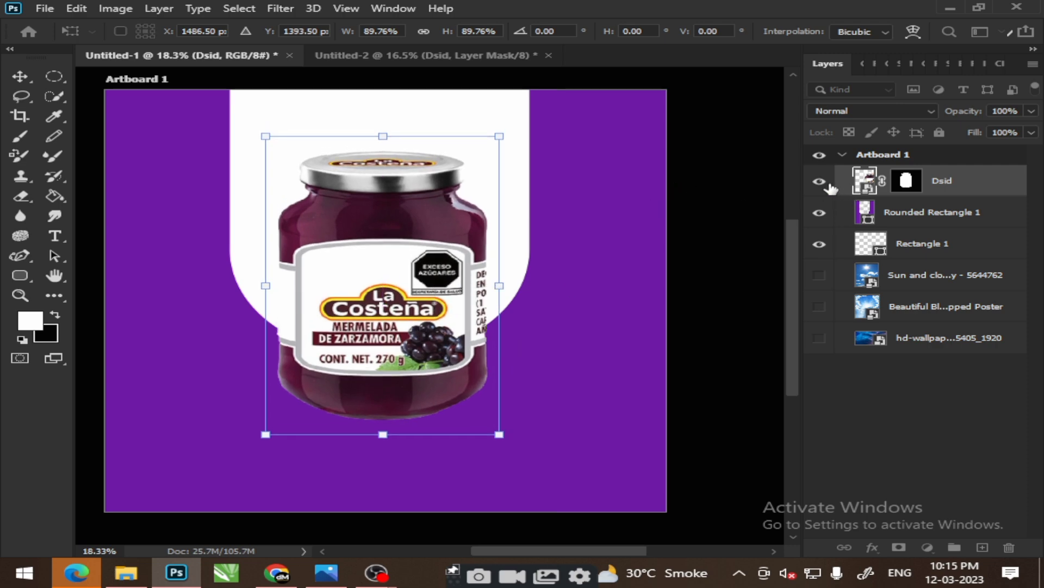
# Try the cloudy and sunburst sky images behind the jar, repositioning the sunburst sky
pyautogui.click(820, 306)
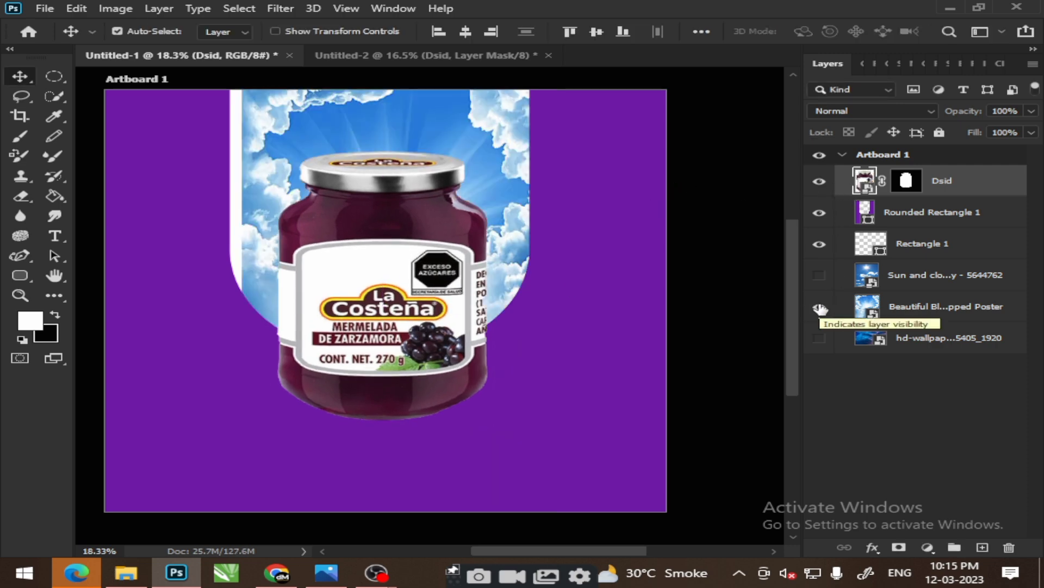
pyautogui.click(819, 306)
pyautogui.click(819, 275)
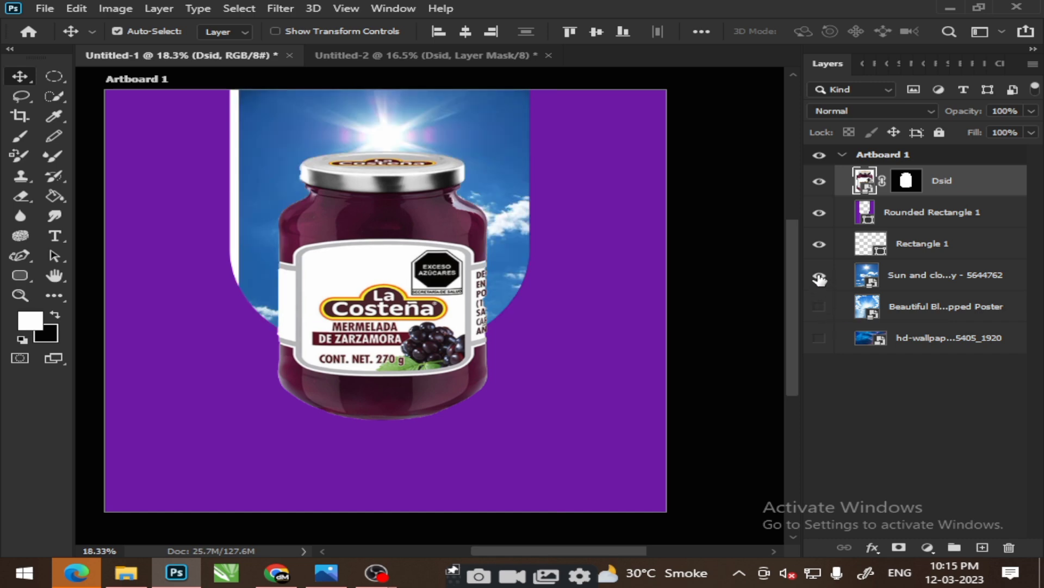
pyautogui.moveTo(488, 198); pyautogui.dragTo(521, 175)
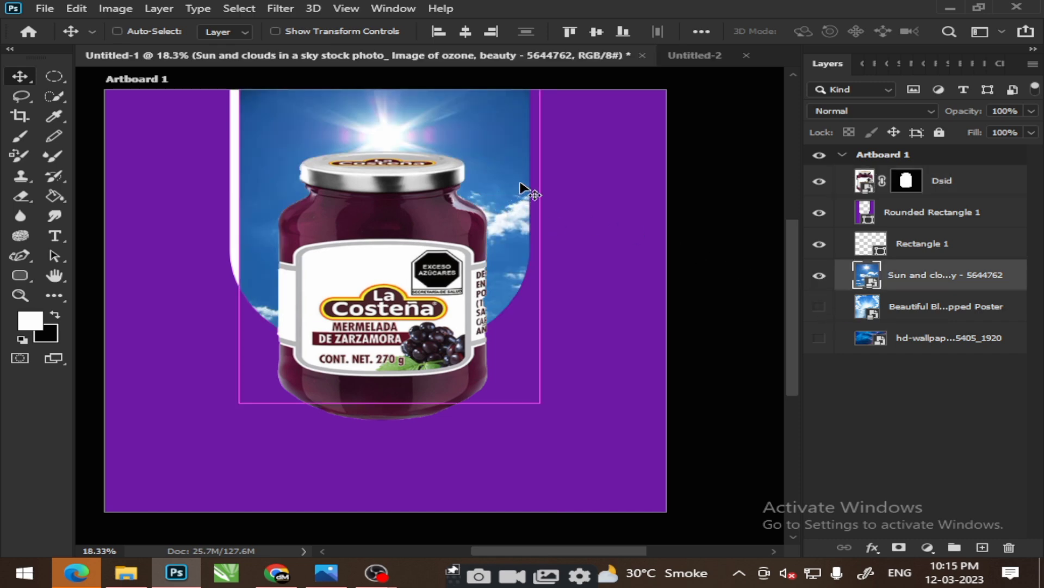
pyautogui.hotkey('ctrl', 't')
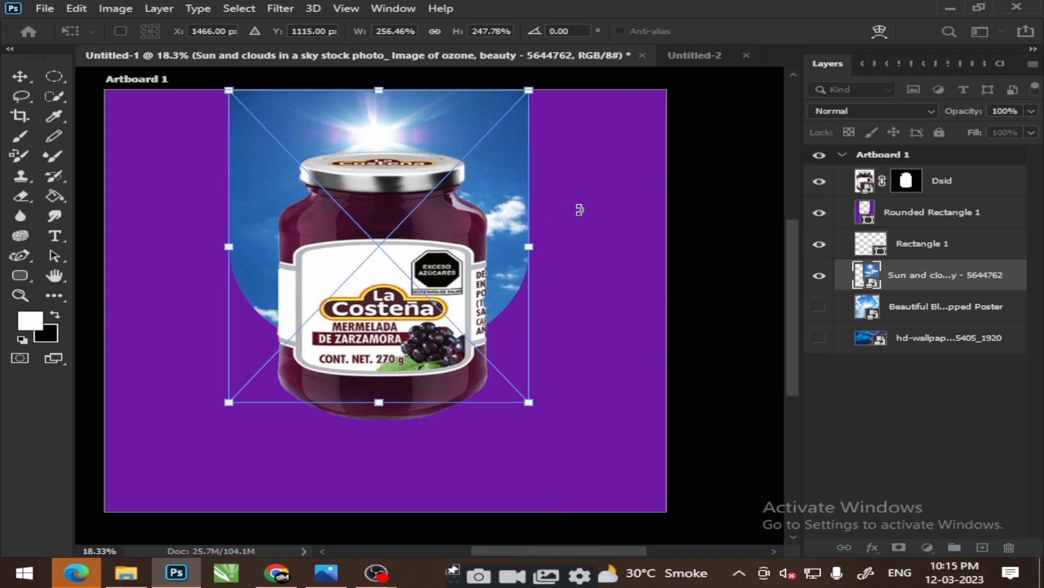
pyautogui.press('Return')
# Narrow the white arch shape to about 90% and shift it right
pyautogui.click(903, 212)
pyautogui.hotkey('ctrl', 't')
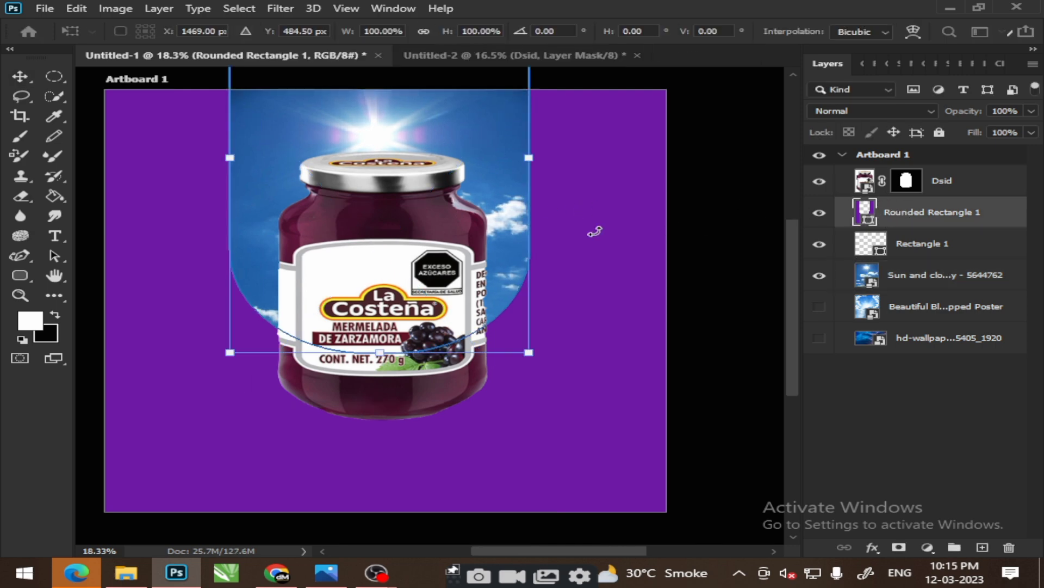
pyautogui.moveTo(529, 161); pyautogui.dragTo(500, 158)
pyautogui.moveTo(394, 136)
pyautogui.mouseDown()
pyautogui.moveTo(420, 154)
pyautogui.moveTo(412, 157)
pyautogui.mouseUp()
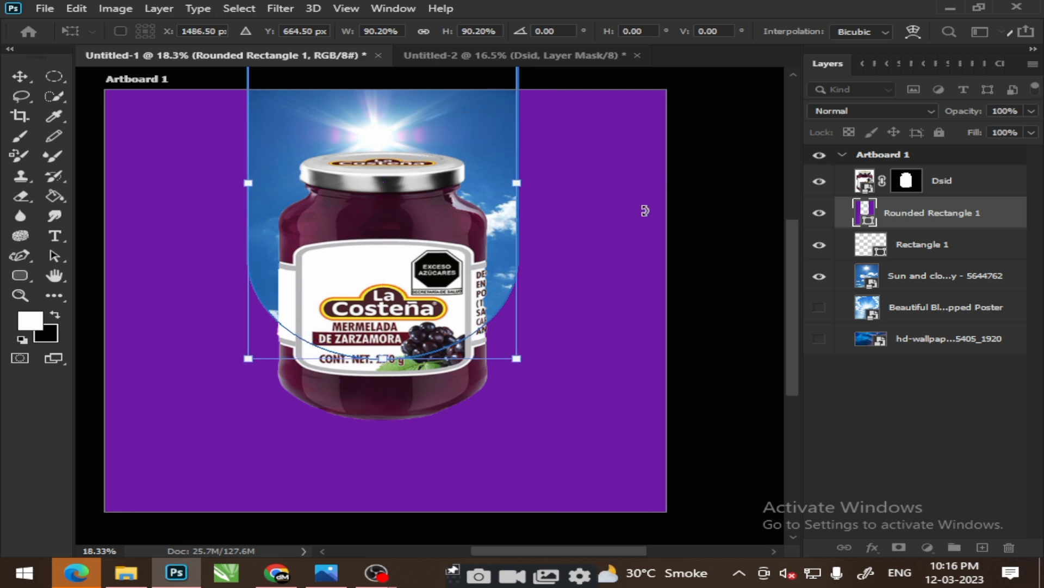
pyautogui.press('Return')
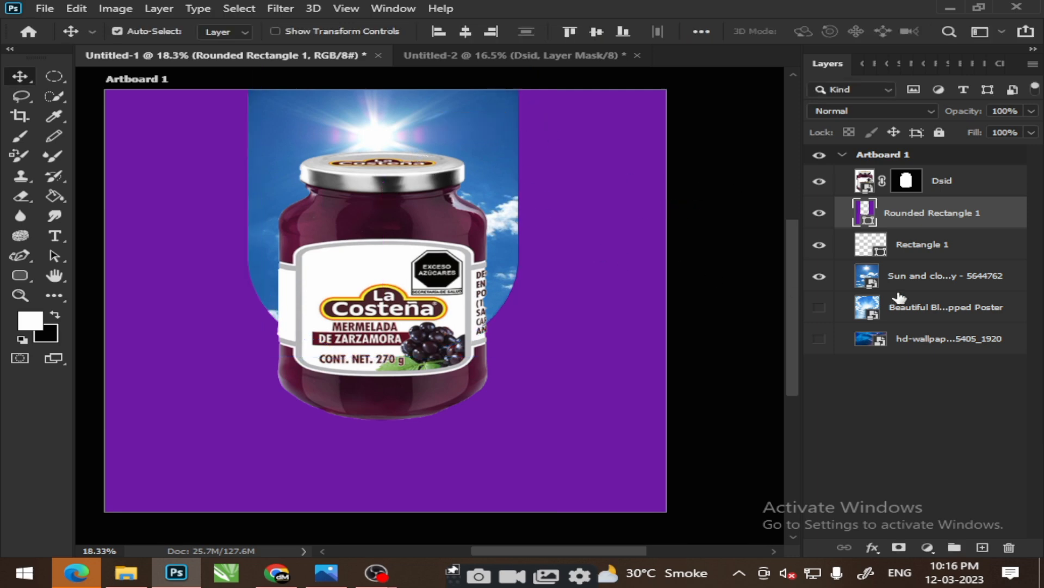
# Swap in the cloudy sky poster and settle the jar and sky inside the arch
pyautogui.click(824, 275)
pyautogui.click(819, 338)
pyautogui.click(820, 309)
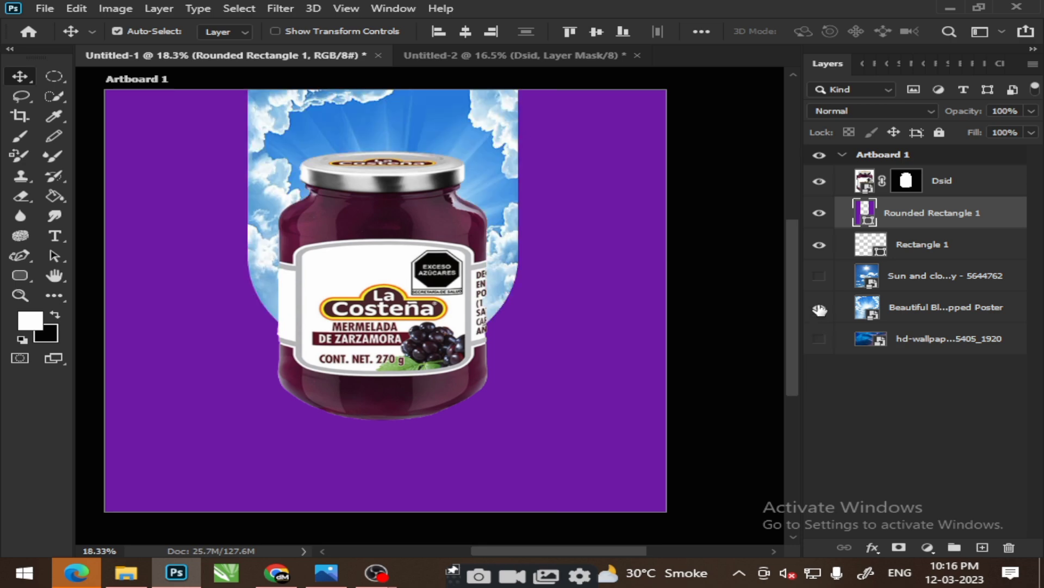
pyautogui.moveTo(401, 241); pyautogui.dragTo(402, 281)
pyautogui.moveTo(400, 163); pyautogui.dragTo(400, 140)
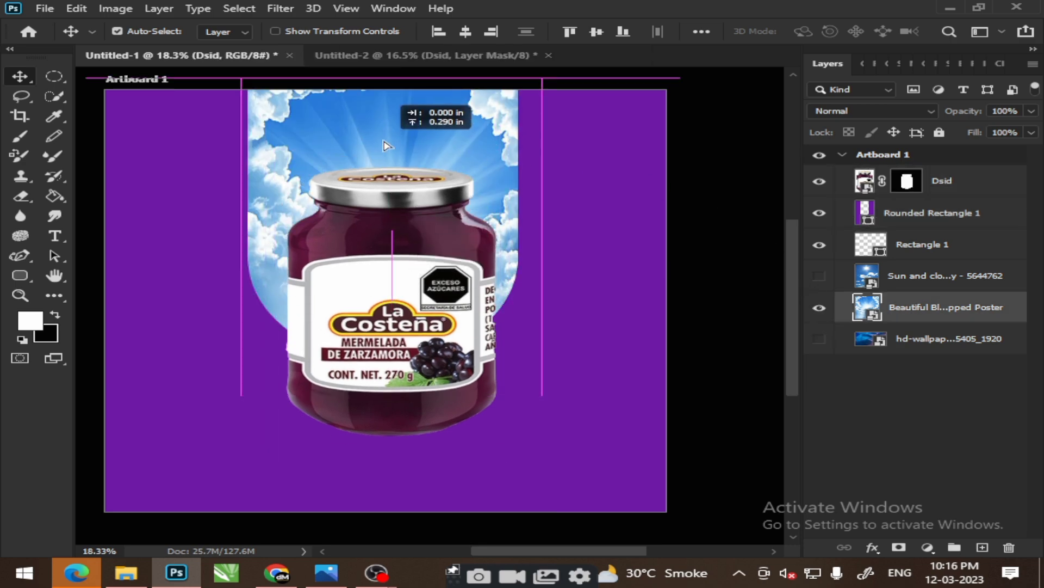
pyautogui.moveTo(413, 309)
pyautogui.mouseDown()
pyautogui.moveTo(413, 320)
pyautogui.moveTo(412, 310)
pyautogui.mouseUp()
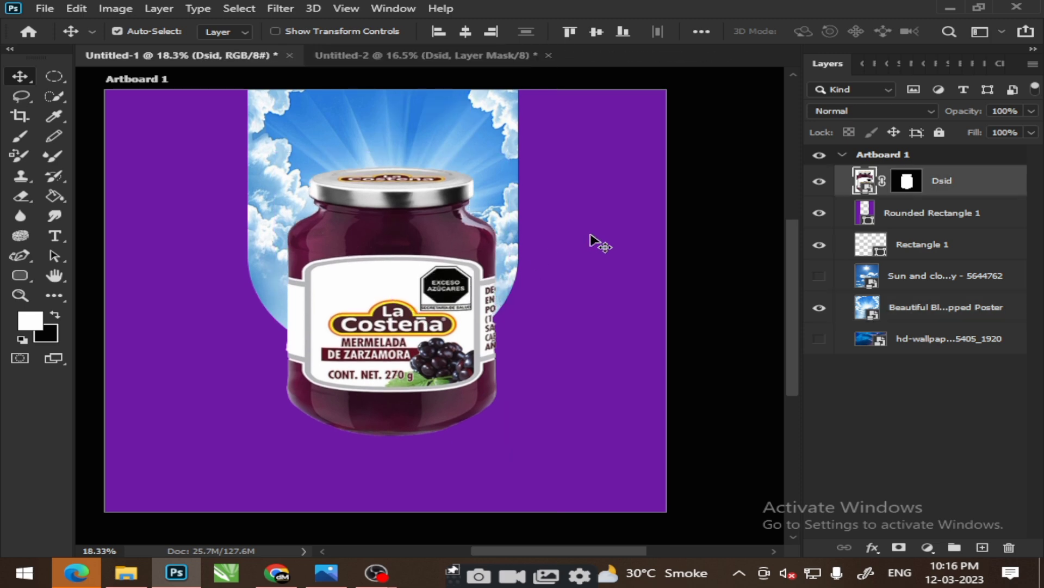
pyautogui.click(593, 240)
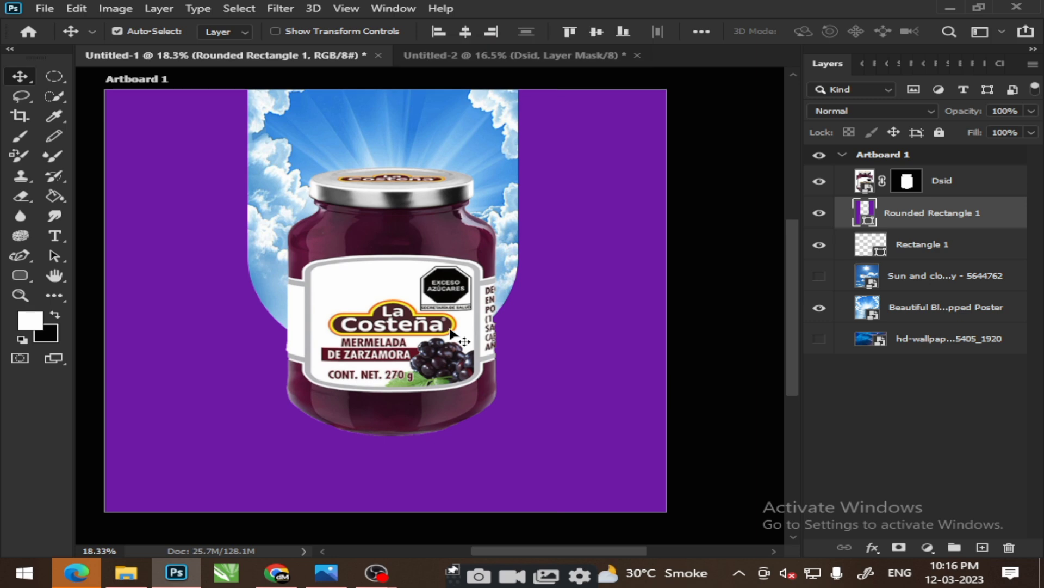
pyautogui.moveTo(418, 358); pyautogui.dragTo(410, 351)
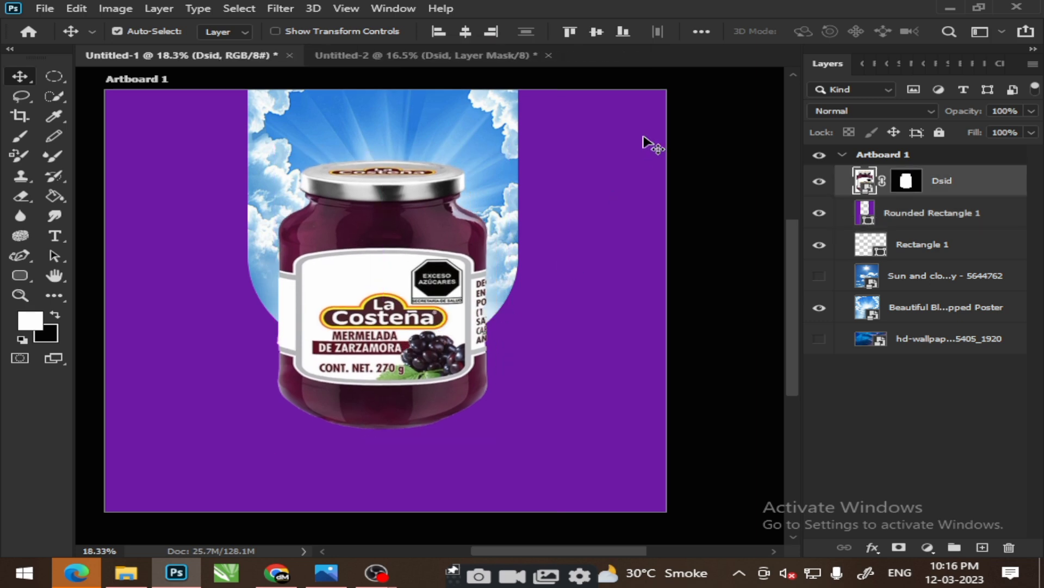
# Bring the cherries from Untitled-2 and scale them small at the jar's lower right
pyautogui.click(366, 55)
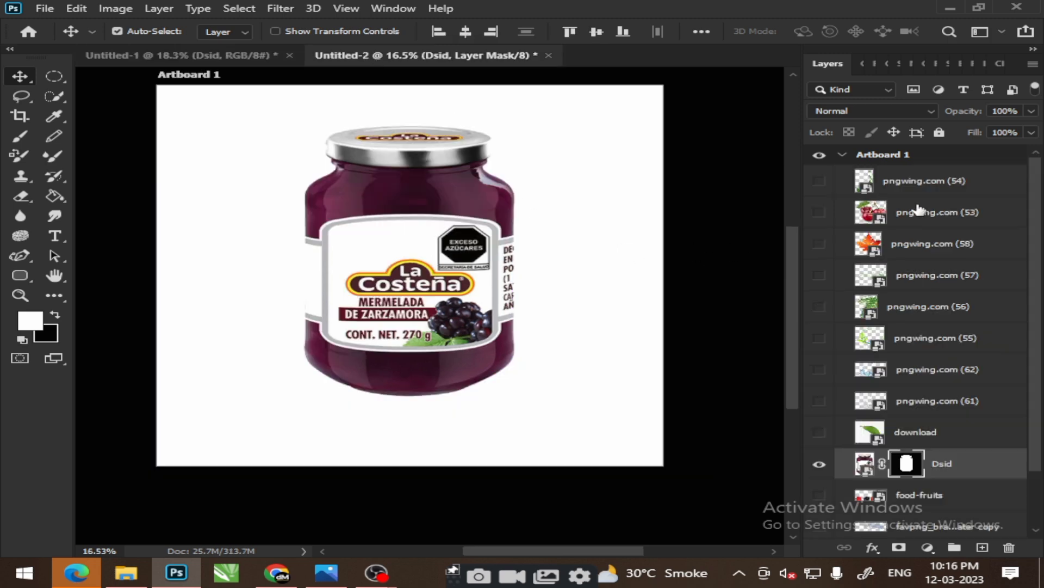
pyautogui.moveTo(869, 438); pyautogui.dragTo(489, 427)
pyautogui.hotkey('ctrl', 't')
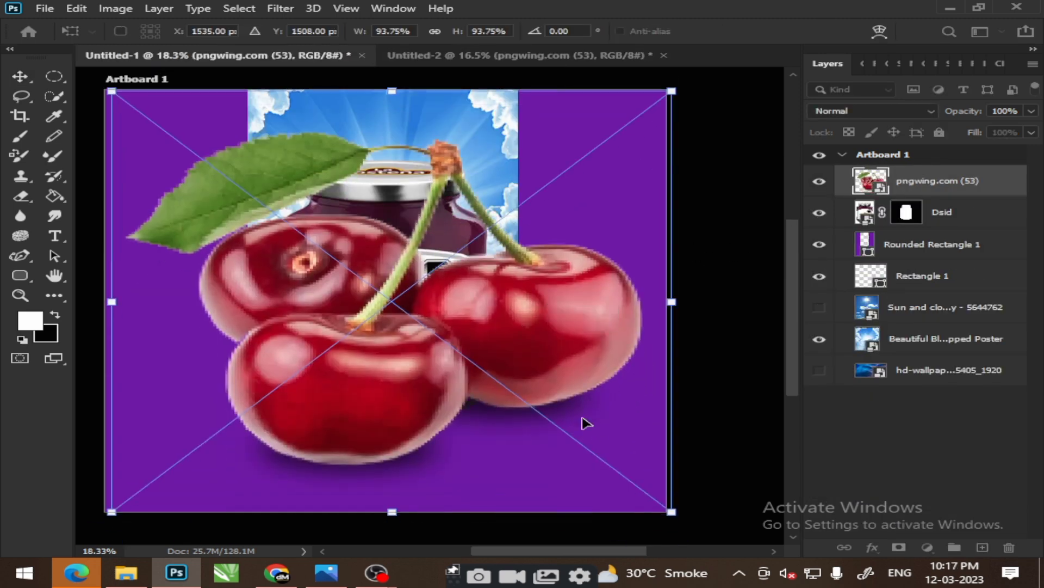
pyautogui.moveTo(673, 513); pyautogui.dragTo(280, 233)
pyautogui.moveTo(190, 163); pyautogui.dragTo(479, 370)
pyautogui.moveTo(577, 446); pyautogui.dragTo(488, 406)
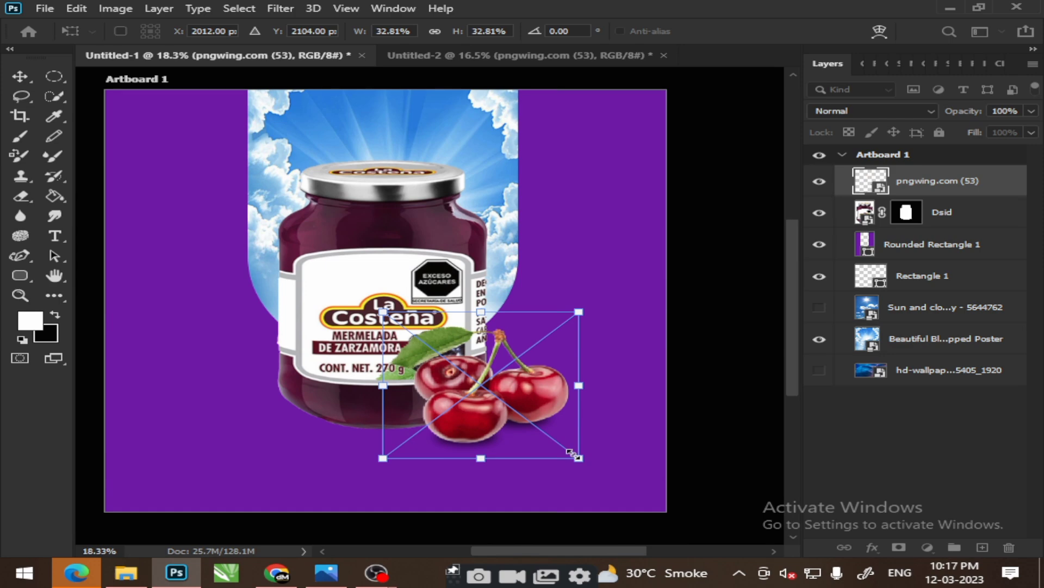
pyautogui.moveTo(443, 356); pyautogui.dragTo(452, 376)
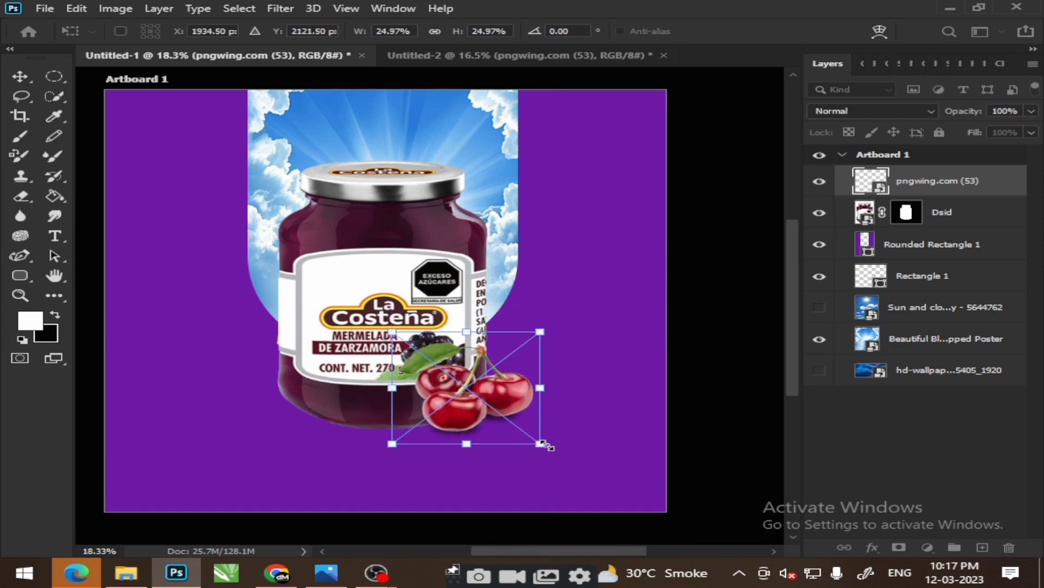
pyautogui.moveTo(512, 420)
pyautogui.mouseDown()
pyautogui.moveTo(532, 433)
pyautogui.moveTo(489, 401)
pyautogui.moveTo(506, 403)
pyautogui.mouseUp()
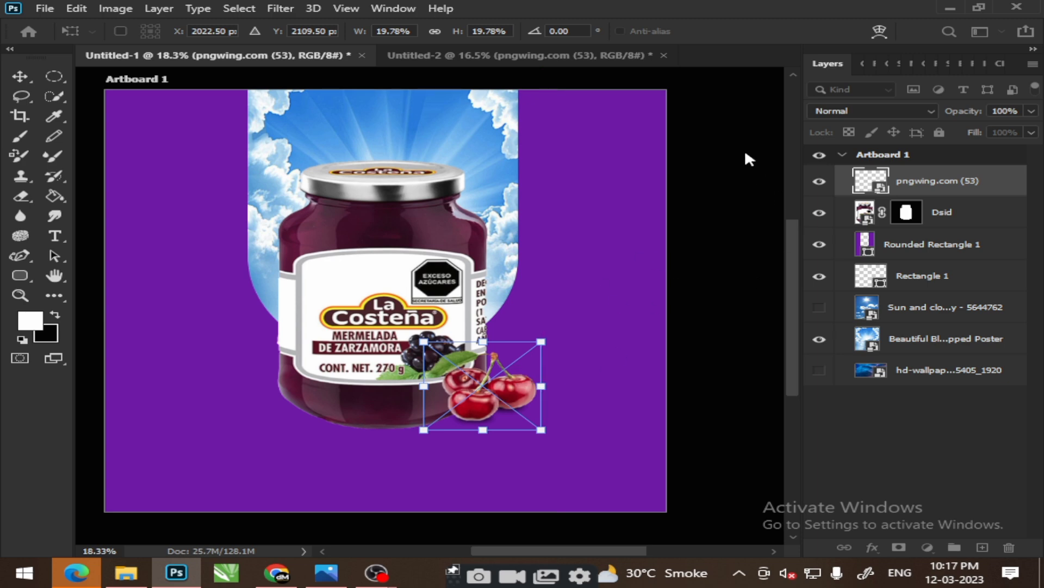
# Bring the four-fruit row from Untitled-2 and scale it down across the jar label
pyautogui.click(479, 61)
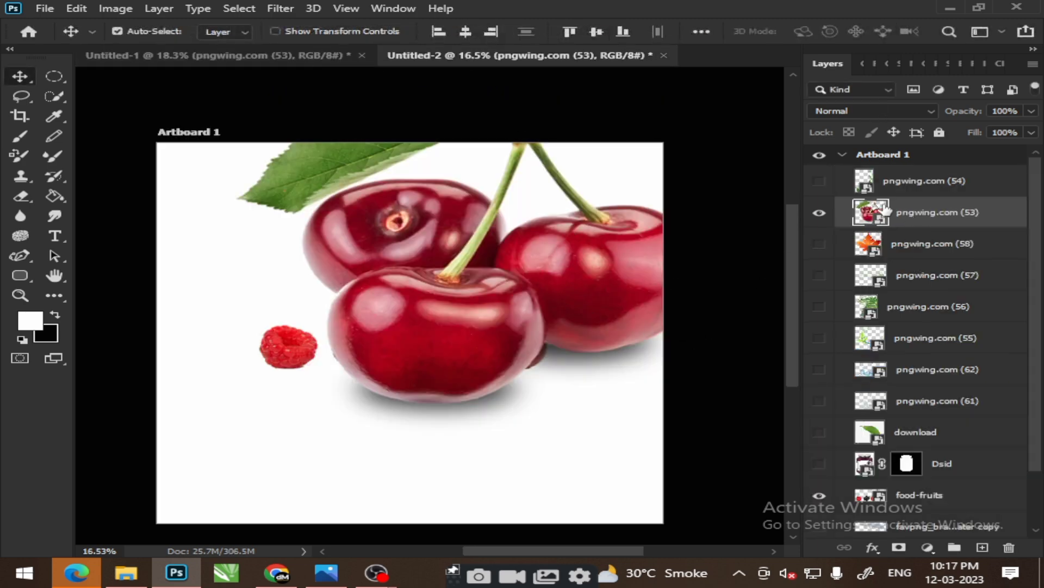
pyautogui.click(818, 212)
pyautogui.scroll(5, 349, 356)
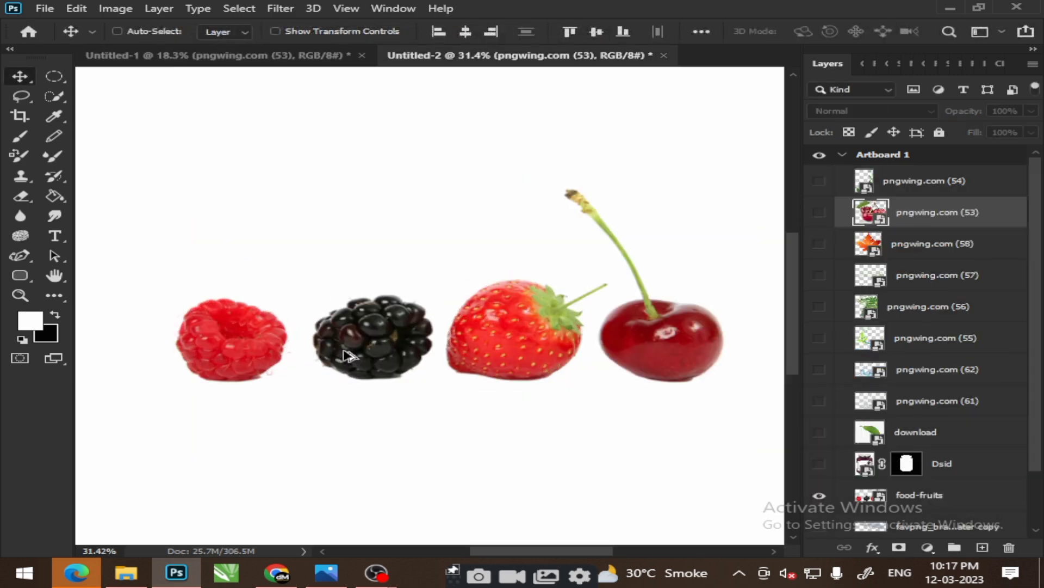
pyautogui.scroll(3, 348, 356)
pyautogui.scroll(-2, 337, 338)
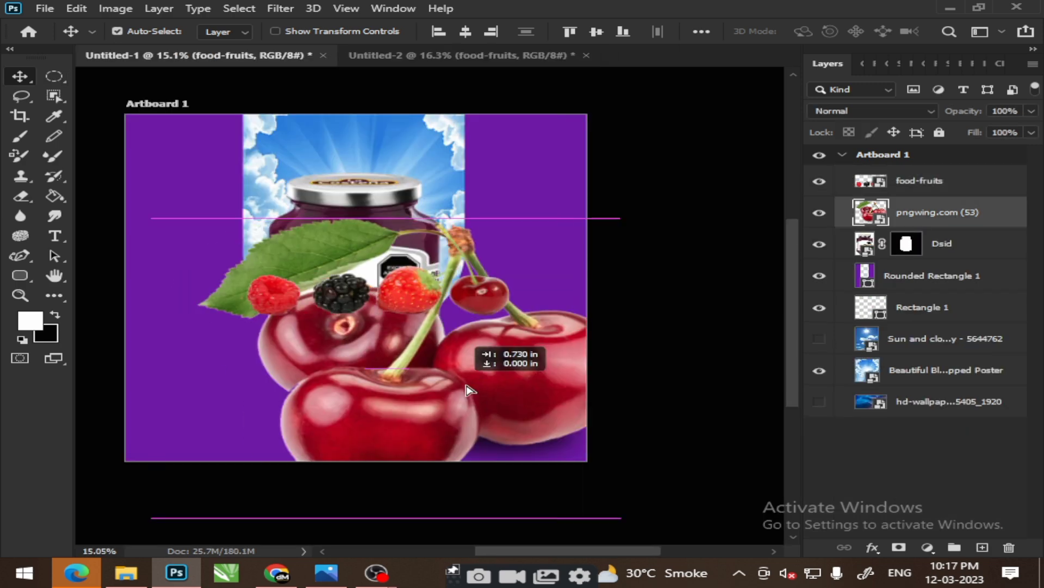
pyautogui.moveTo(78, 96); pyautogui.dragTo(430, 364)
pyautogui.hotkey('ctrl', 't')
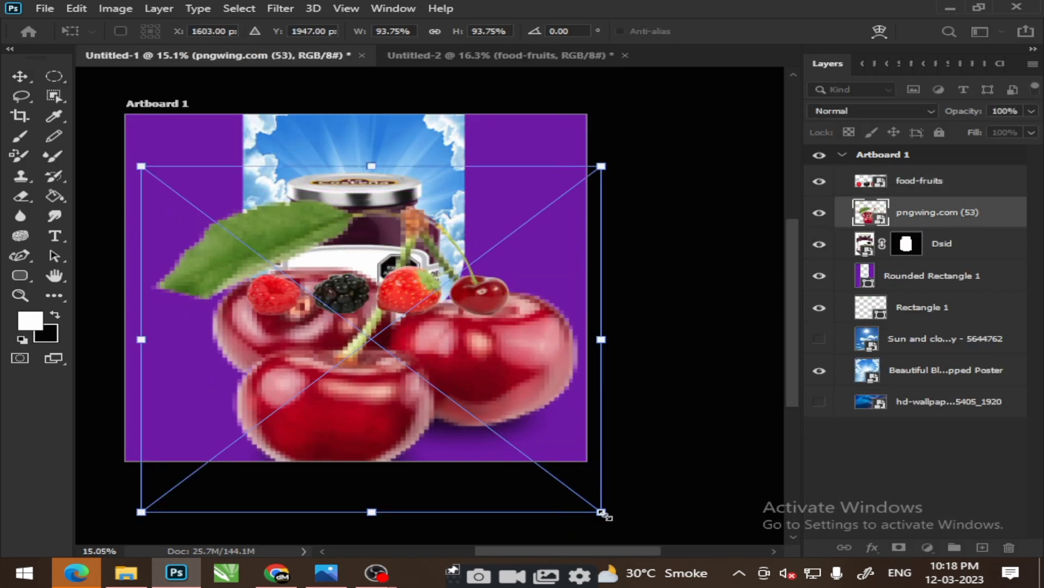
pyautogui.moveTo(601, 511); pyautogui.dragTo(252, 256)
pyautogui.moveTo(221, 225); pyautogui.dragTo(473, 387)
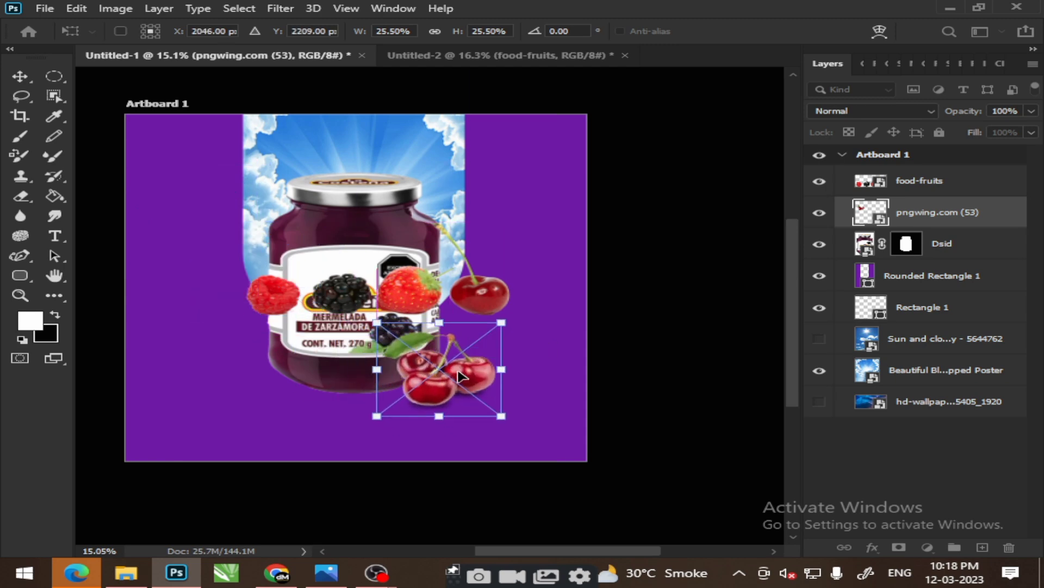
pyautogui.moveTo(511, 426); pyautogui.dragTo(480, 396)
pyautogui.moveTo(419, 355); pyautogui.dragTo(429, 351)
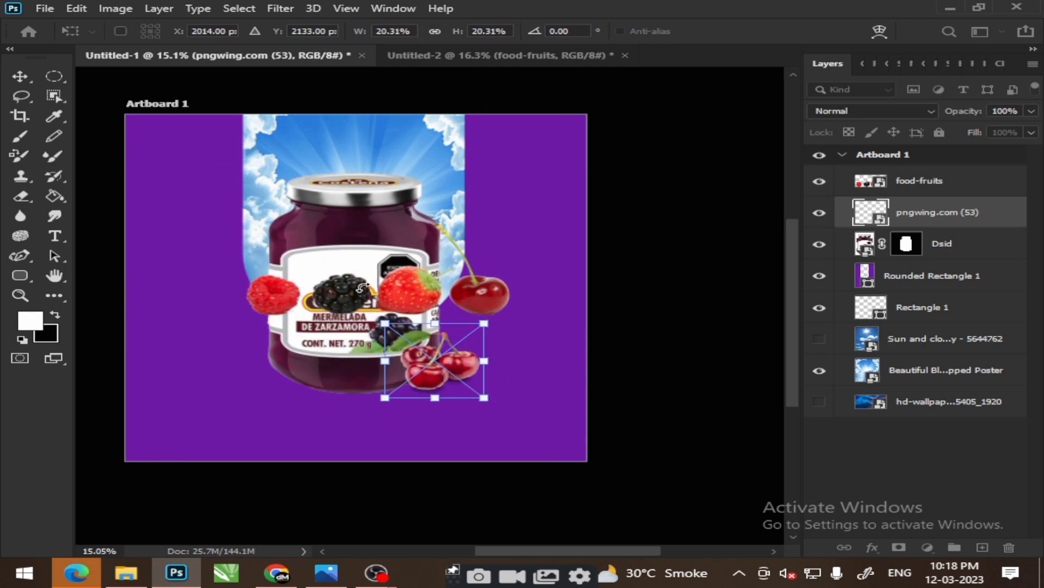
pyautogui.click(20, 76)
# Rasterize the fruit row layer and erase the cherry, strawberry and raspberry
pyautogui.click(342, 302)
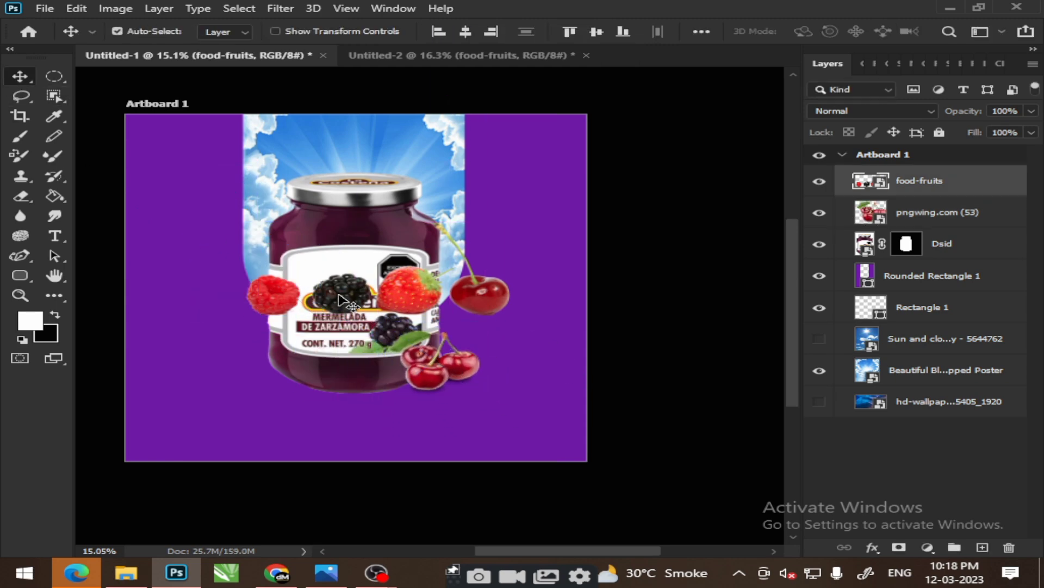
pyautogui.click(20, 196)
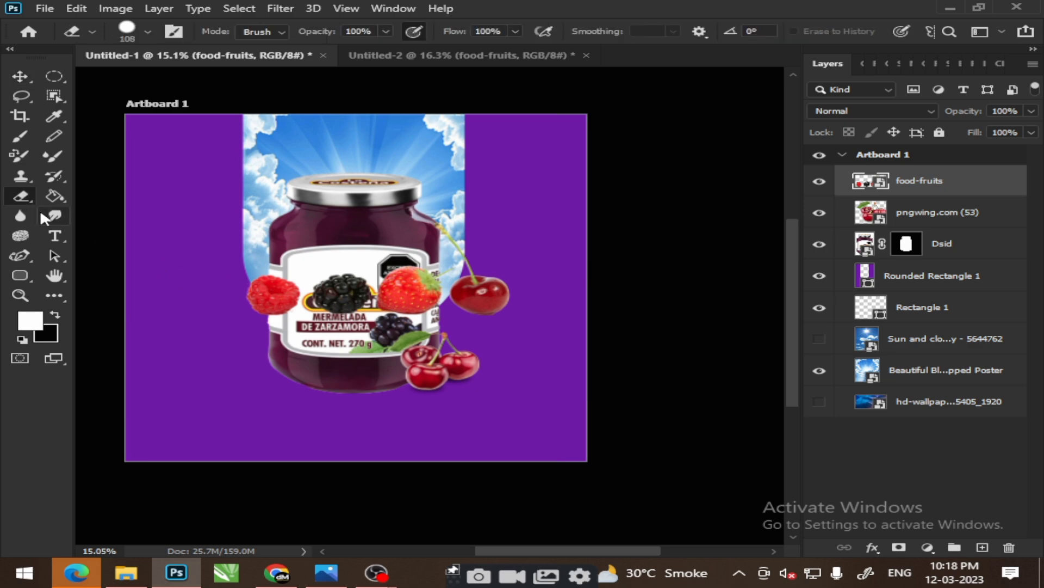
pyautogui.scroll(2, 408, 291)
pyautogui.scroll(2, 408, 291)
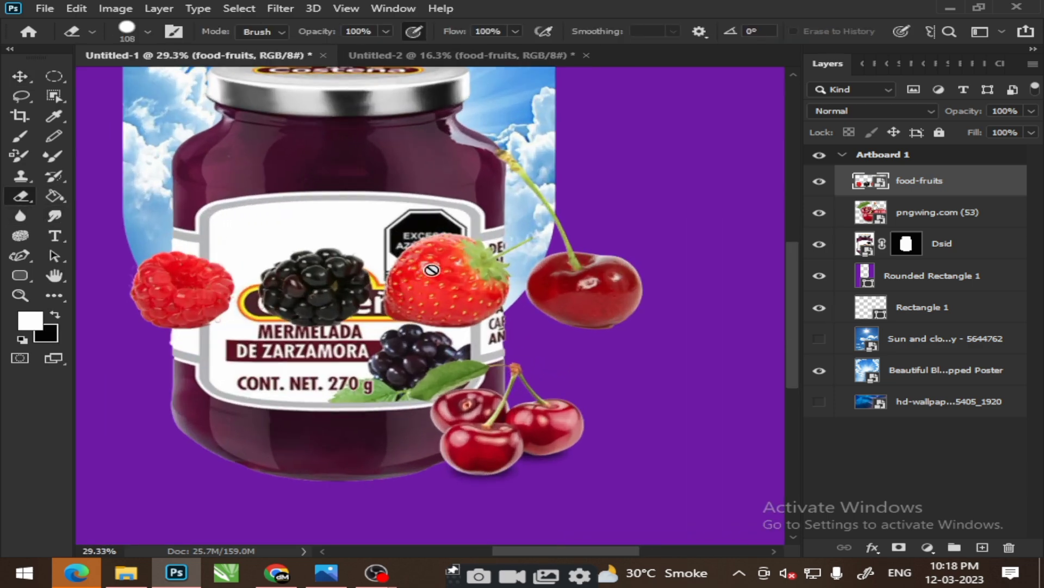
pyautogui.click(460, 227)
pyautogui.click(494, 230)
pyautogui.moveTo(625, 266)
pyautogui.mouseDown()
pyautogui.moveTo(587, 227)
pyautogui.moveTo(544, 256)
pyautogui.moveTo(583, 240)
pyautogui.moveTo(636, 246)
pyautogui.mouseUp()
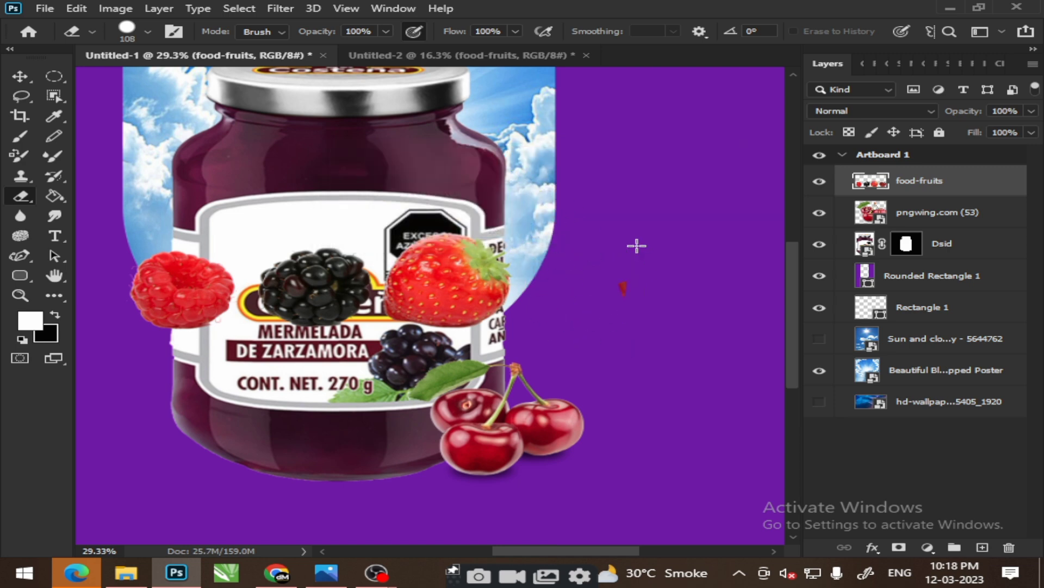
pyautogui.moveTo(508, 305)
pyautogui.mouseDown()
pyautogui.moveTo(418, 300)
pyautogui.moveTo(400, 261)
pyautogui.moveTo(391, 278)
pyautogui.mouseUp()
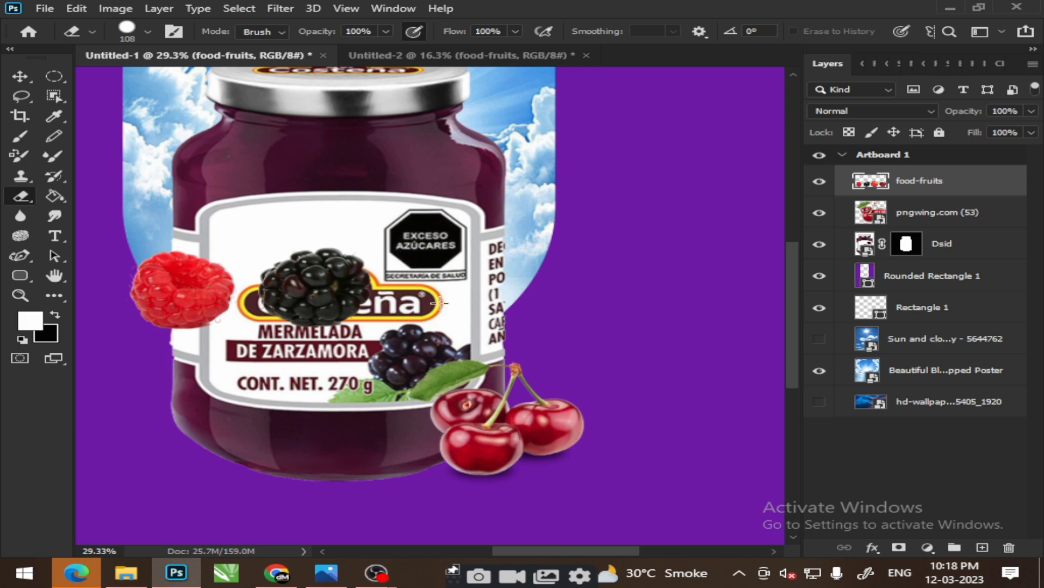
pyautogui.moveTo(244, 234); pyautogui.dragTo(158, 246)
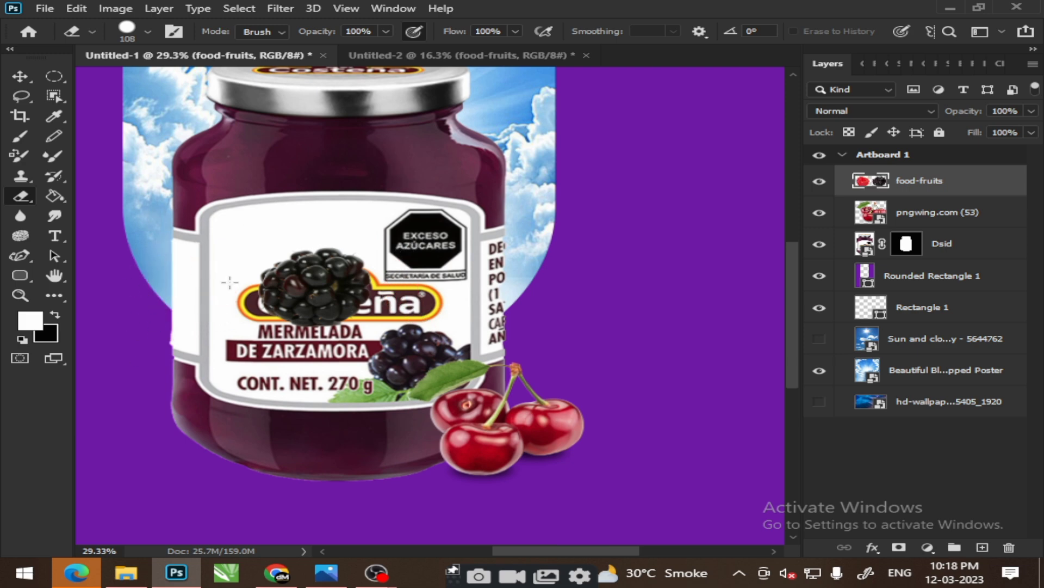
pyautogui.click(204, 336)
# Move the blackberry beside the cherries, rotate it about -103 degrees, and reopen Untitled-2
pyautogui.click(16, 76)
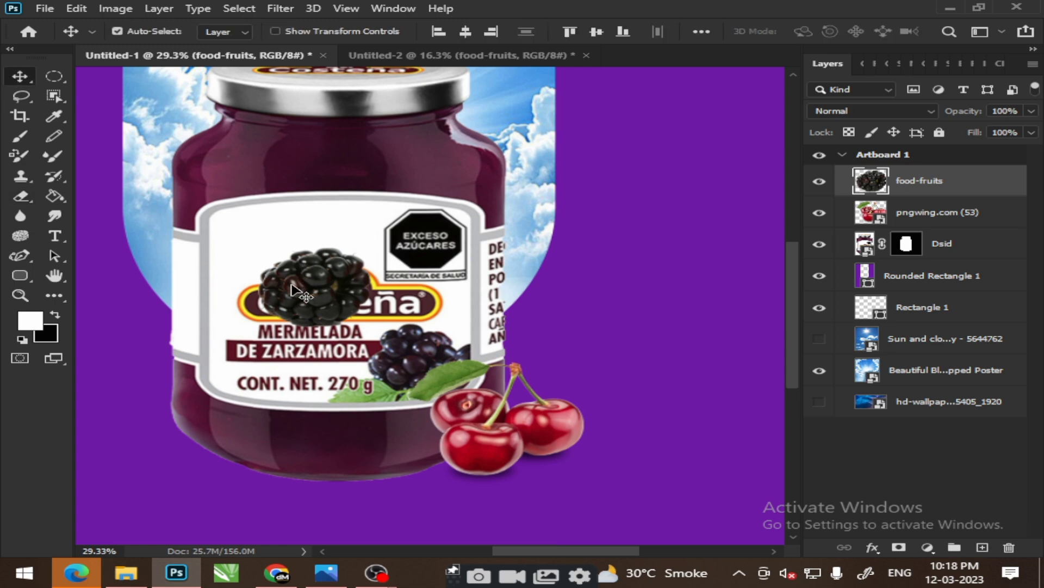
pyautogui.moveTo(315, 297)
pyautogui.mouseDown()
pyautogui.moveTo(422, 422)
pyautogui.moveTo(563, 479)
pyautogui.moveTo(508, 466)
pyautogui.moveTo(449, 478)
pyautogui.moveTo(593, 467)
pyautogui.moveTo(583, 474)
pyautogui.mouseUp()
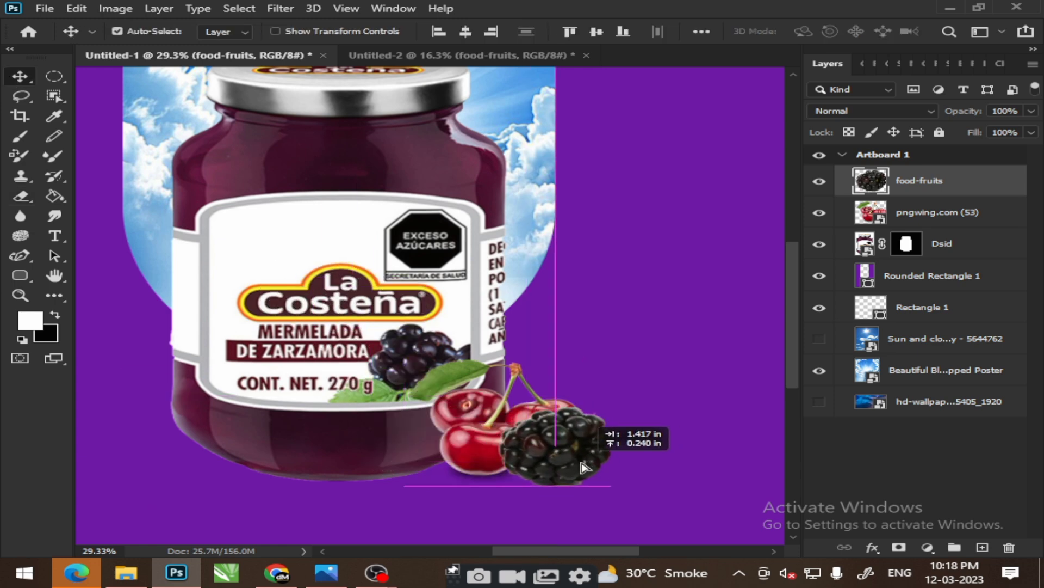
pyautogui.hotkey('ctrl', 't')
pyautogui.moveTo(631, 418)
pyautogui.mouseDown()
pyautogui.moveTo(633, 482)
pyautogui.moveTo(593, 484)
pyautogui.mouseUp()
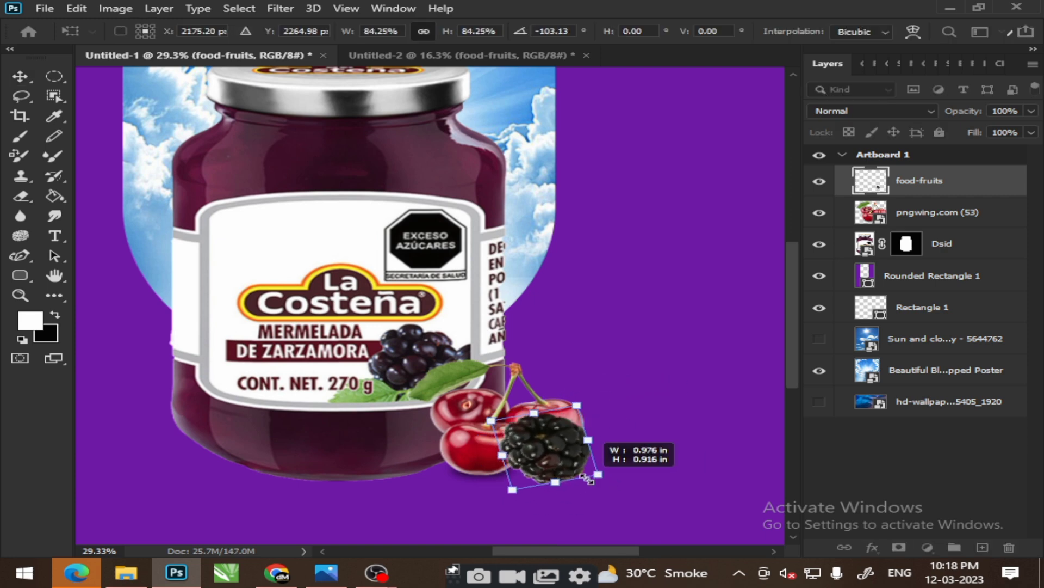
pyautogui.click(23, 76)
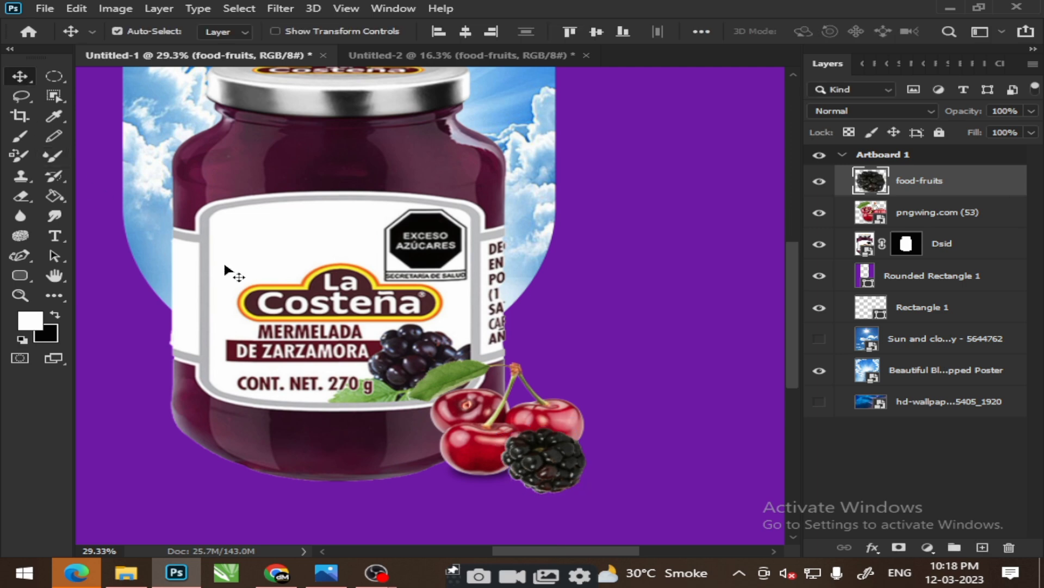
pyautogui.click(447, 52)
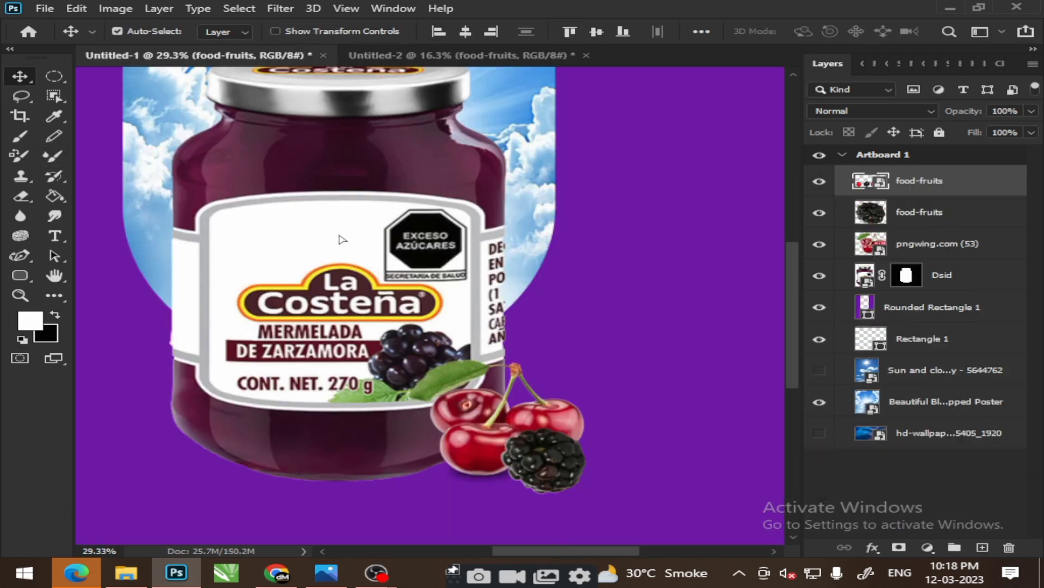
# Bring the fruit row in again, rasterize it, and erase the cherries and strawberry
pyautogui.moveTo(295, 51); pyautogui.dragTo(338, 233)
pyautogui.click(25, 195)
pyautogui.click(348, 274)
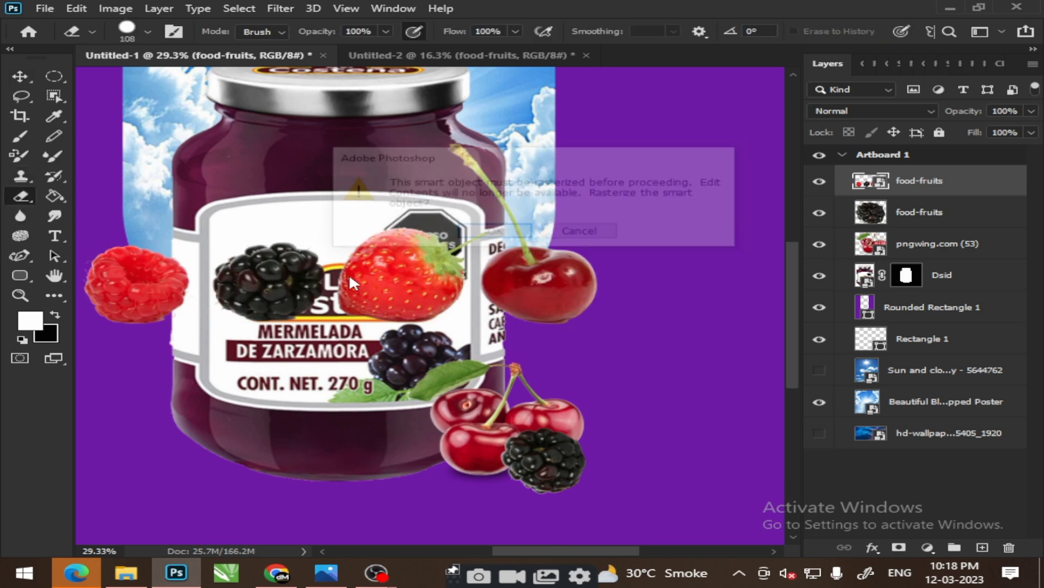
pyautogui.click(492, 230)
pyautogui.moveTo(462, 152)
pyautogui.mouseDown()
pyautogui.moveTo(533, 320)
pyautogui.moveTo(567, 242)
pyautogui.moveTo(552, 332)
pyautogui.mouseUp()
pyautogui.moveTo(460, 304)
pyautogui.mouseDown()
pyautogui.moveTo(424, 228)
pyautogui.moveTo(445, 335)
pyautogui.moveTo(399, 239)
pyautogui.moveTo(362, 312)
pyautogui.moveTo(321, 255)
pyautogui.moveTo(286, 305)
pyautogui.moveTo(243, 294)
pyautogui.mouseUp()
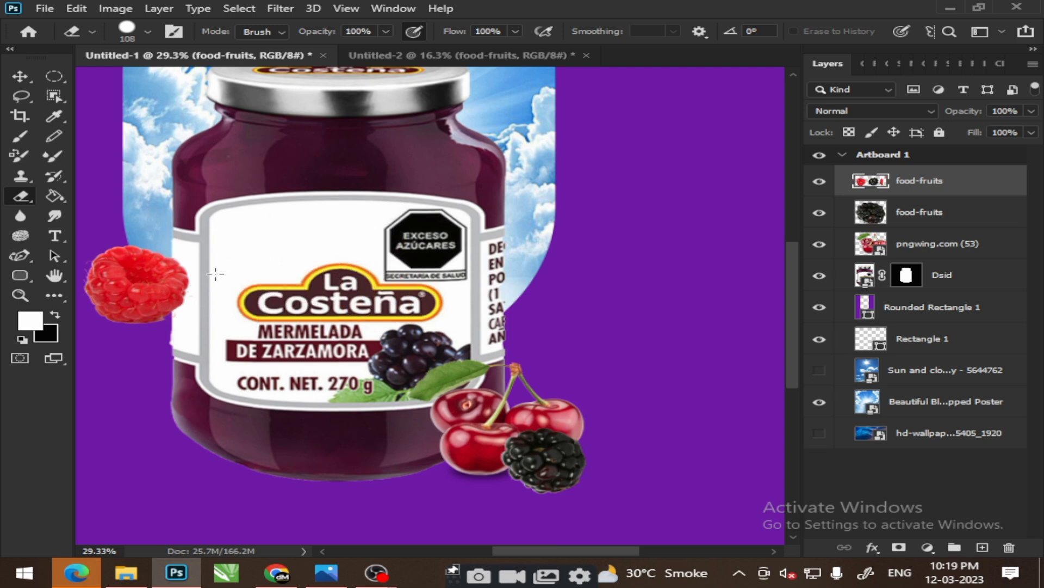
# Move the raspberry down beside the jar and erase the stray stem piece above it
pyautogui.click(13, 77)
pyautogui.moveTo(158, 287); pyautogui.dragTo(201, 440)
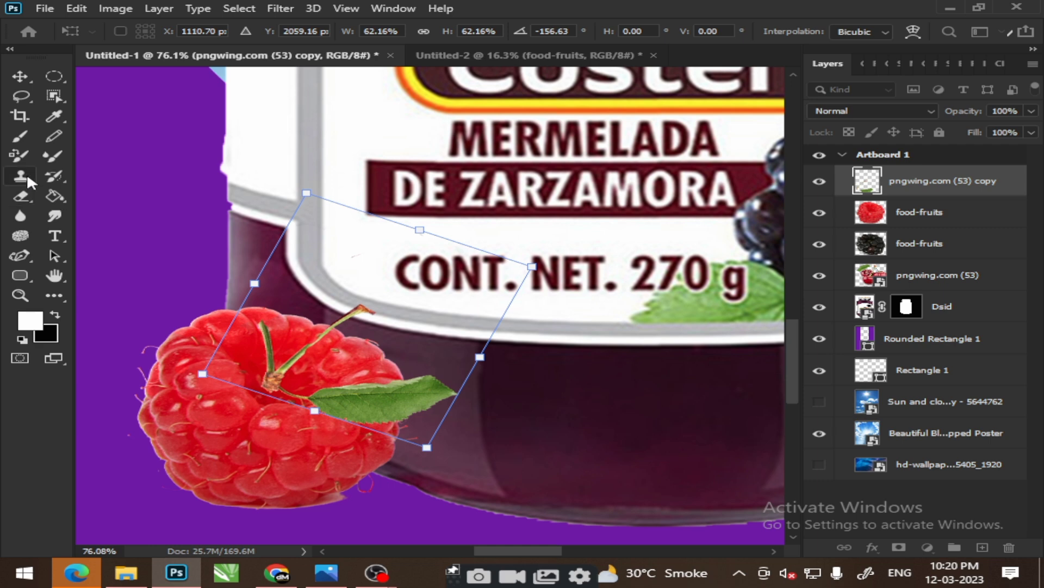
pyautogui.press('Return')
pyautogui.click(23, 193)
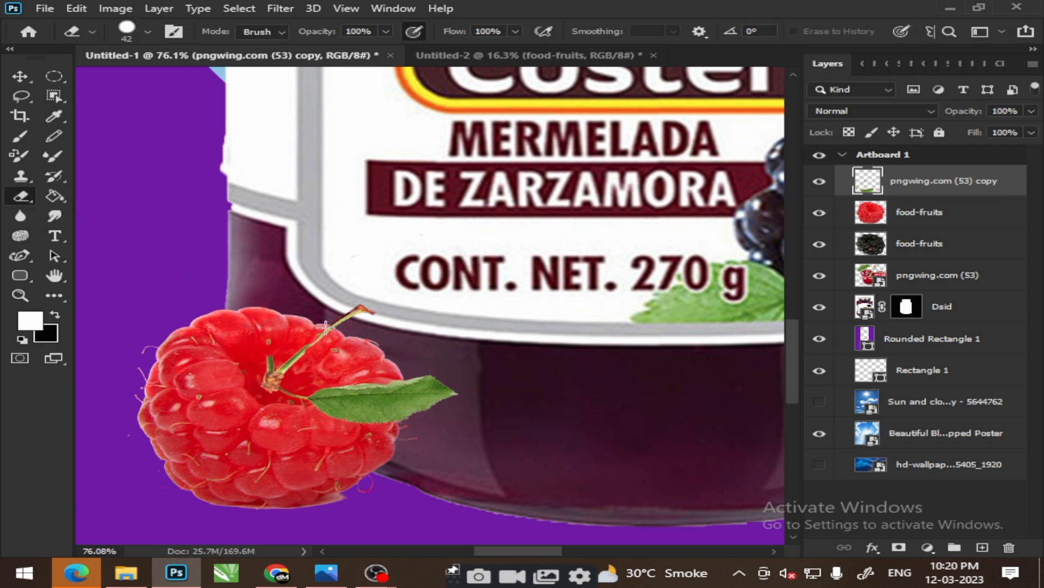
pyautogui.moveTo(291, 359); pyautogui.dragTo(337, 321)
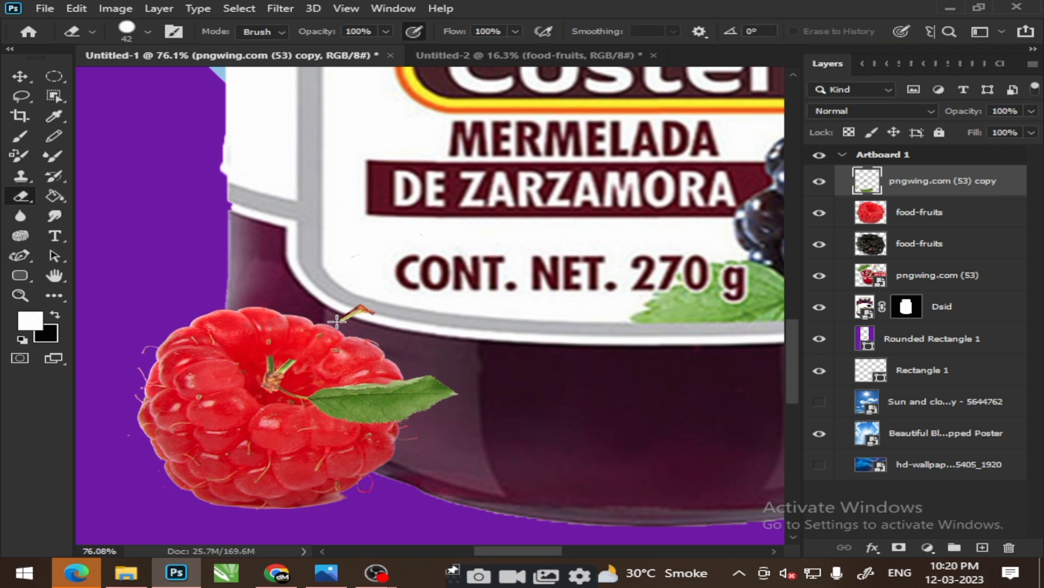
# Zoom out with the Move tool active and return to the Untitled-2 document
pyautogui.click(19, 77)
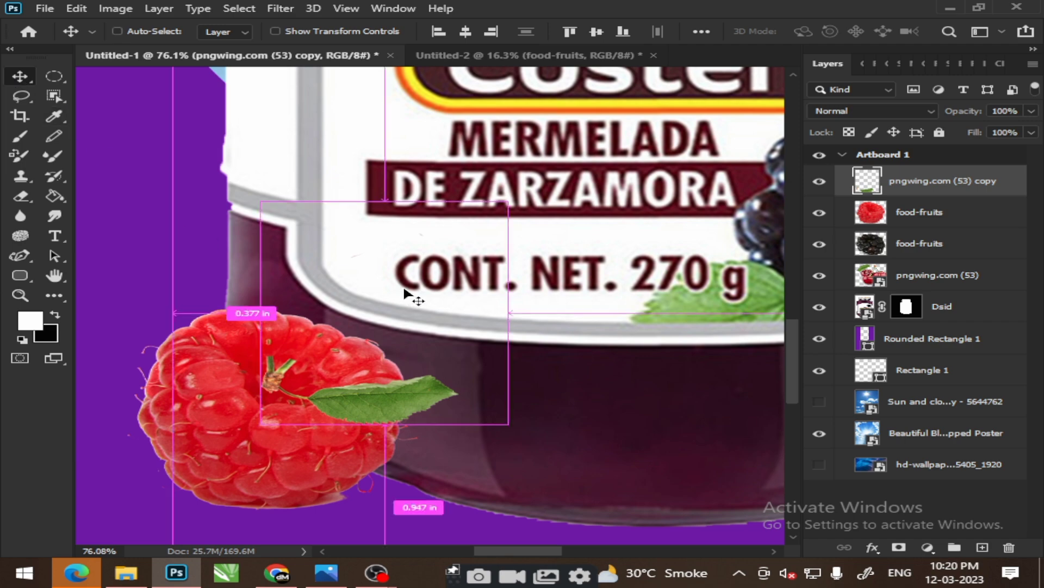
pyautogui.scroll(-3, 405, 293)
pyautogui.scroll(-2, 443, 308)
pyautogui.scroll(-1, 443, 310)
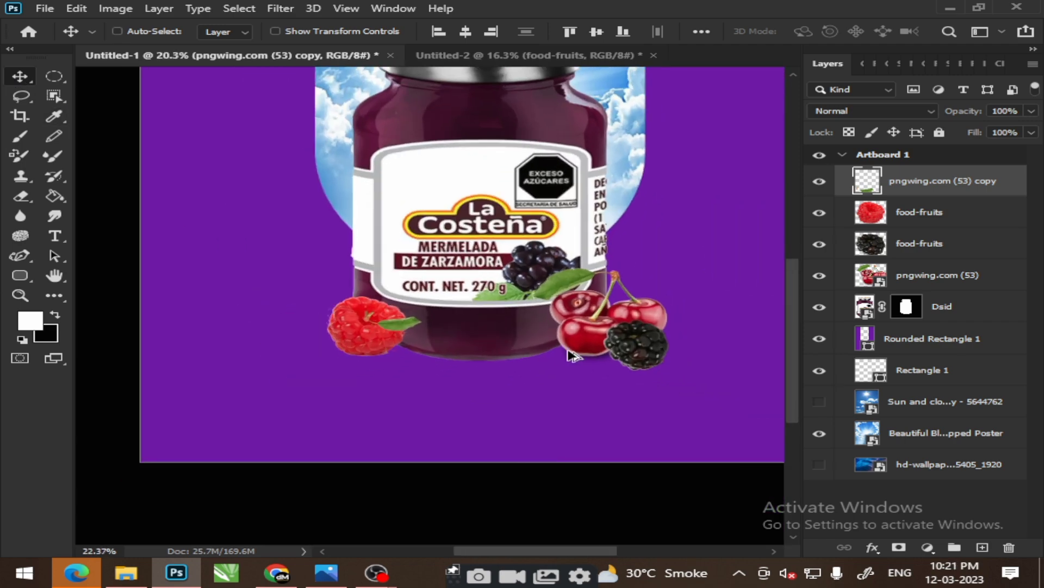
pyautogui.scroll(-1, 754, 210)
pyautogui.hscroll(2, 626, 238)
pyautogui.scroll(2, 572, 223)
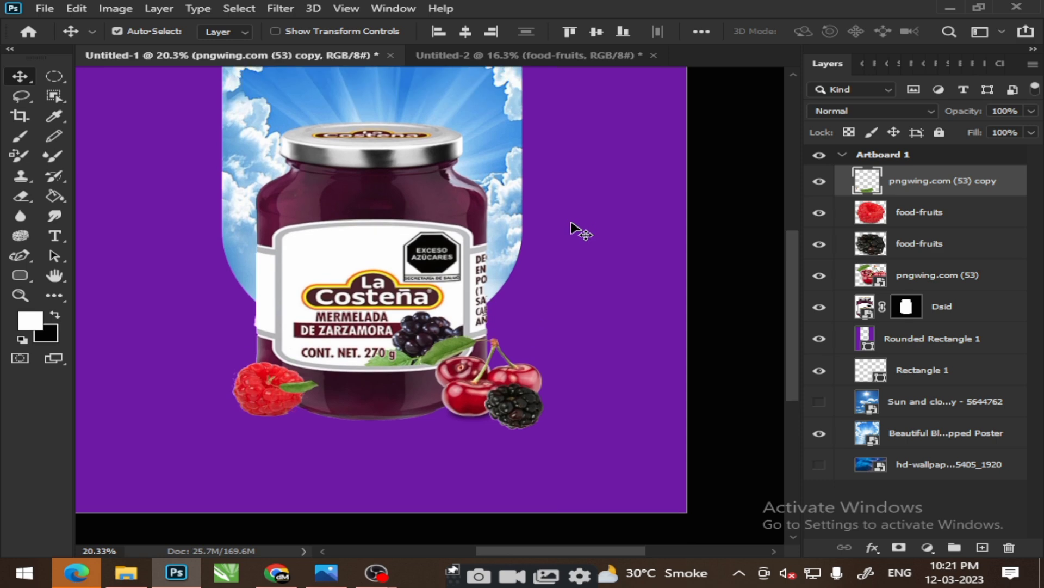
pyautogui.click(517, 54)
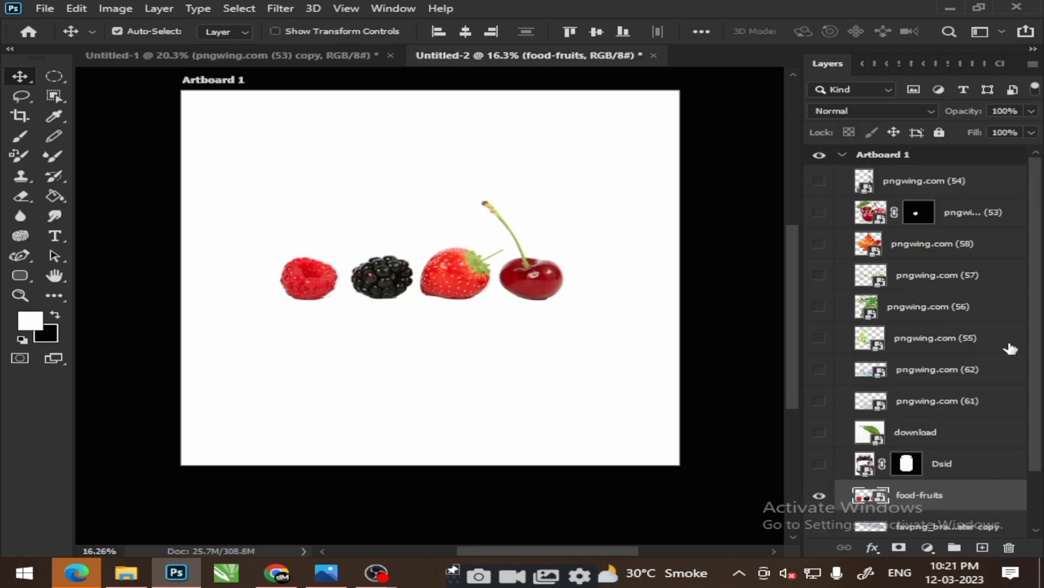
# Show the 'download' layer and mask it down to just the green leaf using Object Select
pyautogui.scroll(-2, 840, 248)
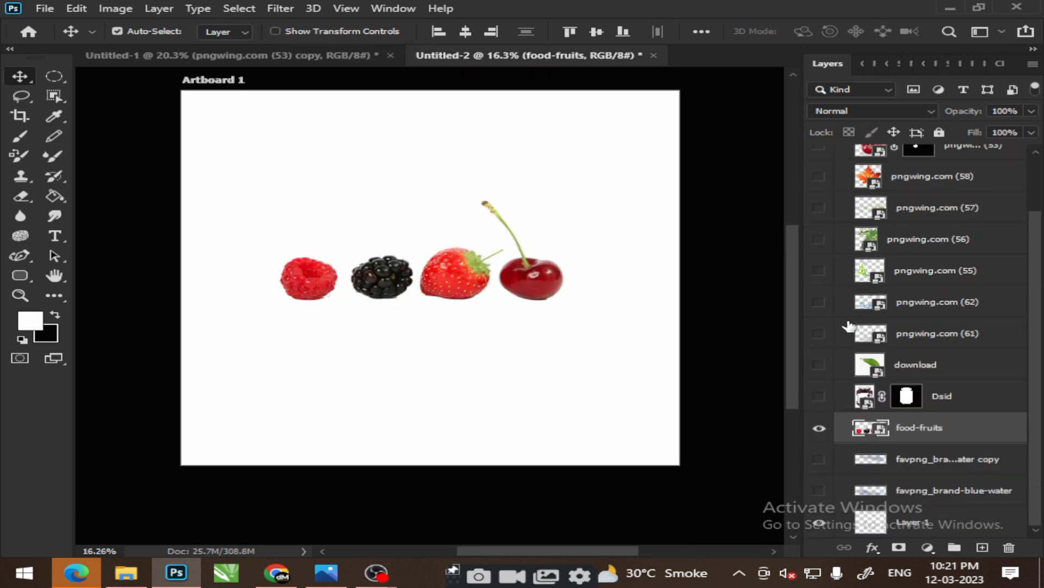
pyautogui.click(817, 428)
pyautogui.click(840, 364)
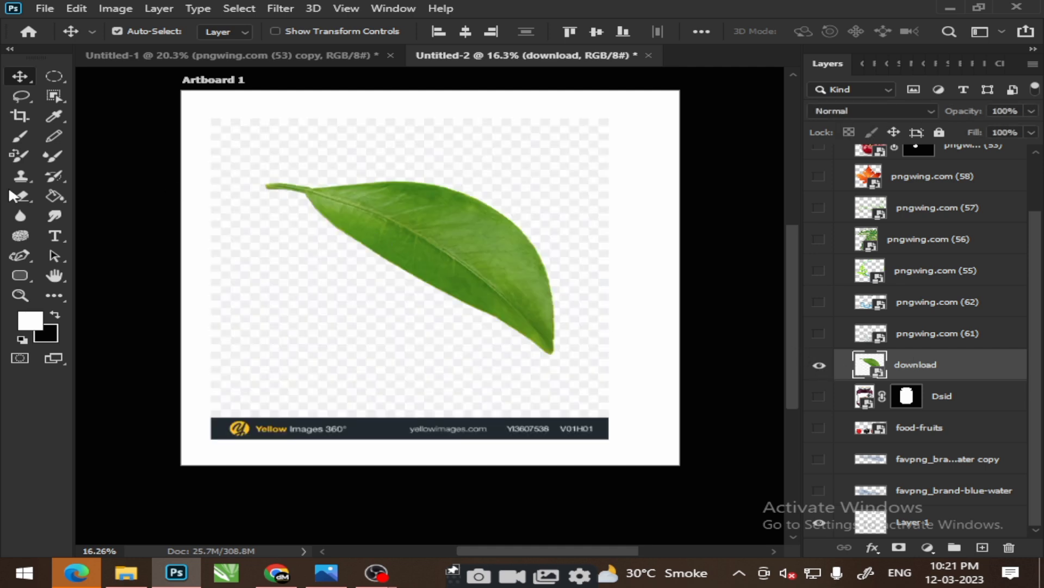
pyautogui.click(53, 96)
pyautogui.moveTo(243, 150); pyautogui.dragTo(613, 376)
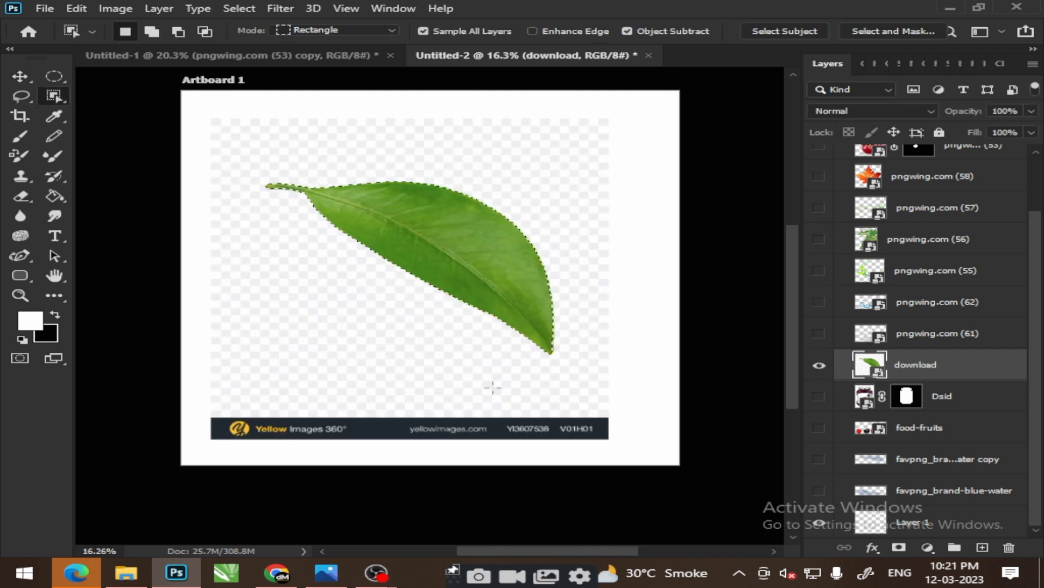
pyautogui.press('v')
pyautogui.moveTo(398, 224); pyautogui.dragTo(397, 196)
pyautogui.hotkey('ctrl', 'z')
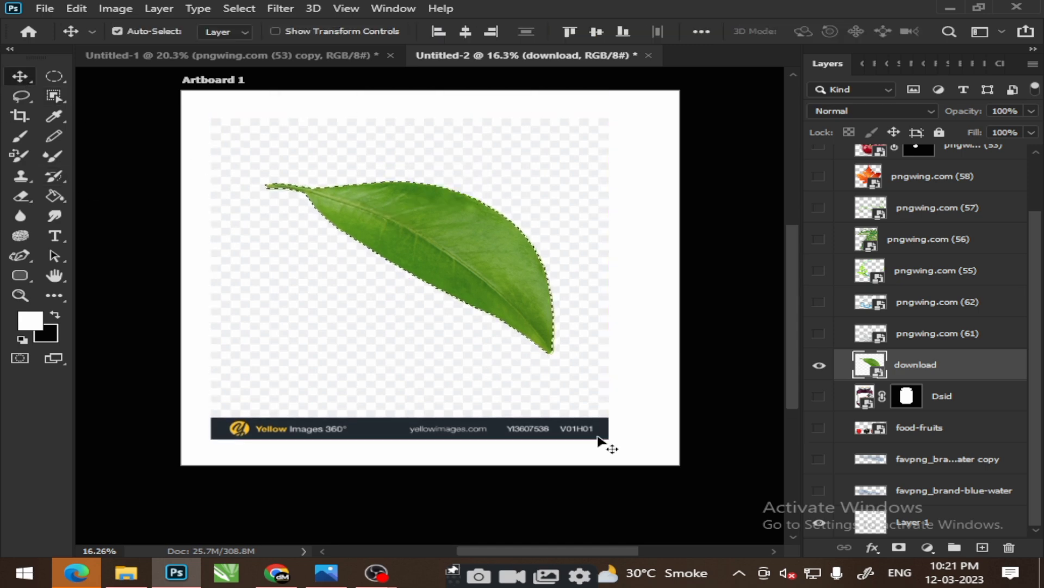
pyautogui.click(898, 547)
# Bring the masked leaf into Untitled-1 and scale it down onto the raspberry
pyautogui.moveTo(482, 267)
pyautogui.mouseDown()
pyautogui.moveTo(452, 198)
pyautogui.moveTo(296, 389)
pyautogui.mouseUp()
pyautogui.hotkey('ctrl', 't')
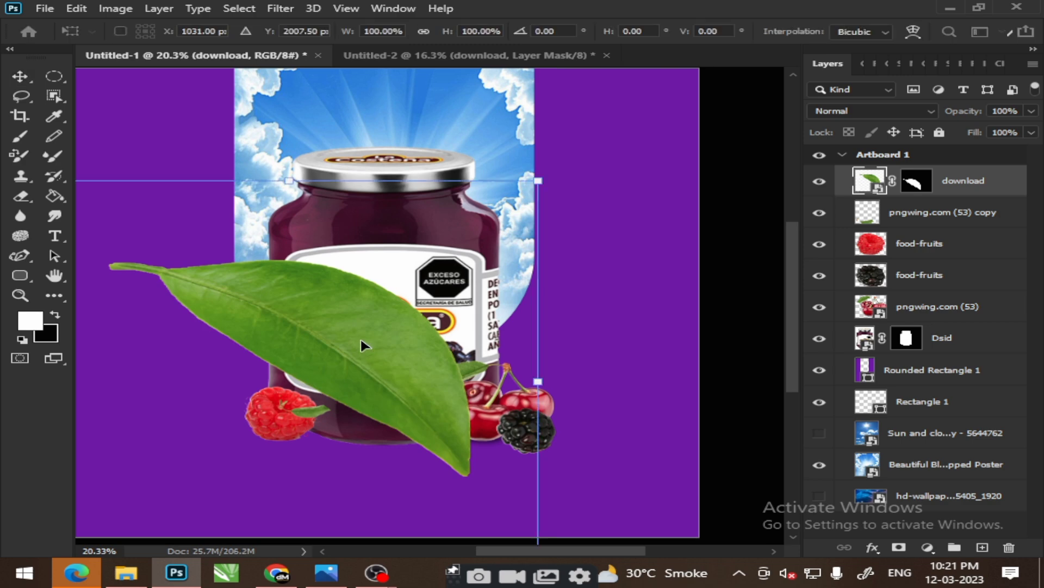
pyautogui.moveTo(452, 419); pyautogui.dragTo(499, 289)
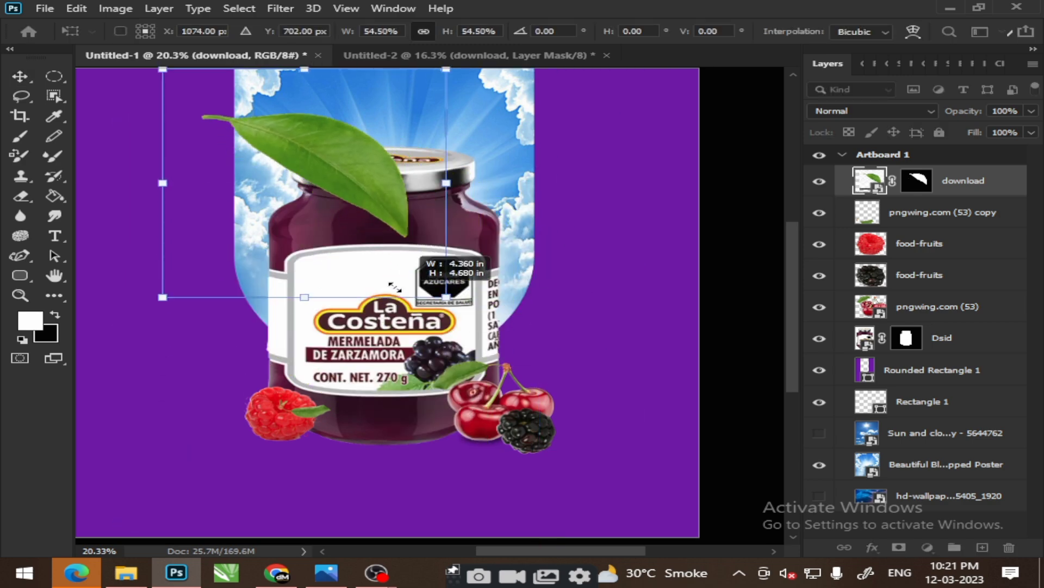
pyautogui.moveTo(658, 467); pyautogui.dragTo(296, 176)
pyautogui.moveTo(250, 139); pyautogui.dragTo(339, 456)
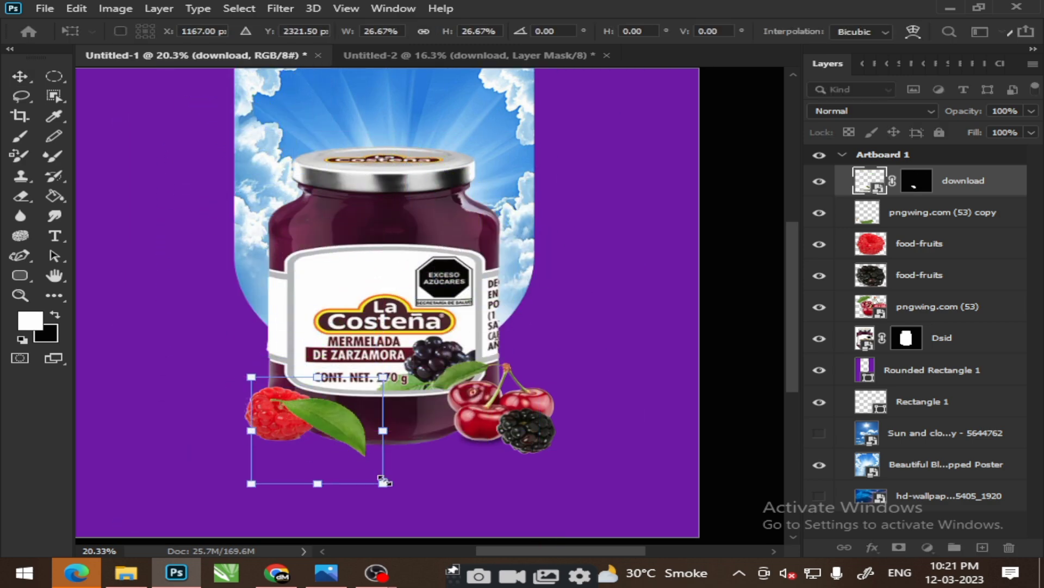
pyautogui.moveTo(383, 492); pyautogui.dragTo(297, 414)
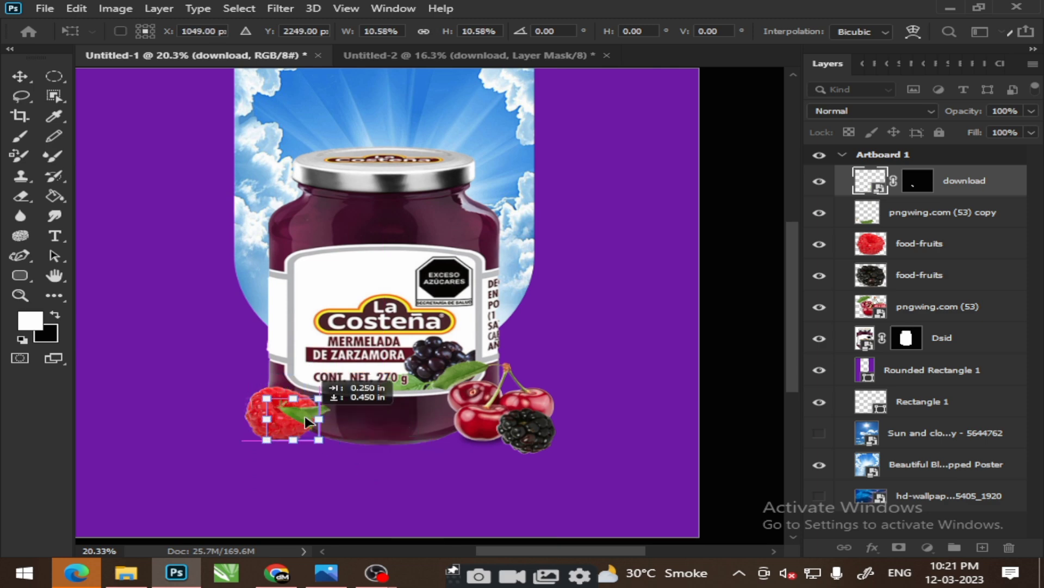
pyautogui.scroll(1, 298, 416)
pyautogui.scroll(2, 298, 419)
pyautogui.scroll(1, 348, 430)
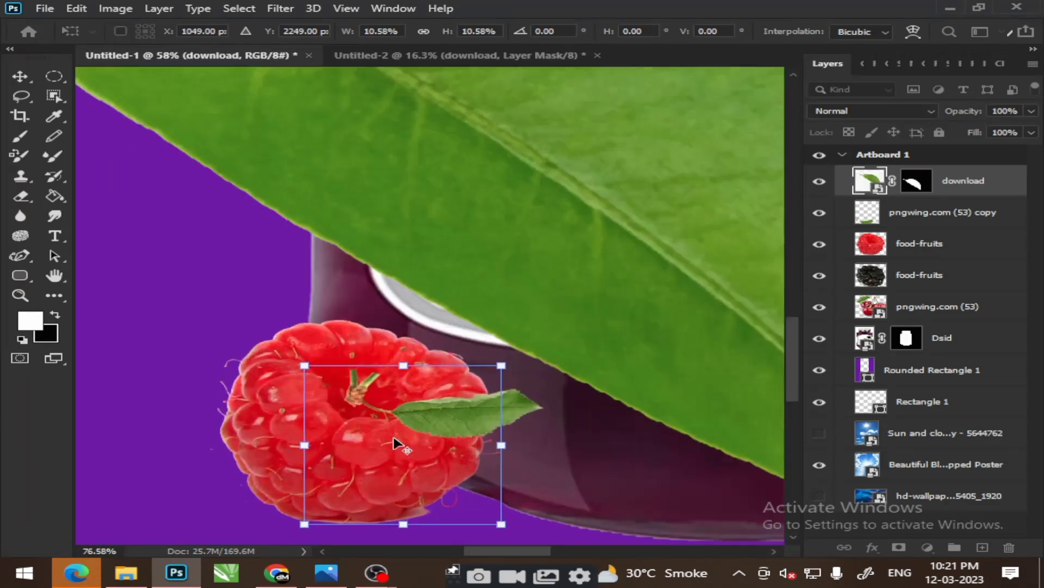
pyautogui.moveTo(400, 420)
pyautogui.mouseDown()
pyautogui.moveTo(423, 424)
pyautogui.moveTo(379, 435)
pyautogui.moveTo(429, 433)
pyautogui.moveTo(420, 402)
pyautogui.mouseUp()
pyautogui.click(20, 76)
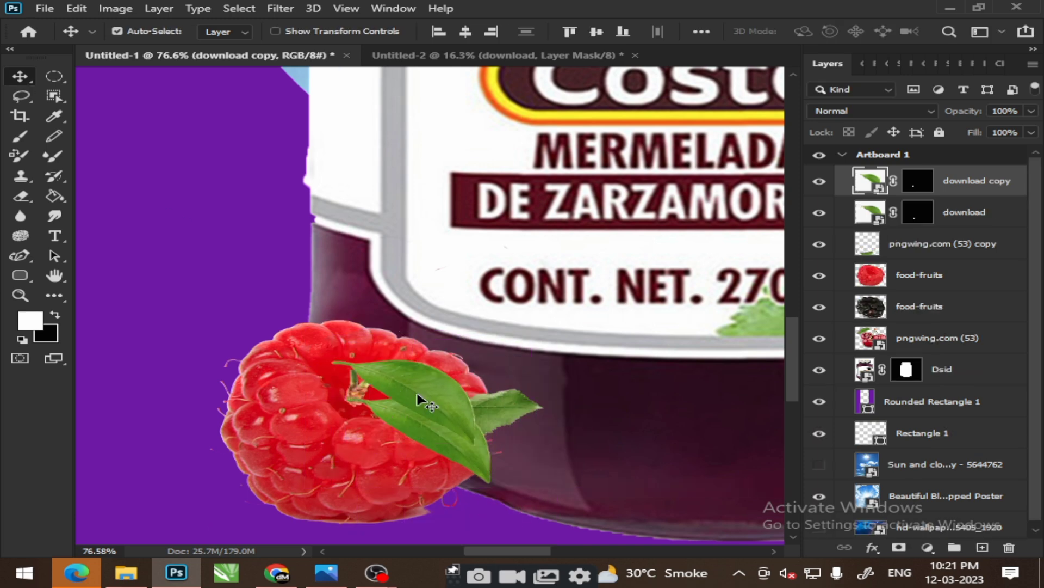
# Flip the copied leaf horizontally and rotate it onto the raspberry's left side
pyautogui.hotkey('ctrl', 't')
pyautogui.rightClick(428, 422)
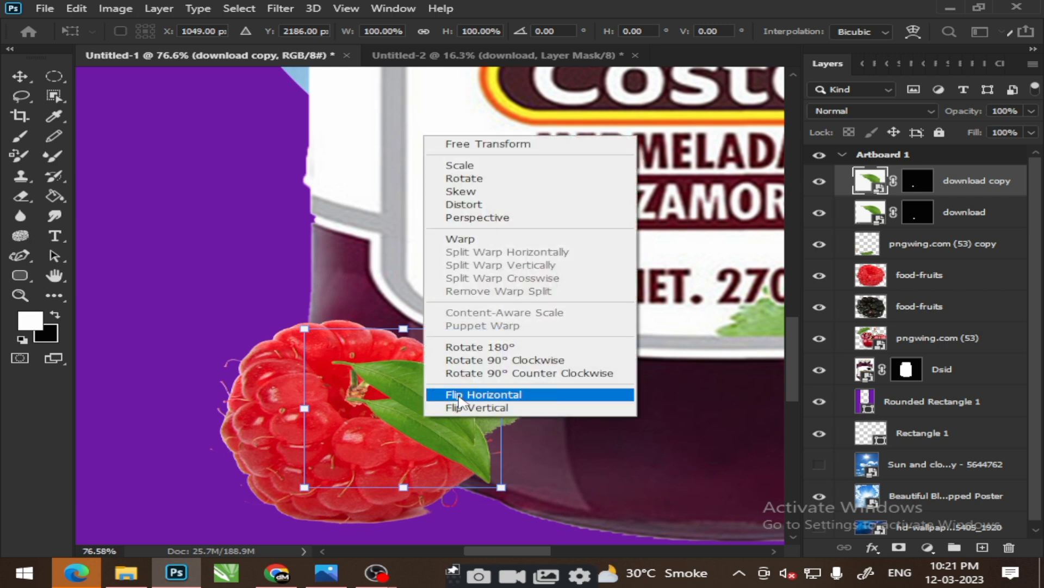
pyautogui.click(465, 395)
pyautogui.moveTo(394, 402)
pyautogui.mouseDown()
pyautogui.moveTo(269, 432)
pyautogui.moveTo(306, 422)
pyautogui.mouseUp()
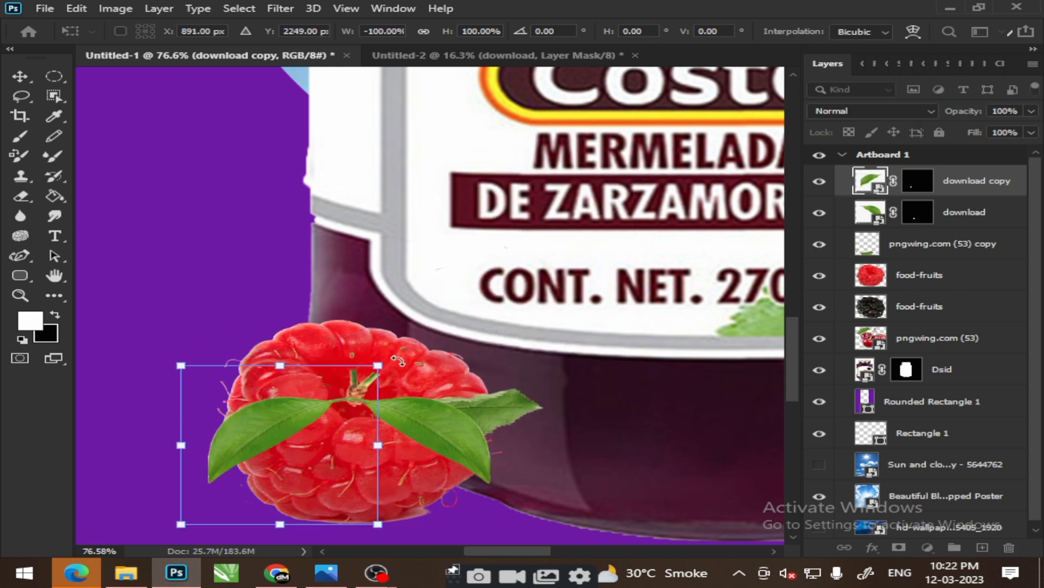
pyautogui.moveTo(399, 354); pyautogui.dragTo(337, 392)
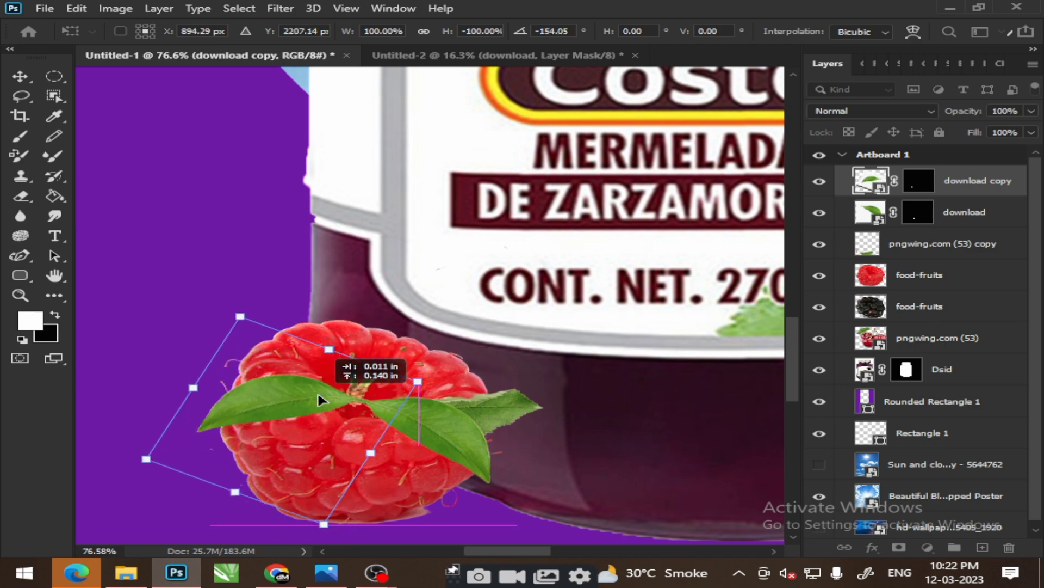
pyautogui.click(20, 76)
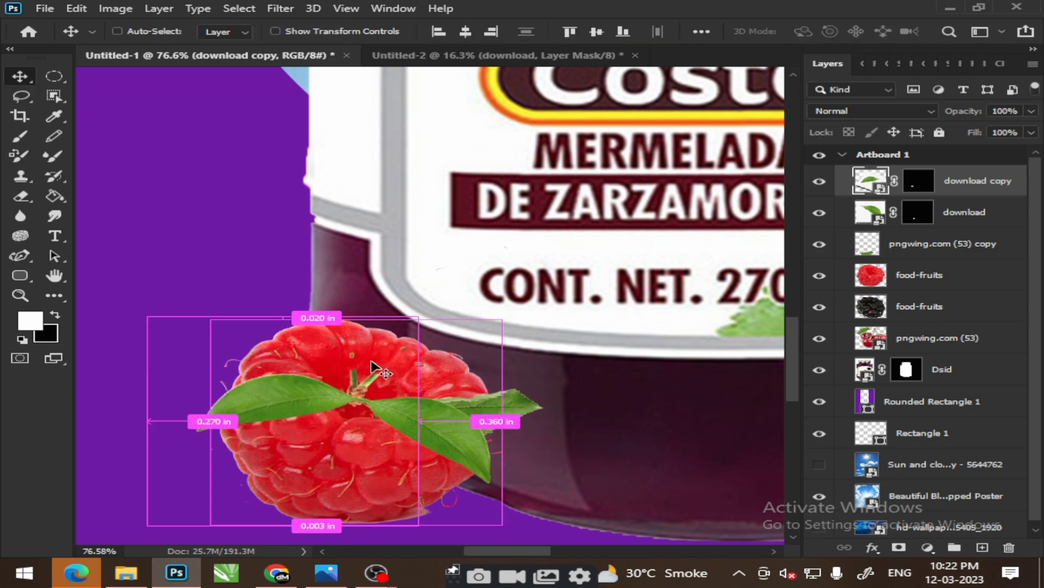
# Shift the raspberry slightly up and left, then review the leaf arrangement
pyautogui.scroll(-3, 403, 383)
pyautogui.scroll(-1, 521, 408)
pyautogui.scroll(1, 517, 408)
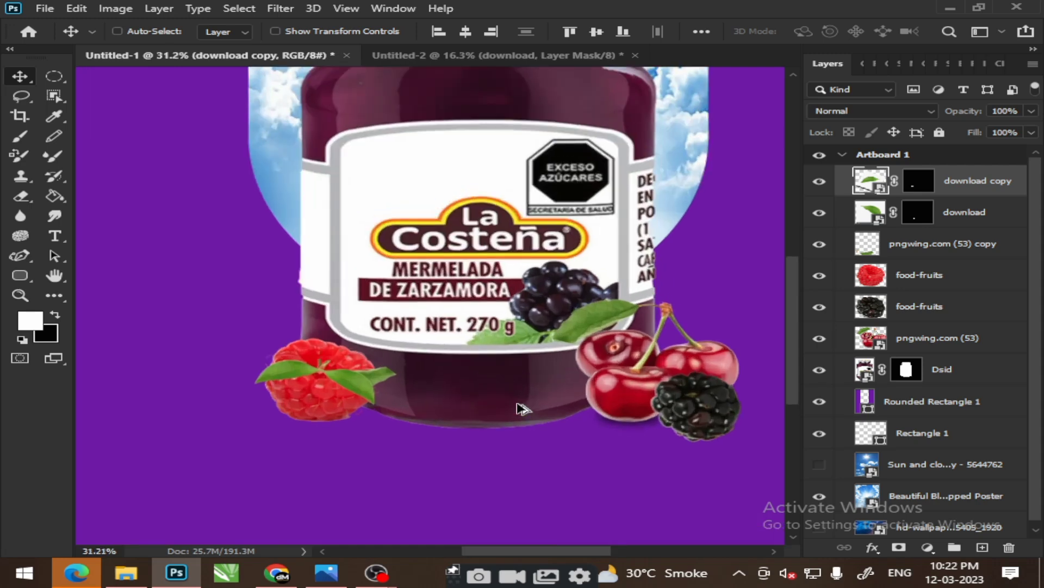
pyautogui.scroll(-1, 490, 407)
pyautogui.scroll(-1, 461, 407)
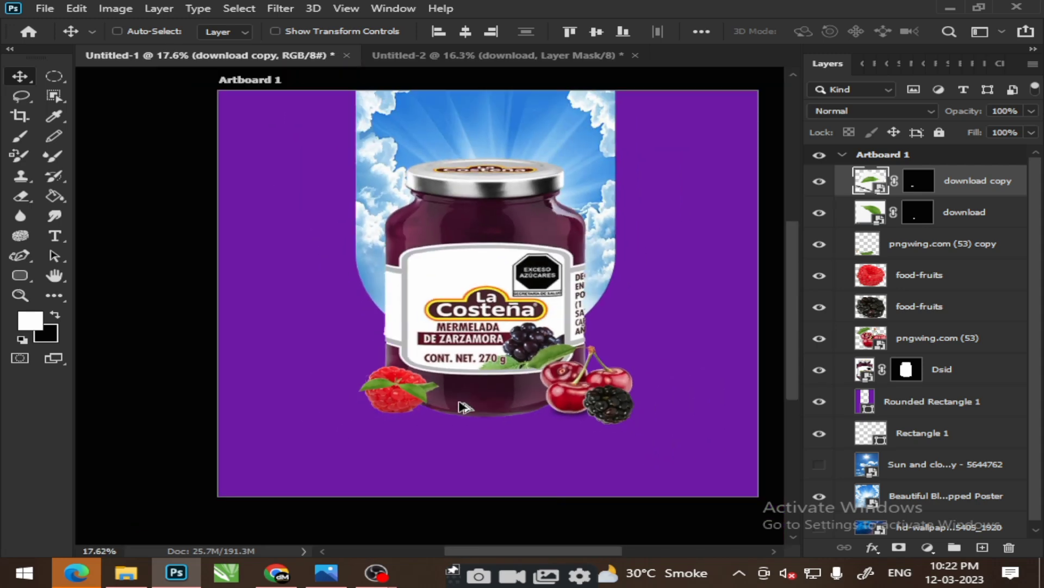
pyautogui.scroll(3, 381, 392)
pyautogui.scroll(5, 361, 366)
pyautogui.moveTo(362, 366); pyautogui.dragTo(348, 319)
pyautogui.scroll(-4, 414, 370)
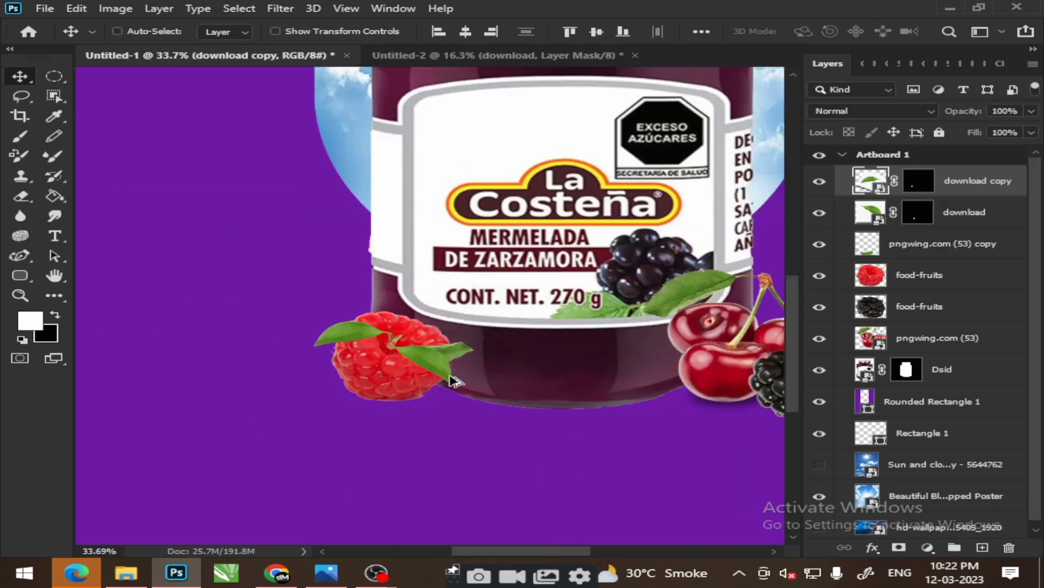
pyautogui.scroll(-3, 454, 380)
pyautogui.scroll(1, 629, 328)
pyautogui.hscroll(-1, 670, 278)
pyautogui.hscroll(2, 615, 286)
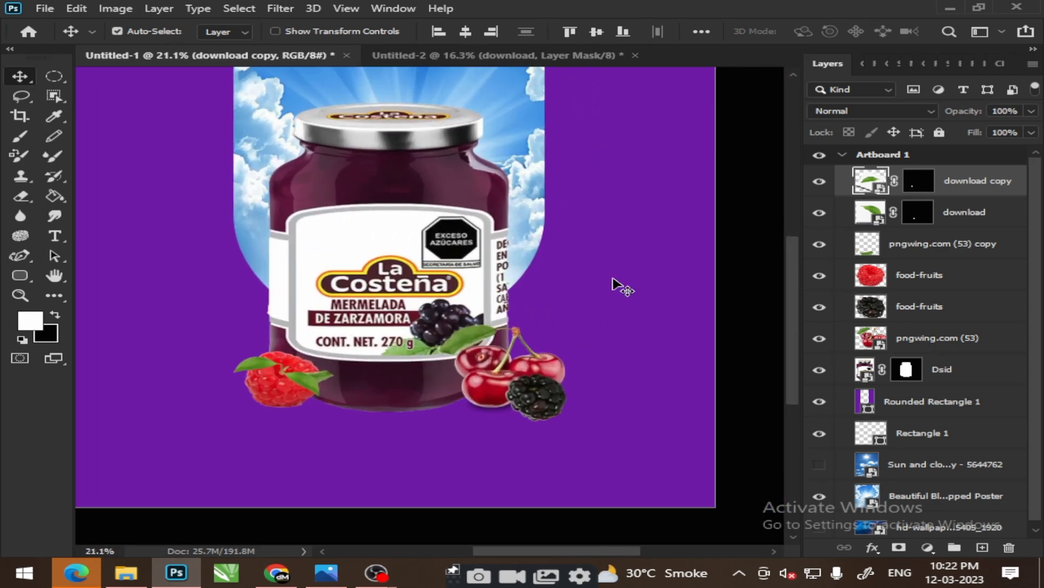
pyautogui.scroll(1, 614, 286)
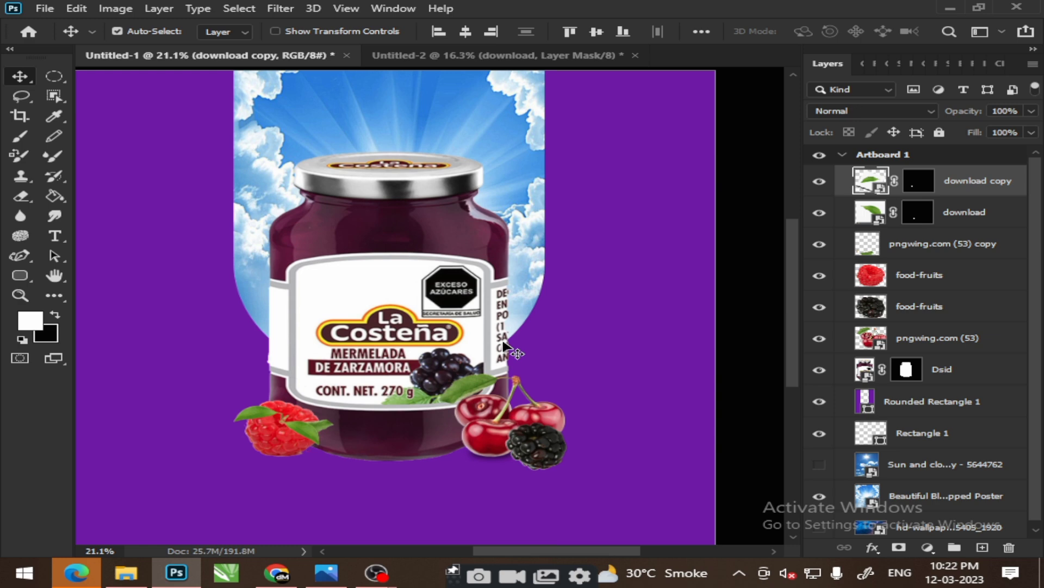
pyautogui.scroll(1, 430, 522)
pyautogui.scroll(1, 430, 523)
# Draw a flat black-filled ellipse under the jar's base
pyautogui.click(19, 275)
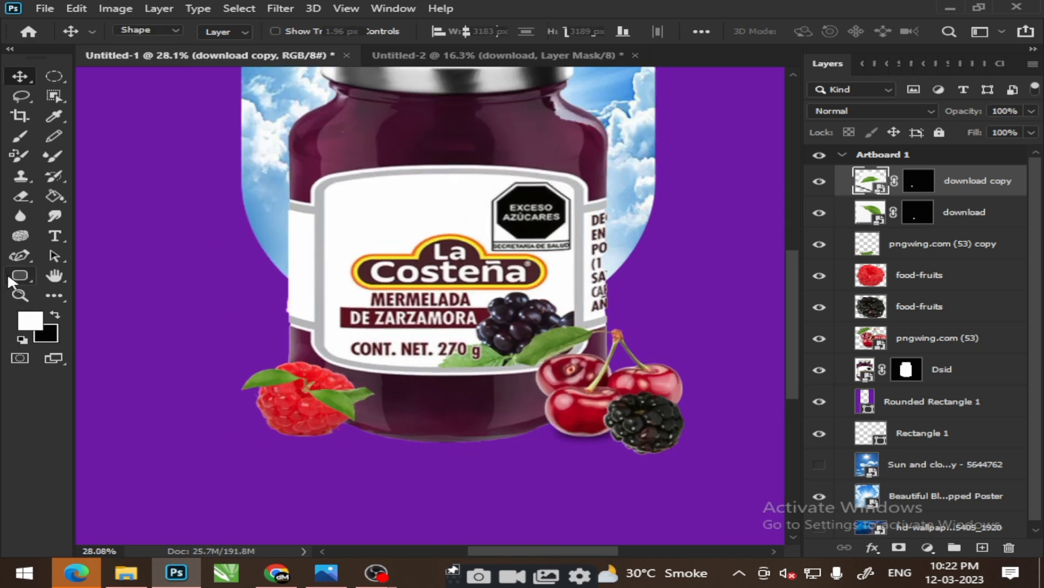
pyautogui.click(84, 306)
pyautogui.moveTo(303, 413); pyautogui.dragTo(583, 456)
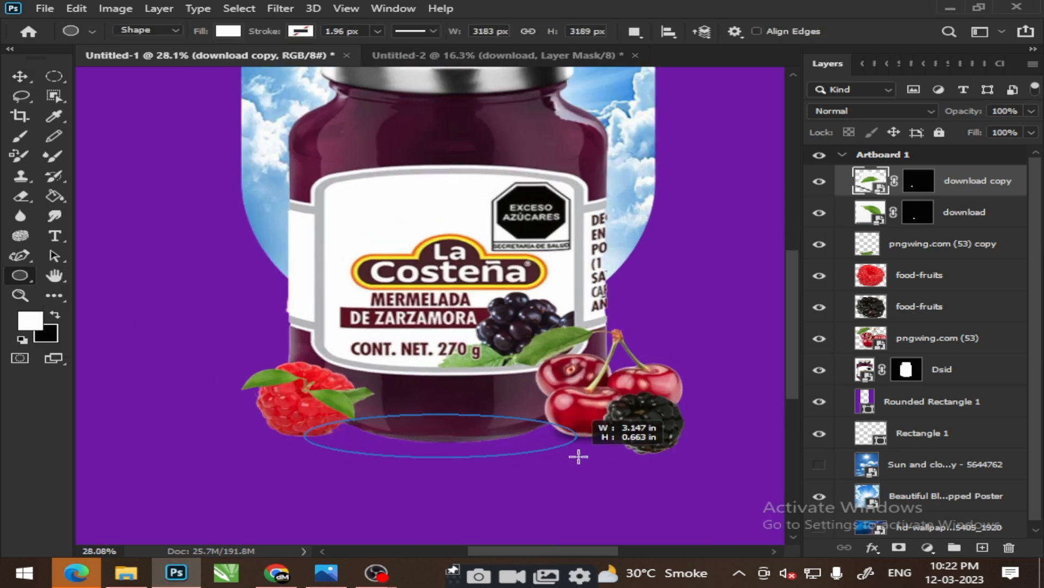
pyautogui.click(825, 185)
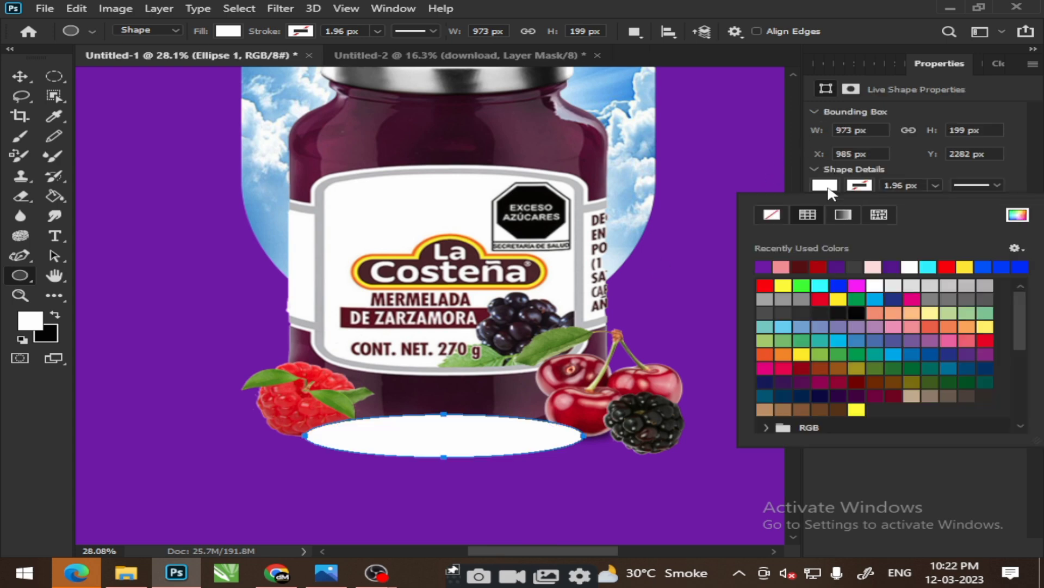
pyautogui.click(858, 314)
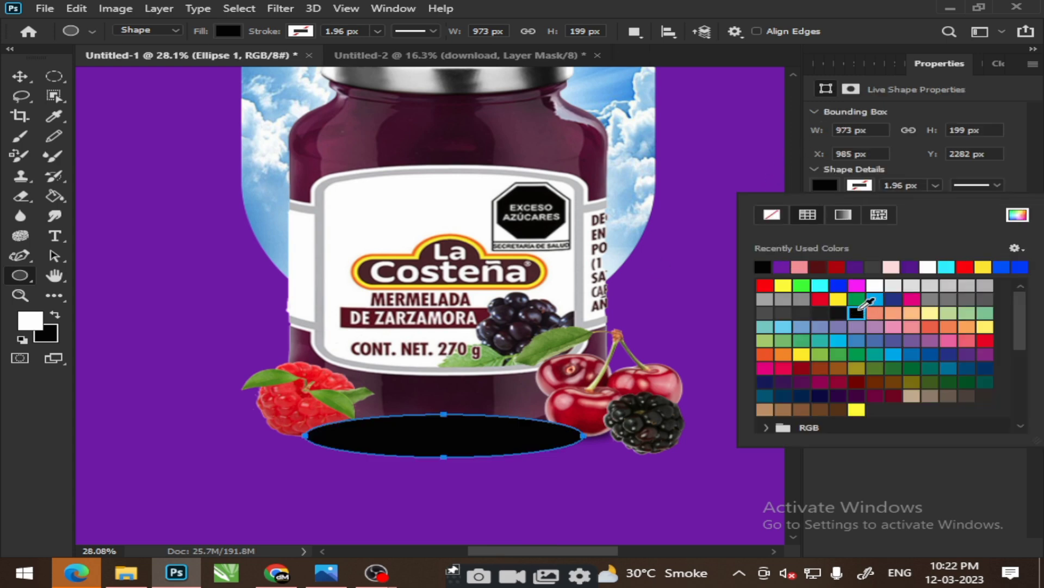
pyautogui.click(24, 73)
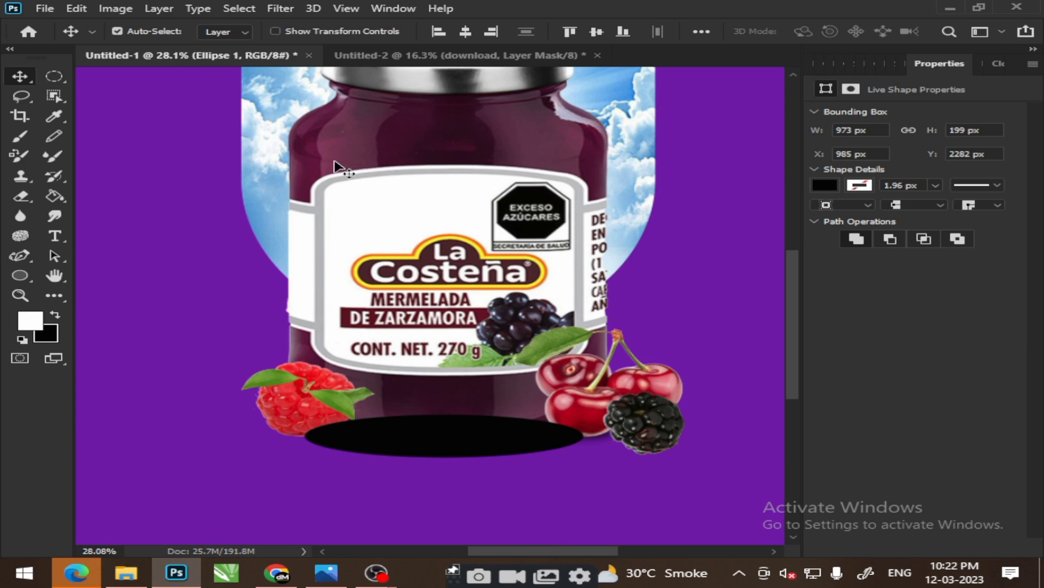
pyautogui.moveTo(431, 438); pyautogui.dragTo(439, 425)
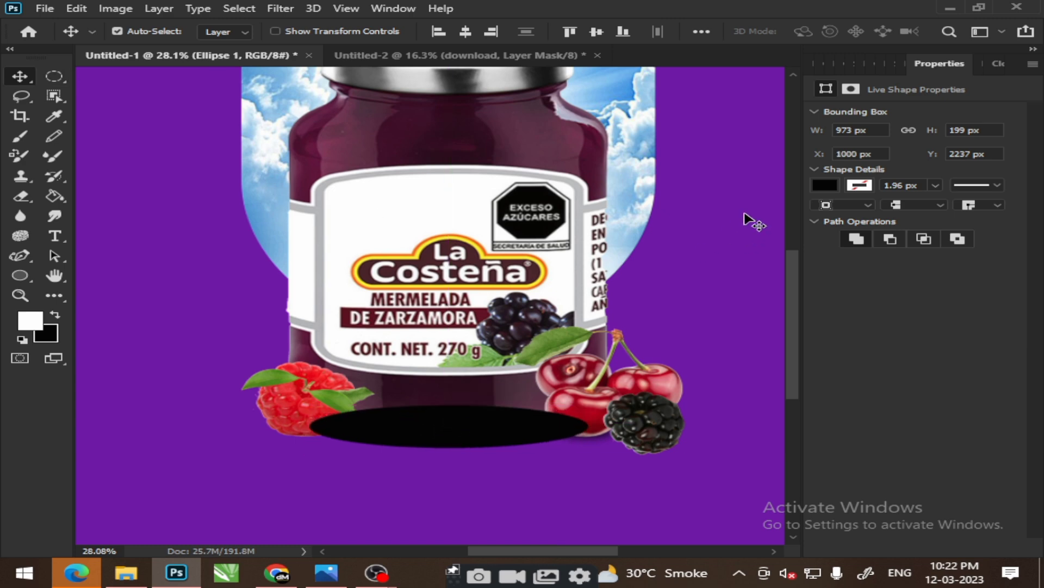
# Move Ellipse 1 below the Dsid layer and resize it beneath the jar
pyautogui.click(820, 61)
pyautogui.moveTo(914, 185); pyautogui.dragTo(920, 412)
pyautogui.moveTo(532, 445)
pyautogui.mouseDown()
pyautogui.moveTo(521, 487)
pyautogui.moveTo(506, 478)
pyautogui.mouseUp()
pyautogui.hotkey('ctrl', 't')
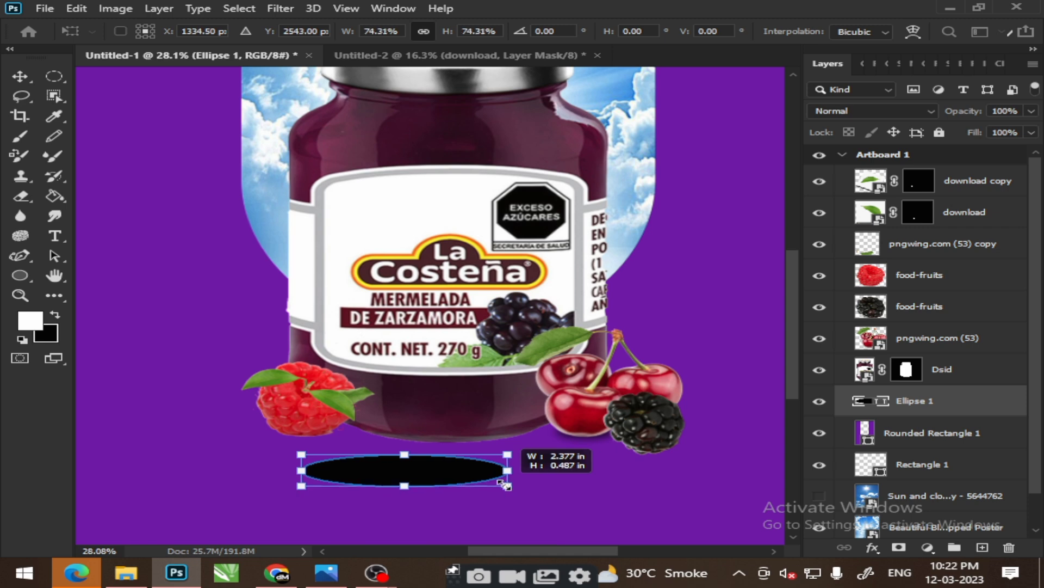
pyautogui.moveTo(438, 449)
pyautogui.mouseDown()
pyautogui.moveTo(483, 430)
pyautogui.moveTo(473, 459)
pyautogui.moveTo(454, 439)
pyautogui.mouseUp()
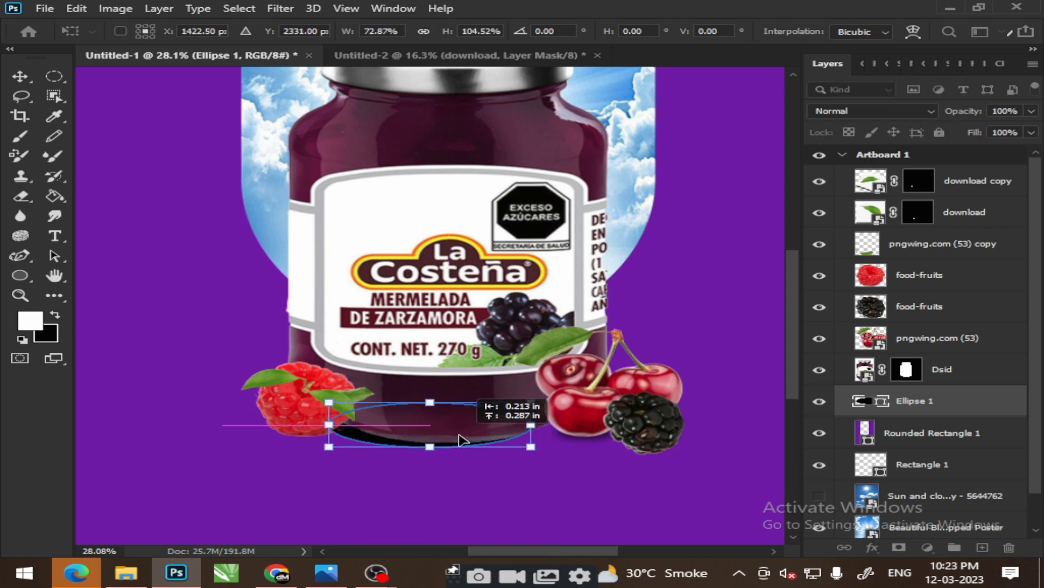
pyautogui.moveTo(530, 446); pyautogui.dragTo(562, 453)
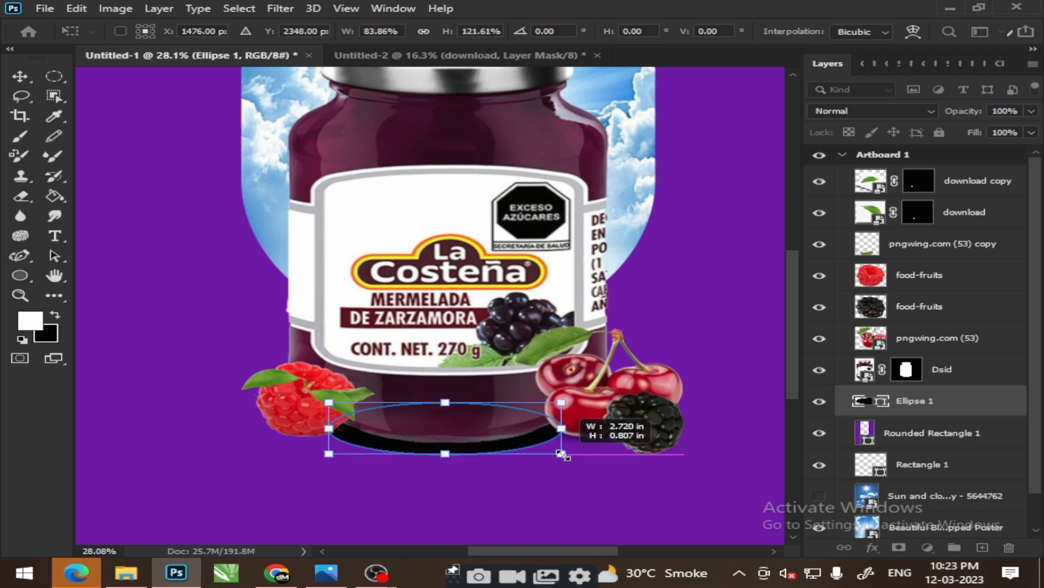
pyautogui.moveTo(429, 437); pyautogui.dragTo(432, 433)
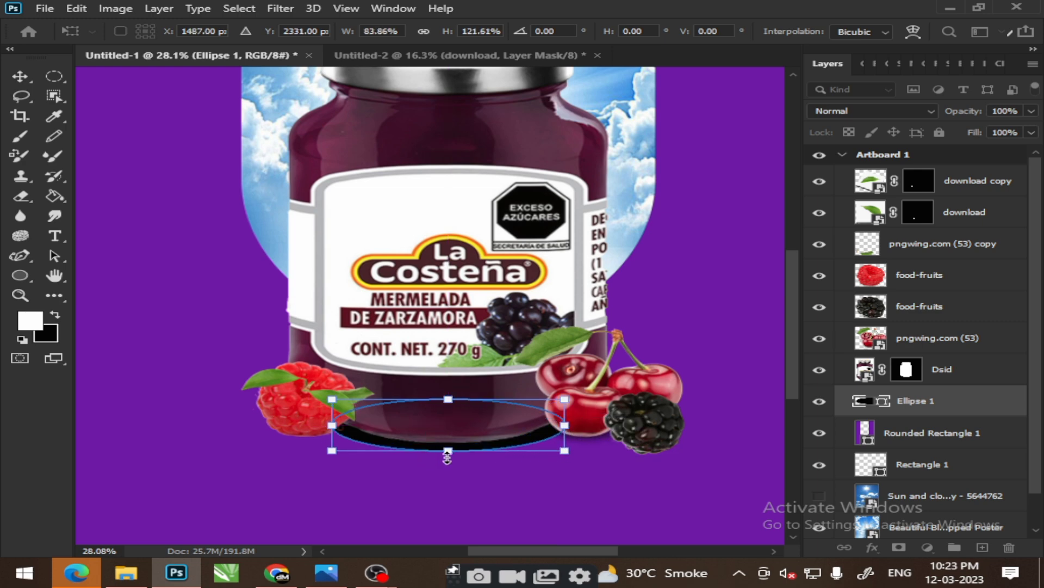
# Warp the ellipse's bottom edge downward into a curved shadow shape
pyautogui.rightClick(451, 456)
pyautogui.click(490, 206)
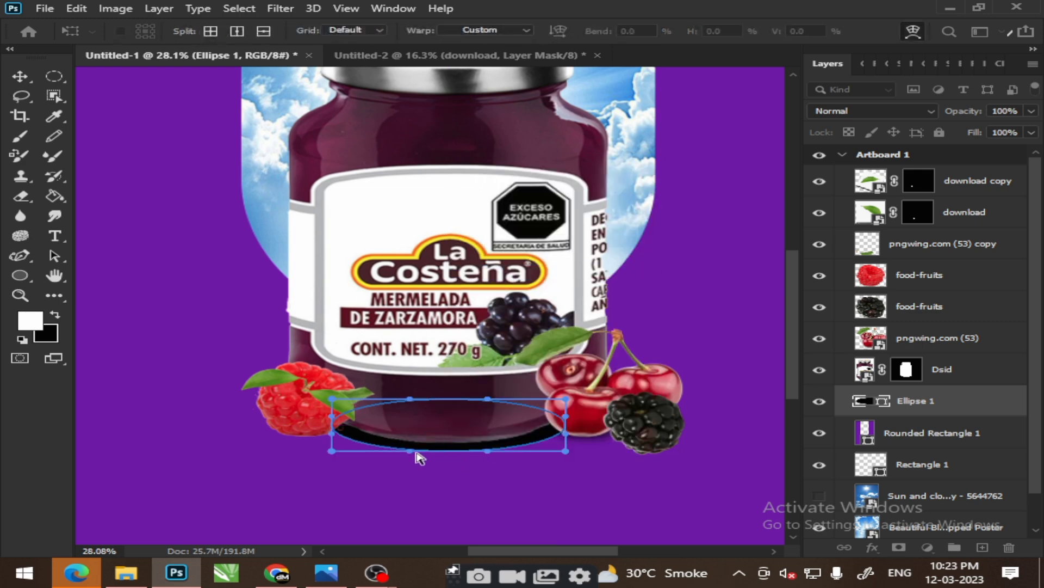
pyautogui.moveTo(420, 456); pyautogui.dragTo(417, 465)
pyautogui.moveTo(488, 453)
pyautogui.mouseDown()
pyautogui.moveTo(495, 473)
pyautogui.moveTo(483, 464)
pyautogui.mouseUp()
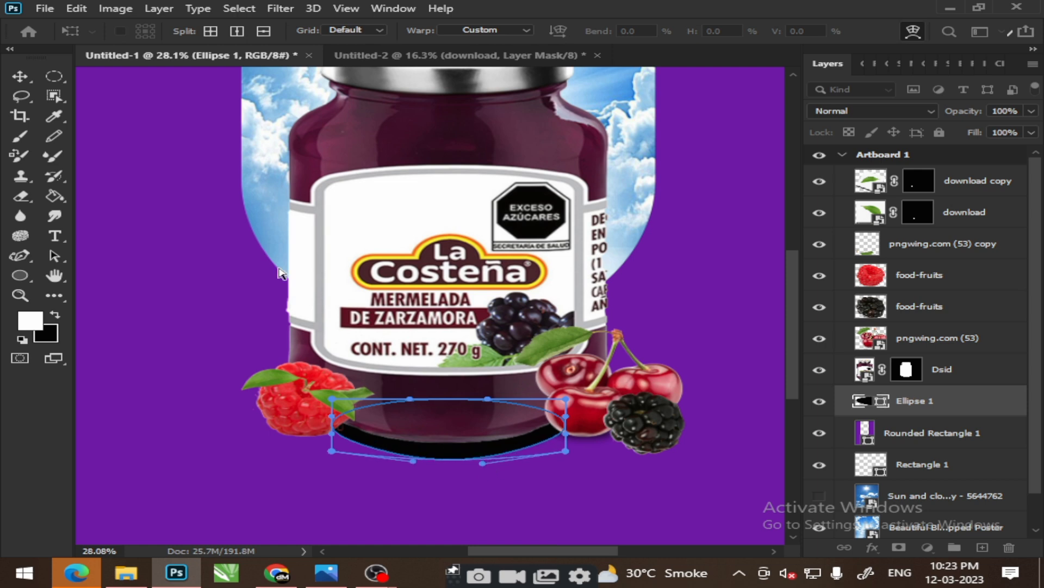
pyautogui.click(19, 77)
pyautogui.press('Return')
pyautogui.moveTo(451, 451); pyautogui.dragTo(451, 455)
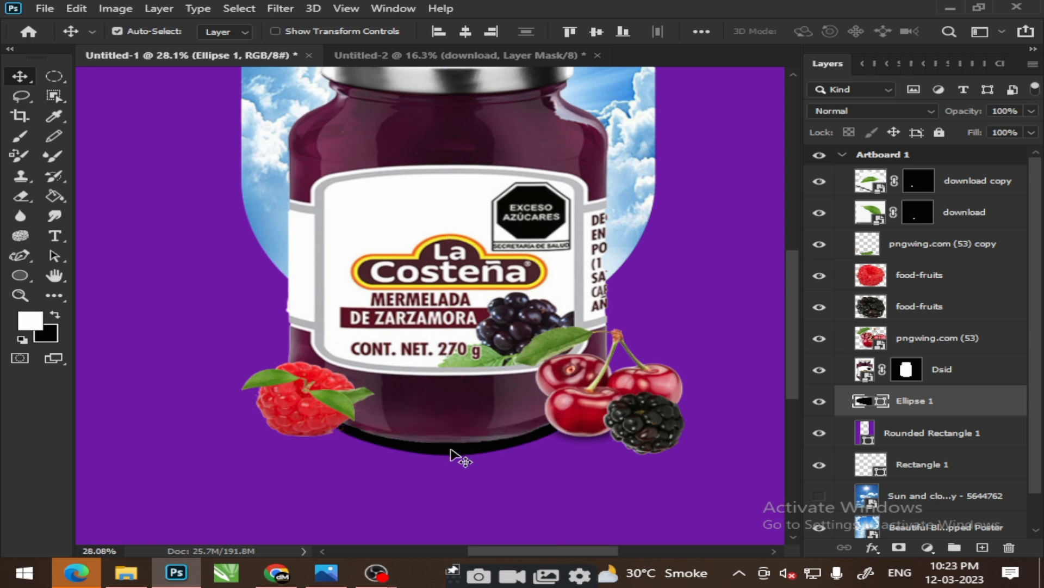
pyautogui.click(280, 8)
# Convert the ellipse to a smart object and apply a Gaussian Blur of about 40 pixels
pyautogui.click(304, 47)
pyautogui.click(497, 224)
pyautogui.moveTo(292, 181)
pyautogui.click(289, 7)
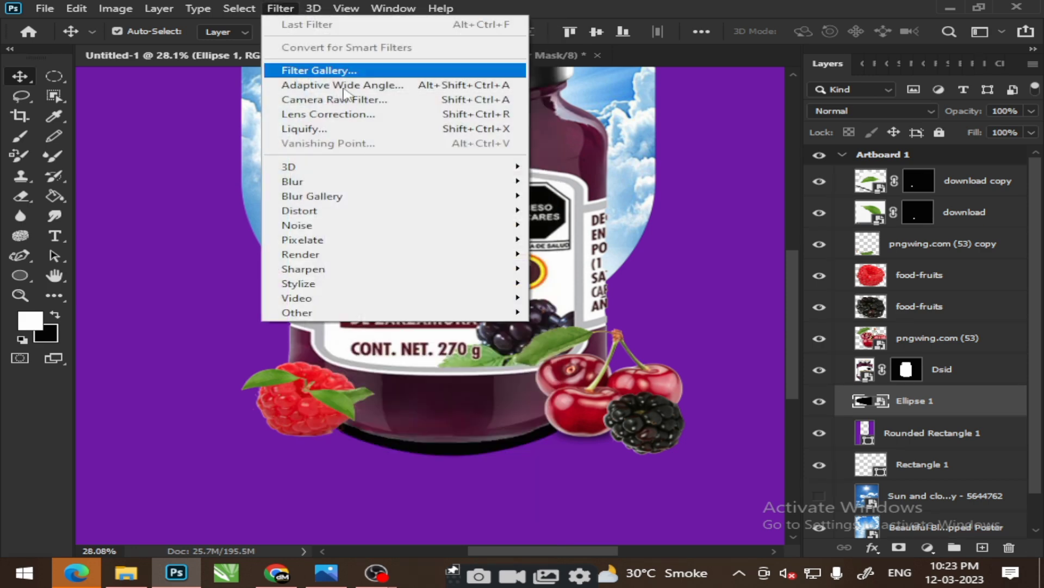
pyautogui.click(576, 239)
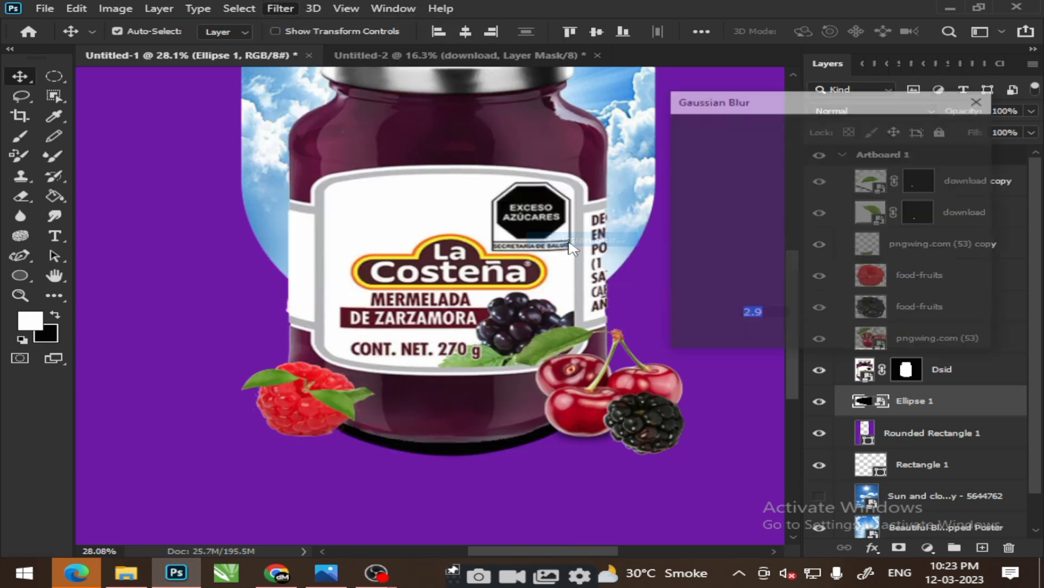
pyautogui.moveTo(735, 336); pyautogui.dragTo(792, 338)
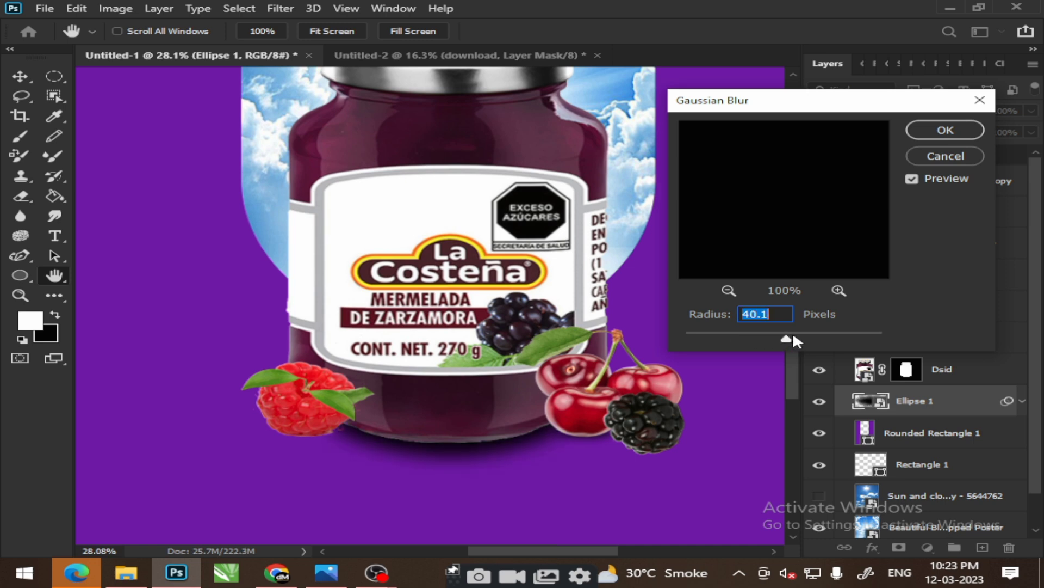
pyautogui.click(953, 127)
pyautogui.moveTo(454, 459); pyautogui.dragTo(457, 459)
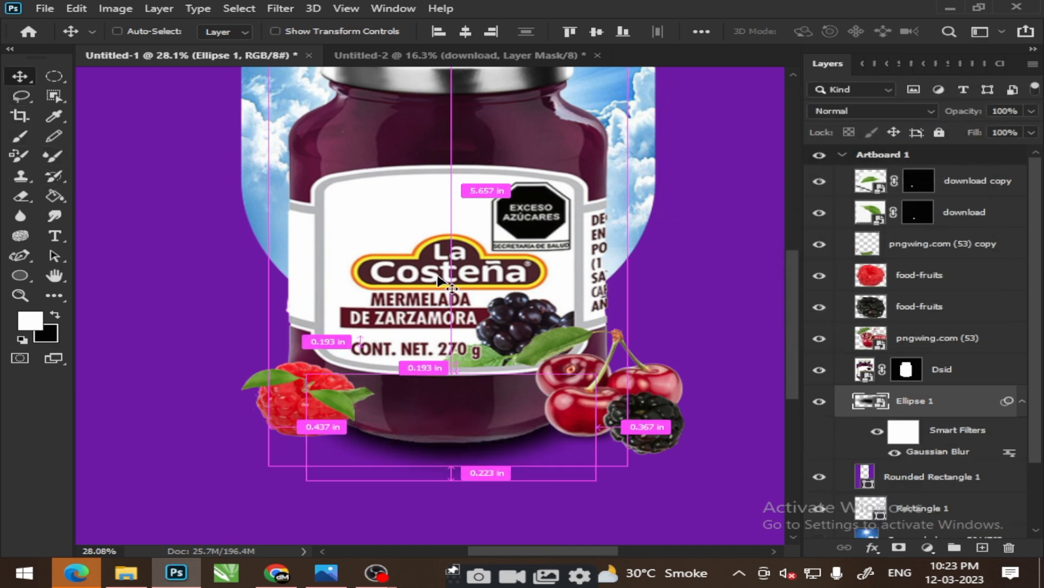
# Look around the canvas and briefly check Untitled-2 before returning to the poster
pyautogui.scroll(-2, 440, 287)
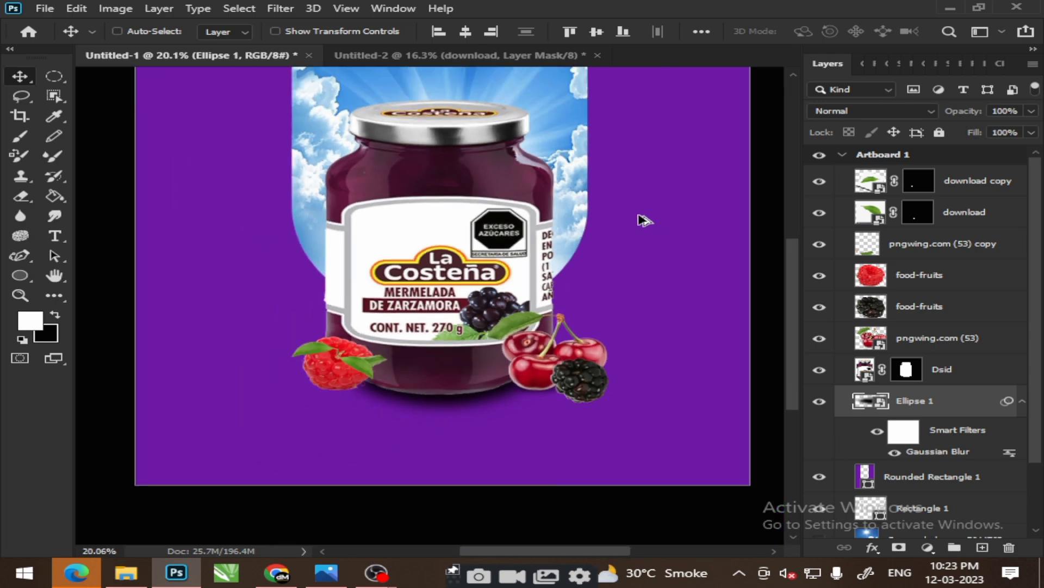
pyautogui.moveTo(660, 221); pyautogui.dragTo(631, 231)
pyautogui.hscroll(2, 611, 233)
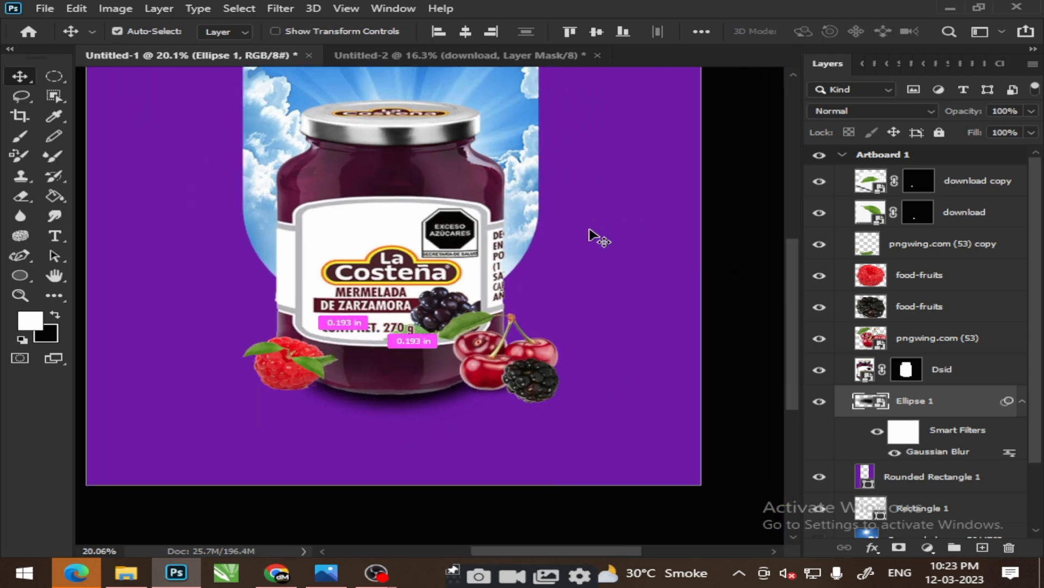
pyautogui.scroll(2, 577, 231)
pyautogui.scroll(-1, 578, 233)
pyautogui.scroll(-1, 578, 233)
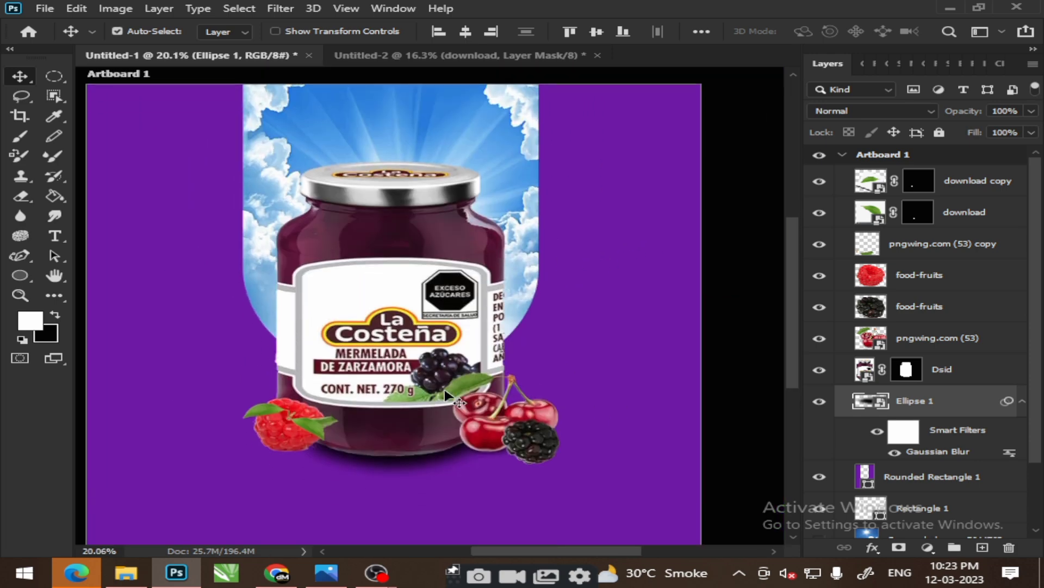
pyautogui.click(484, 53)
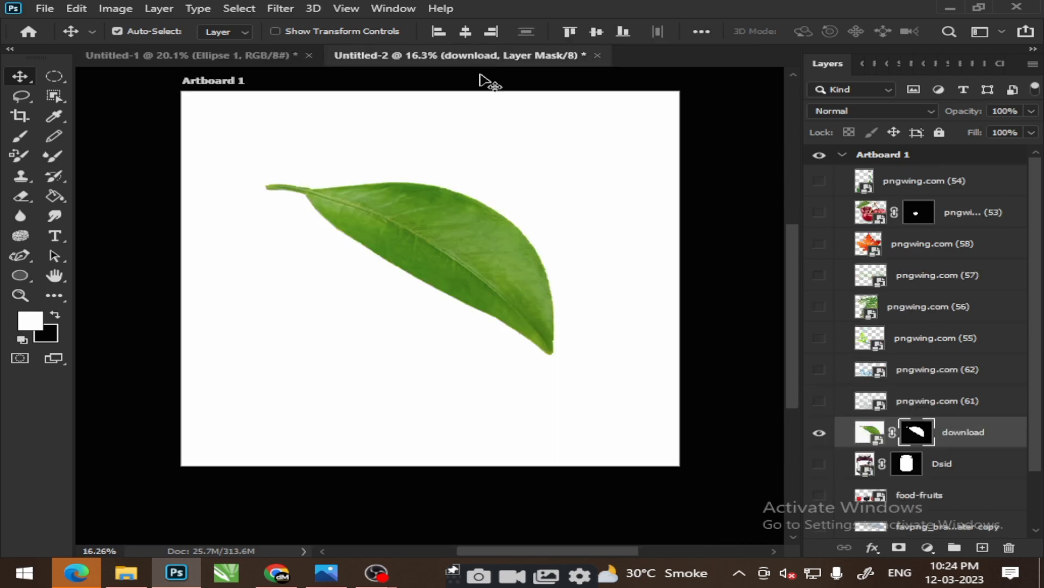
pyautogui.click(258, 53)
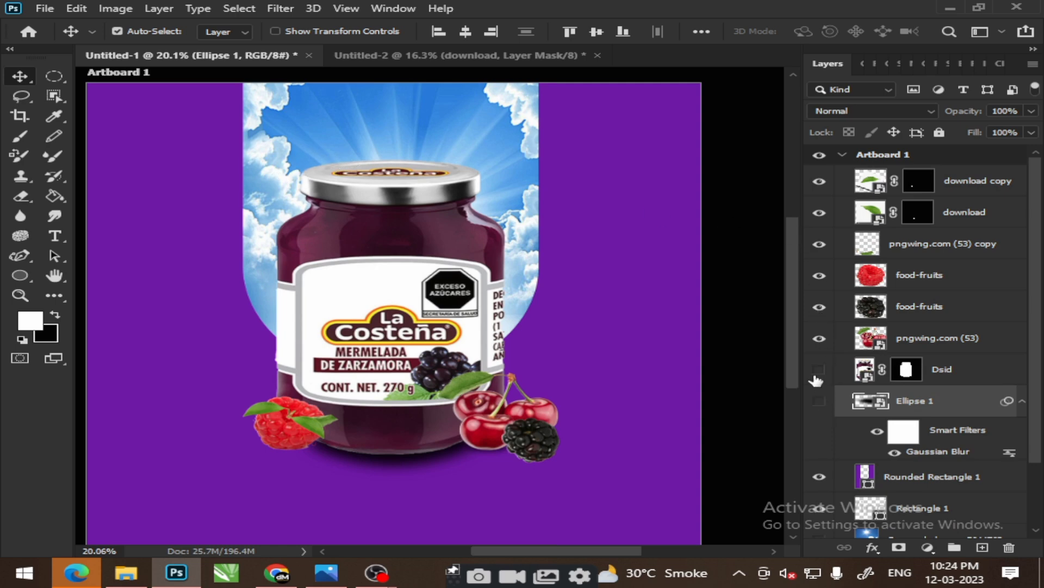
# Hide the layers from download copy through Ellipse 1 via their eye icons
pyautogui.moveTo(820, 400); pyautogui.dragTo(818, 180)
pyautogui.scroll(2, 435, 218)
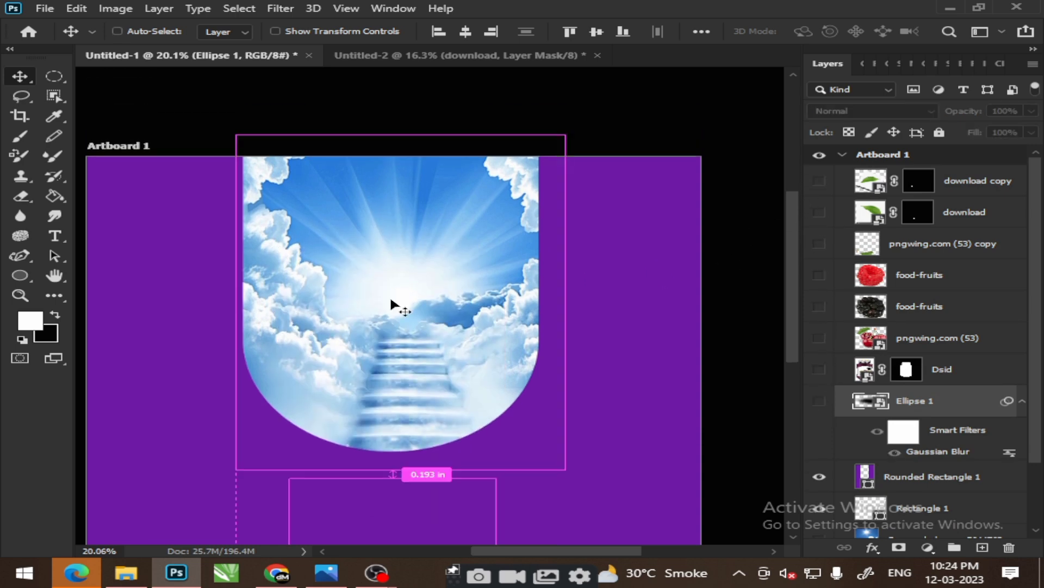
pyautogui.scroll(3, 400, 303)
pyautogui.scroll(-1, 391, 297)
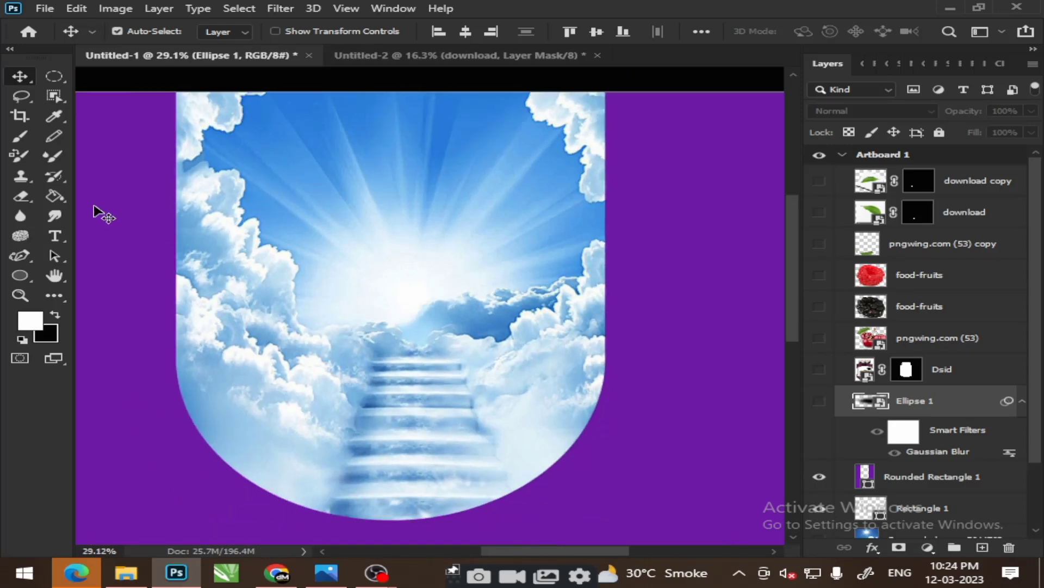
pyautogui.scroll(-1, 223, 204)
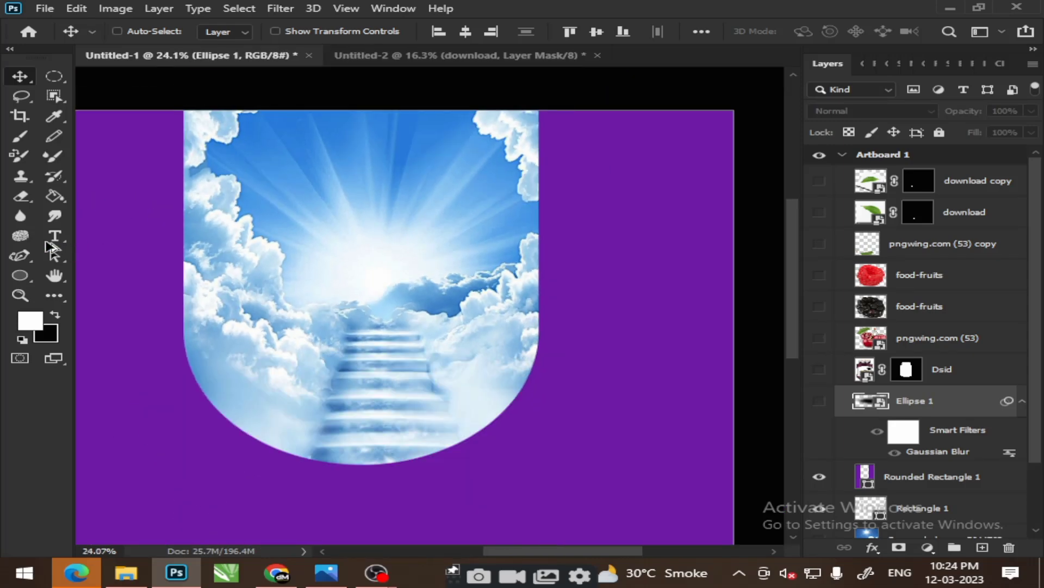
# Give Shape 1 a purple #760087 fill at 100% opacity, below Rounded Rectangle 1
pyautogui.click(18, 256)
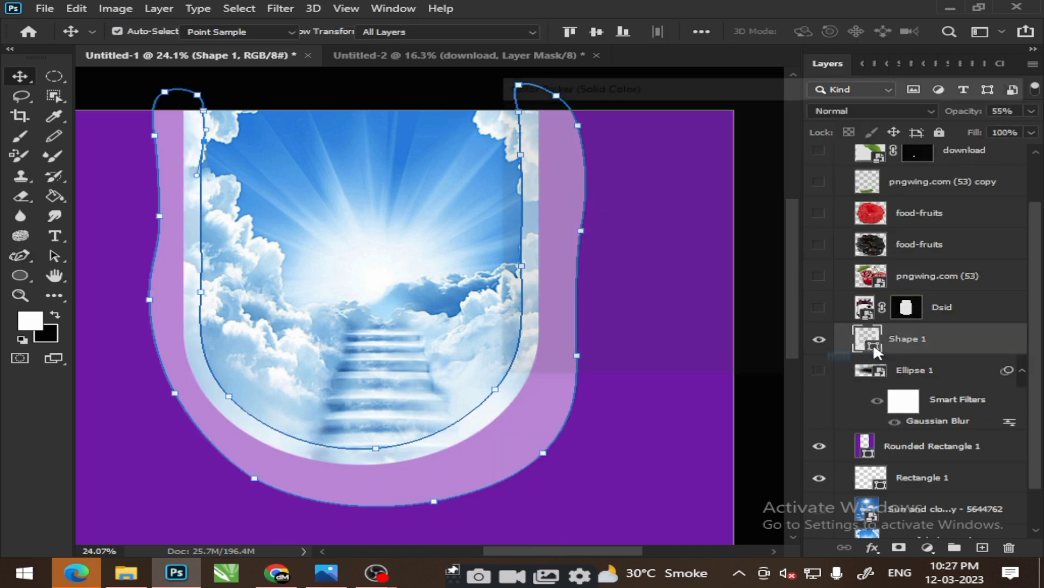
pyautogui.doubleClick(874, 350)
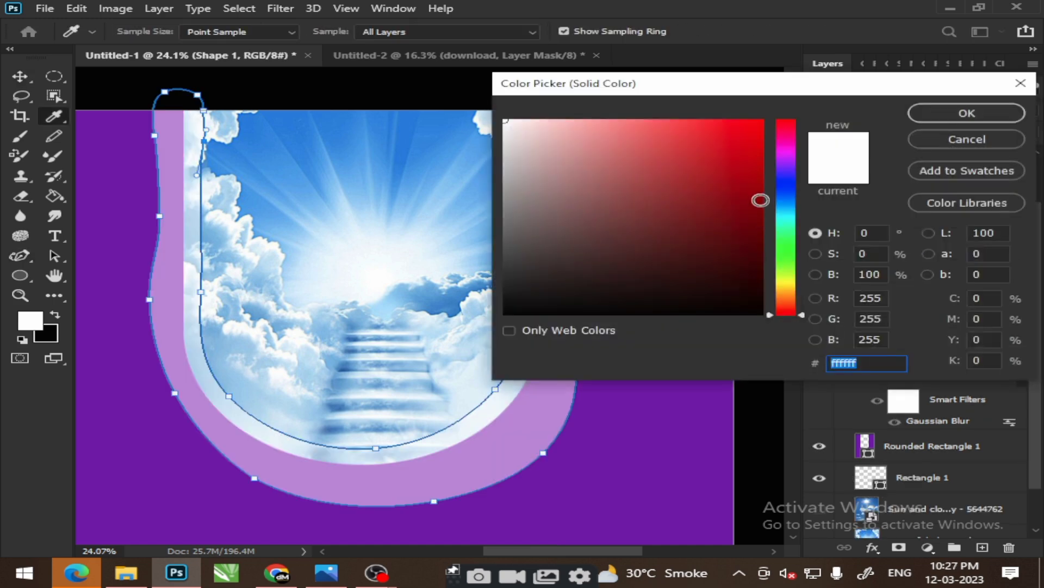
pyautogui.click(785, 156)
pyautogui.click(761, 211)
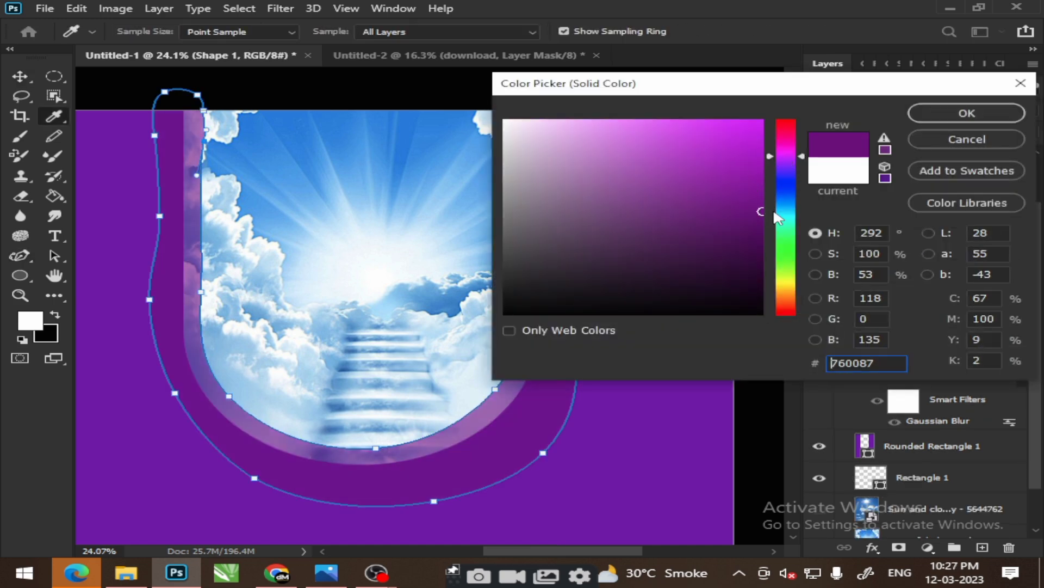
pyautogui.click(917, 114)
pyautogui.click(1031, 111)
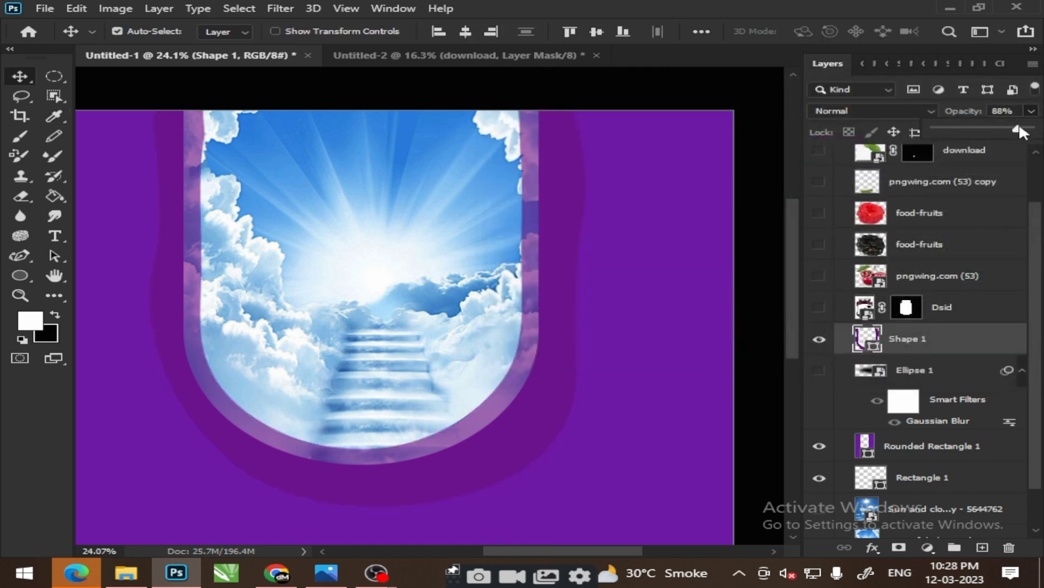
pyautogui.moveTo(1020, 131); pyautogui.dragTo(1034, 131)
pyautogui.scroll(-2, 925, 272)
pyautogui.moveTo(924, 287); pyautogui.dragTo(939, 416)
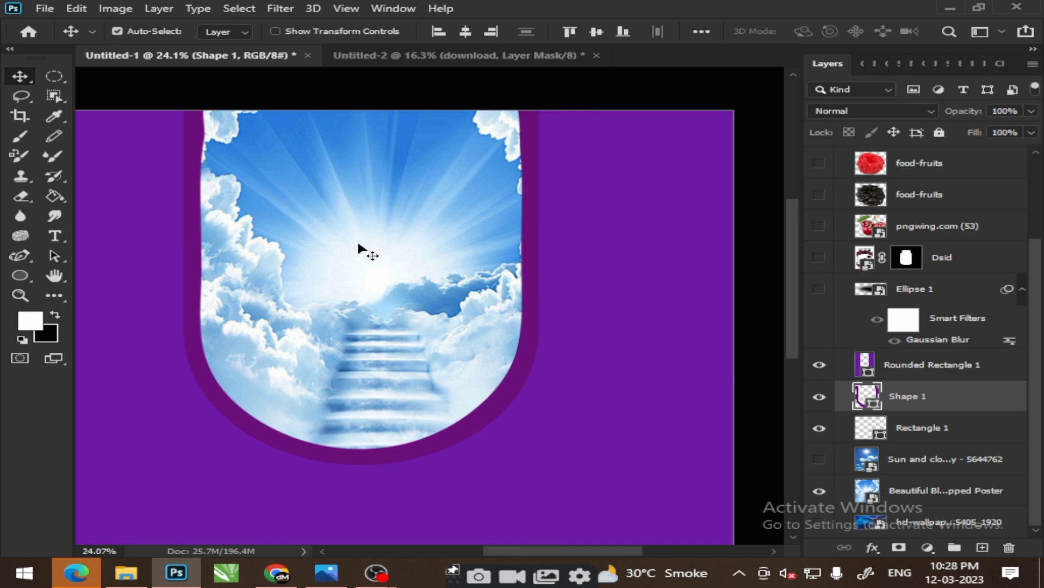
# Adjust the arch's anchor points along the cloud edge, undoing the last move
pyautogui.scroll(-2, 371, 251)
pyautogui.scroll(3, 299, 168)
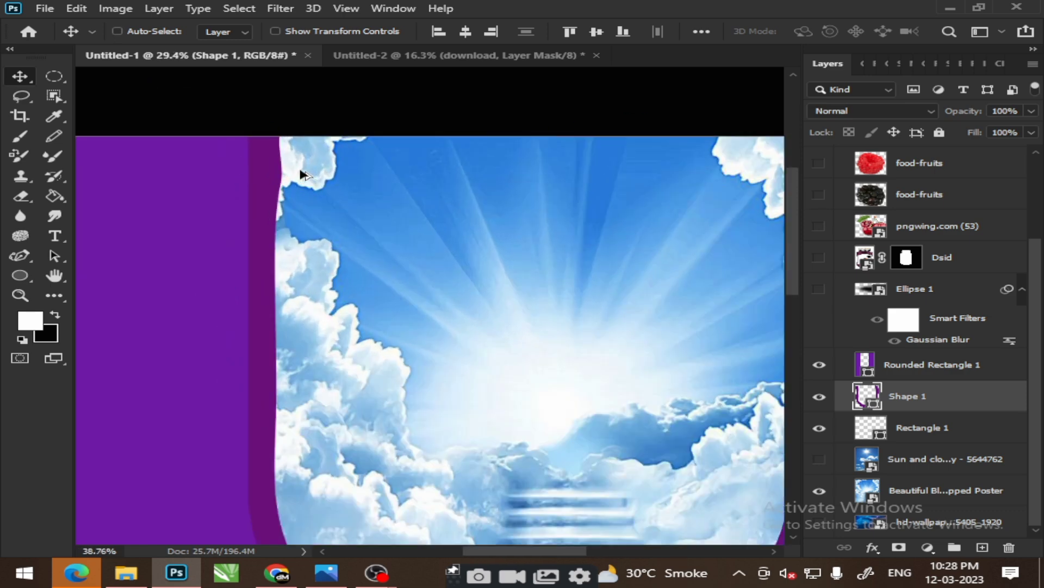
pyautogui.scroll(5, 299, 169)
pyautogui.scroll(3, 298, 169)
pyautogui.click(290, 164)
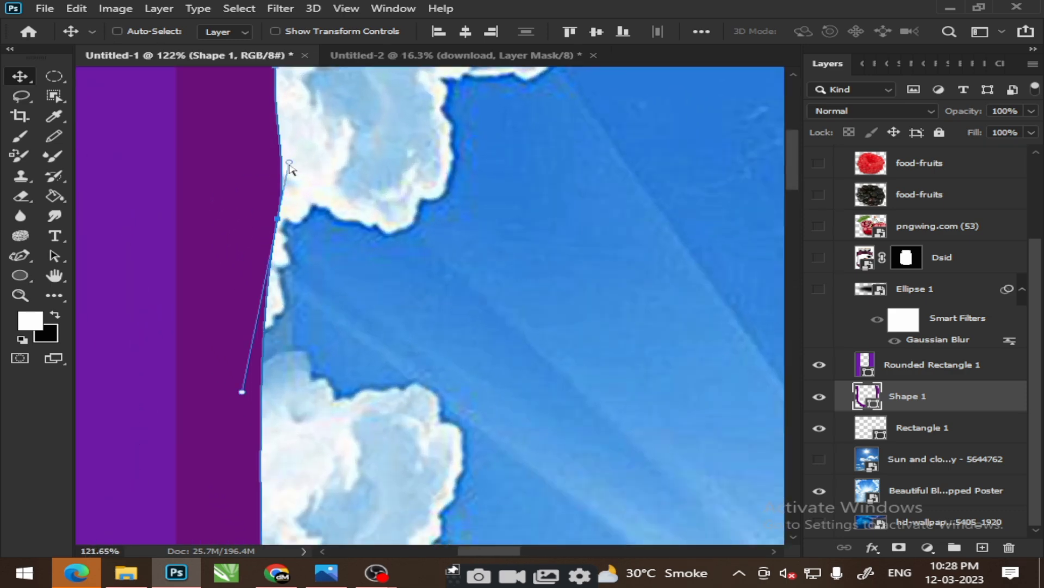
pyautogui.moveTo(289, 163); pyautogui.dragTo(272, 161)
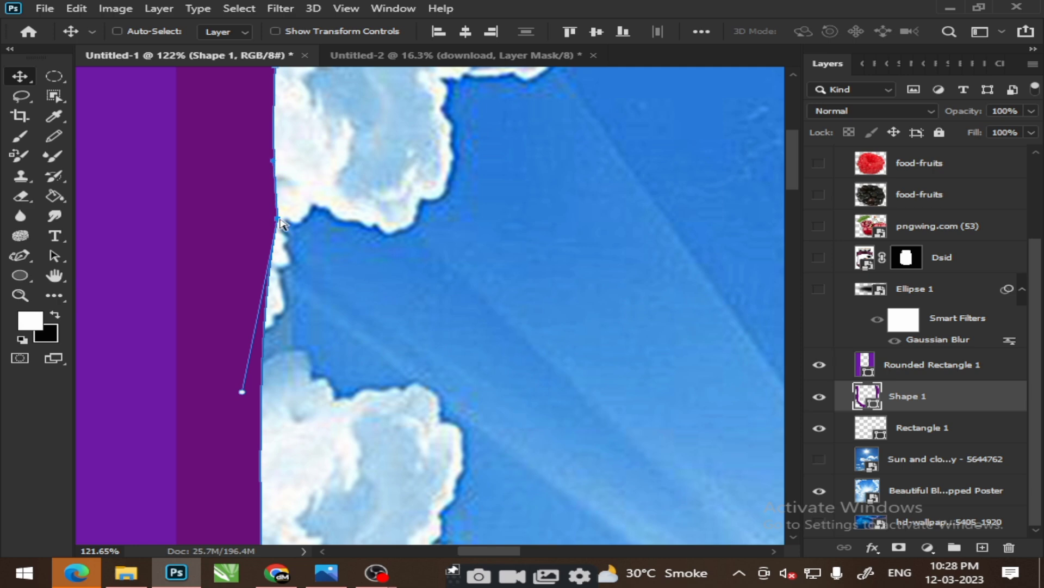
pyautogui.moveTo(277, 218); pyautogui.dragTo(267, 225)
pyautogui.hotkey('ctrl', 'z')
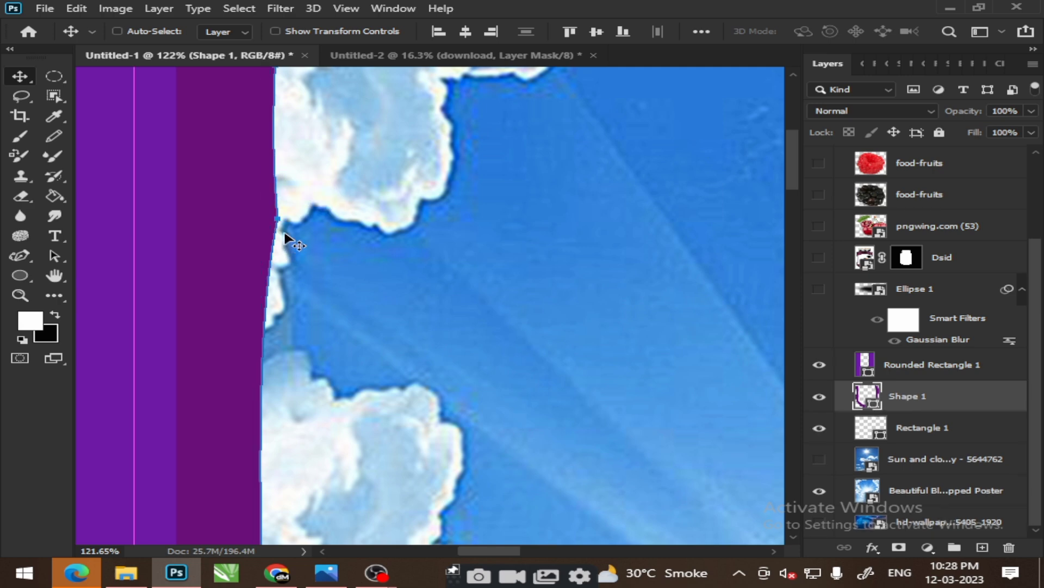
pyautogui.scroll(-1, 280, 222)
pyautogui.scroll(-1, 286, 224)
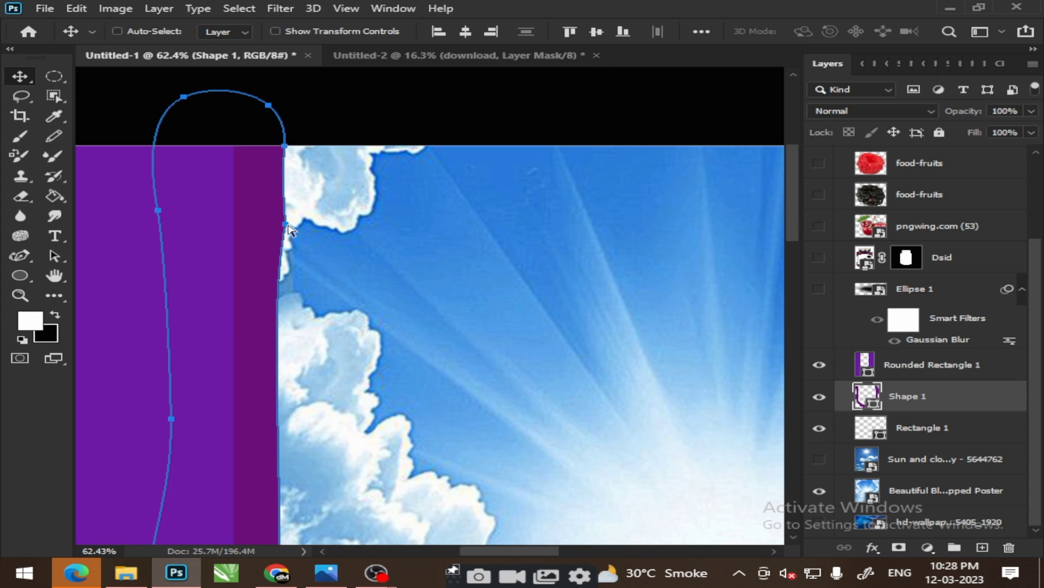
# Select the Shape 1 arch layer and put it into Free Transform
pyautogui.keyDown('ctrl'); pyautogui.click(288, 225); pyautogui.keyUp('ctrl')
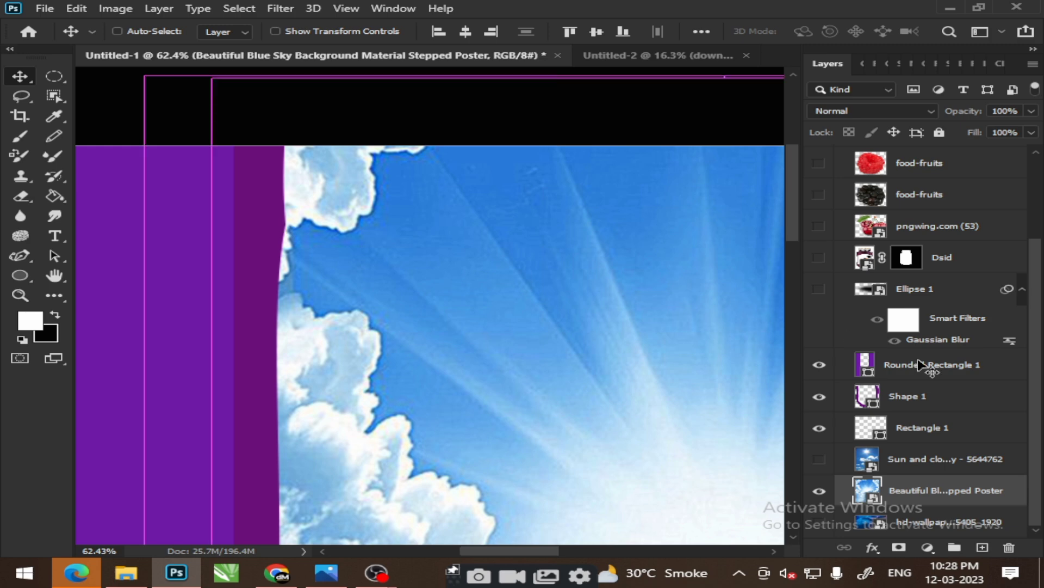
pyautogui.click(863, 401)
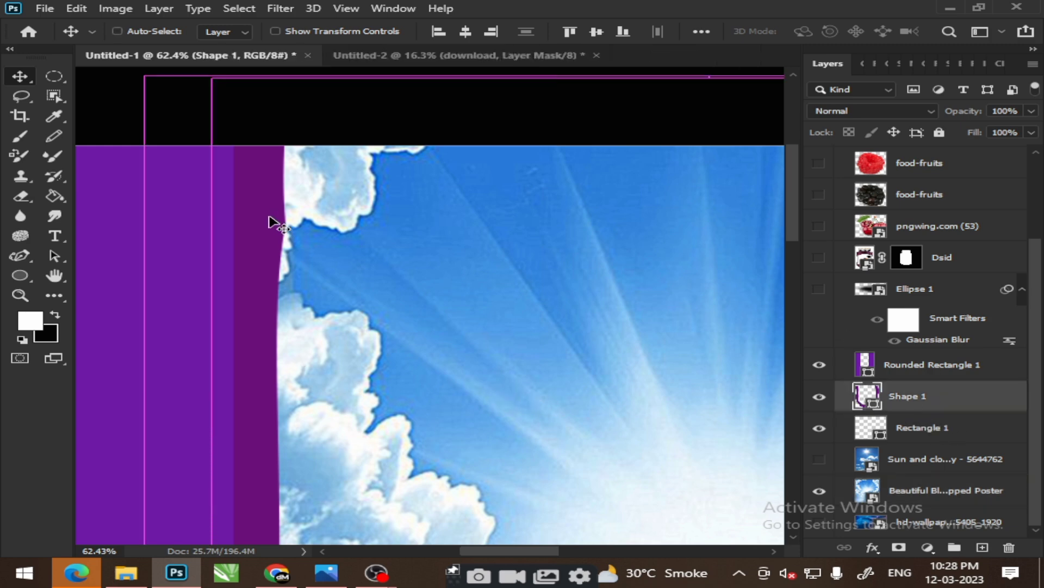
pyautogui.press('ctrl')
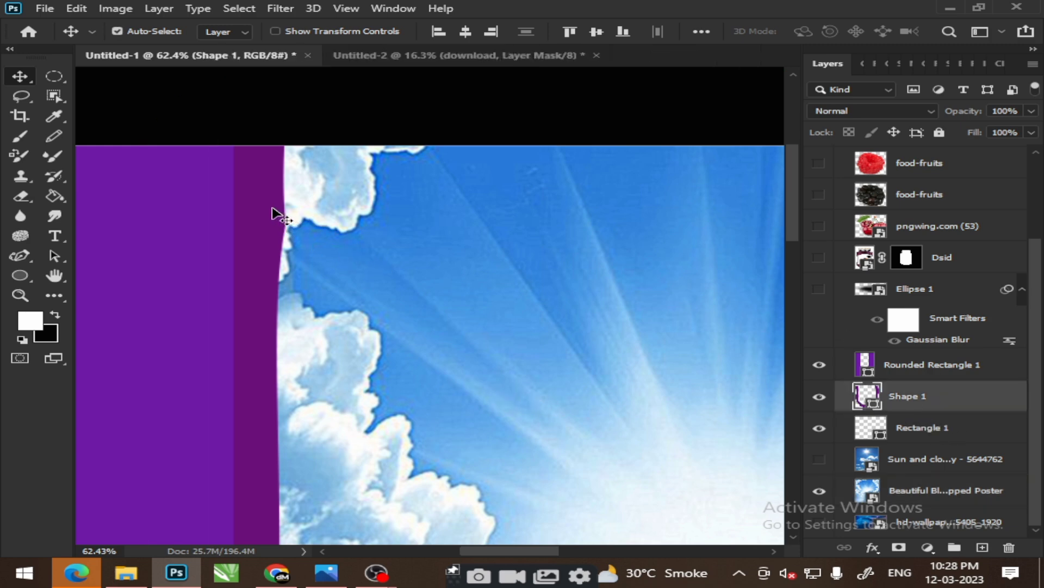
pyautogui.hotkey('ctrl', 't')
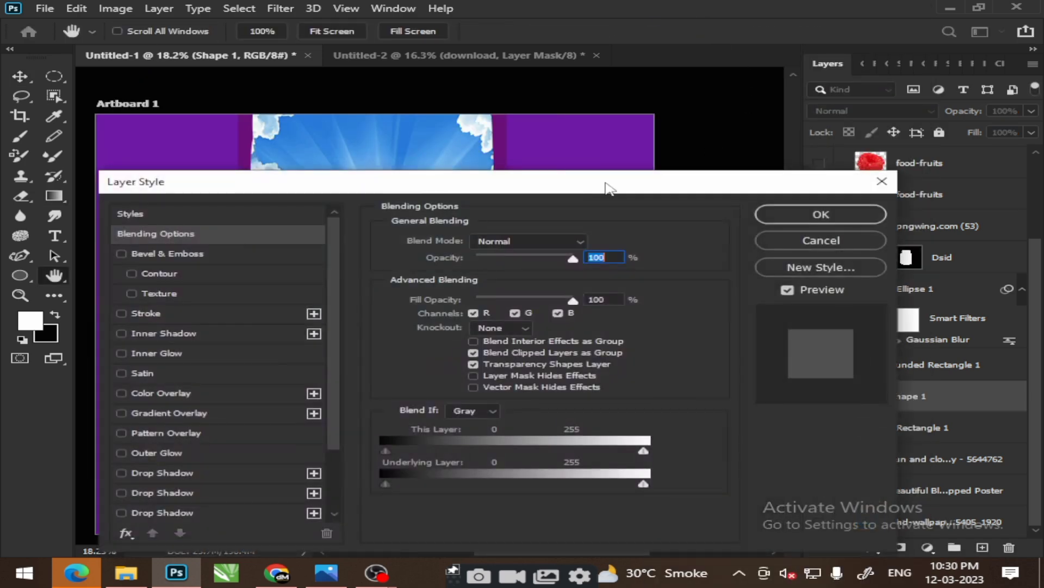
# Add a Gradient Overlay layer style to the arch border and bring up its gradient for editing
pyautogui.moveTo(608, 188)
pyautogui.mouseDown()
pyautogui.moveTo(742, 89)
pyautogui.moveTo(908, 72)
pyautogui.mouseUp()
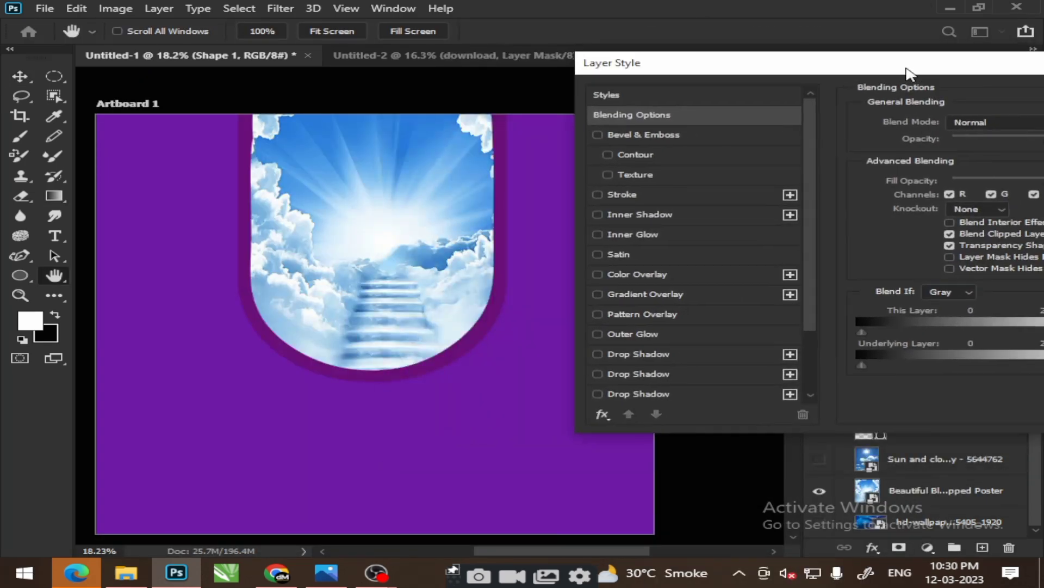
pyautogui.click(613, 294)
pyautogui.moveTo(772, 71); pyautogui.dragTo(738, 79)
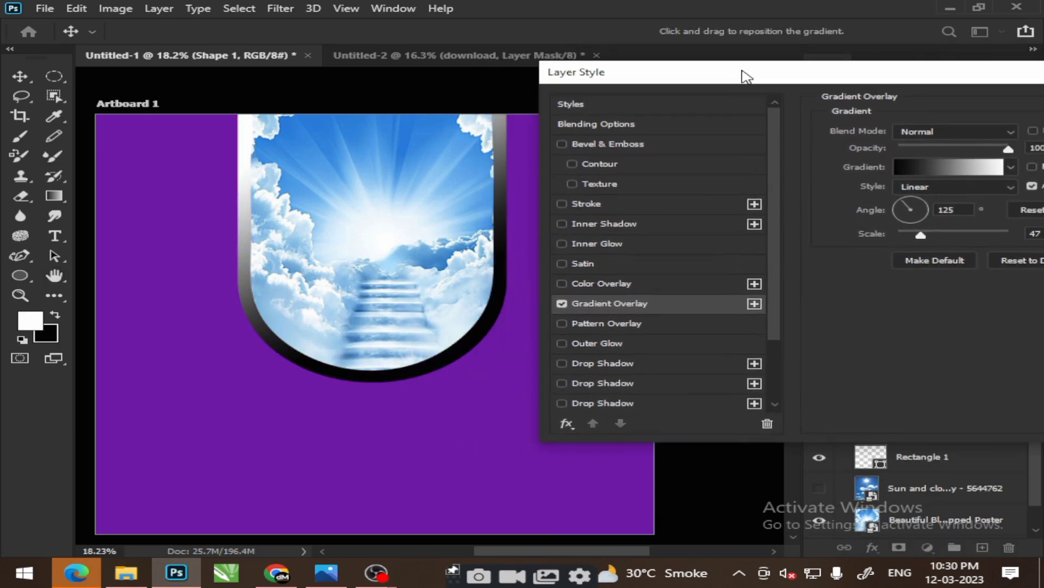
pyautogui.click(959, 163)
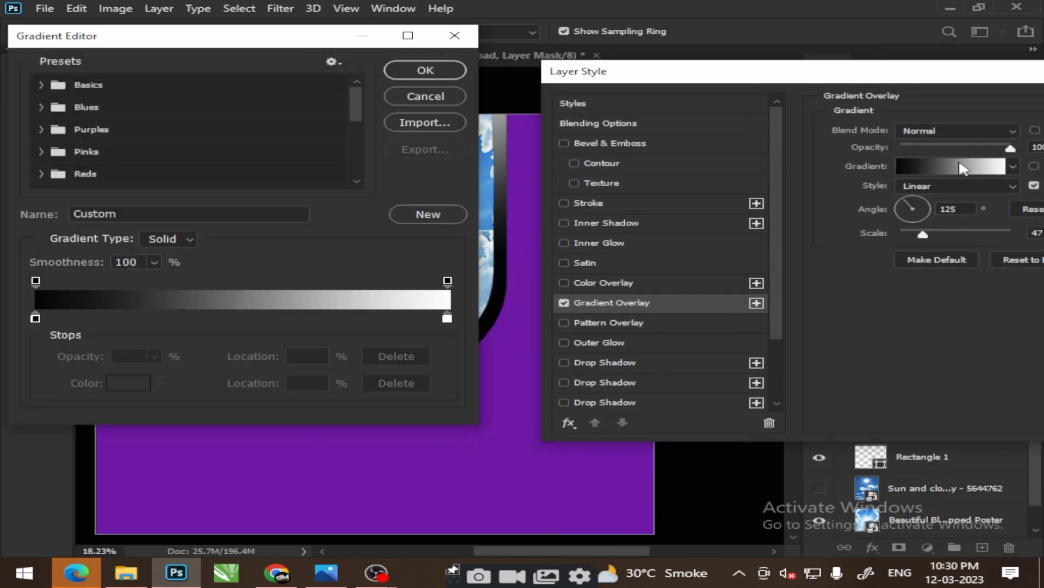
pyautogui.moveTo(333, 44)
pyautogui.mouseDown()
pyautogui.moveTo(842, 44)
pyautogui.moveTo(860, 54)
pyautogui.mouseUp()
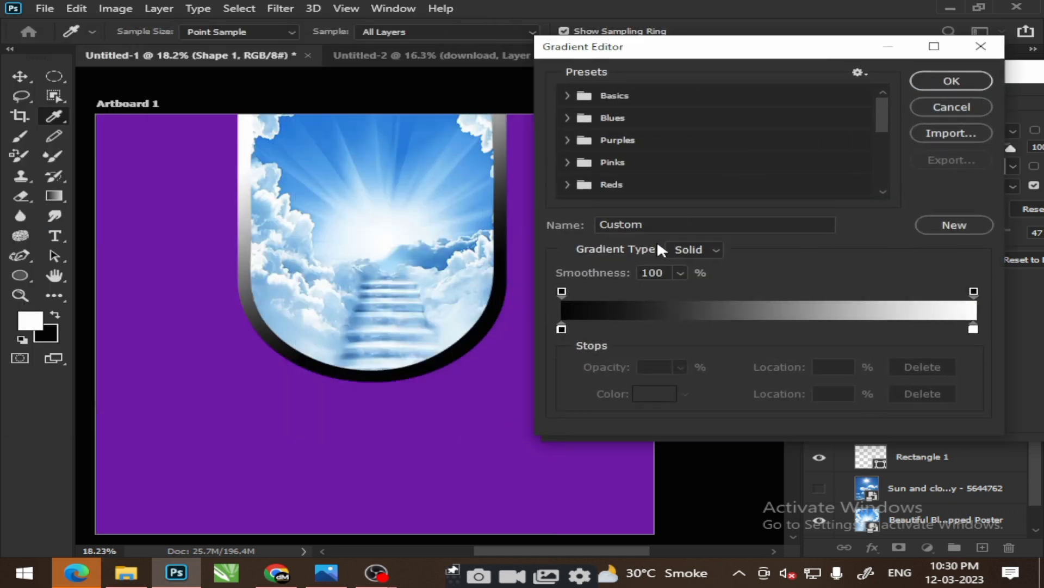
# Set the gradient's left colour stop to dark purple 4f0576
pyautogui.click(561, 328)
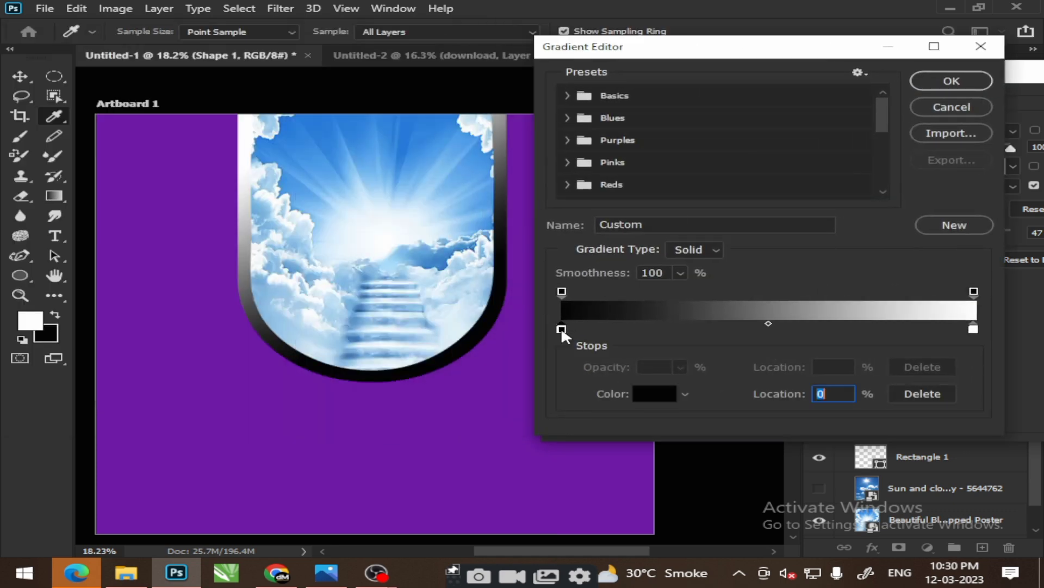
pyautogui.click(653, 391)
pyautogui.click(752, 180)
pyautogui.moveTo(795, 170); pyautogui.dragTo(787, 157)
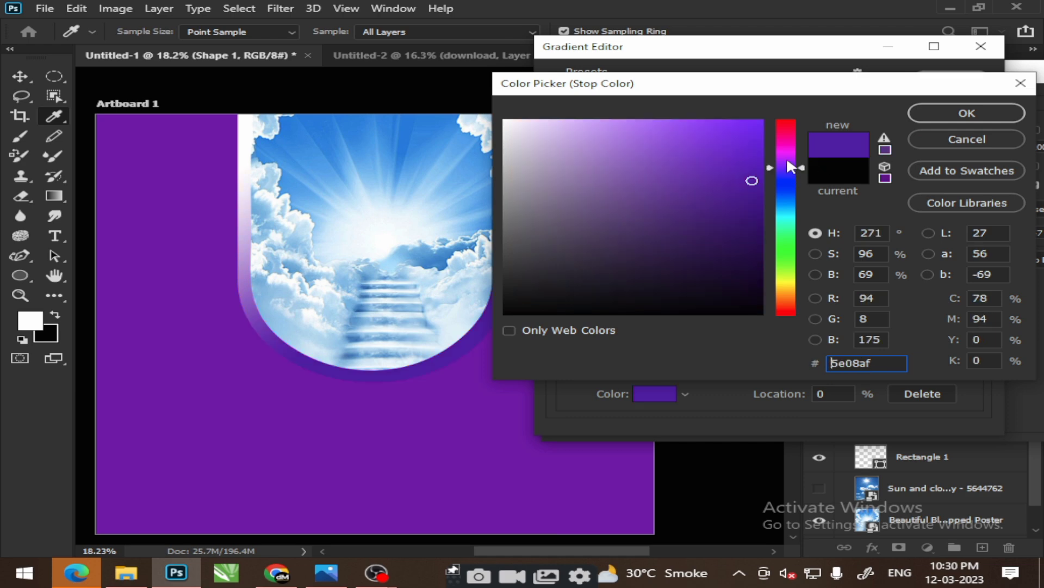
pyautogui.moveTo(710, 83); pyautogui.dragTo(772, 72)
pyautogui.moveTo(835, 142); pyautogui.dragTo(845, 149)
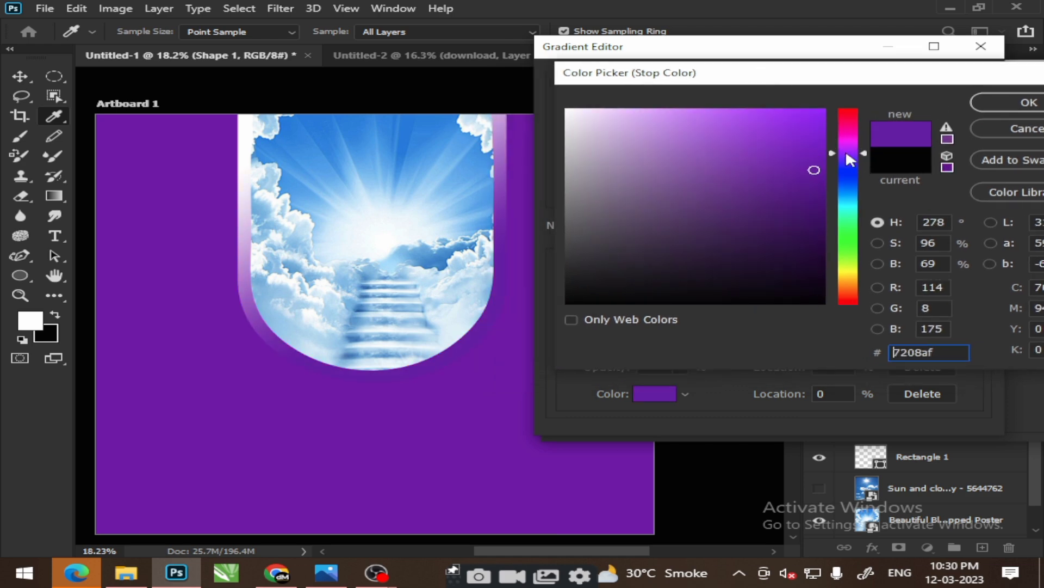
pyautogui.write('4f0576')
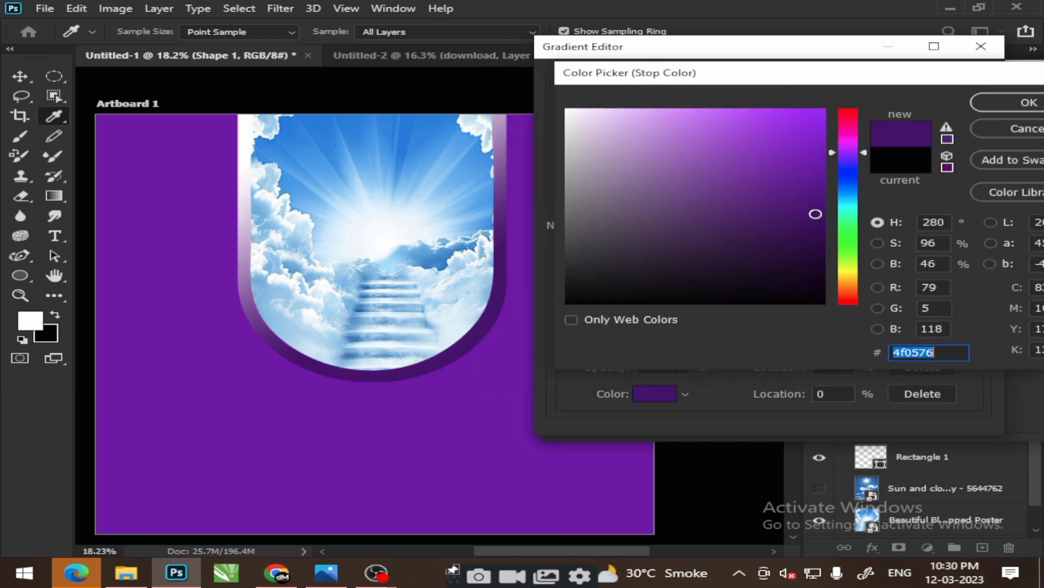
pyautogui.moveTo(815, 214); pyautogui.dragTo(833, 211)
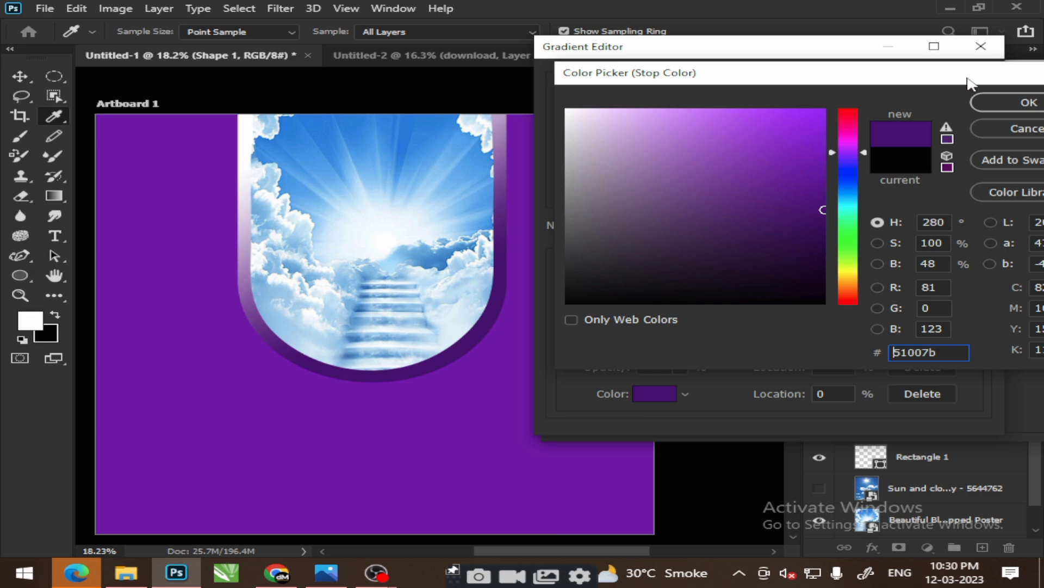
pyautogui.press('Return')
# Set the gradient's right colour stop to light violet d76aff
pyautogui.click(973, 328)
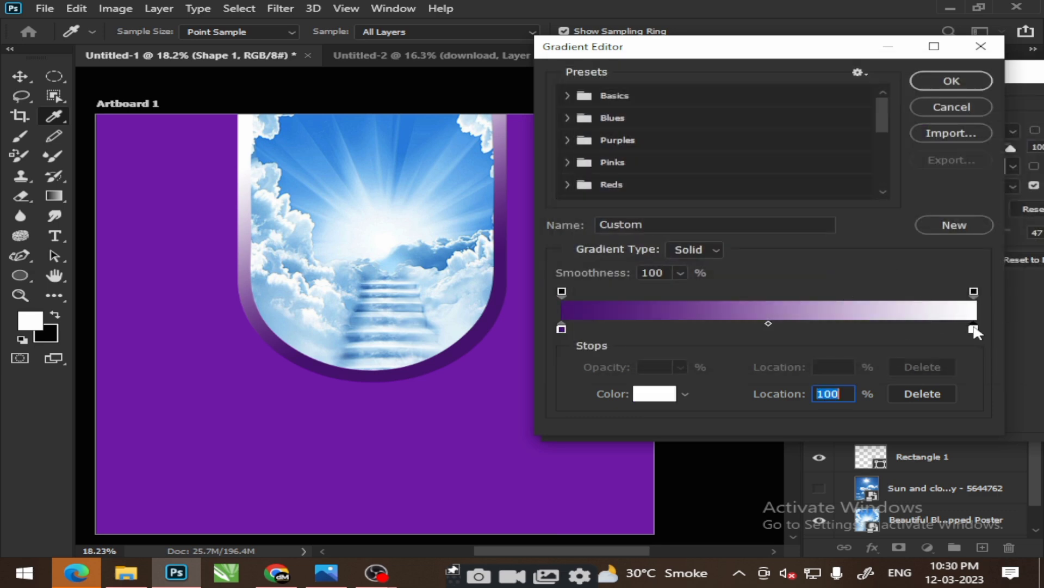
pyautogui.click(642, 400)
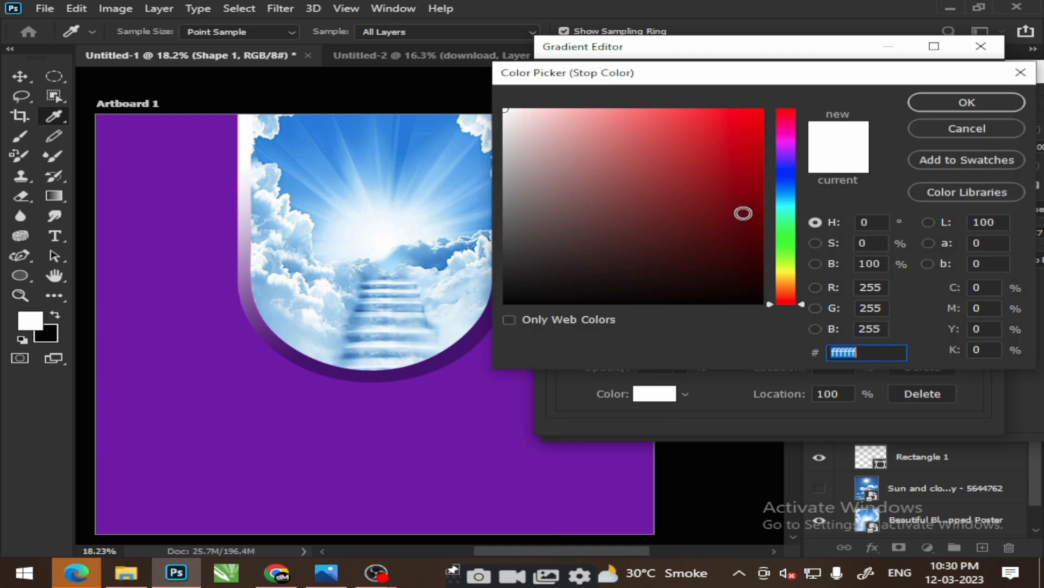
pyautogui.click(783, 146)
pyautogui.click(719, 109)
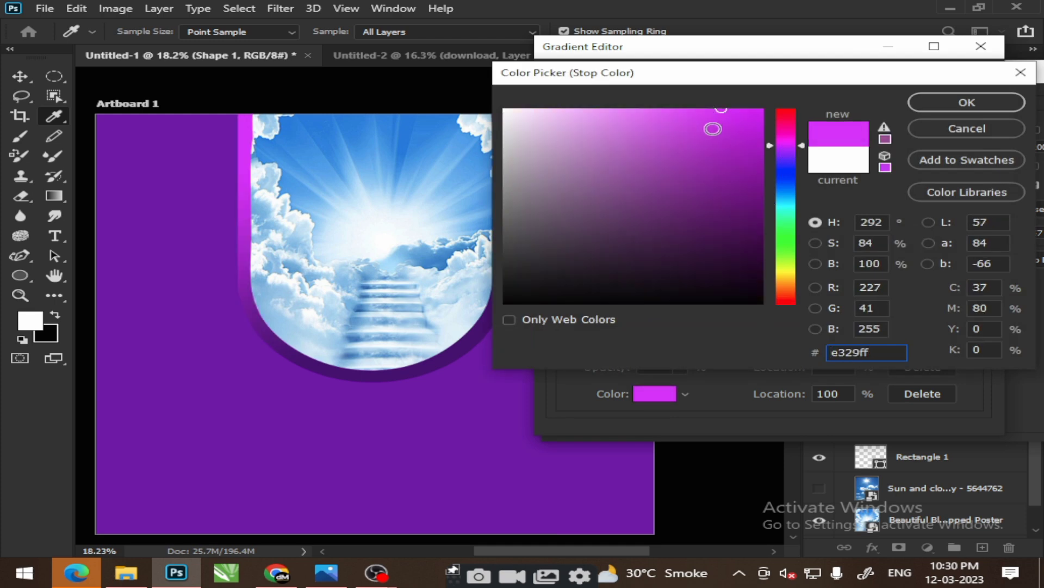
pyautogui.moveTo(713, 129); pyautogui.dragTo(622, 162)
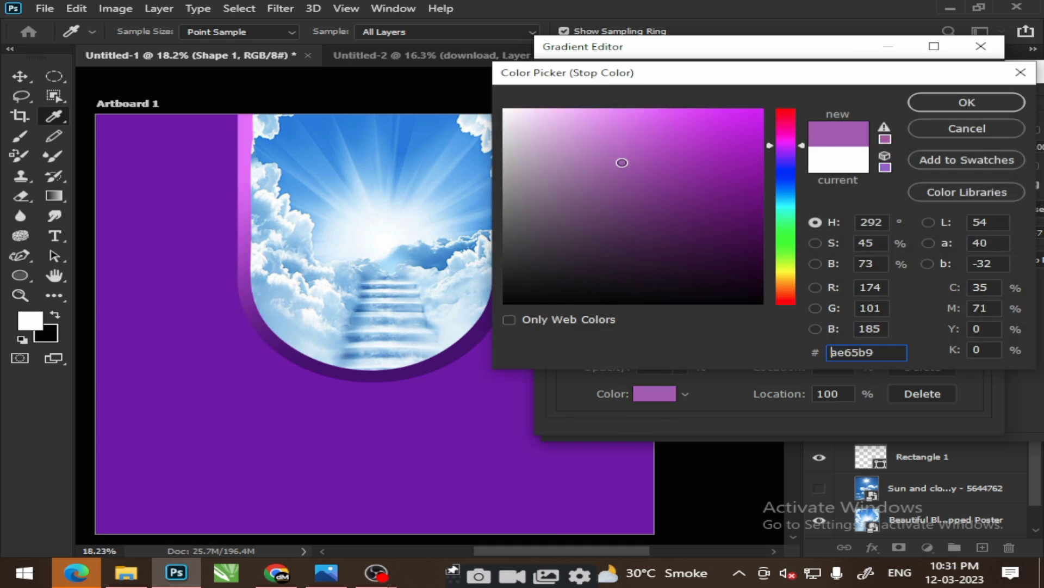
pyautogui.moveTo(622, 163); pyautogui.dragTo(658, 159)
pyautogui.click(786, 148)
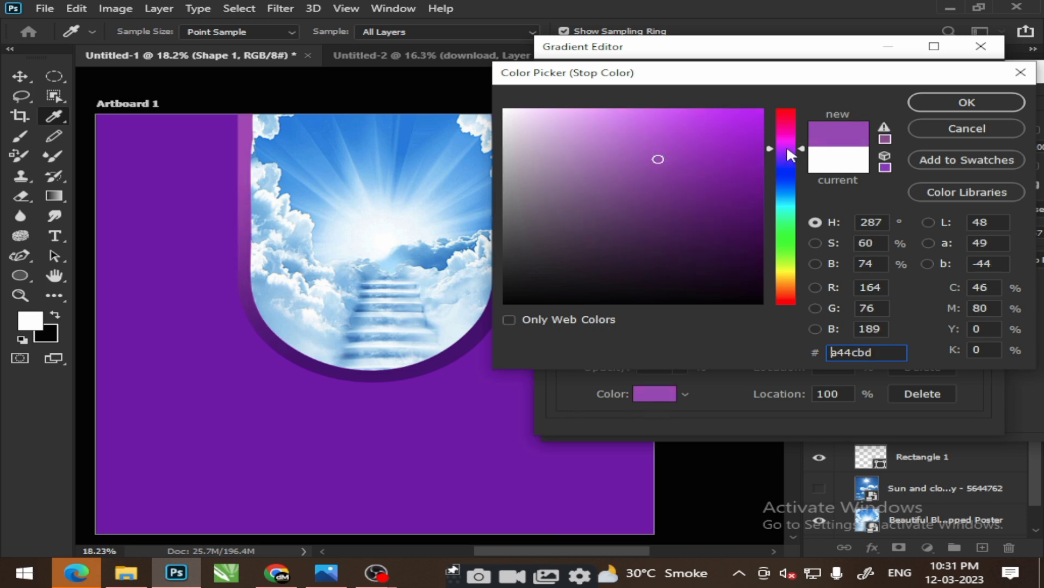
pyautogui.moveTo(660, 109); pyautogui.dragTo(655, 107)
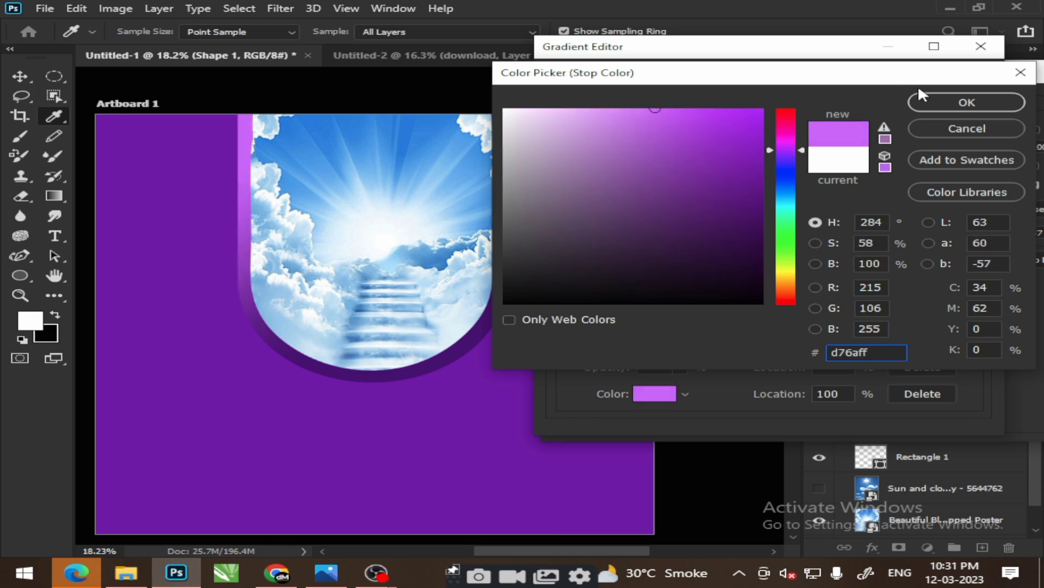
pyautogui.click(963, 97)
# Add a middle colour stop, move it to 40%, and give it a deeper purple
pyautogui.click(689, 328)
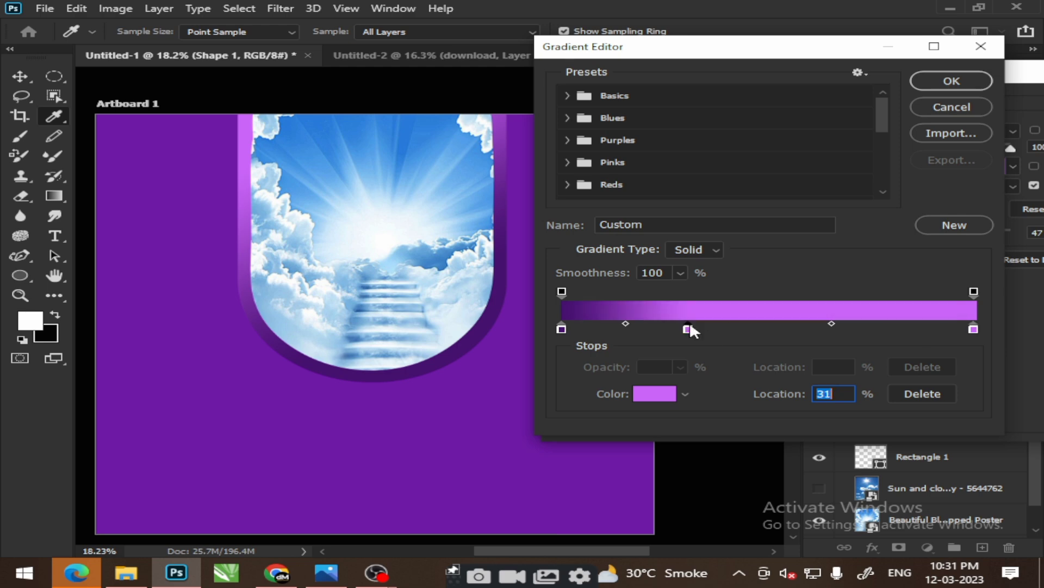
pyautogui.doubleClick(690, 326)
pyautogui.click(1021, 73)
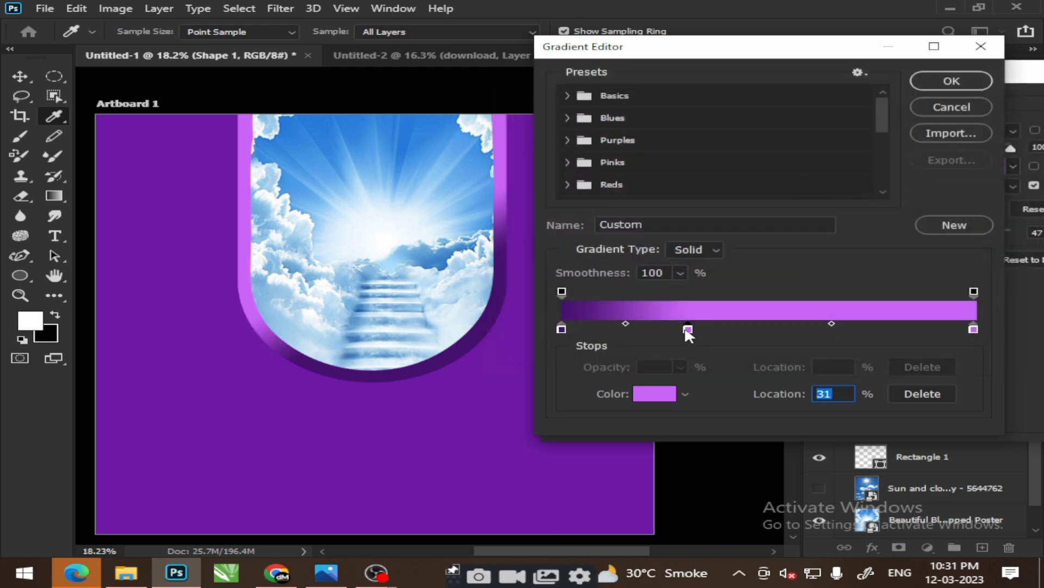
pyautogui.moveTo(688, 329); pyautogui.dragTo(725, 329)
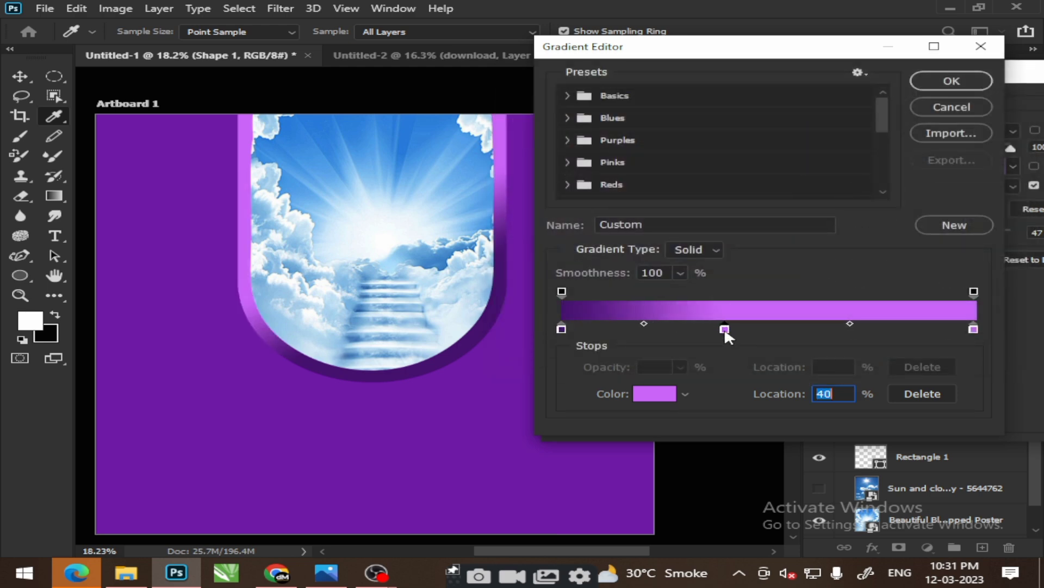
pyautogui.click(656, 399)
pyautogui.click(701, 143)
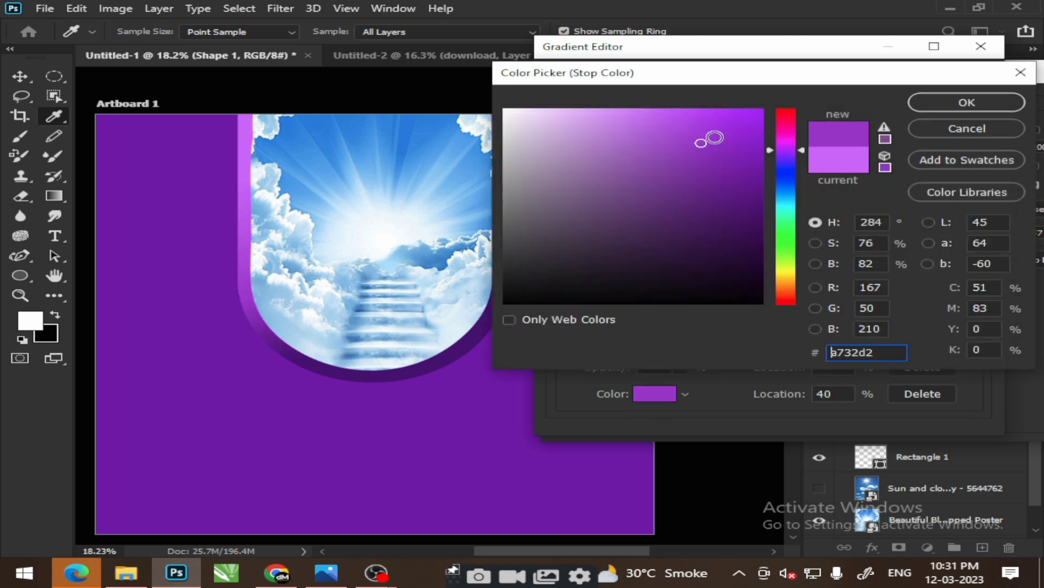
pyautogui.moveTo(715, 68); pyautogui.dragTo(807, 60)
pyautogui.moveTo(796, 201)
pyautogui.mouseDown()
pyautogui.moveTo(808, 222)
pyautogui.moveTo(814, 117)
pyautogui.moveTo(791, 112)
pyautogui.mouseUp()
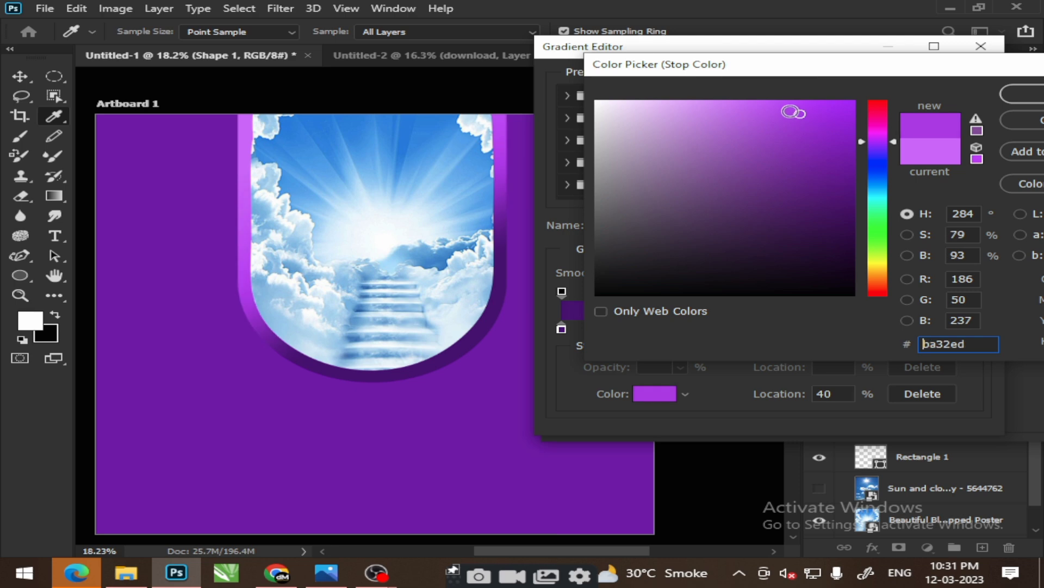
pyautogui.moveTo(870, 76); pyautogui.dragTo(717, 76)
pyautogui.click(898, 93)
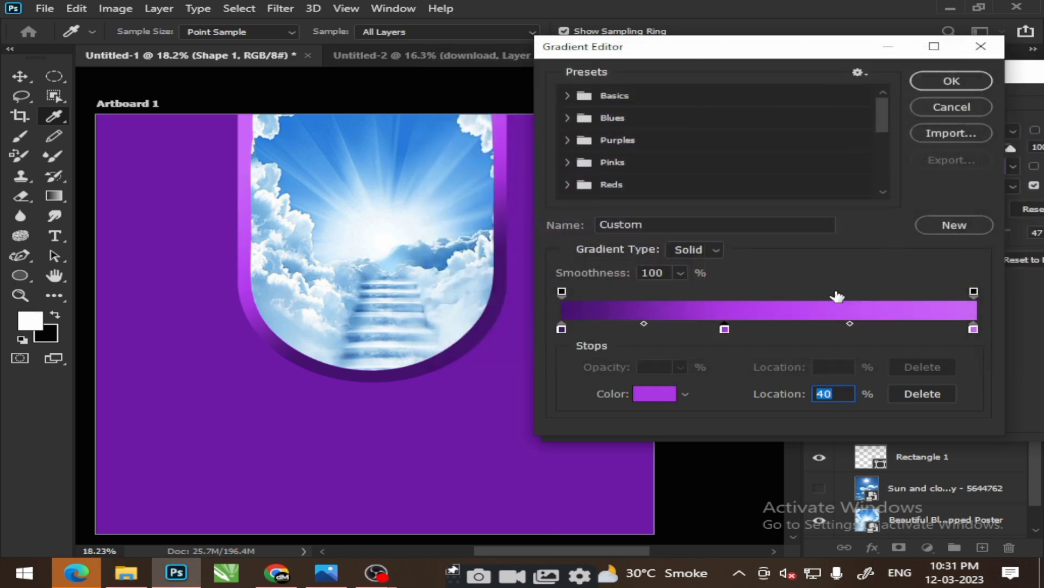
# Add another colour stop at 77% coloured a rich dark purple
pyautogui.click(880, 329)
pyautogui.doubleClick(880, 328)
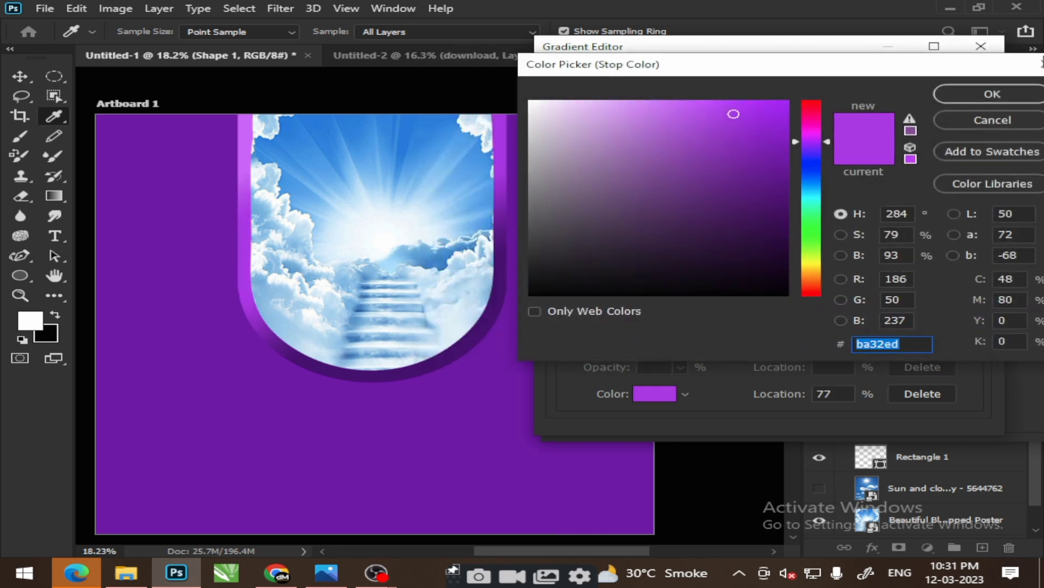
pyautogui.press('Return')
pyautogui.click(658, 391)
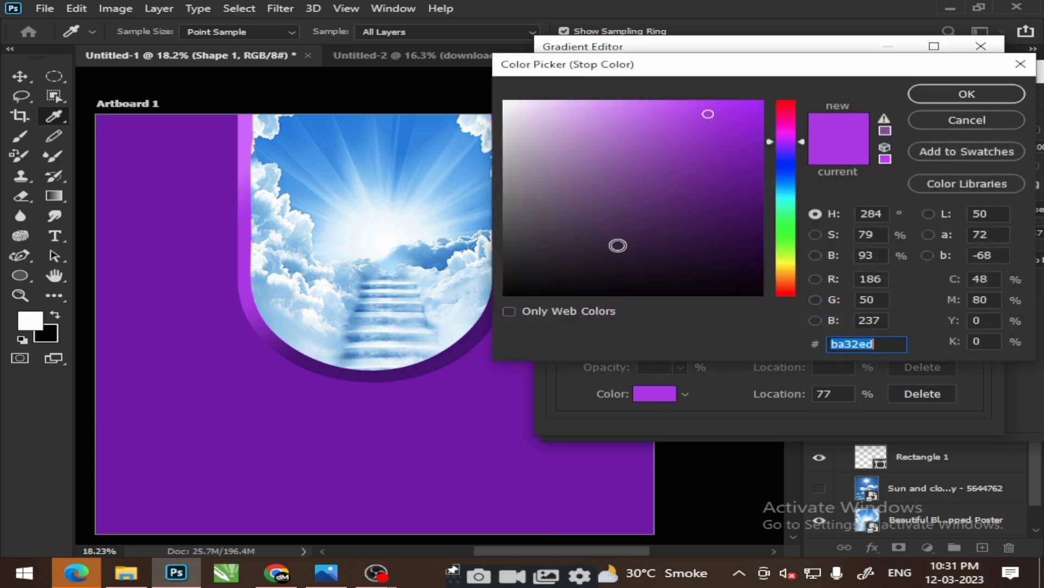
pyautogui.moveTo(614, 228)
pyautogui.mouseDown()
pyautogui.moveTo(725, 222)
pyautogui.moveTo(757, 152)
pyautogui.mouseUp()
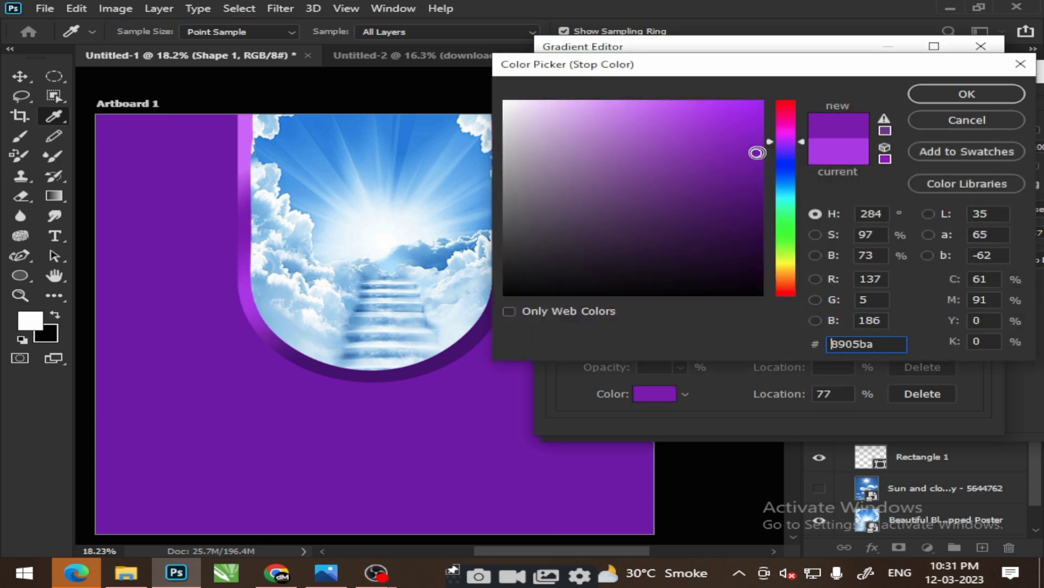
pyautogui.moveTo(733, 120)
pyautogui.mouseDown()
pyautogui.moveTo(749, 122)
pyautogui.moveTo(756, 155)
pyautogui.mouseUp()
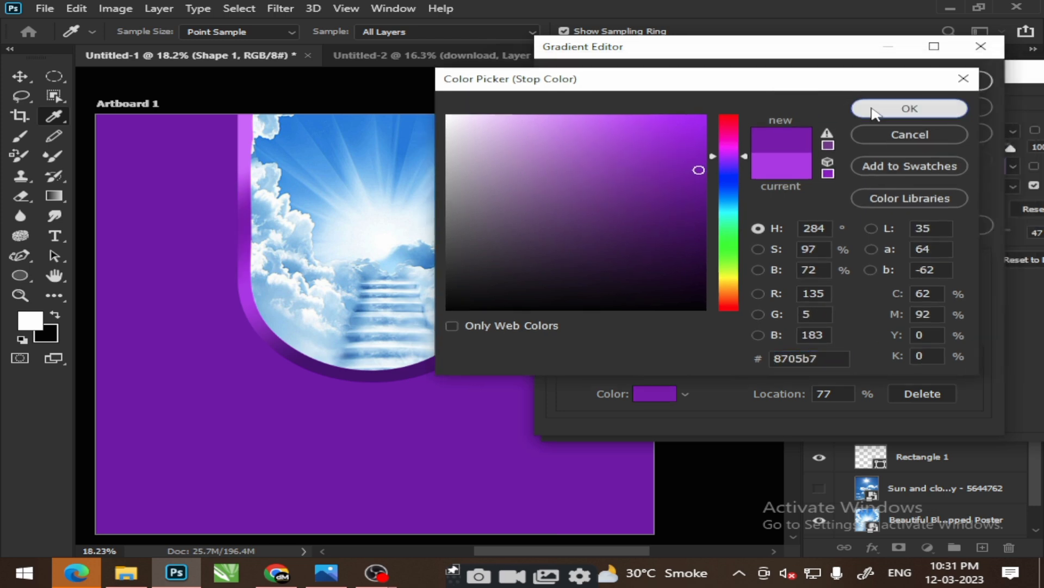
pyautogui.click(967, 93)
# Slide a purple stop to 87% and recolour the rightmost stop from 47055f to a brighter purple
pyautogui.moveTo(883, 328); pyautogui.dragTo(922, 328)
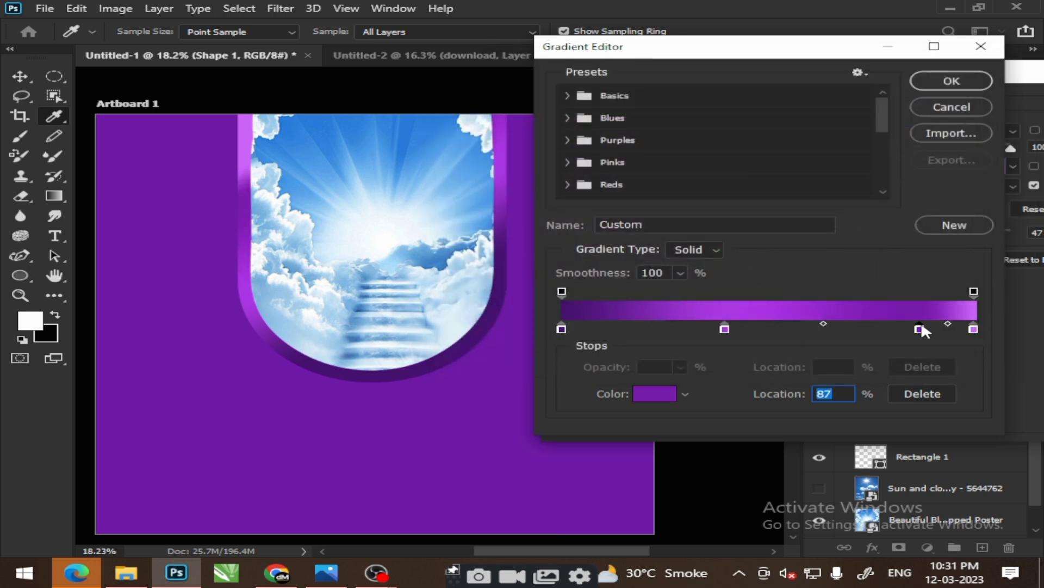
pyautogui.doubleClick(974, 328)
pyautogui.write('47055f')
pyautogui.moveTo(699, 236); pyautogui.dragTo(704, 179)
pyautogui.click(891, 108)
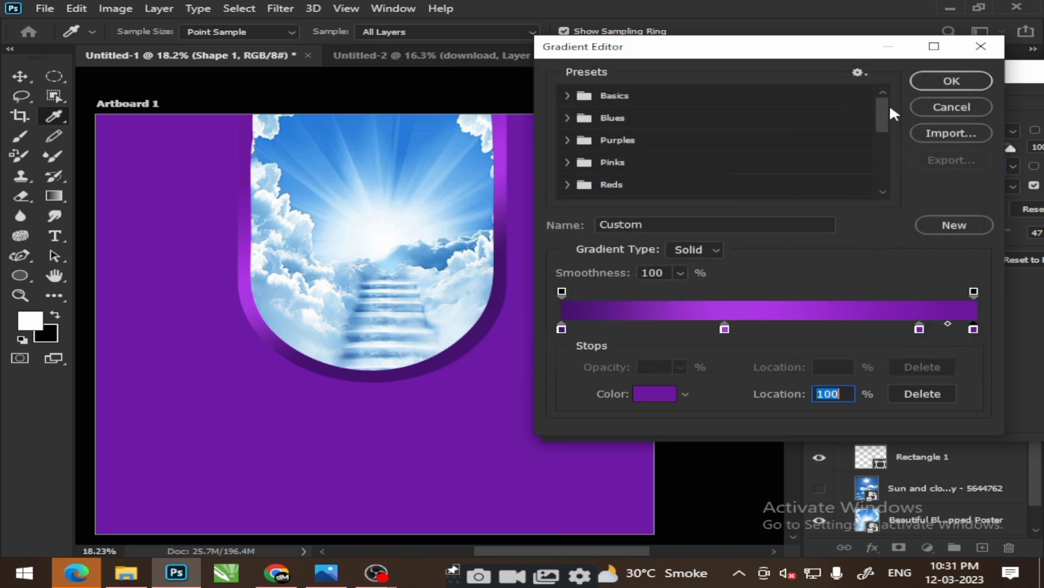
# Move the stops to about 52% and 83%, brighten the near-left stop to violet, and accept the gradient
pyautogui.moveTo(730, 329); pyautogui.dragTo(778, 330)
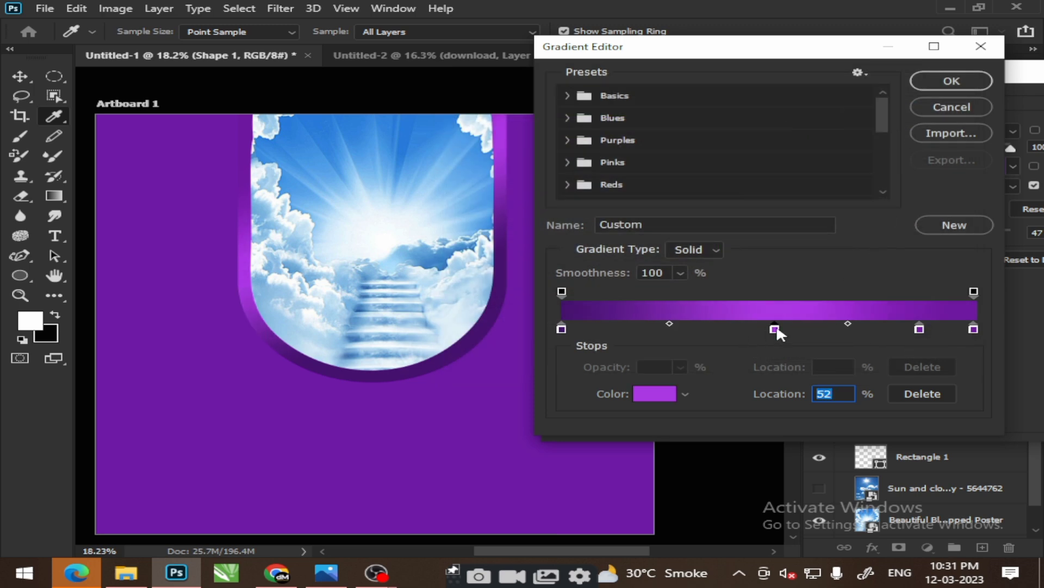
pyautogui.moveTo(919, 328)
pyautogui.mouseDown()
pyautogui.moveTo(861, 321)
pyautogui.moveTo(904, 327)
pyautogui.mouseUp()
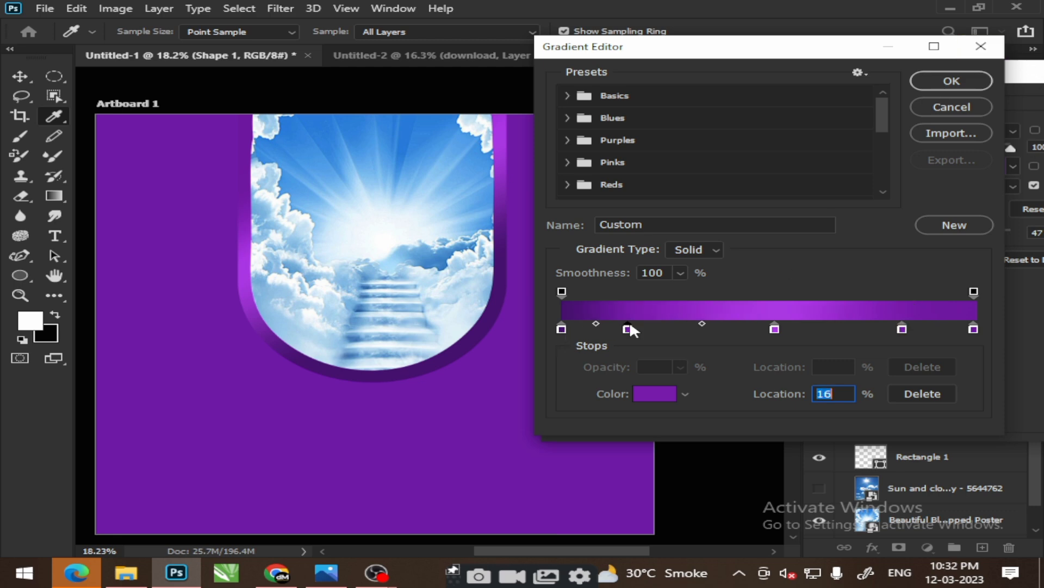
pyautogui.moveTo(629, 328)
pyautogui.mouseDown()
pyautogui.moveTo(706, 330)
pyautogui.moveTo(639, 335)
pyautogui.mouseUp()
pyautogui.click(641, 394)
pyautogui.moveTo(658, 173); pyautogui.dragTo(679, 134)
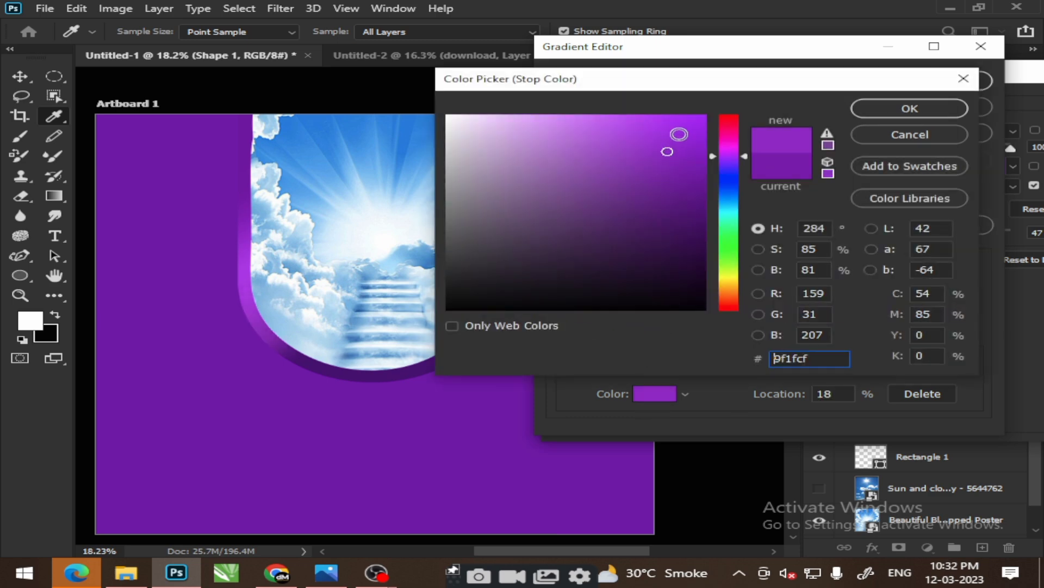
pyautogui.click(958, 107)
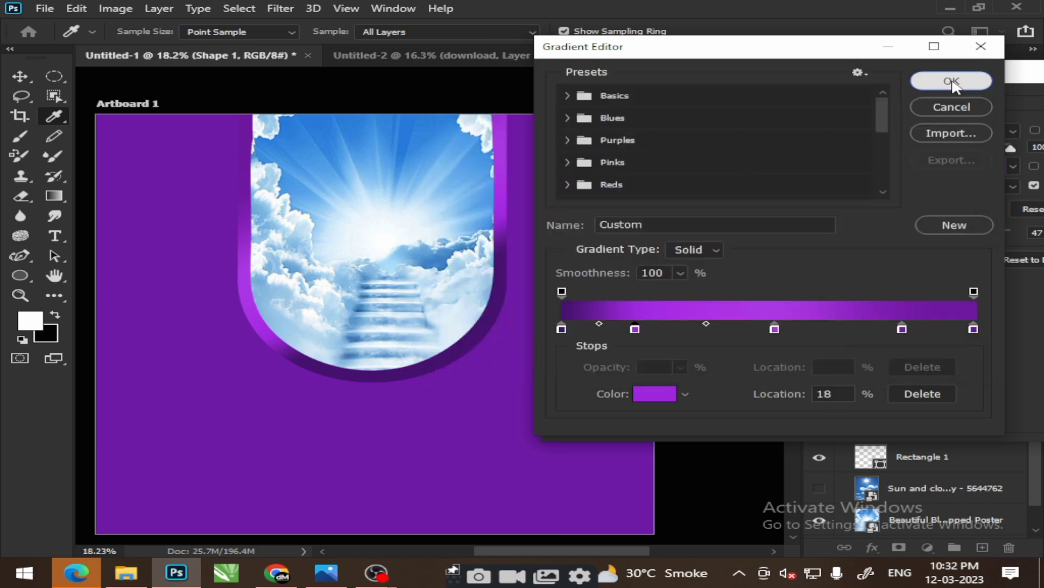
pyautogui.click(955, 86)
# Brighten the gradient's right end stop, then move the shadow copy beneath the raspberry for resizing
pyautogui.click(926, 167)
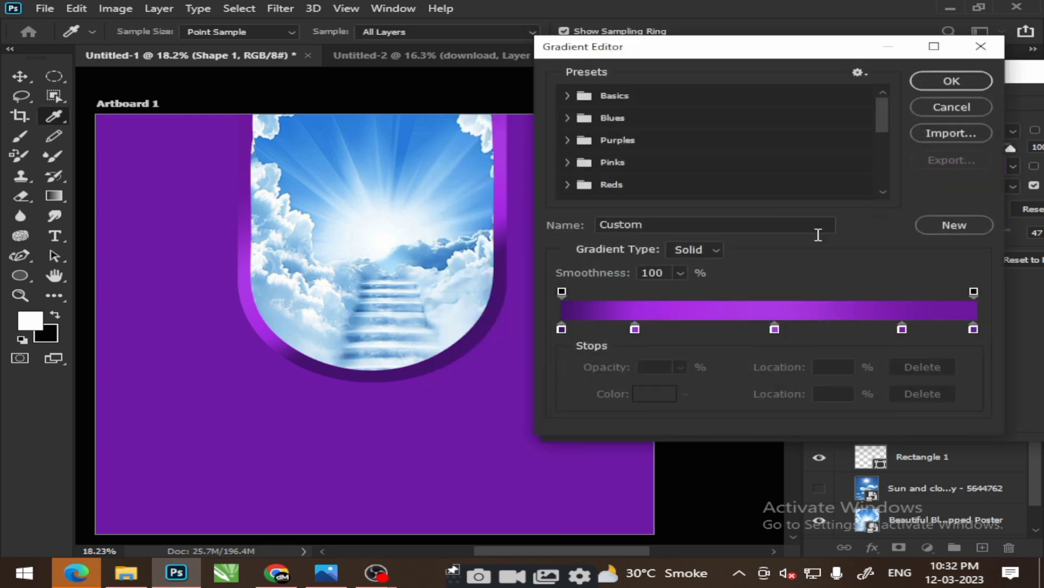
pyautogui.click(562, 328)
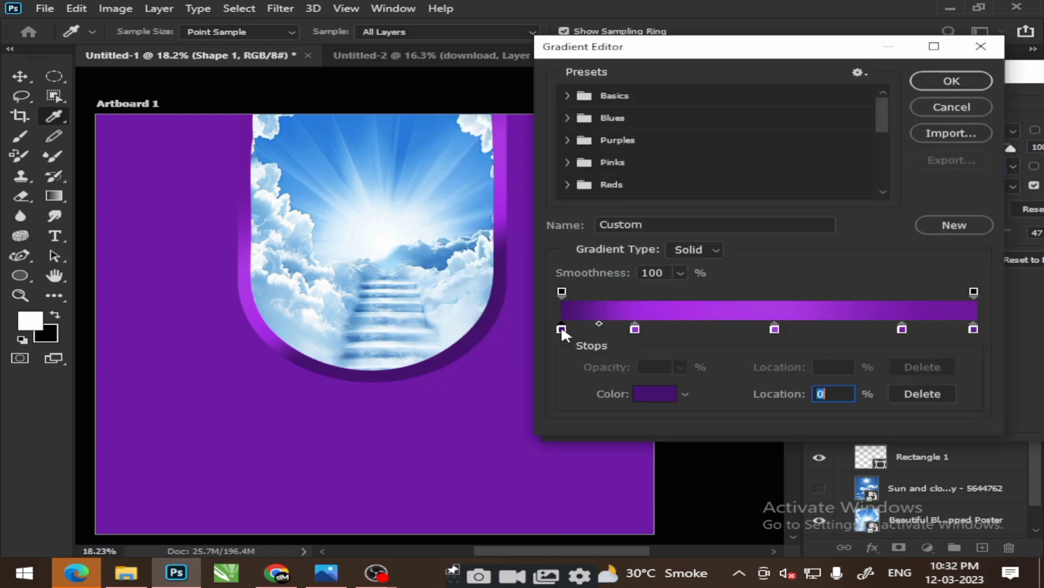
pyautogui.click(650, 394)
pyautogui.click(586, 145)
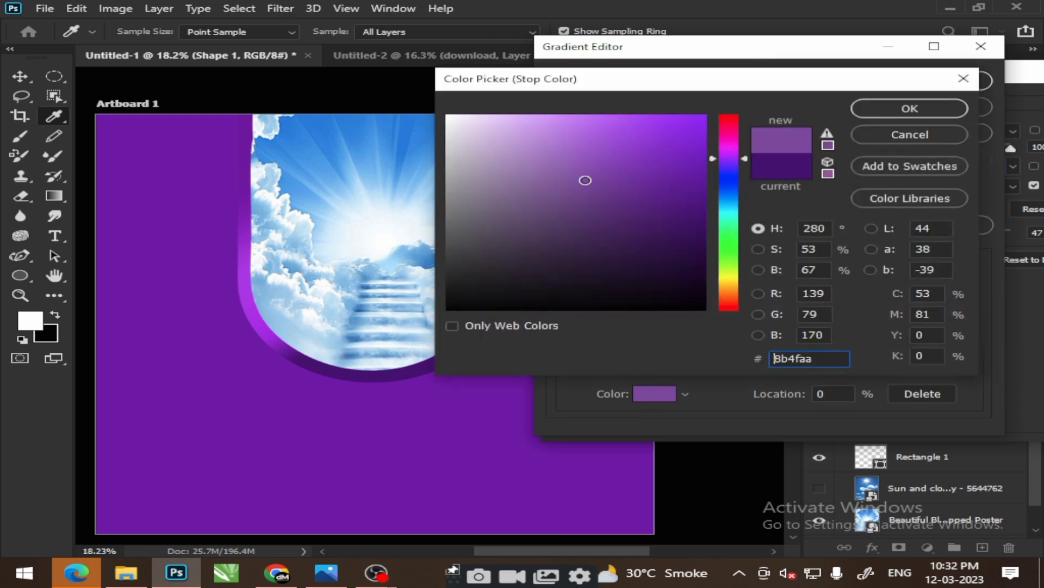
pyautogui.press('Escape')
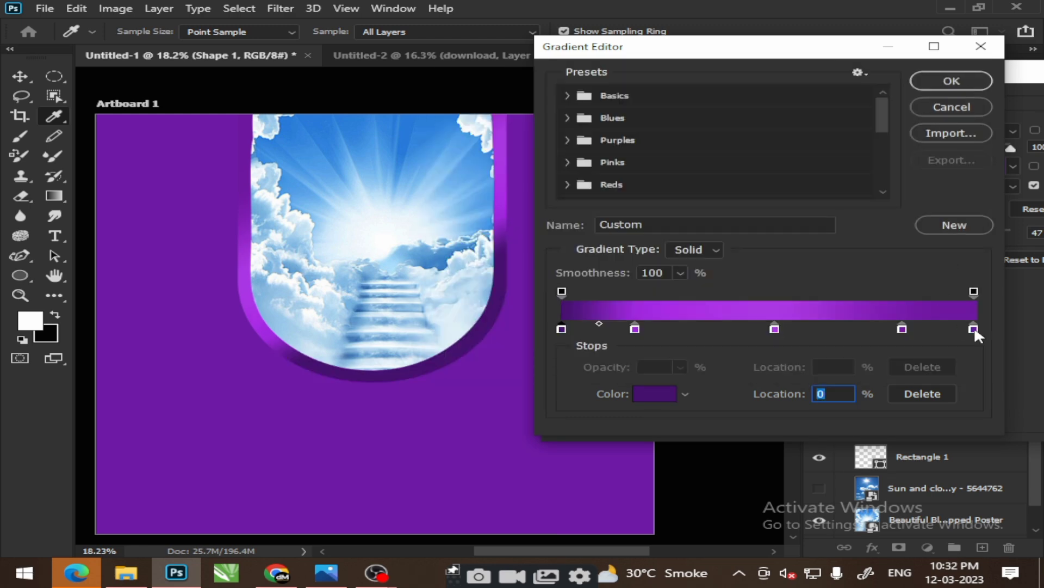
pyautogui.click(974, 328)
pyautogui.click(655, 394)
pyautogui.click(626, 126)
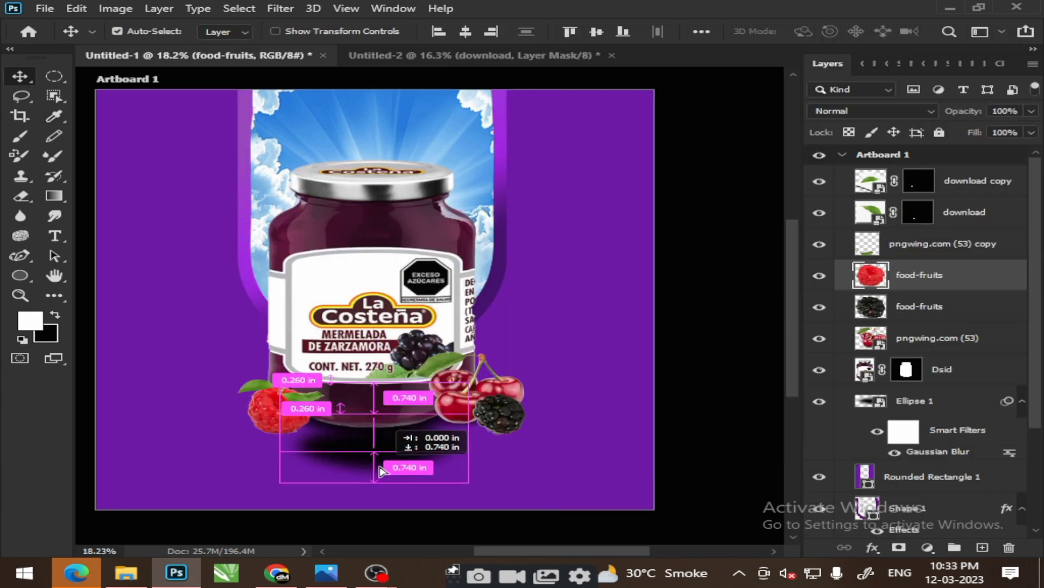
pyautogui.moveTo(413, 459)
pyautogui.mouseDown()
pyautogui.moveTo(297, 459)
pyautogui.moveTo(231, 433)
pyautogui.moveTo(401, 449)
pyautogui.mouseUp()
pyautogui.hotkey('ctrl', 't')
# Commit the shadow ellipse copy at about 25% beneath the raspberry and fit the poster on screen
pyautogui.scroll(2, 214, 427)
pyautogui.scroll(3, 213, 427)
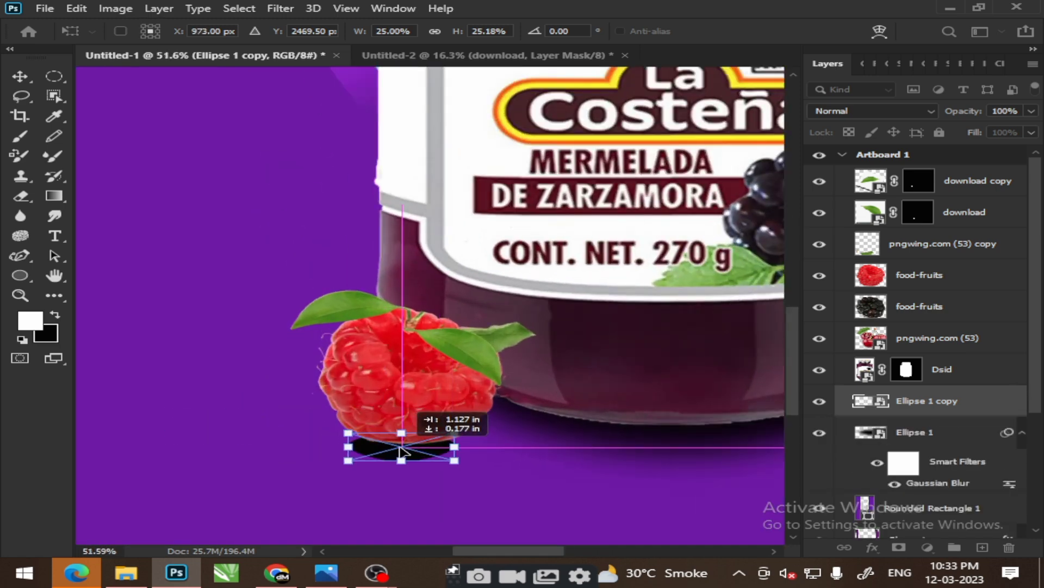
pyautogui.click(20, 77)
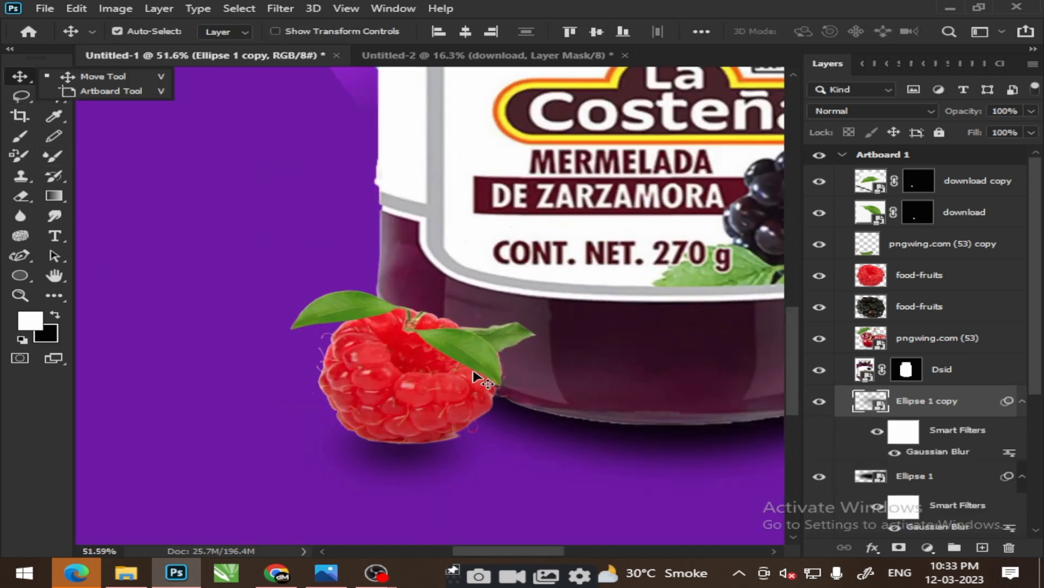
pyautogui.hotkey('ctrl', '0')
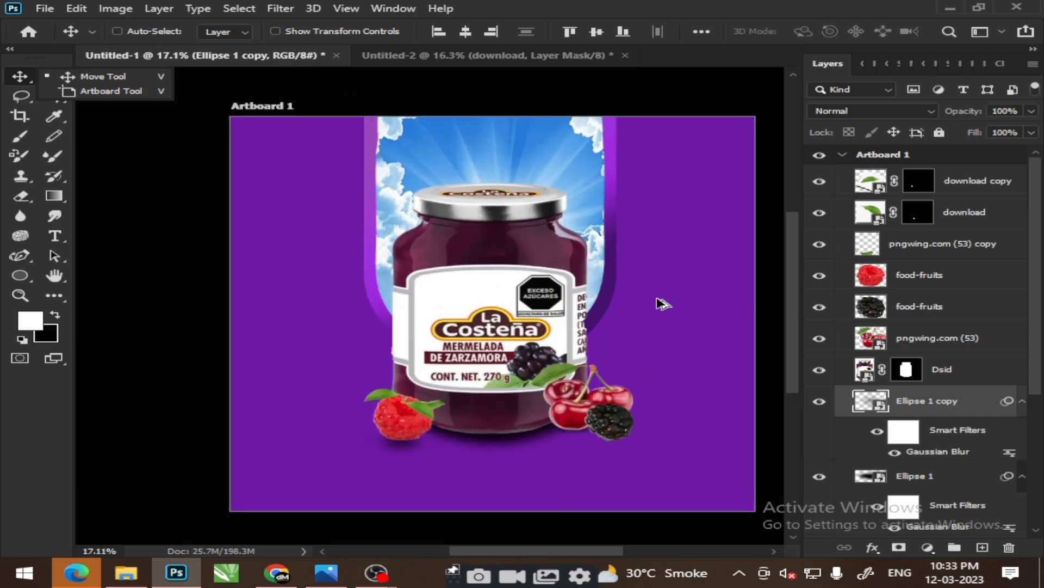
# Duplicate the green leaf to the right of the jar as download copy 2
pyautogui.scroll(1, 655, 303)
pyautogui.scroll(1, 621, 306)
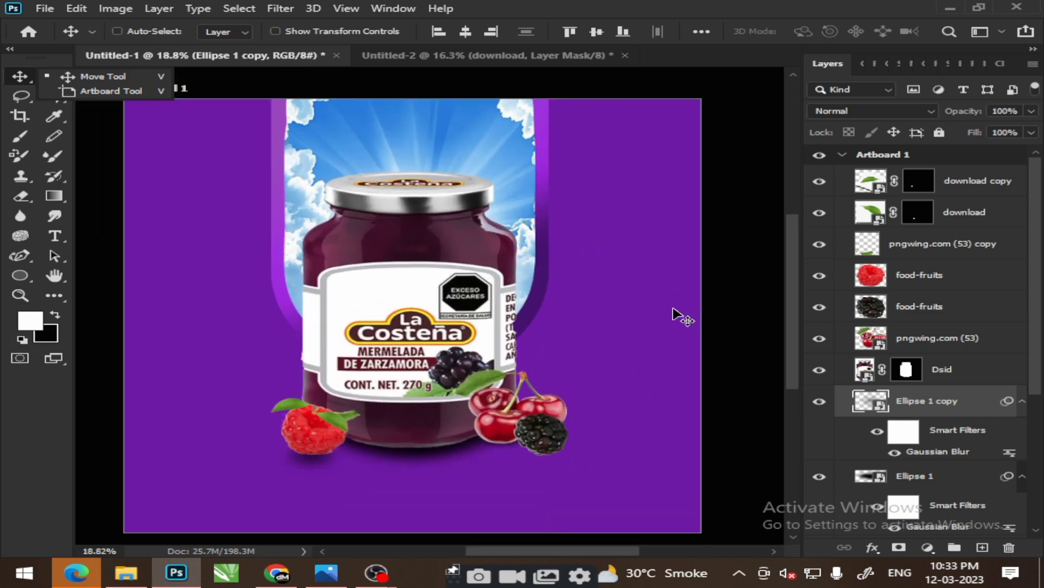
pyautogui.keyDown('ctrl'); pyautogui.click(745, 268); pyautogui.keyUp('ctrl')
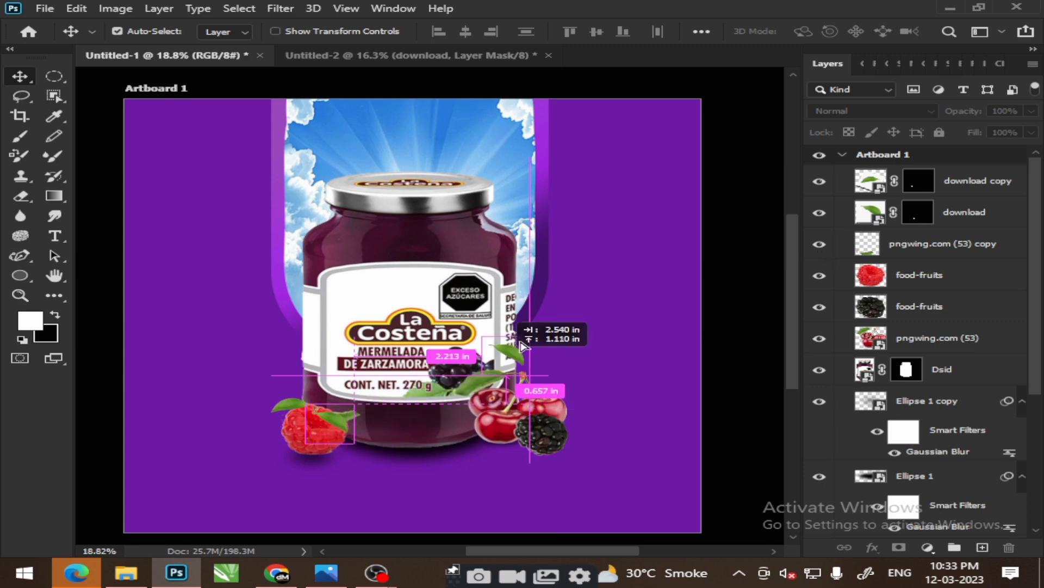
pyautogui.moveTo(336, 427); pyautogui.dragTo(620, 250)
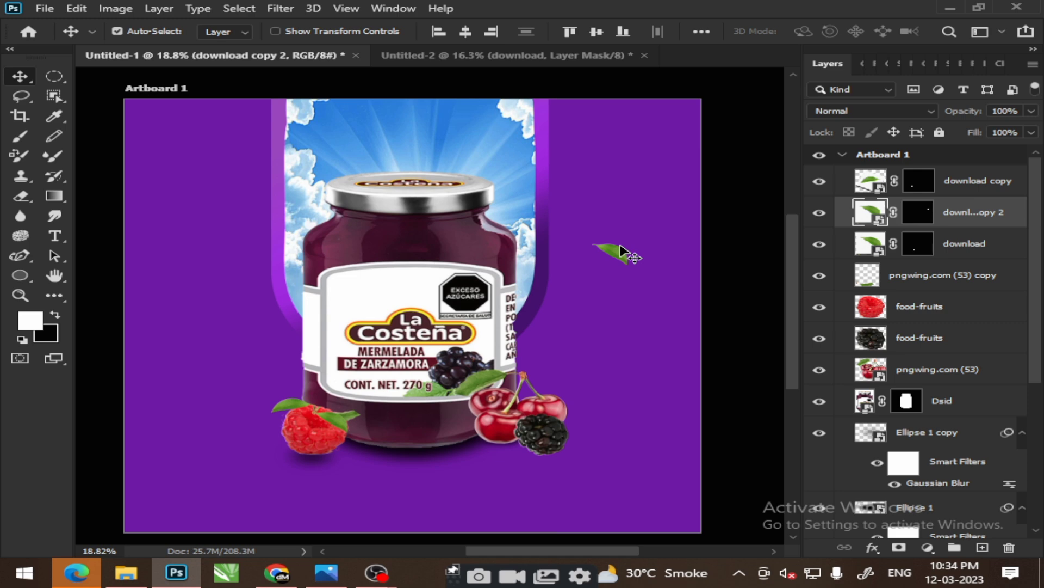
# Scale the copied leaf to about 356% and move it lower beside the jar
pyautogui.hotkey('ctrl', 'r')
pyautogui.hotkey('ctrl', 't')
pyautogui.moveTo(665, 273); pyautogui.dragTo(782, 371)
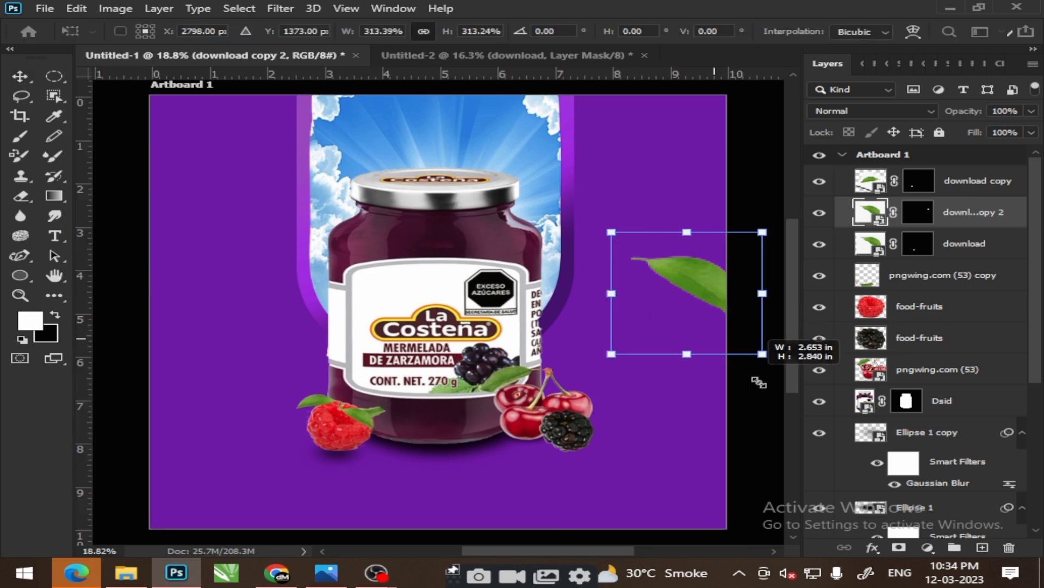
pyautogui.moveTo(698, 296)
pyautogui.mouseDown()
pyautogui.moveTo(685, 363)
pyautogui.moveTo(644, 384)
pyautogui.mouseUp()
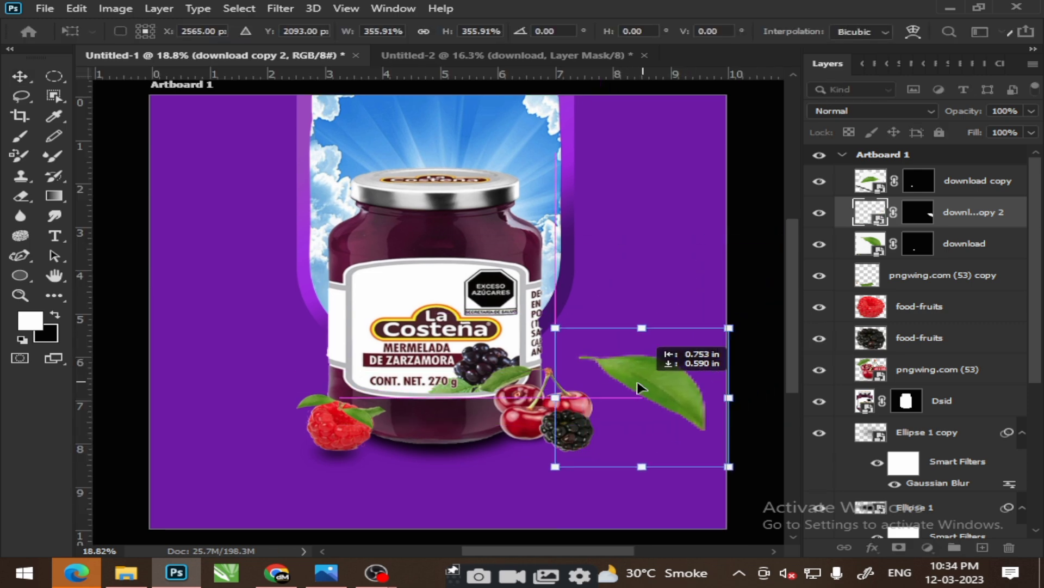
pyautogui.click(278, 9)
pyautogui.press('Escape')
pyautogui.press('Return')
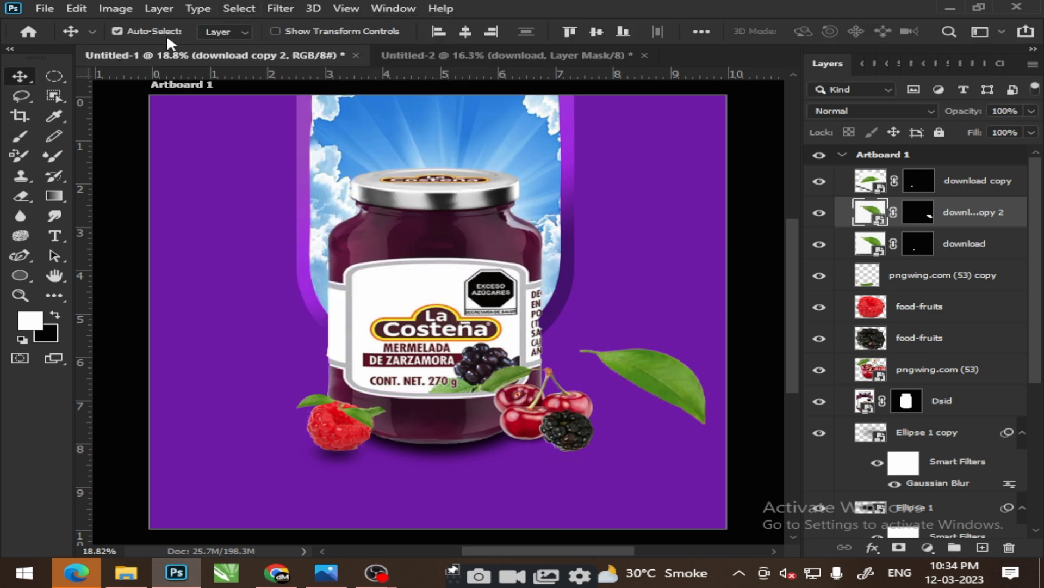
# Apply a Camera Raw Filter to the leaf: temperature -18, tint +30, clarity +29
pyautogui.click(278, 9)
pyautogui.click(351, 102)
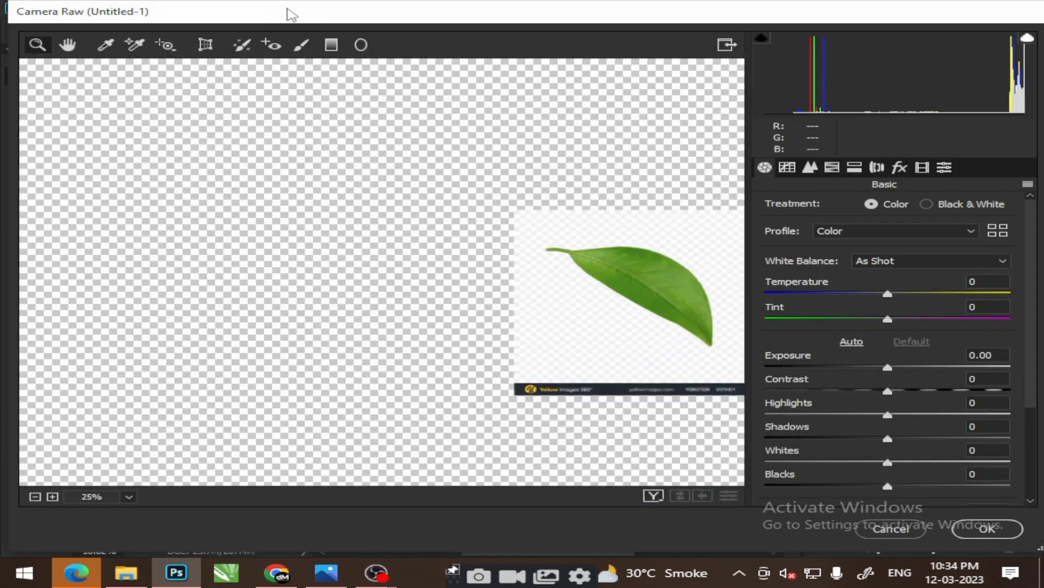
pyautogui.moveTo(888, 294)
pyautogui.mouseDown()
pyautogui.moveTo(866, 294)
pyautogui.moveTo(881, 321)
pyautogui.moveTo(927, 320)
pyautogui.mouseUp()
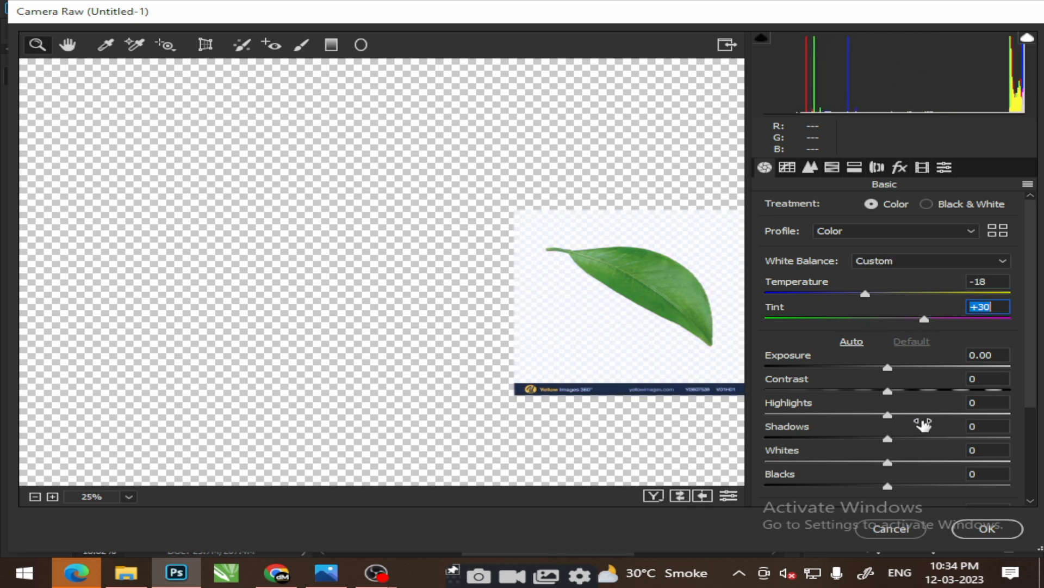
pyautogui.scroll(-3, 923, 422)
pyautogui.moveTo(889, 409); pyautogui.dragTo(932, 409)
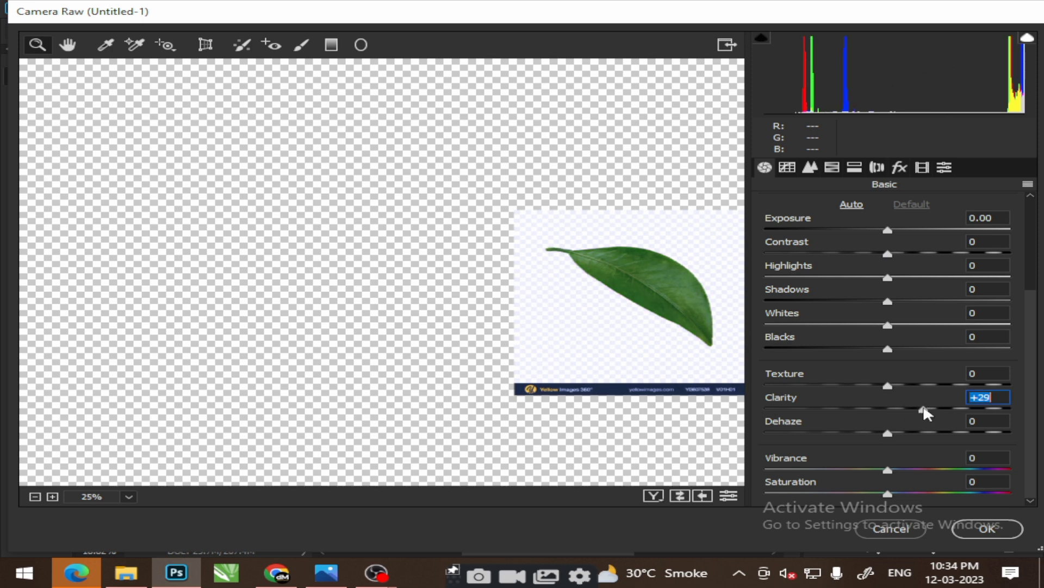
pyautogui.click(989, 528)
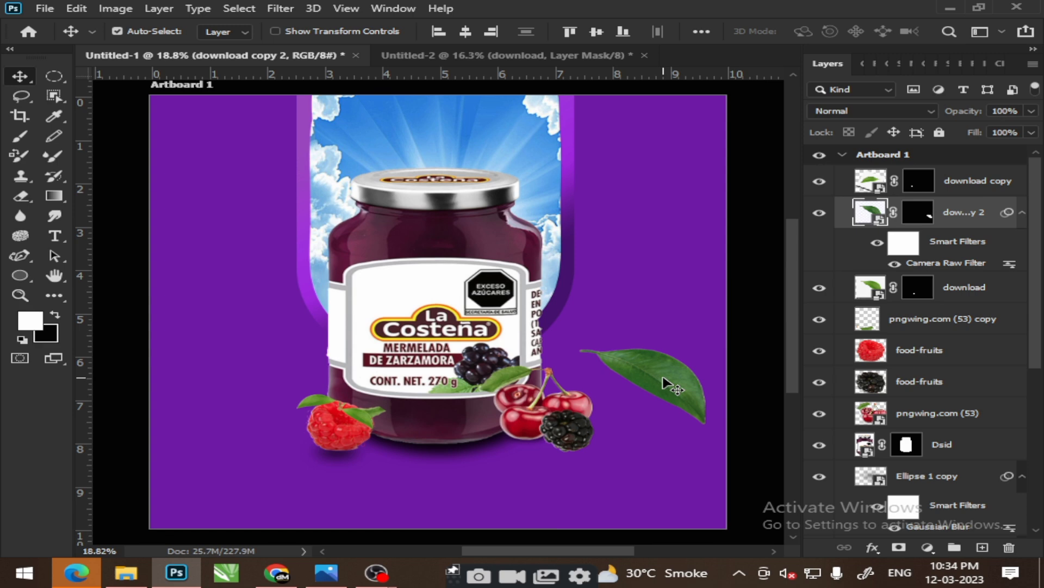
# Duplicate the leaf to the poster's left side and rotate it about 64 degrees
pyautogui.moveTo(662, 381); pyautogui.dragTo(215, 298)
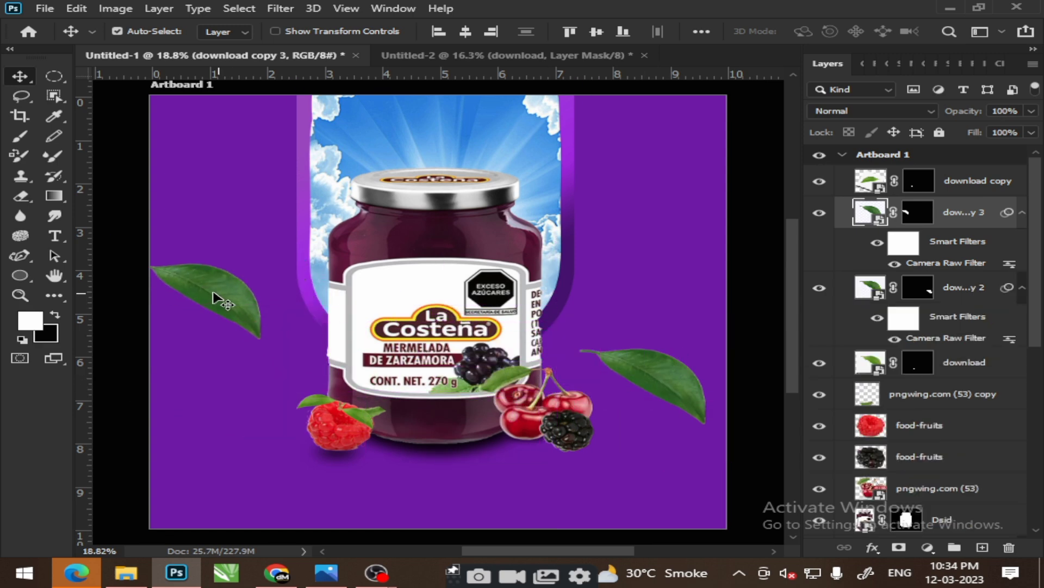
pyautogui.hotkey('ctrl', 't')
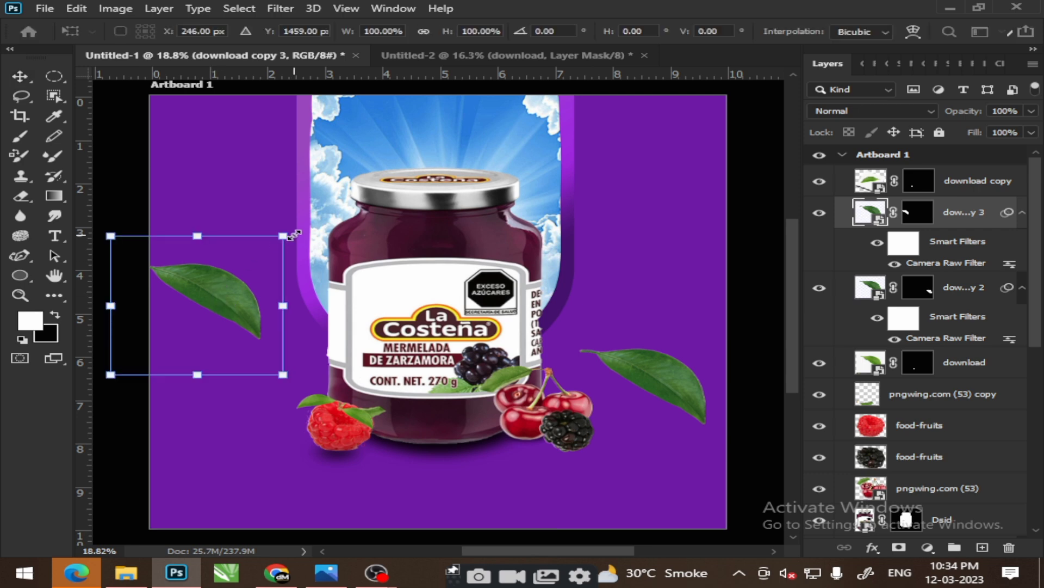
pyautogui.moveTo(296, 228); pyautogui.dragTo(277, 306)
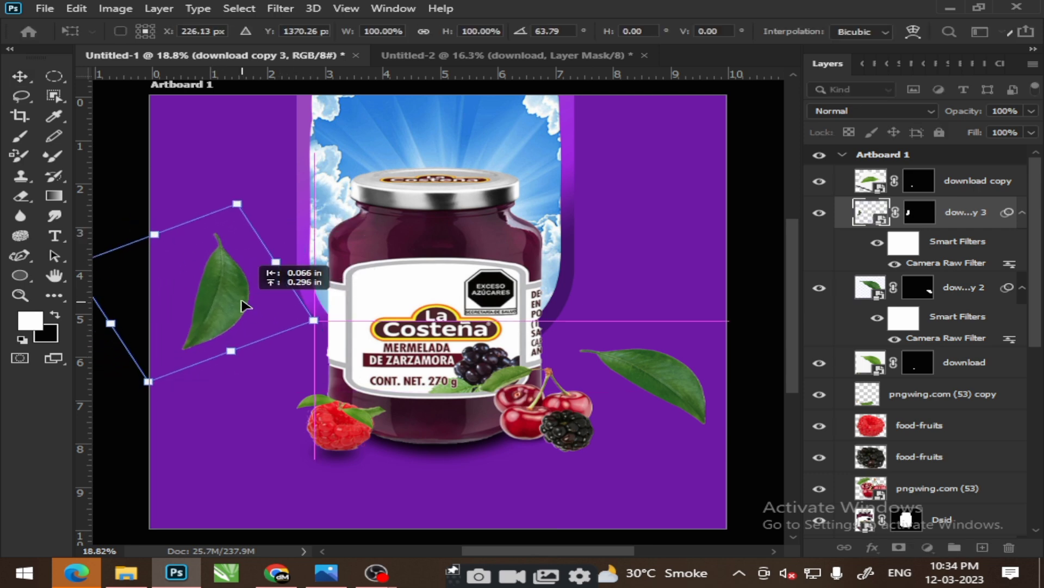
pyautogui.click(1032, 132)
pyautogui.moveTo(1034, 148)
pyautogui.mouseDown()
pyautogui.moveTo(991, 152)
pyautogui.moveTo(1016, 154)
pyautogui.mouseUp()
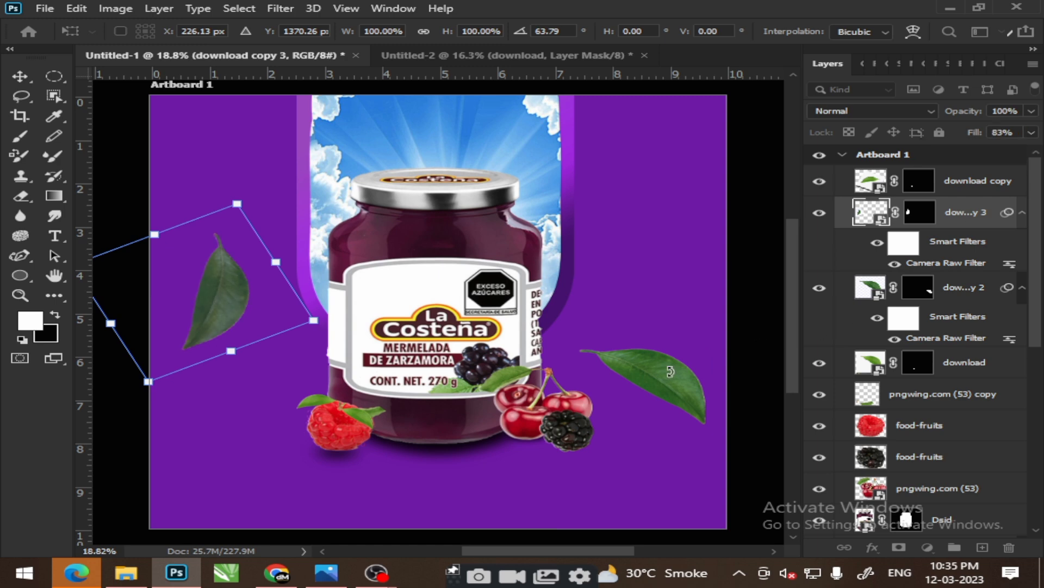
pyautogui.press('Return')
pyautogui.press('Return')
pyautogui.press('Return')
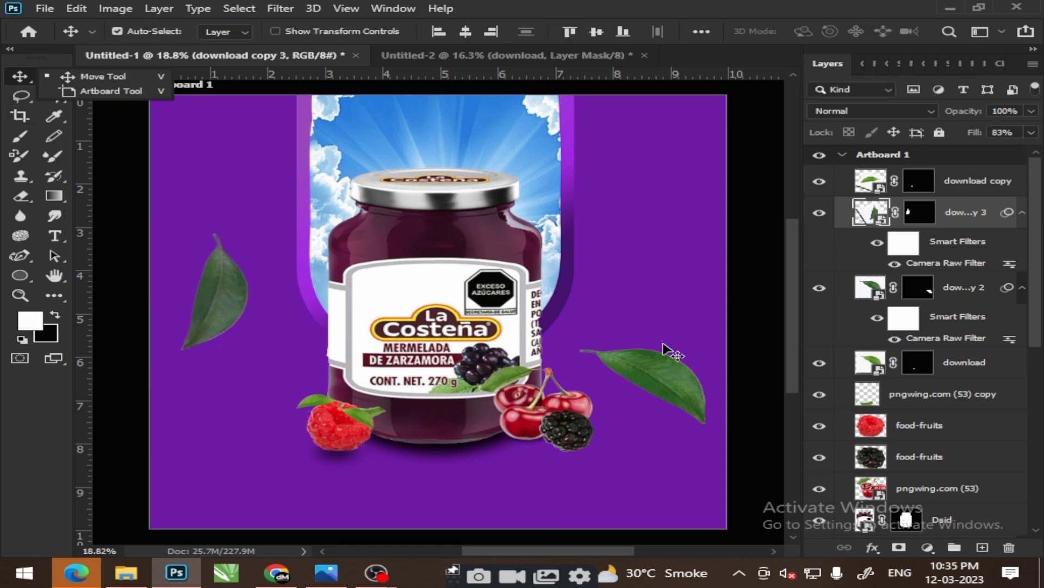
# Lower the right leaf's fill to 76%
pyautogui.click(648, 385)
pyautogui.click(1031, 132)
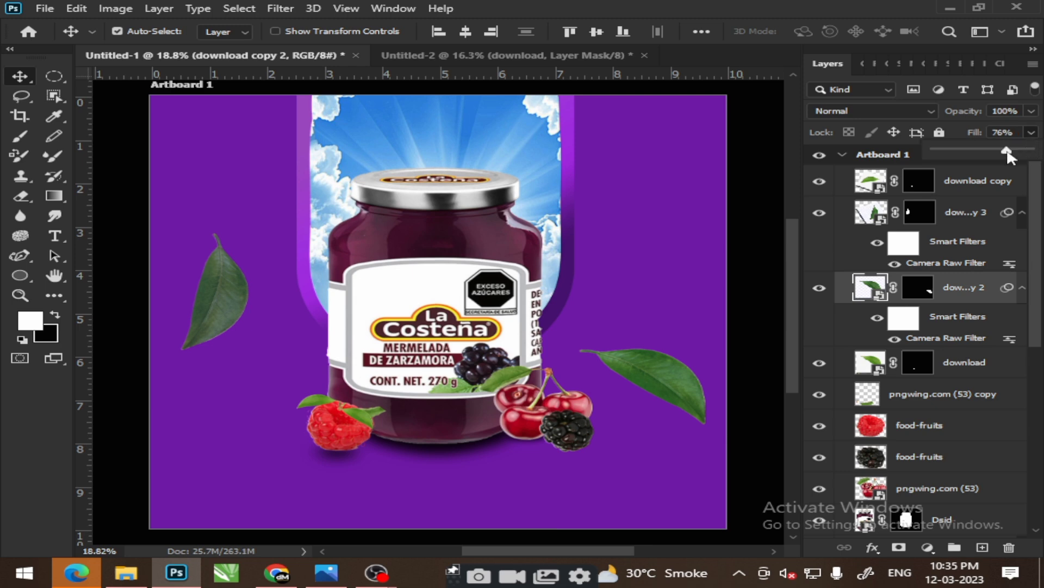
pyautogui.moveTo(1022, 154); pyautogui.dragTo(1011, 154)
pyautogui.press('Return')
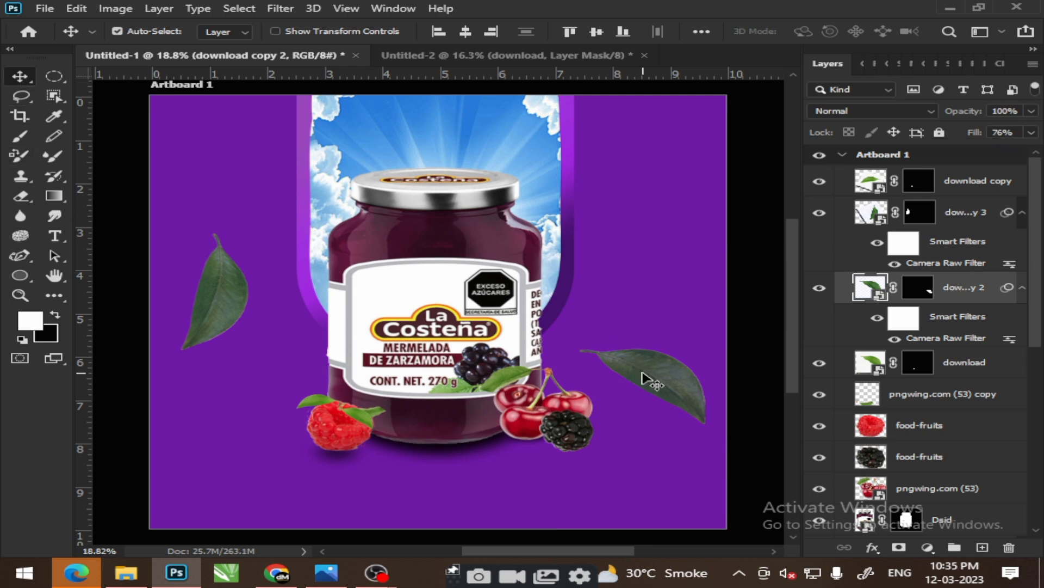
# Set the left leaf's fill to 89% and drag a copy toward the top-left corner
pyautogui.click(1032, 132)
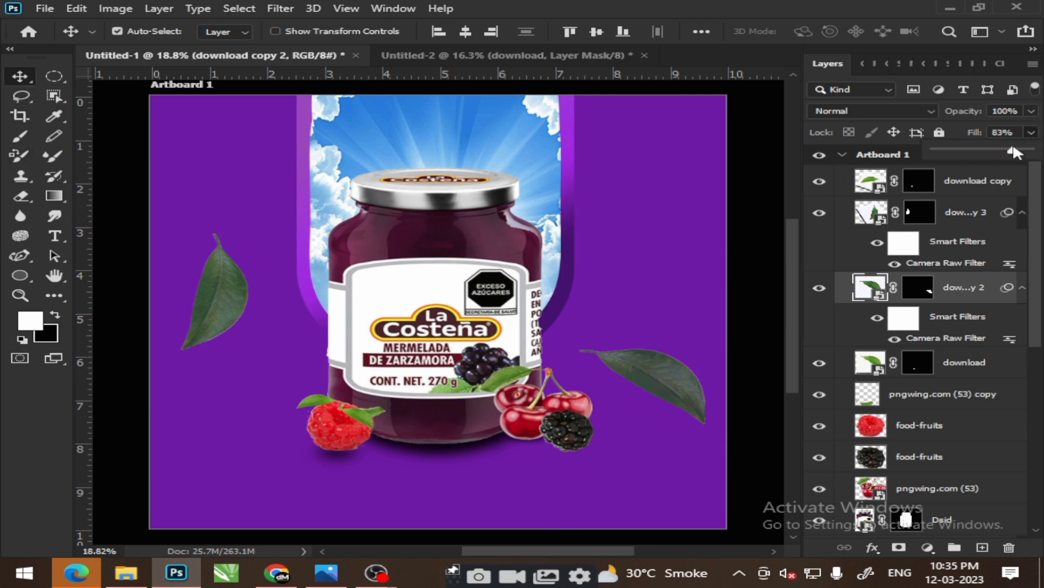
pyautogui.hotkey('alt', ']')
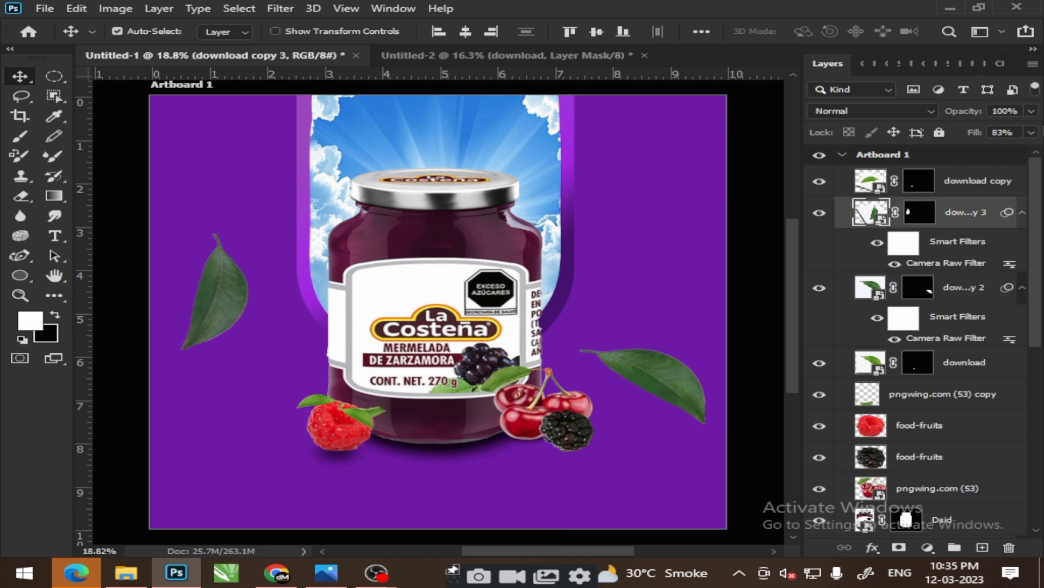
pyautogui.click(1032, 132)
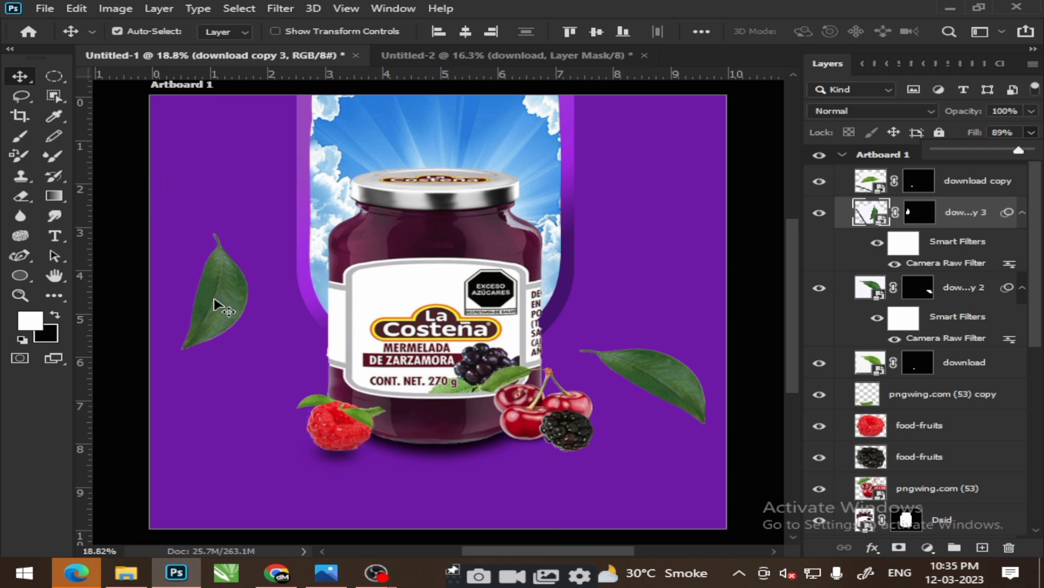
pyautogui.moveTo(214, 305); pyautogui.dragTo(139, 143)
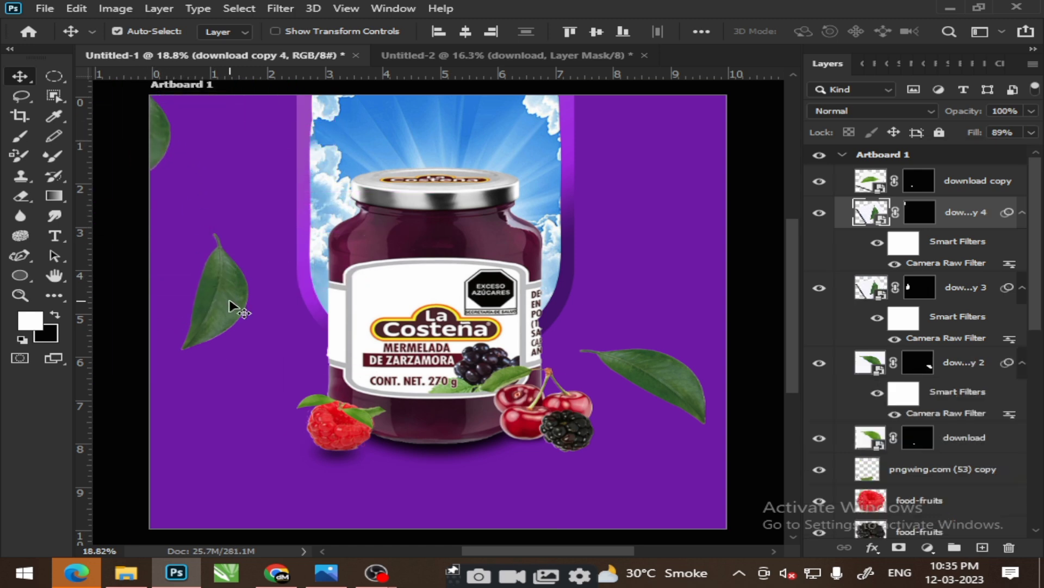
# Place a leaf copy at the lower-left, rotated -64.54° and scaled to 213.56%
pyautogui.moveTo(231, 307); pyautogui.dragTo(234, 445)
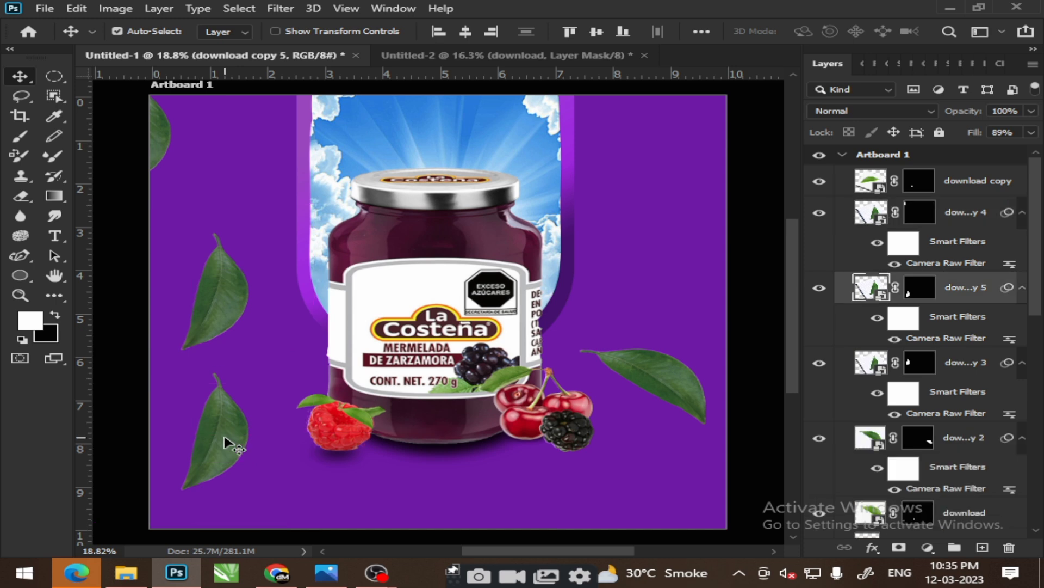
pyautogui.hotkey('ctrl', 't')
pyautogui.moveTo(332, 336); pyautogui.dragTo(163, 324)
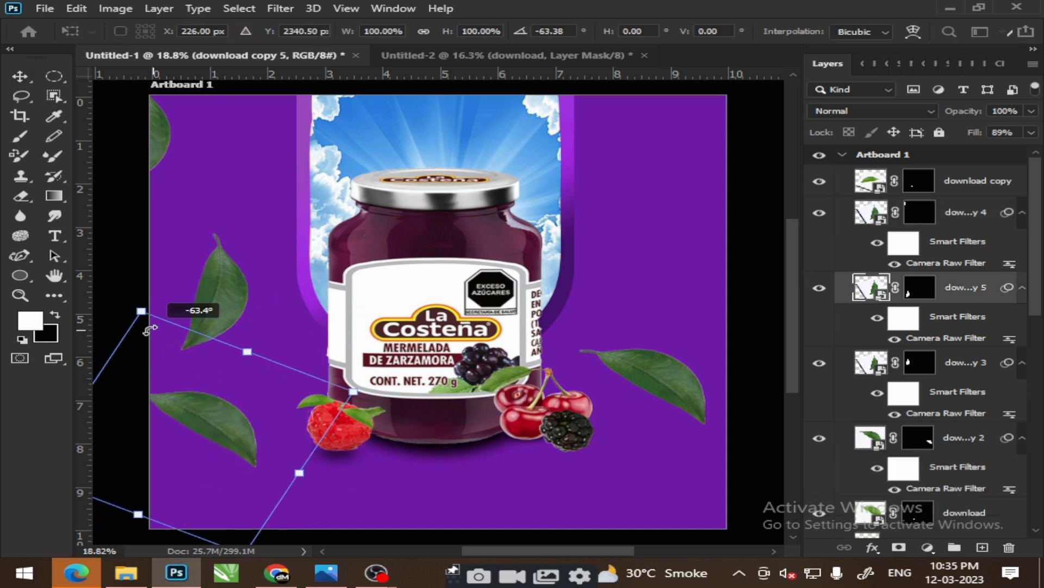
pyautogui.moveTo(223, 433)
pyautogui.mouseDown()
pyautogui.moveTo(180, 525)
pyautogui.moveTo(210, 381)
pyautogui.mouseUp()
pyautogui.moveTo(234, 501)
pyautogui.mouseDown()
pyautogui.moveTo(370, 238)
pyautogui.moveTo(207, 392)
pyautogui.moveTo(221, 384)
pyautogui.mouseUp()
# Attempt a Warp transform on the leaf and dismiss the warp-not-allowed warning
pyautogui.rightClick(240, 329)
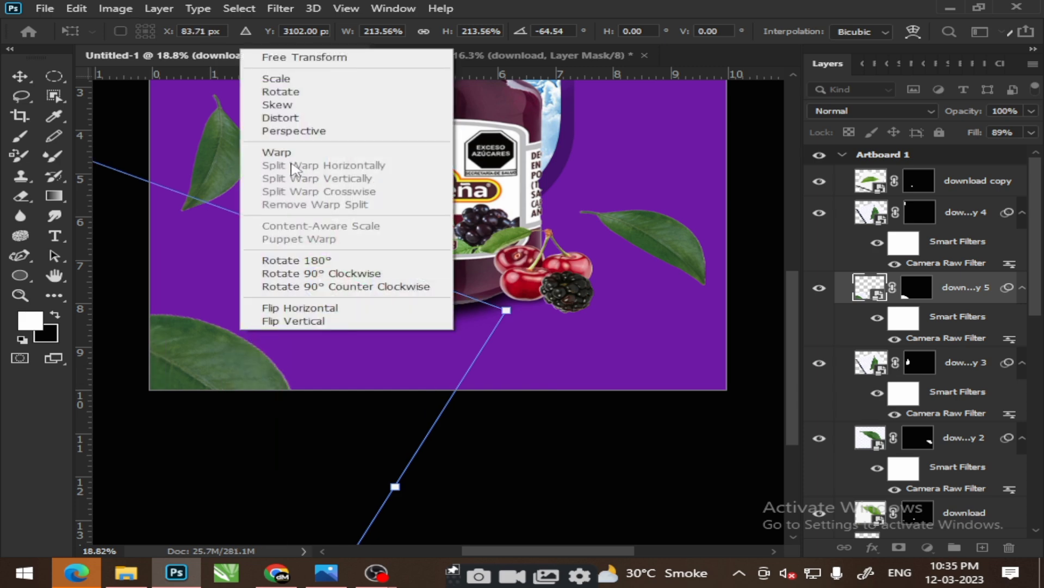
pyautogui.click(282, 153)
pyautogui.click(517, 233)
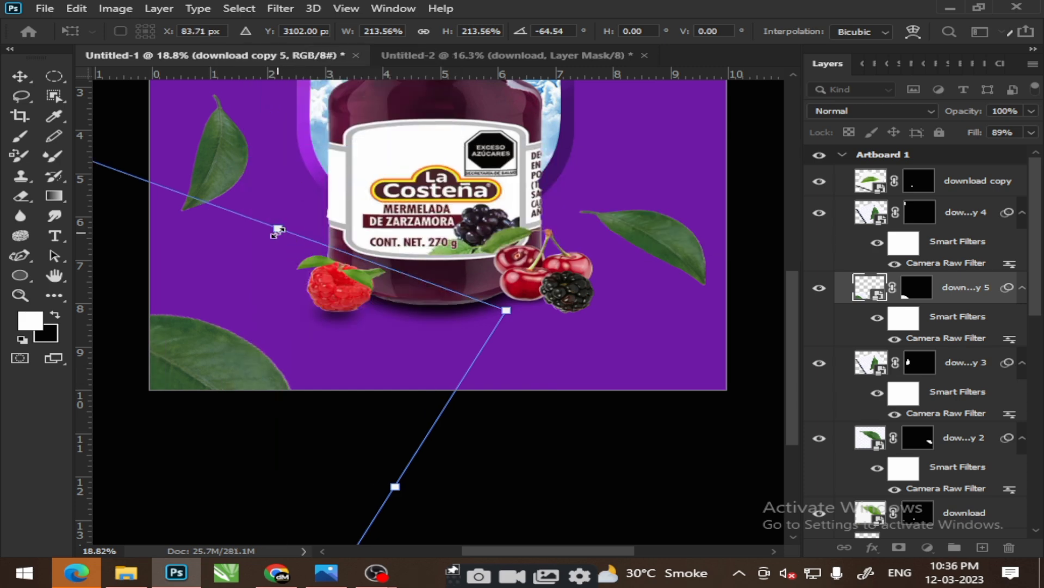
# Narrow the bottom-left leaf slightly from its left side and commit the transform
pyautogui.moveTo(277, 231); pyautogui.dragTo(195, 359)
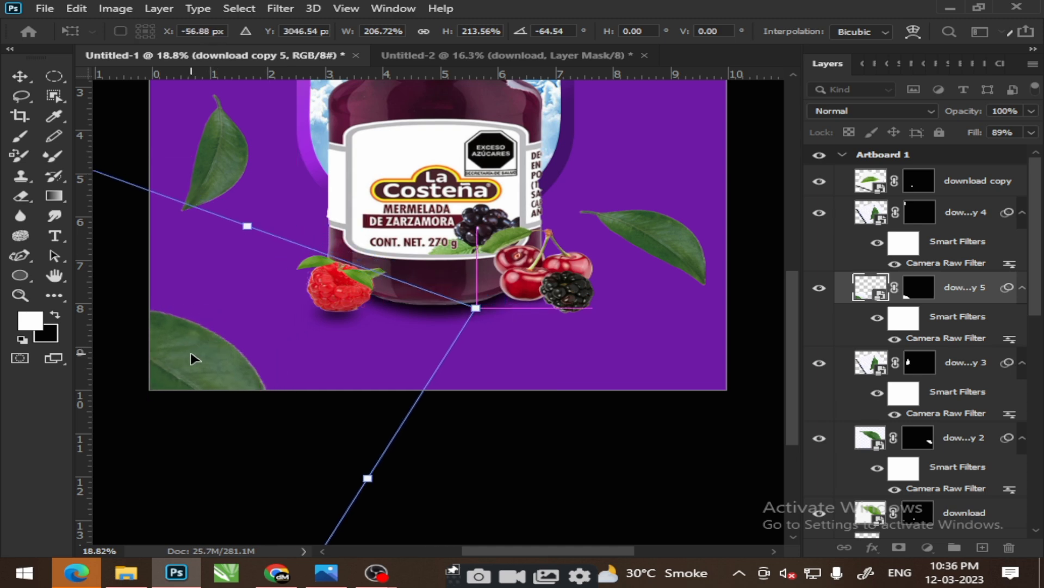
pyautogui.scroll(-1, 333, 345)
pyautogui.scroll(-5, 373, 362)
pyautogui.scroll(3, 375, 370)
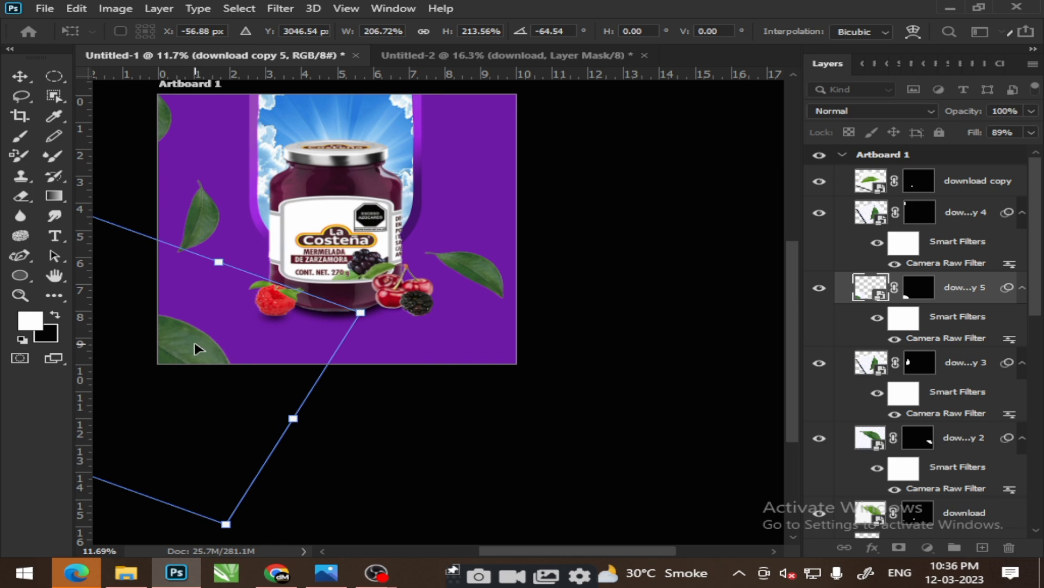
pyautogui.moveTo(198, 348); pyautogui.dragTo(353, 355)
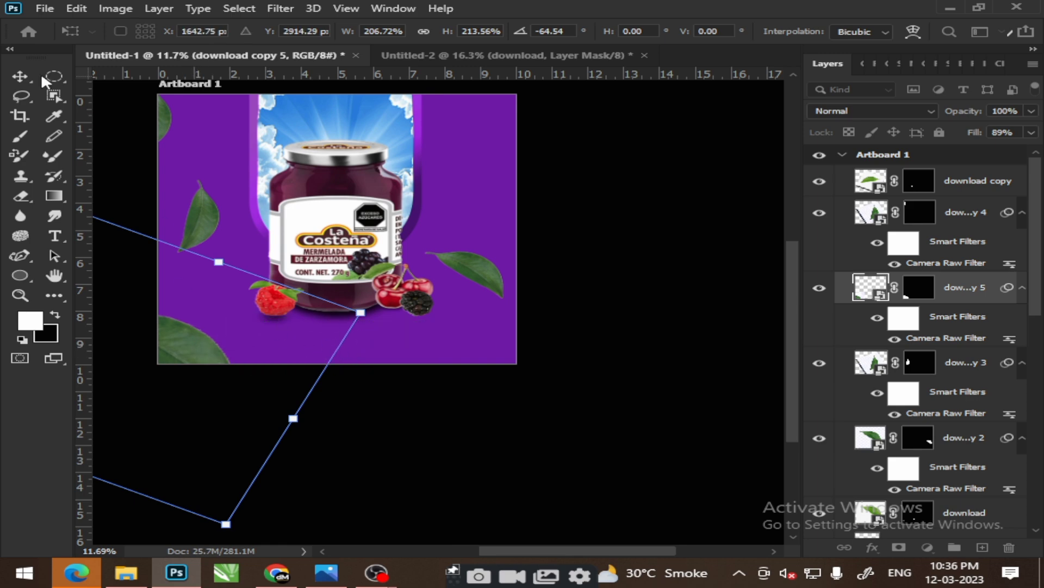
pyautogui.click(22, 79)
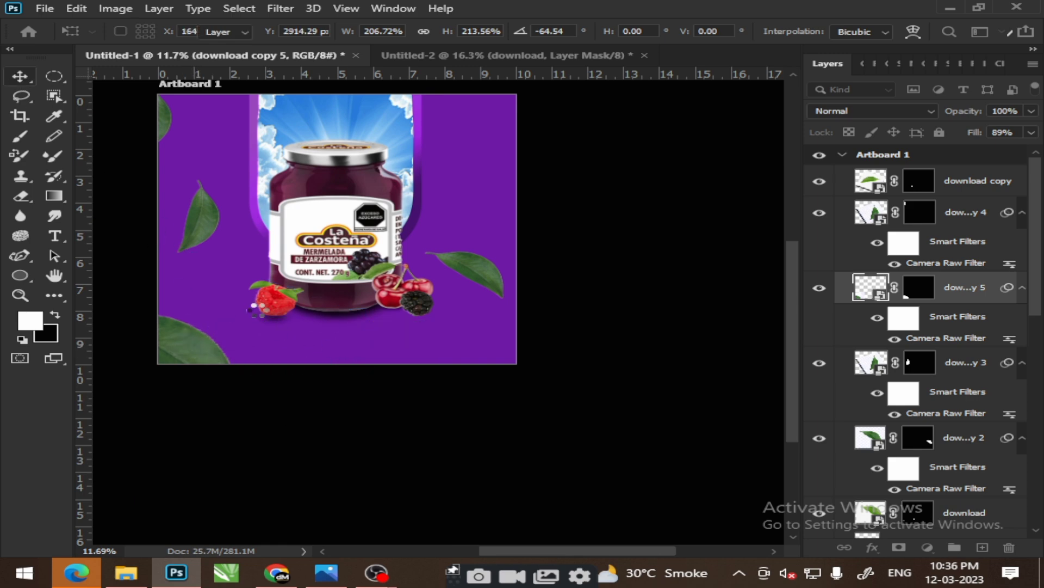
pyautogui.scroll(5, 327, 245)
pyautogui.scroll(-3, 209, 342)
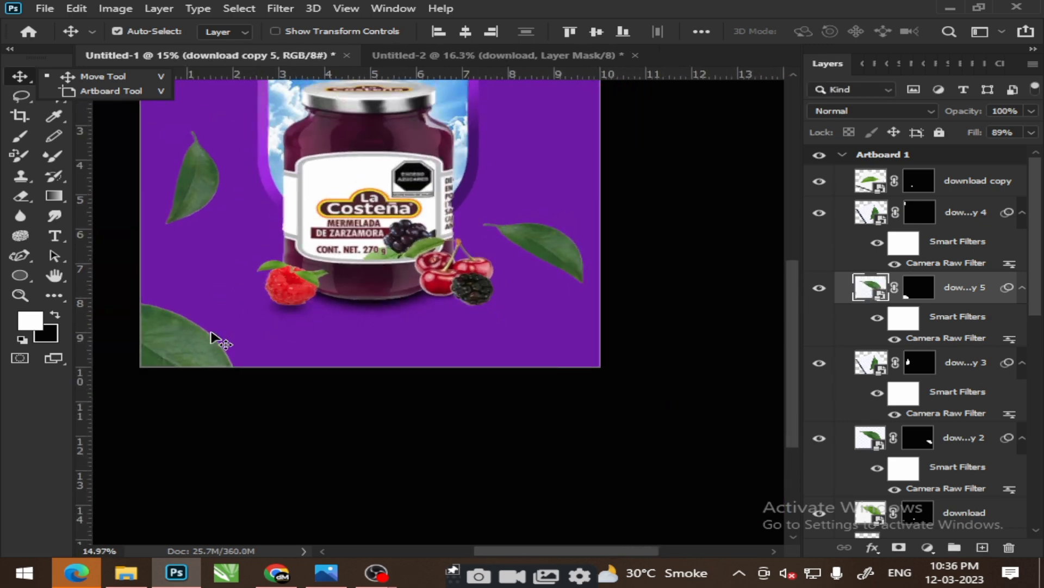
# Duplicate the leaf to the bottom-right corner, rotated -48.23° and peeking up from the edge
pyautogui.moveTo(188, 346); pyautogui.dragTo(536, 356)
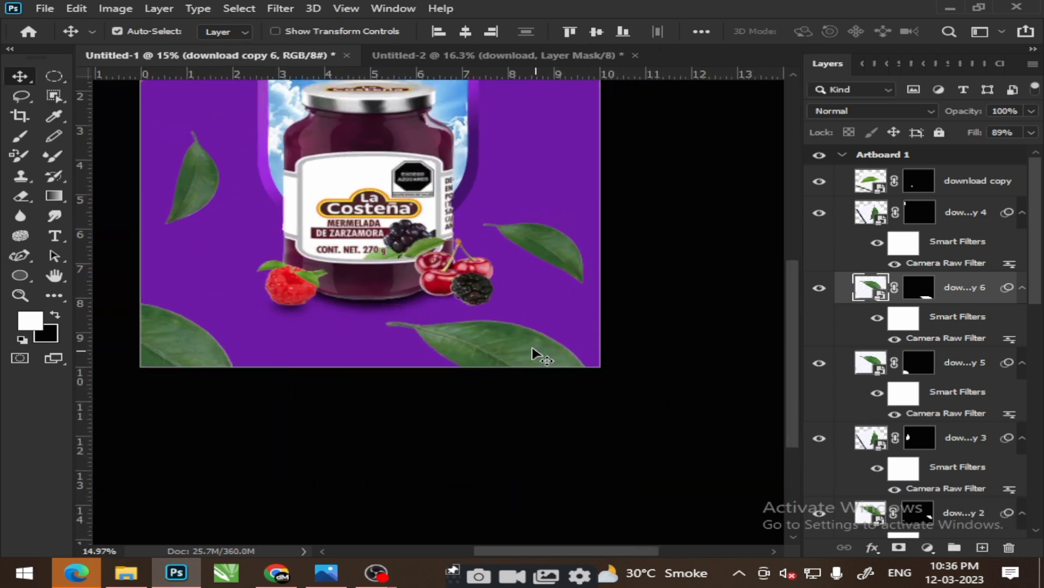
pyautogui.hotkey('ctrl', 't')
pyautogui.moveTo(334, 511); pyautogui.dragTo(307, 400)
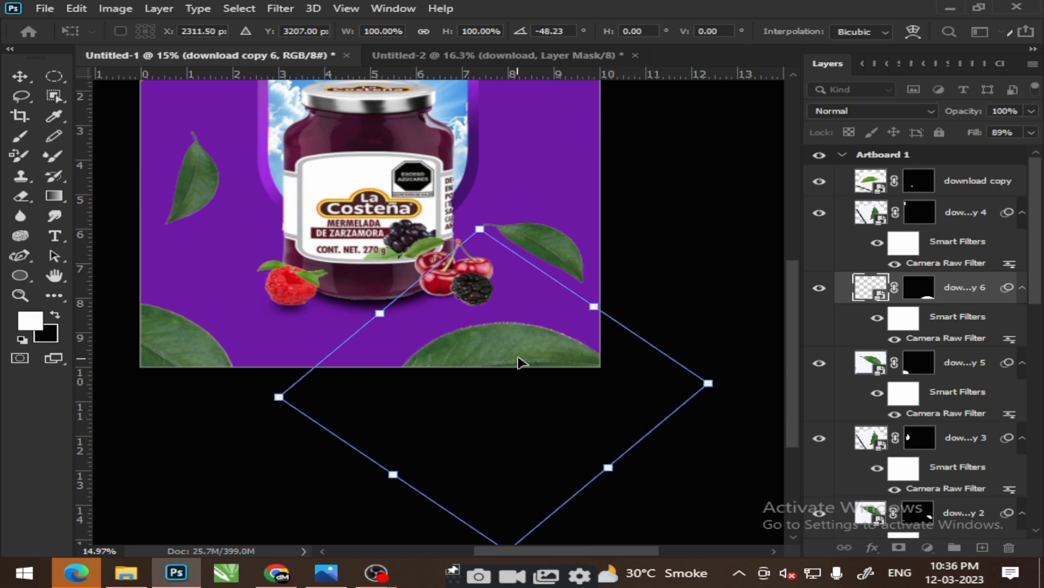
pyautogui.moveTo(518, 362); pyautogui.dragTo(587, 364)
pyautogui.click(280, 8)
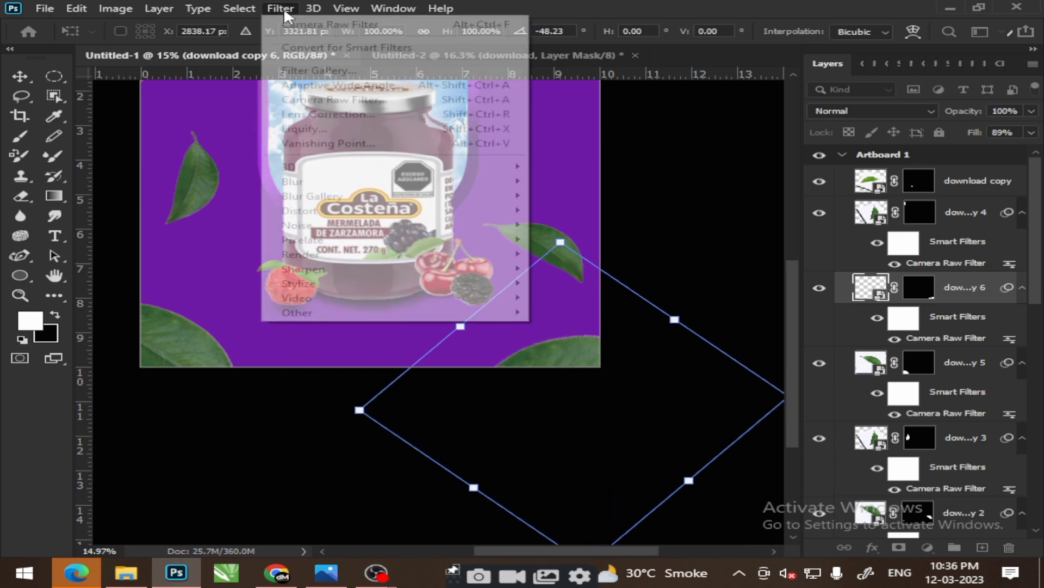
pyautogui.click(650, 130)
pyautogui.click(17, 81)
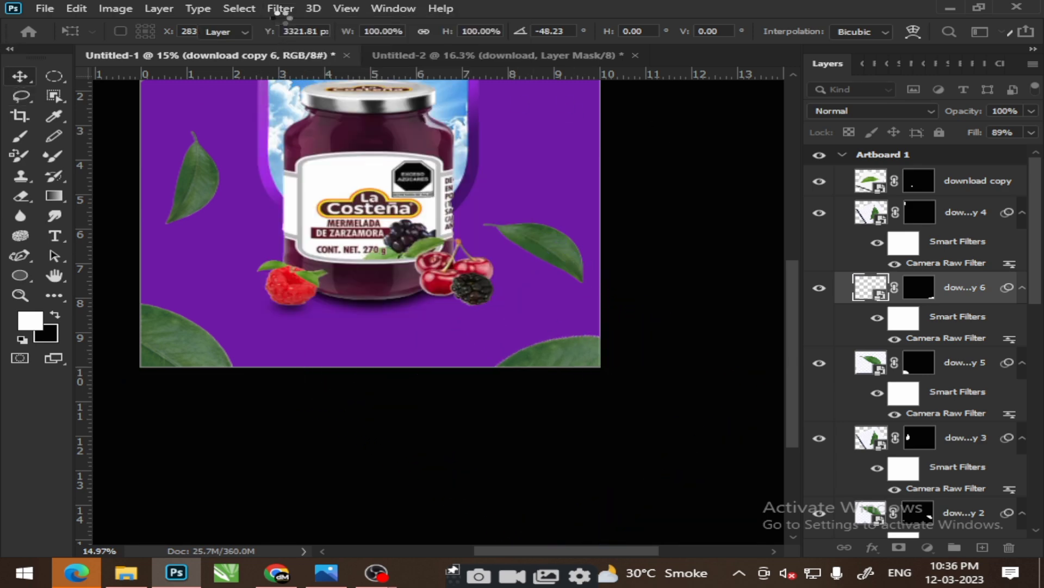
# Apply a Gaussian Blur of about 8.4 px to the bottom-right leaf
pyautogui.scroll(1, 590, 340)
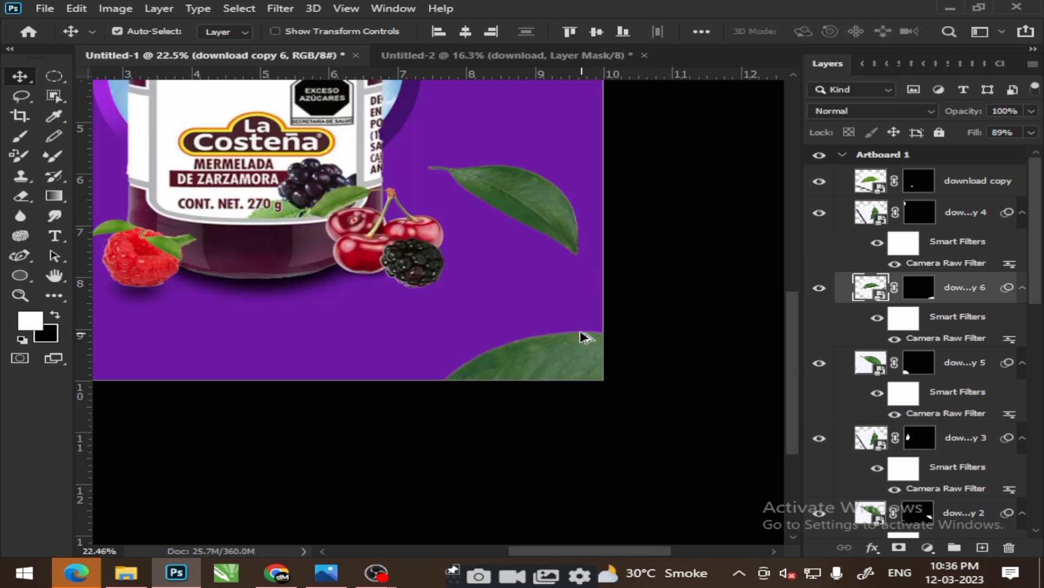
pyautogui.click(294, 8)
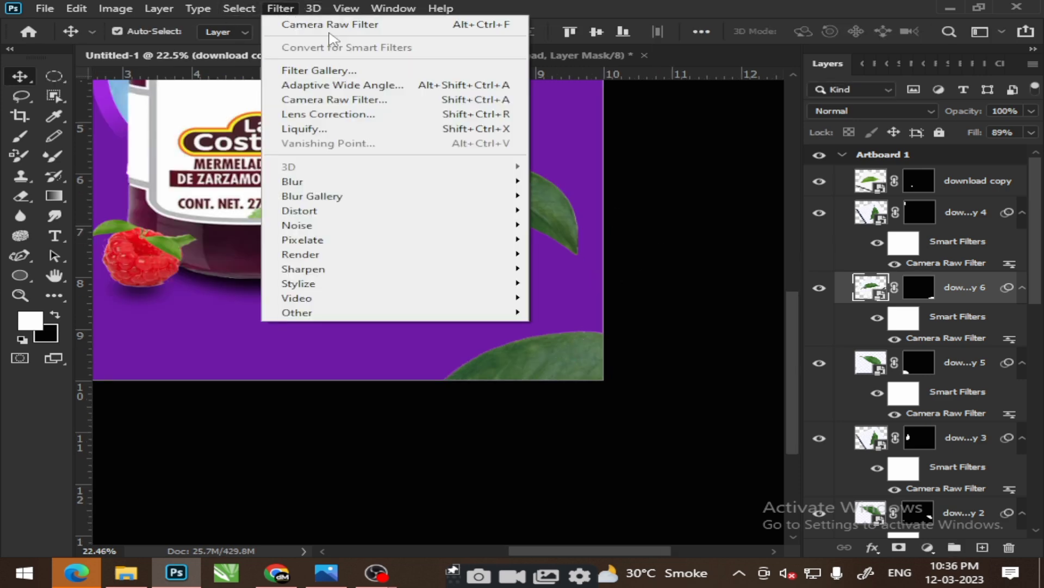
pyautogui.click(692, 138)
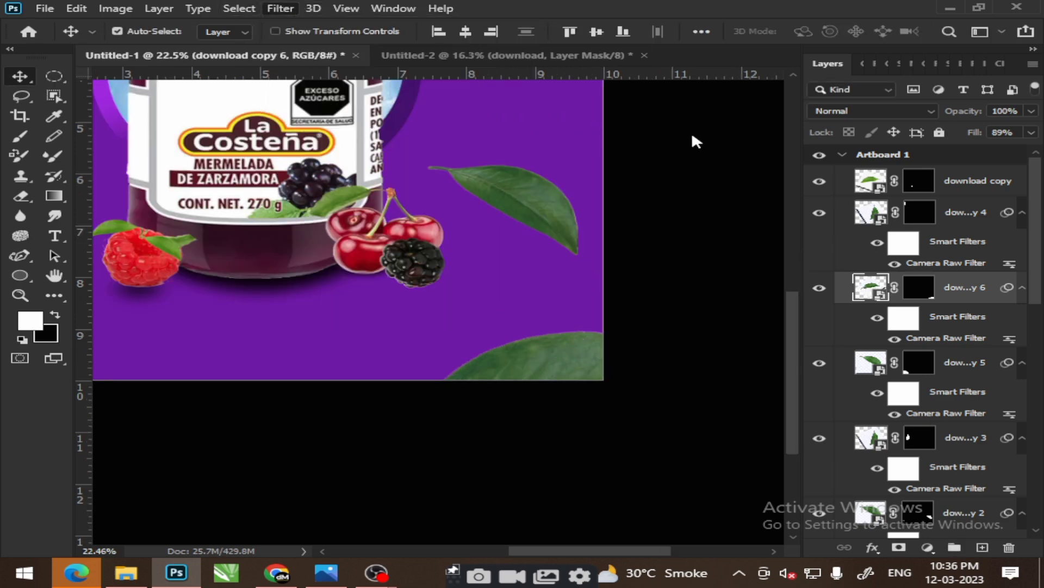
pyautogui.rightClick(533, 354)
pyautogui.press('Escape')
pyautogui.click(279, 9)
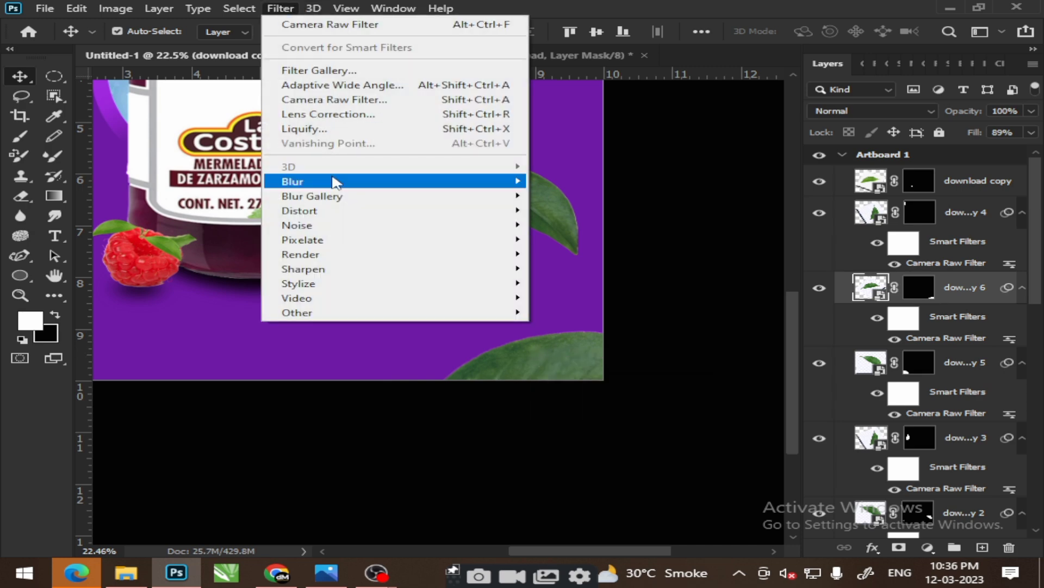
pyautogui.moveTo(292, 182)
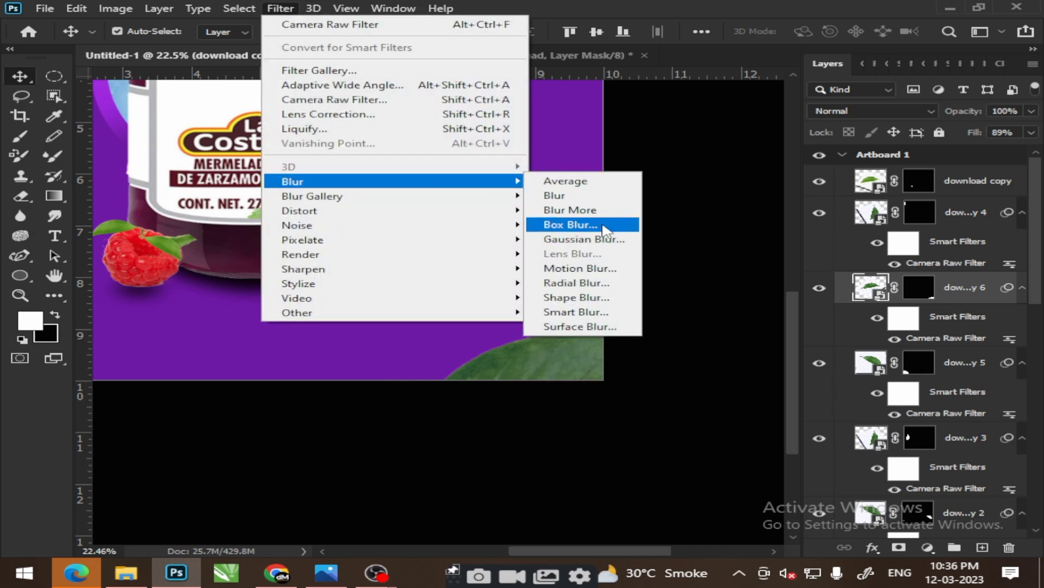
pyautogui.click(583, 239)
pyautogui.moveTo(787, 340)
pyautogui.mouseDown()
pyautogui.moveTo(824, 340)
pyautogui.moveTo(719, 332)
pyautogui.moveTo(790, 334)
pyautogui.moveTo(755, 338)
pyautogui.mouseUp()
pyautogui.click(935, 130)
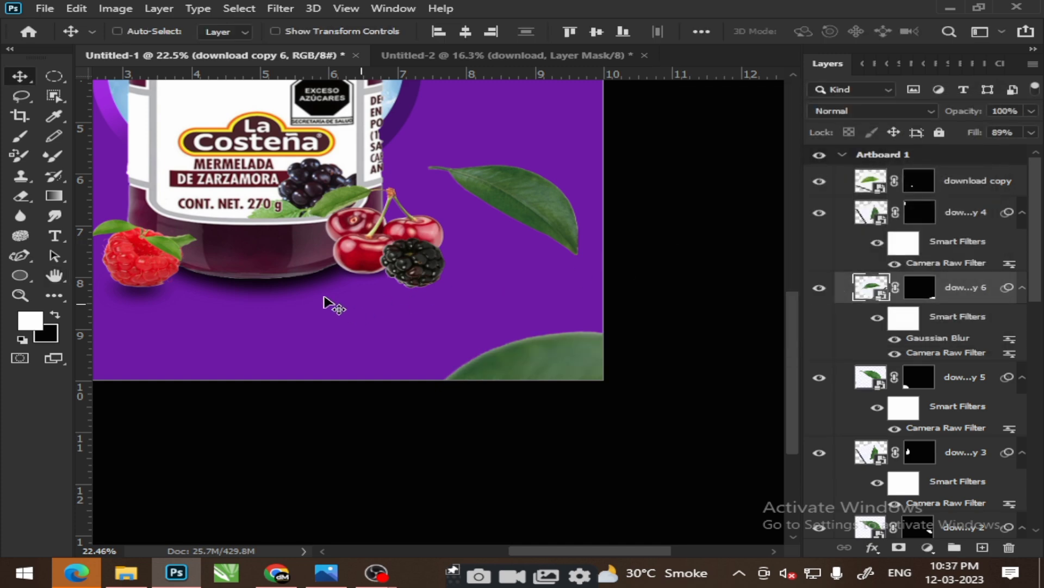
# Apply a 9.4 px Gaussian Blur to the bottom-left leaf's layer
pyautogui.scroll(-3, 325, 298)
pyautogui.scroll(-2, 147, 326)
pyautogui.scroll(2, 161, 319)
pyautogui.keyDown('ctrl'); pyautogui.click(161, 320); pyautogui.keyUp('ctrl')
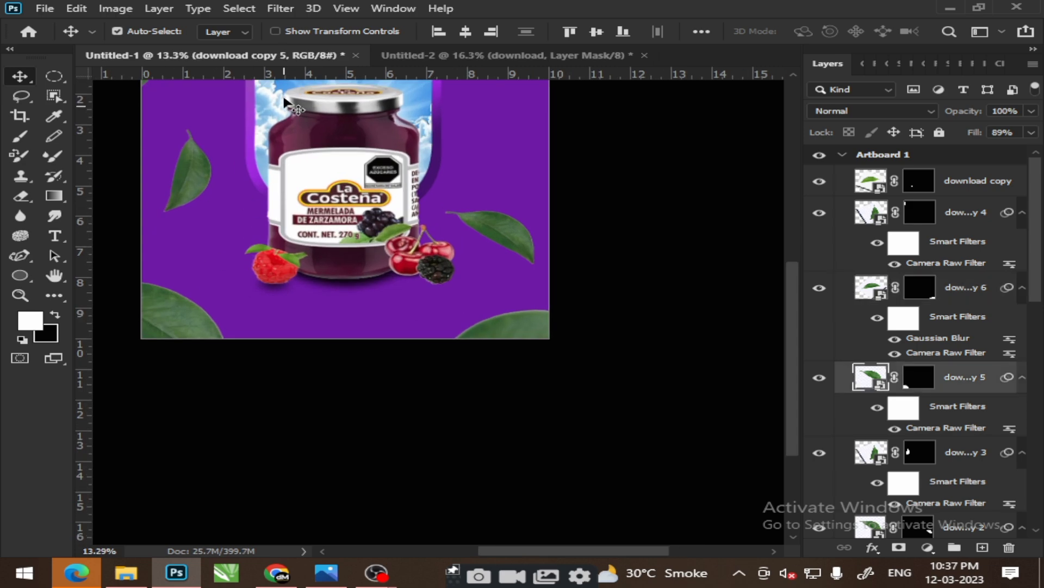
pyautogui.click(280, 8)
pyautogui.moveTo(292, 181)
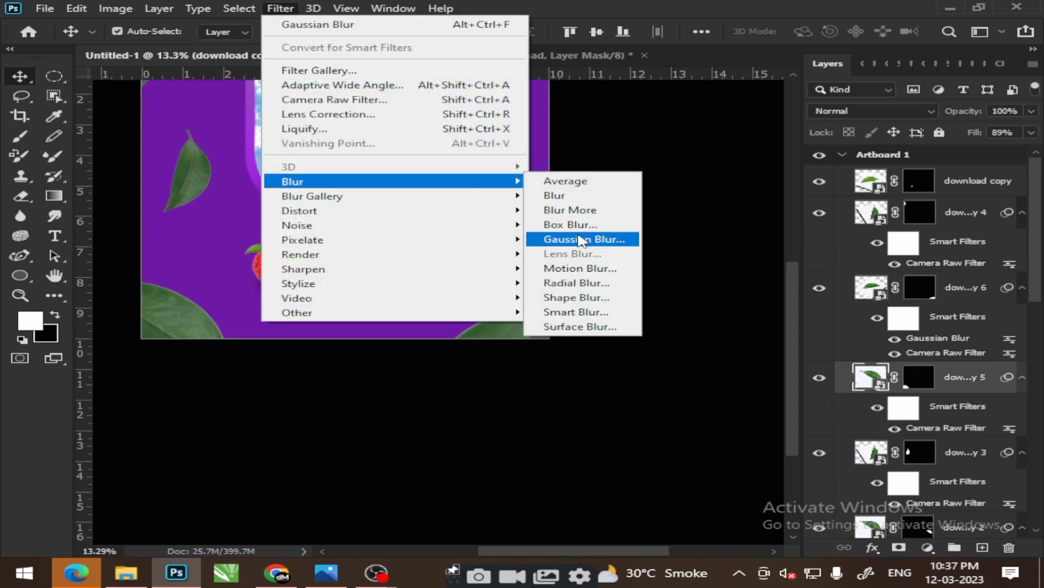
pyautogui.click(581, 239)
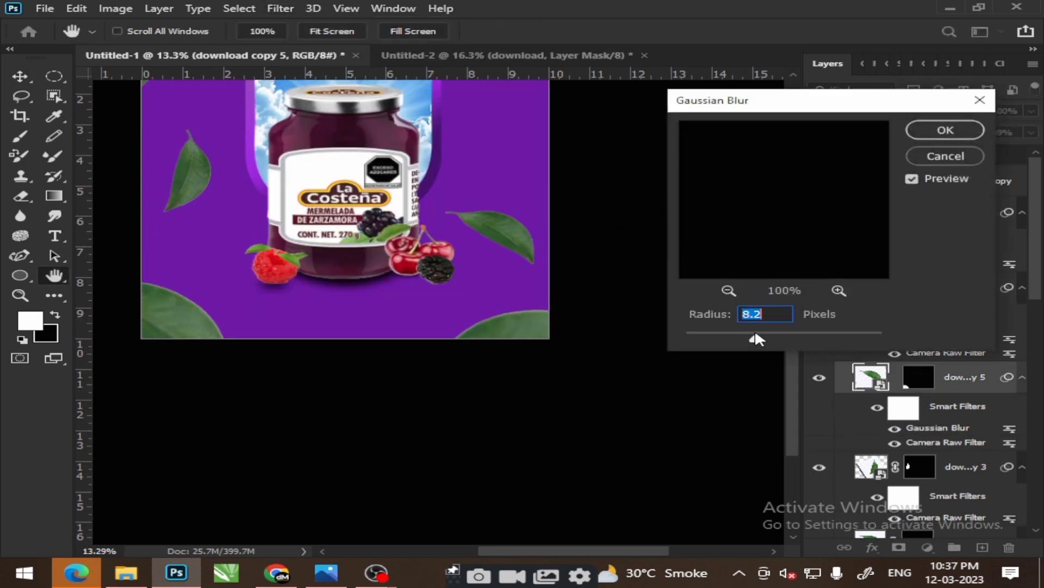
pyautogui.moveTo(761, 336); pyautogui.dragTo(765, 335)
pyautogui.click(945, 130)
# Blur the top-left leaf with a simple Blur plus a Gaussian Blur
pyautogui.scroll(-1, 261, 164)
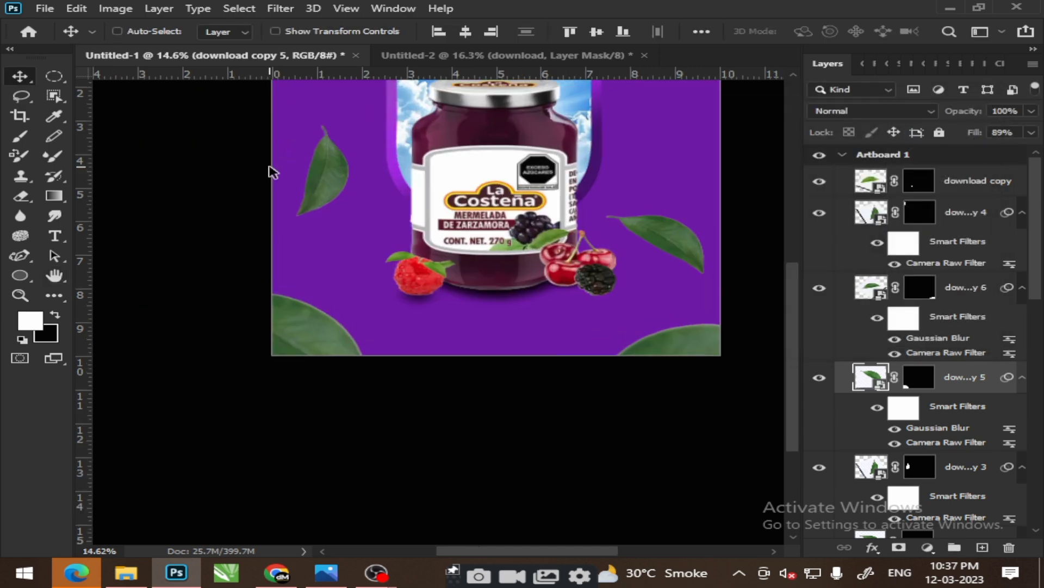
pyautogui.hscroll(-2, 435, 193)
pyautogui.hscroll(5, 414, 195)
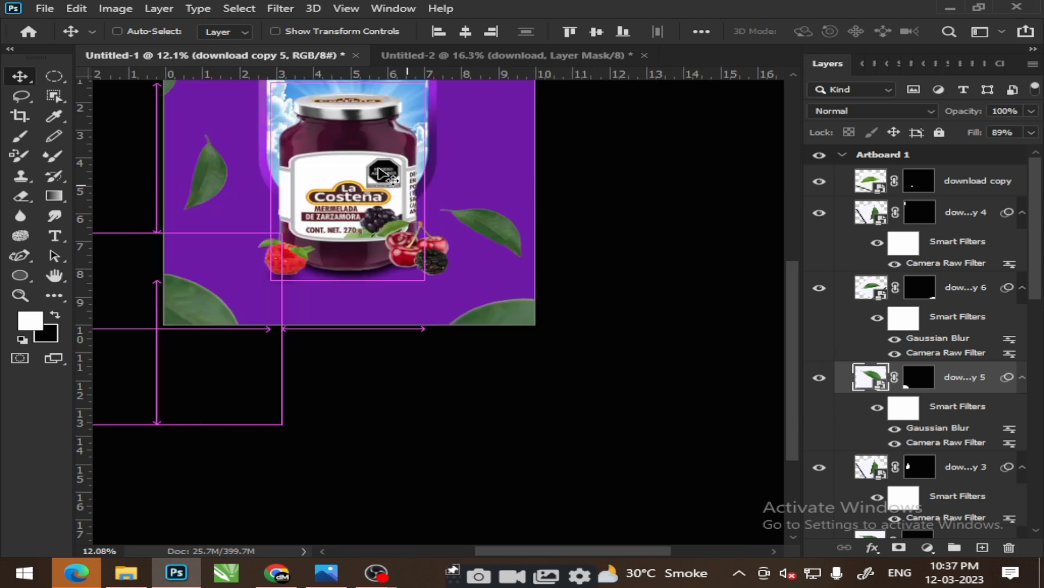
pyautogui.scroll(1, 364, 168)
pyautogui.click(152, 159)
pyautogui.click(647, 159)
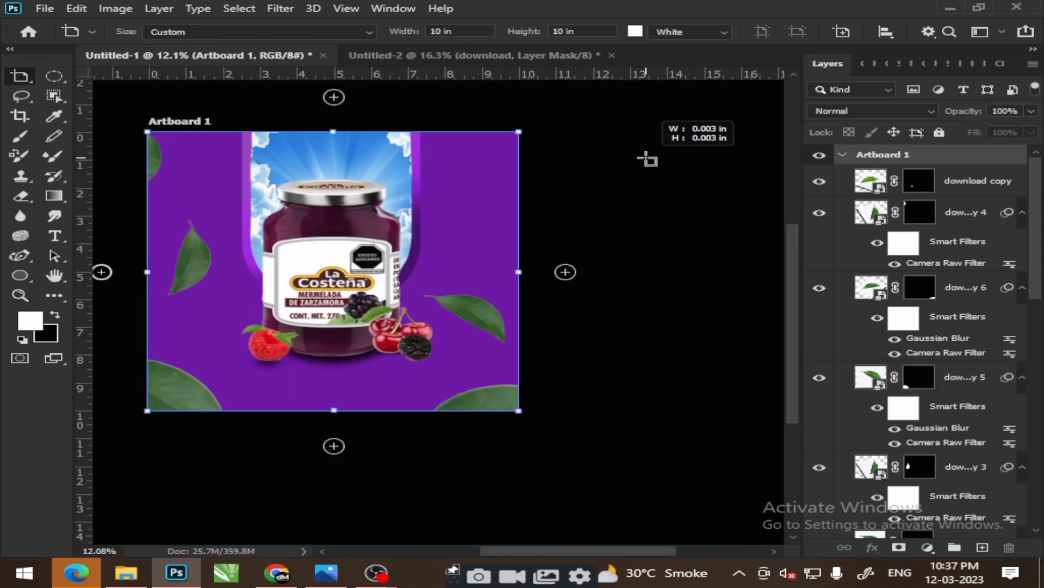
pyautogui.click(158, 156)
pyautogui.click(292, 12)
pyautogui.moveTo(292, 181)
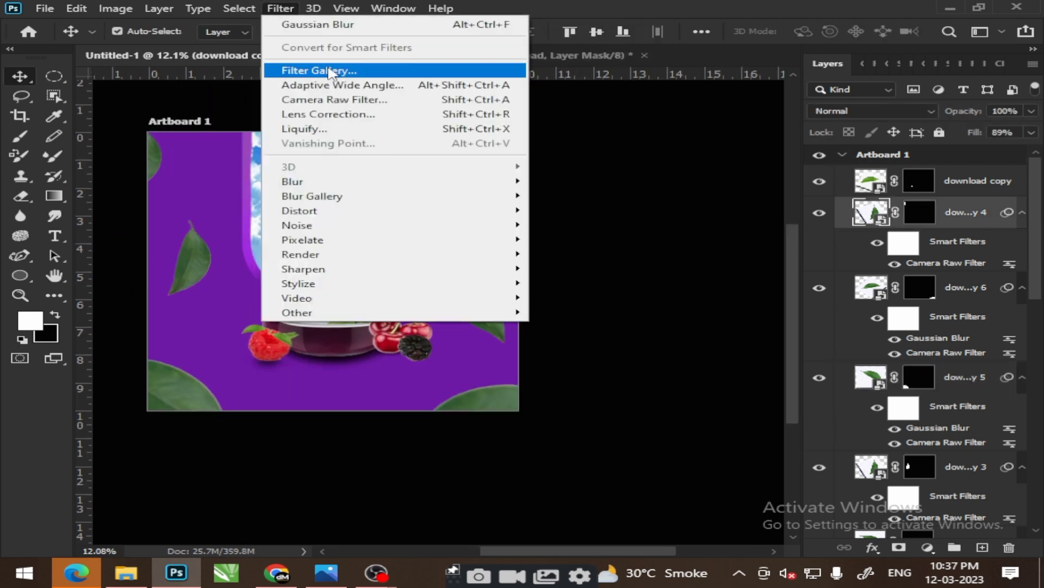
pyautogui.click(555, 196)
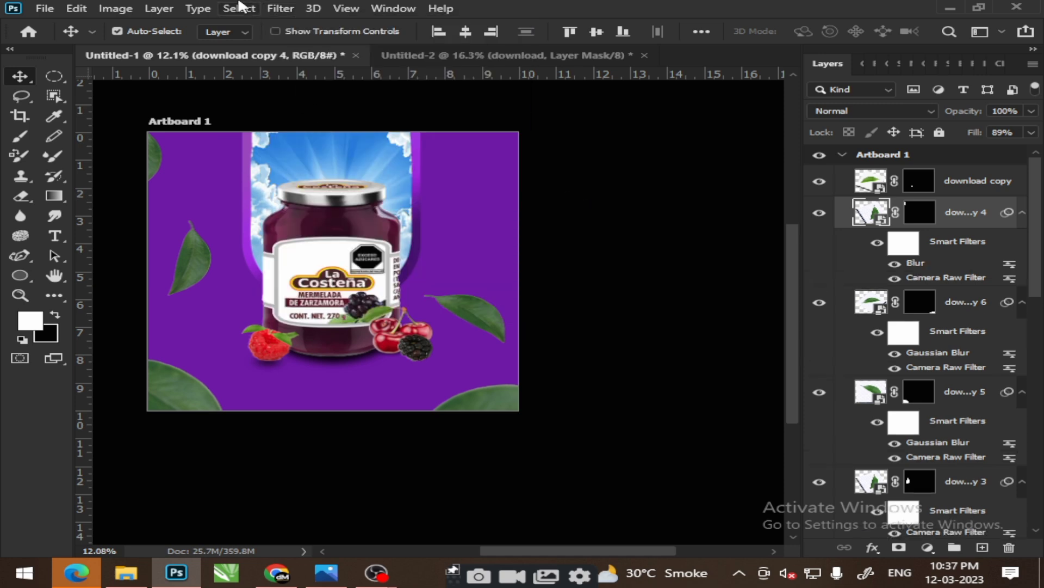
pyautogui.click(281, 9)
pyautogui.moveTo(292, 181)
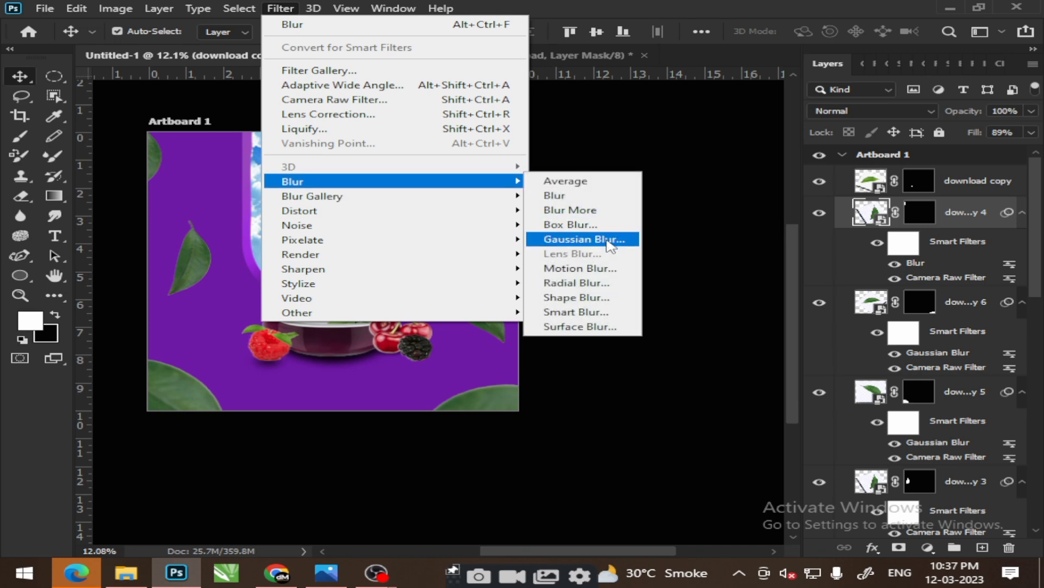
pyautogui.click(604, 240)
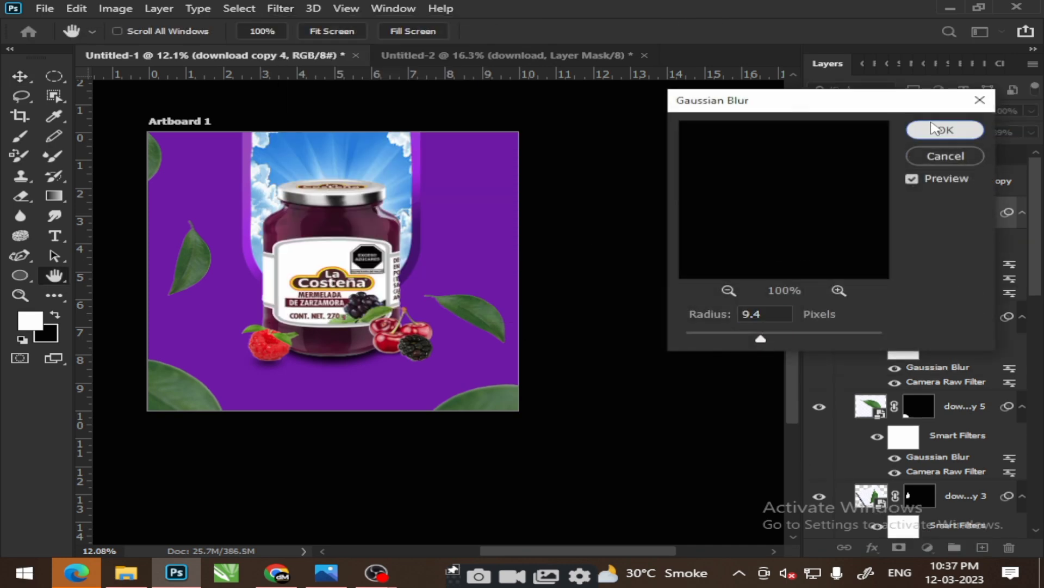
pyautogui.click(945, 130)
# Fade the bottom-left leaf to about 67% fill and download copy 6 to 80% opacity
pyautogui.click(175, 381)
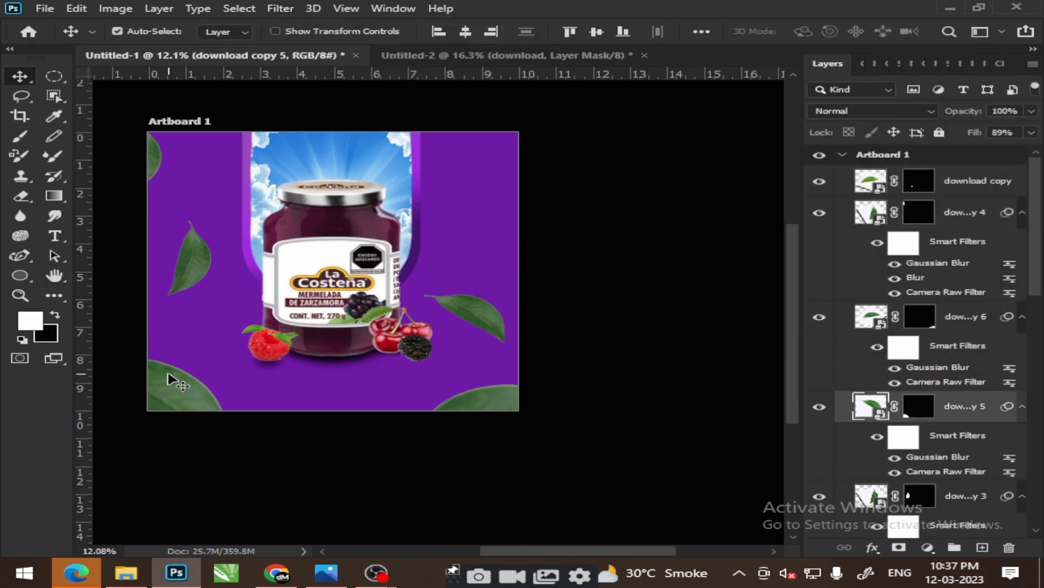
pyautogui.click(1031, 133)
pyautogui.moveTo(1015, 149); pyautogui.dragTo(998, 149)
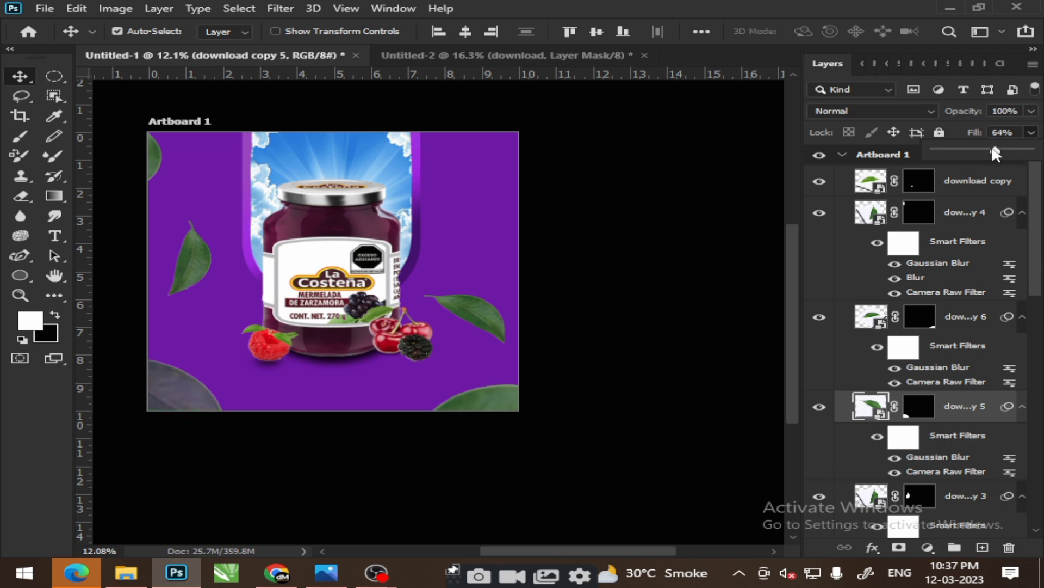
pyautogui.click(481, 396)
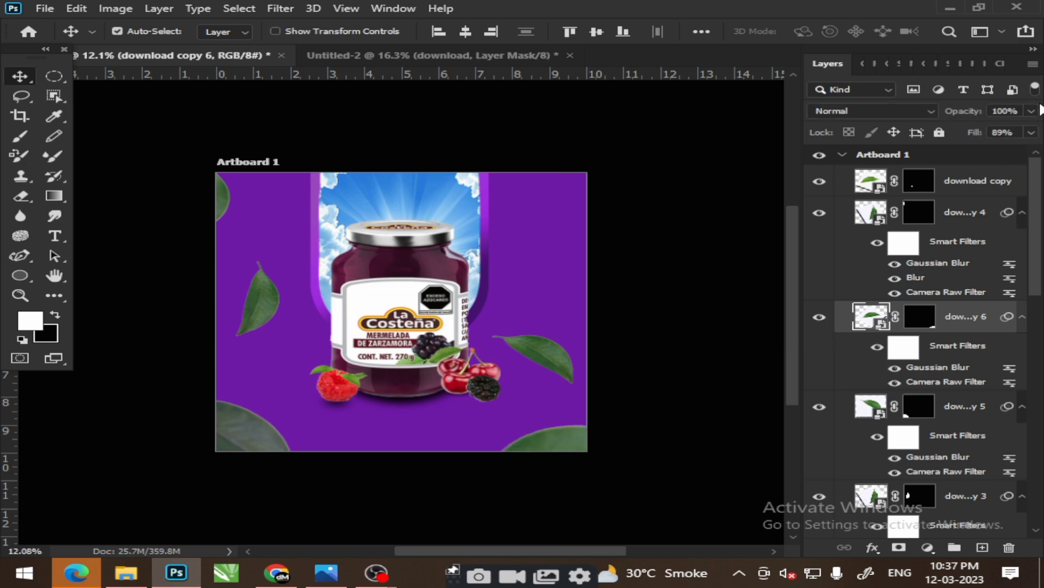
pyautogui.click(1031, 111)
pyautogui.moveTo(1033, 129); pyautogui.dragTo(1010, 129)
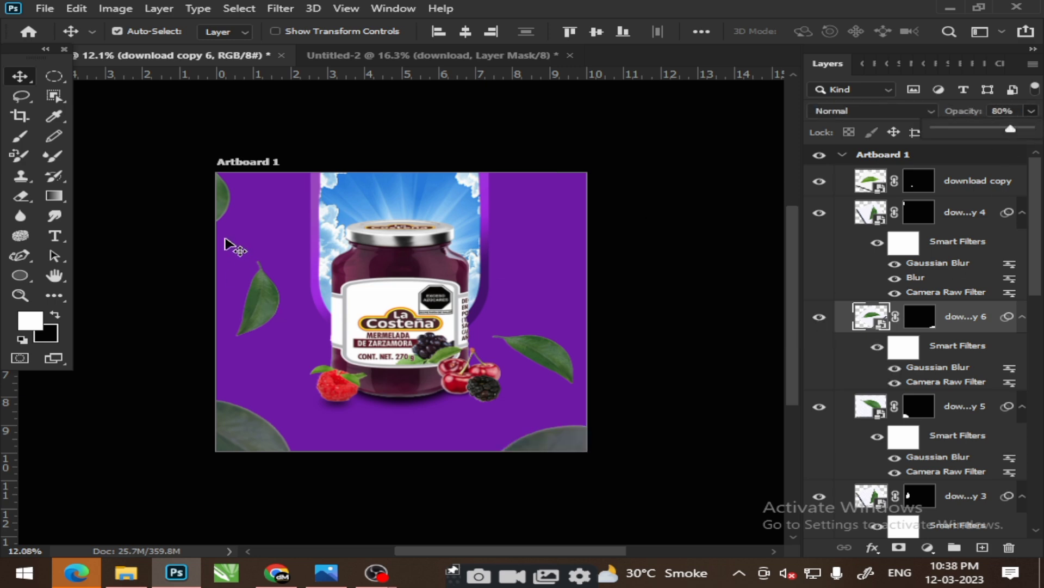
# Lower the opacity of the download copy 4 leaf, then deselect all layers
pyautogui.click(226, 201)
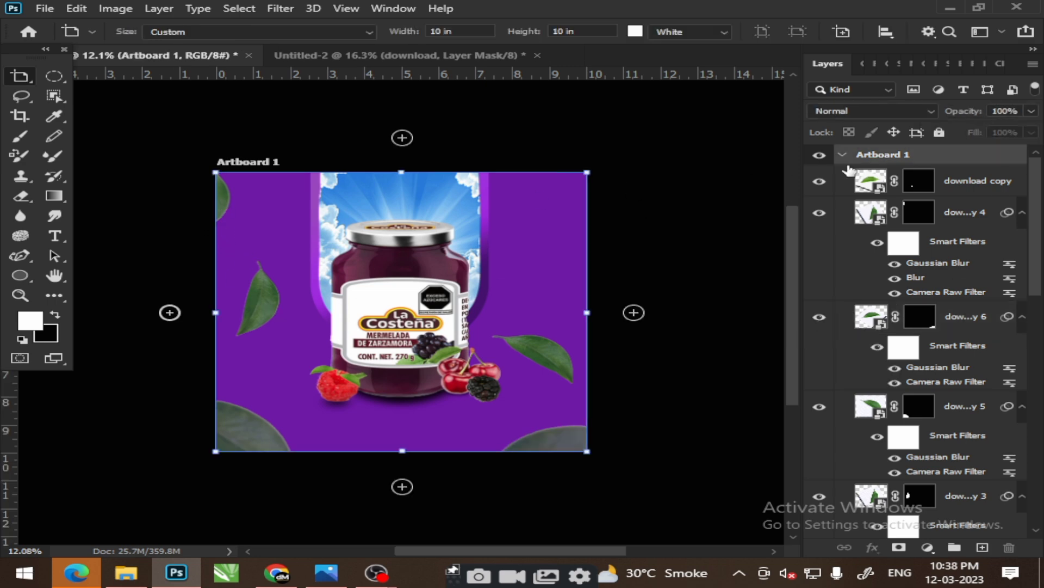
pyautogui.click(226, 201)
pyautogui.click(1031, 111)
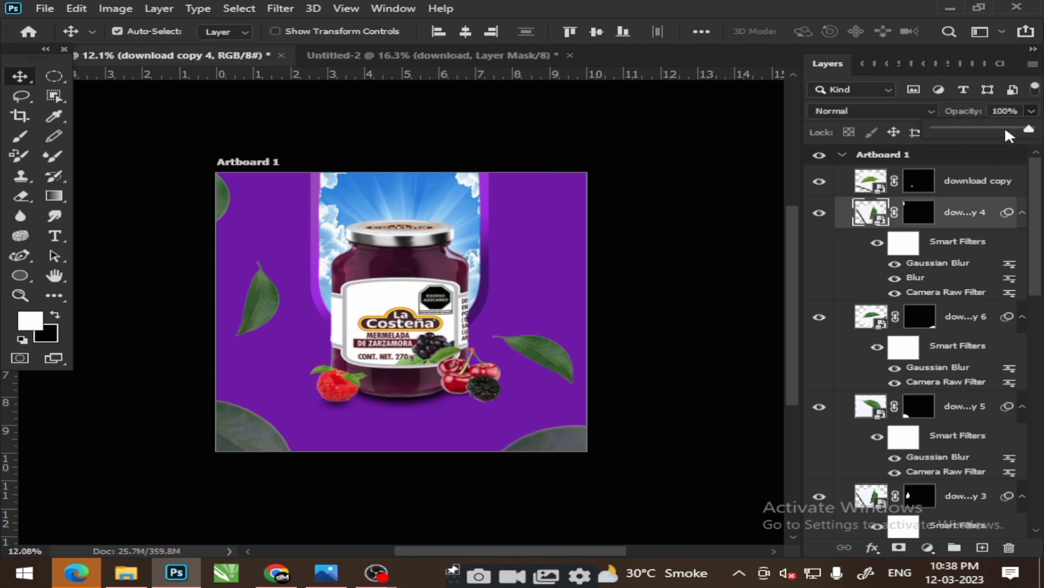
pyautogui.click(1005, 130)
pyautogui.click(609, 280)
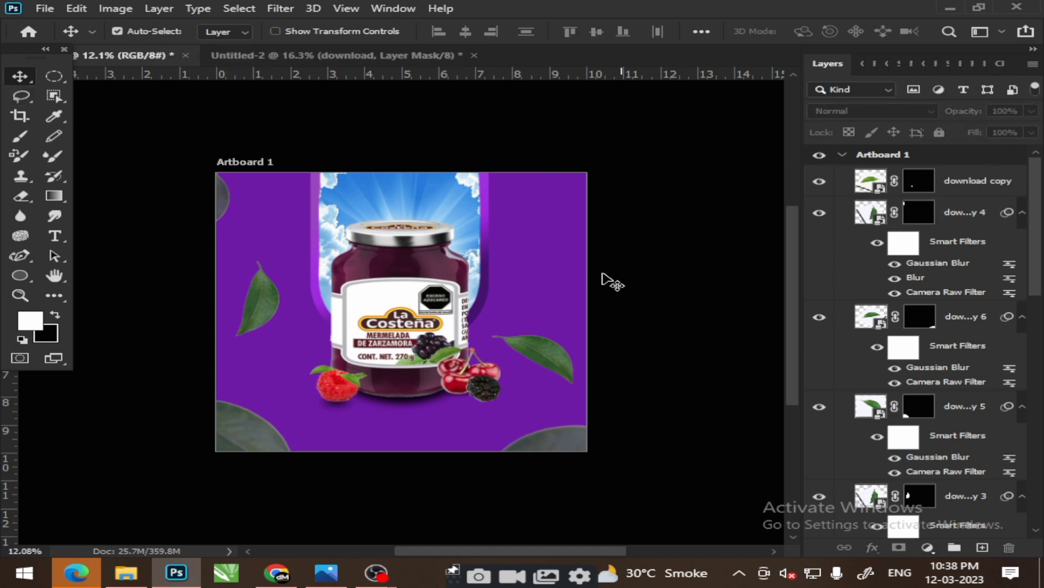
pyautogui.scroll(3, 527, 345)
pyautogui.scroll(-3, 514, 348)
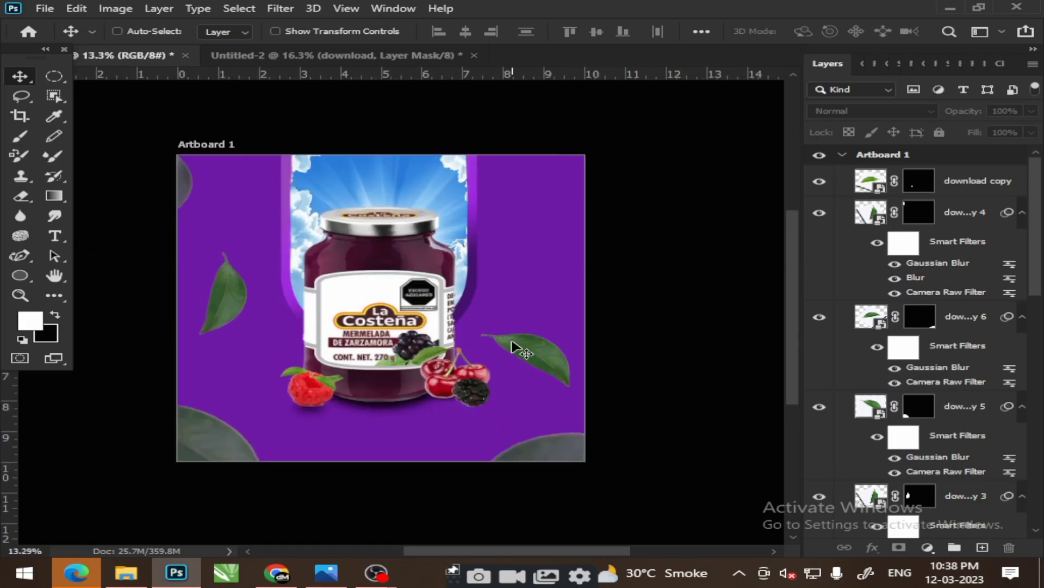
pyautogui.press('ctrl')
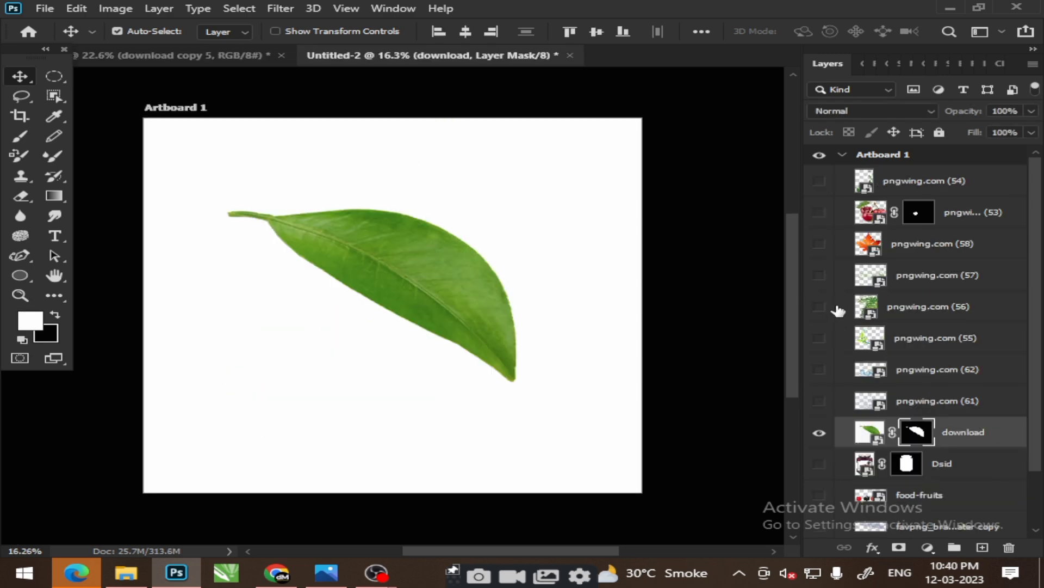
# Show the blue water image layer and drag it into the poster document
pyautogui.scroll(-2, 876, 377)
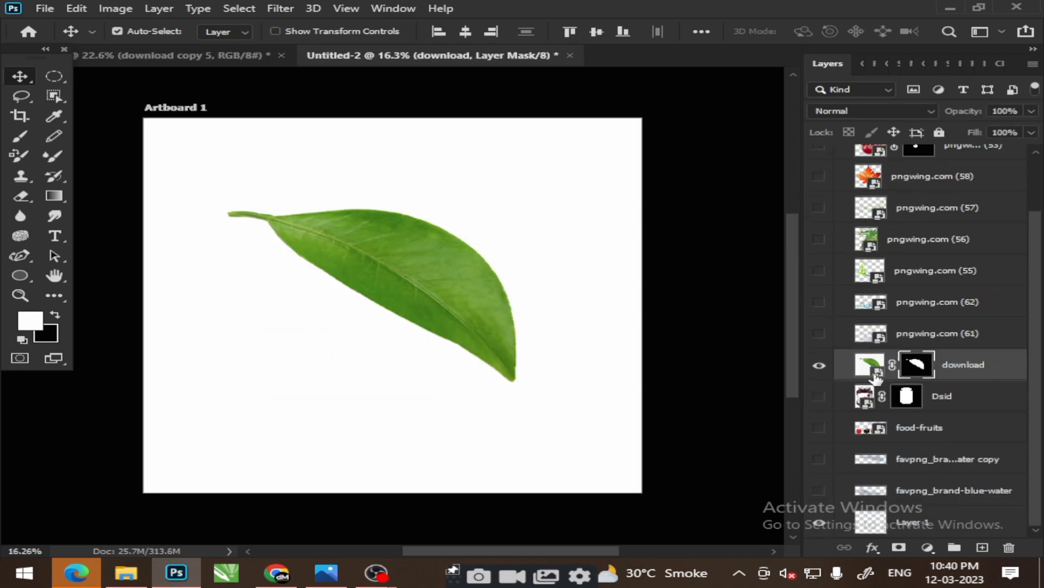
pyautogui.click(819, 460)
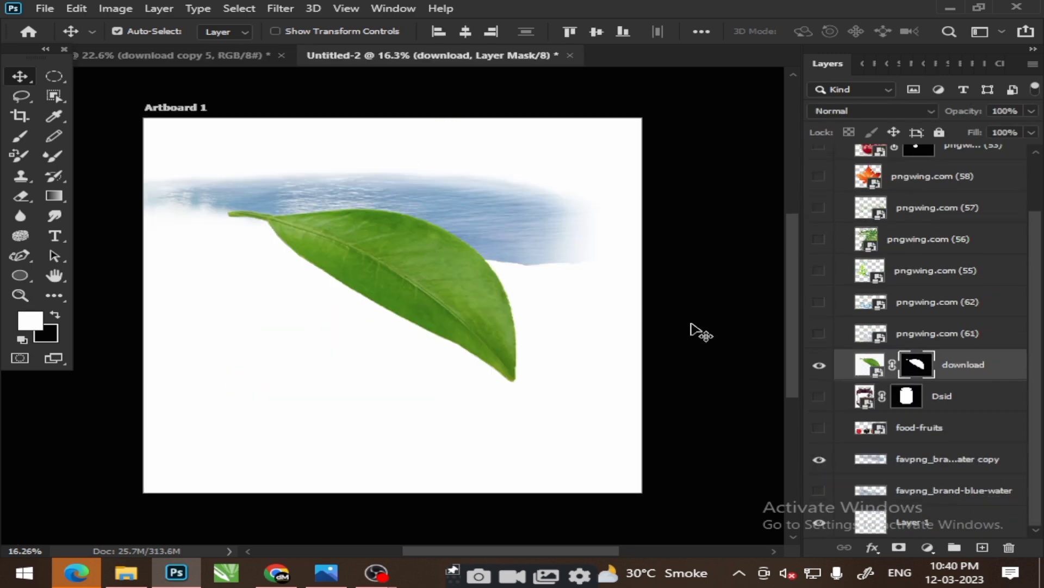
pyautogui.moveTo(415, 195); pyautogui.dragTo(430, 103)
pyautogui.click(242, 57)
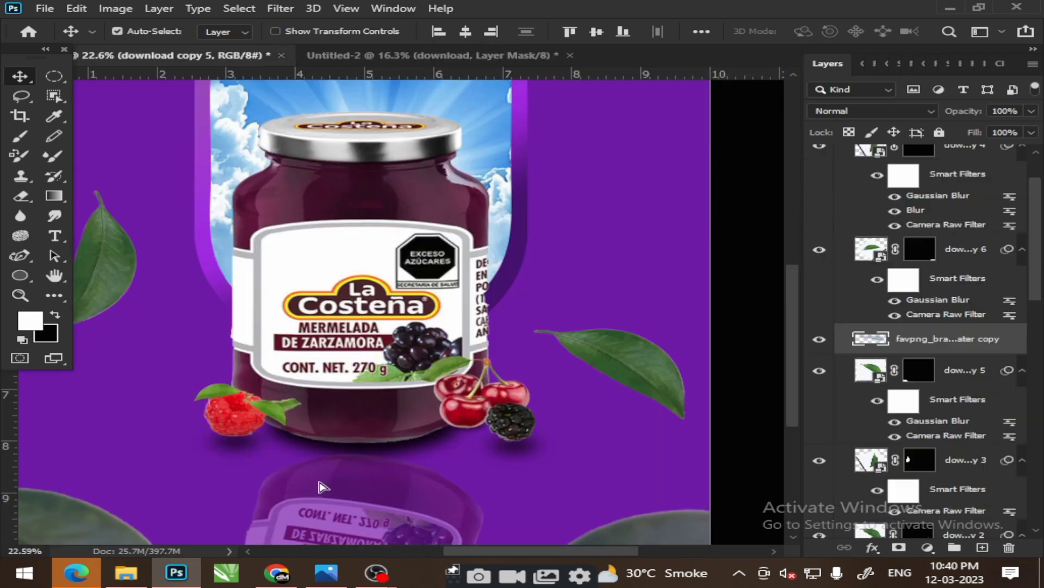
pyautogui.moveTo(243, 56)
pyautogui.mouseDown()
pyautogui.moveTo(341, 459)
pyautogui.moveTo(383, 506)
pyautogui.moveTo(382, 481)
pyautogui.mouseUp()
# Duplicate the water image into copies tiled along the poster's bottom edge
pyautogui.scroll(-3, 341, 459)
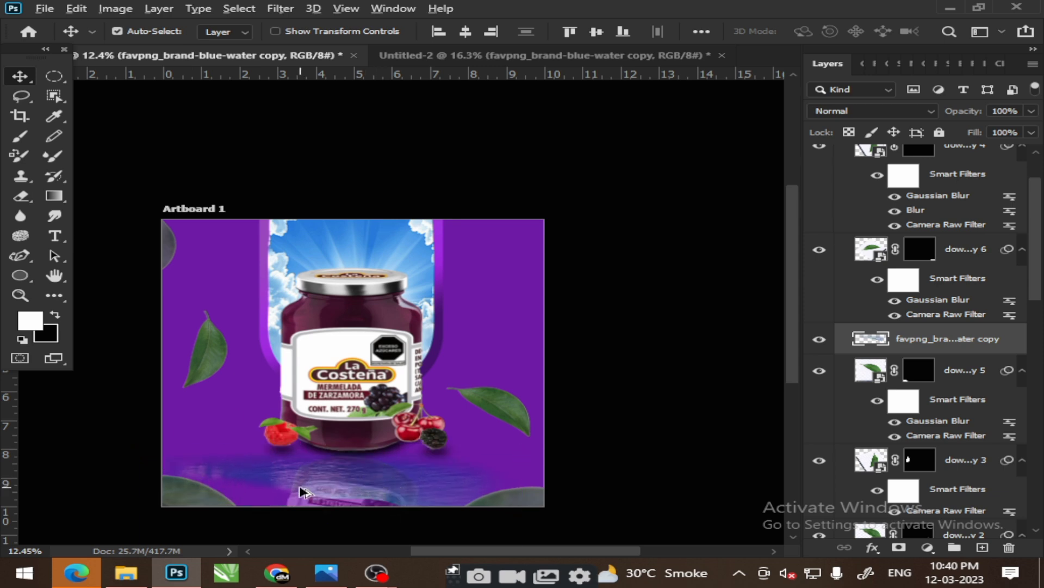
pyautogui.scroll(3, 303, 491)
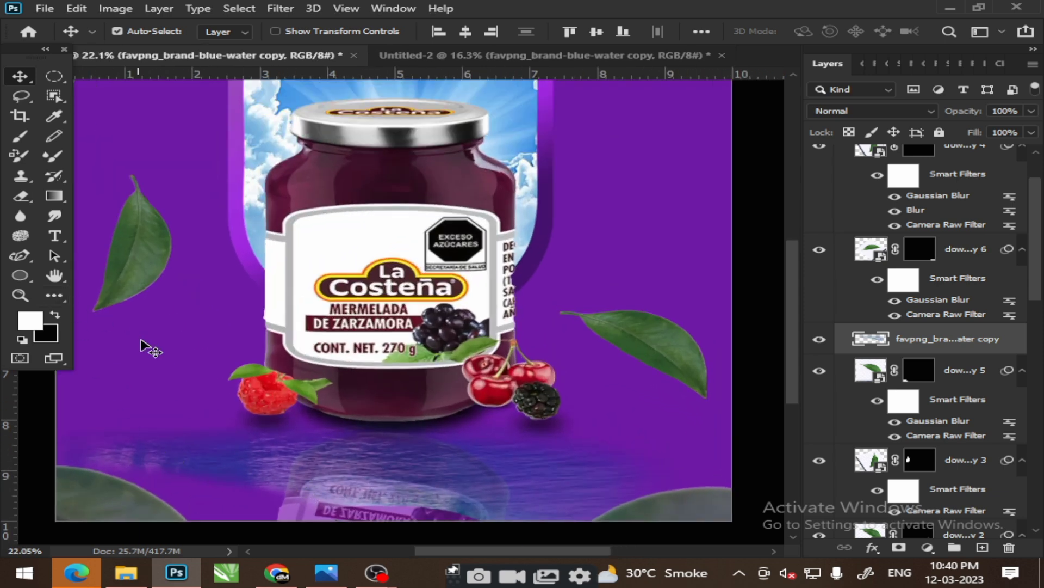
pyautogui.moveTo(362, 453)
pyautogui.mouseDown()
pyautogui.moveTo(340, 516)
pyautogui.moveTo(303, 501)
pyautogui.moveTo(336, 496)
pyautogui.mouseUp()
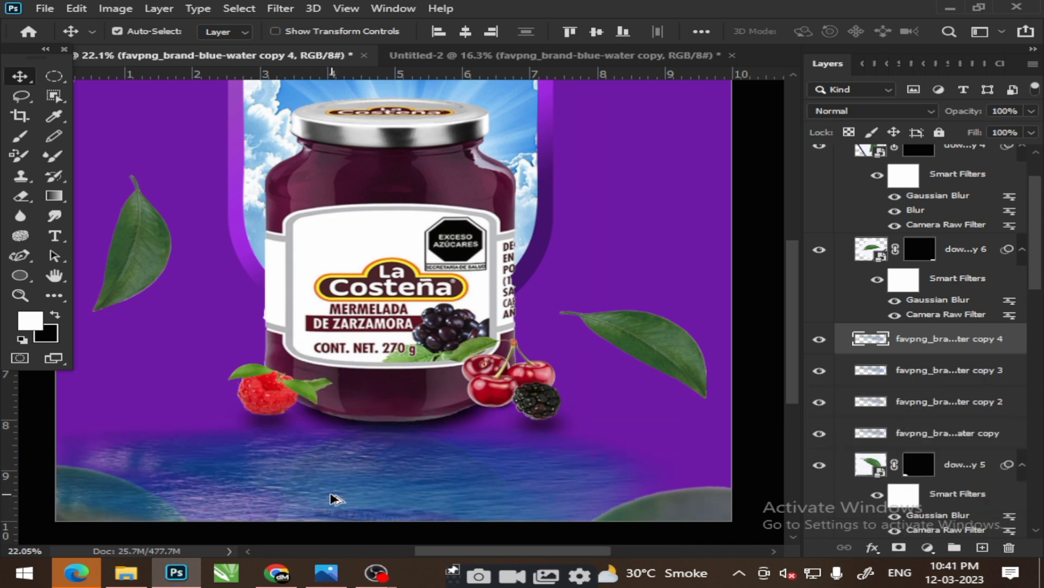
pyautogui.moveTo(354, 457); pyautogui.dragTo(344, 451)
pyautogui.moveTo(405, 459)
pyautogui.mouseDown()
pyautogui.moveTo(613, 480)
pyautogui.moveTo(442, 450)
pyautogui.mouseUp()
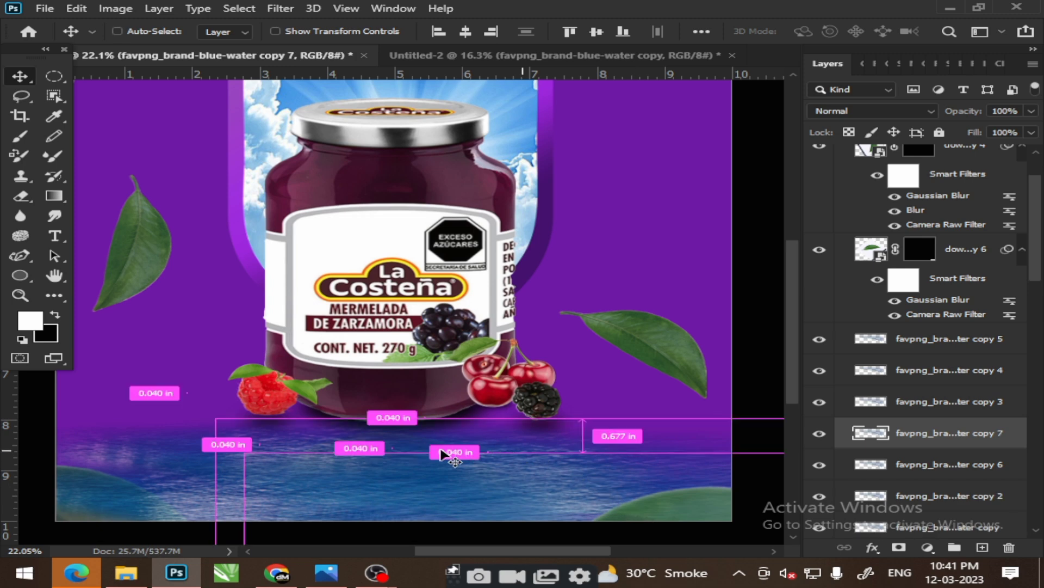
pyautogui.scroll(-3, 451, 468)
pyautogui.scroll(2, 490, 476)
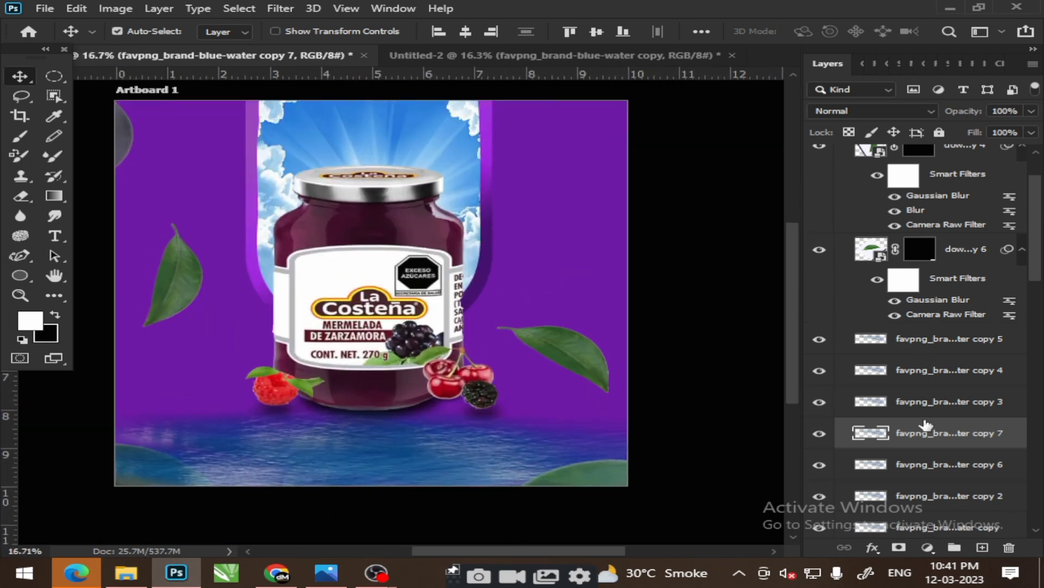
pyautogui.scroll(-3, 926, 423)
# Merge the water copies into one layer and move it beneath the jar layers
pyautogui.click(913, 445)
pyautogui.keyDown('shift'); pyautogui.click(906, 266); pyautogui.keyUp('shift')
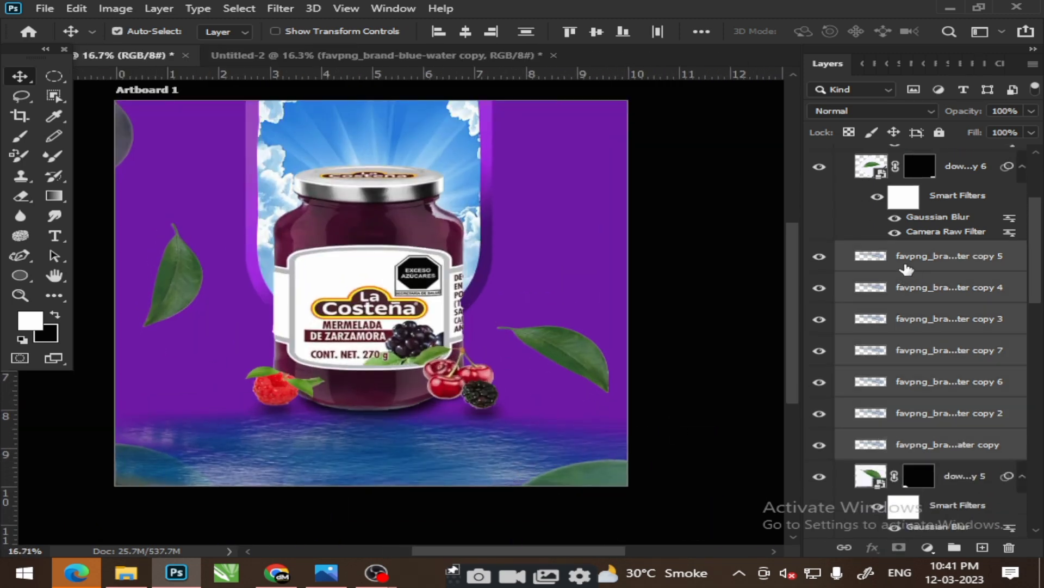
pyautogui.hotkey('ctrl', 'e')
pyautogui.moveTo(932, 260)
pyautogui.mouseDown()
pyautogui.moveTo(949, 496)
pyautogui.moveTo(932, 435)
pyautogui.mouseUp()
pyautogui.scroll(-3, 933, 419)
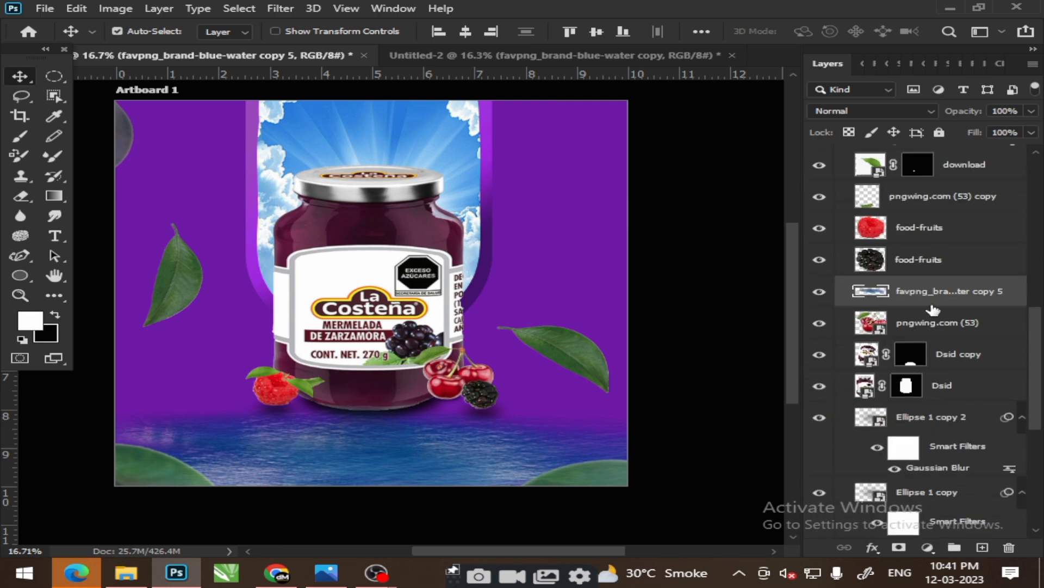
pyautogui.moveTo(933, 297); pyautogui.dragTo(939, 407)
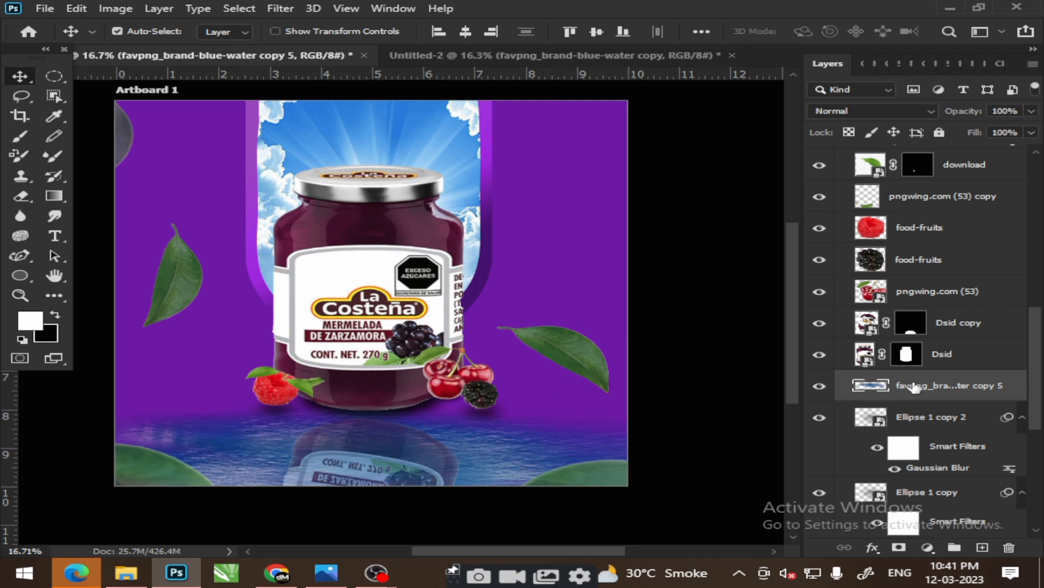
pyautogui.click(908, 110)
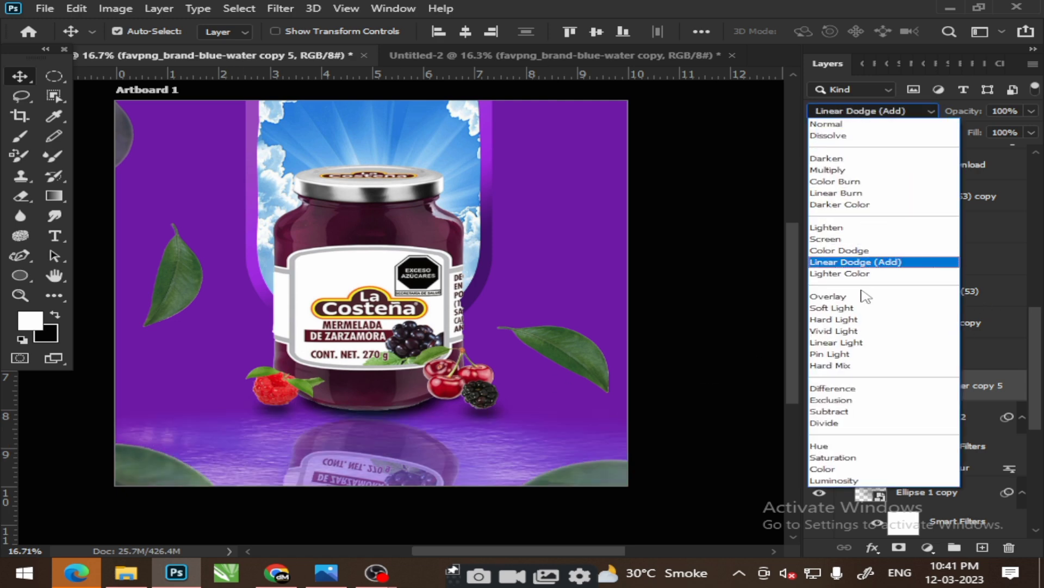
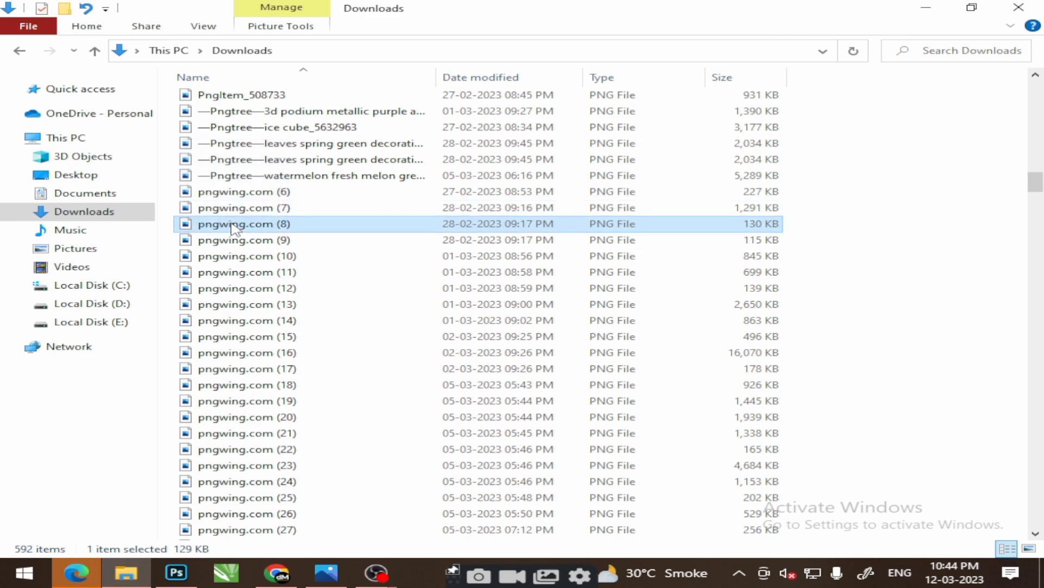
# Select the bird images pngwing.com (8) and pngwing.com (9) in the Downloads folder
pyautogui.moveTo(237, 215); pyautogui.dragTo(283, 405)
pyautogui.keyDown('ctrl'); pyautogui.click(234, 242); pyautogui.keyUp('ctrl')
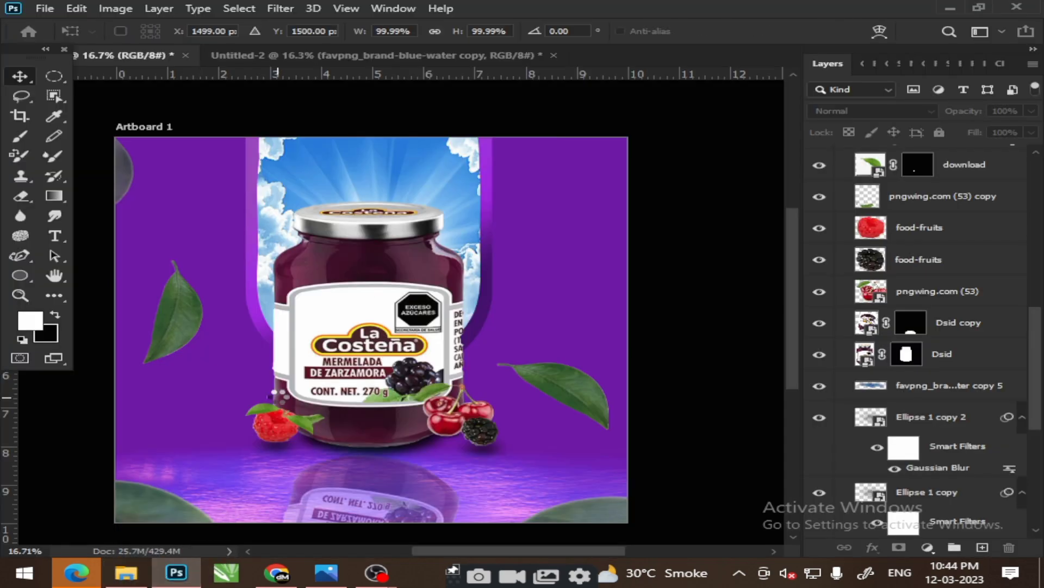
# Place both bird PNGs and shrink the flock to about half size in the upper-left sky
pyautogui.moveTo(595, 471)
pyautogui.mouseDown()
pyautogui.moveTo(257, 255)
pyautogui.moveTo(342, 201)
pyautogui.mouseUp()
pyautogui.press('Return')
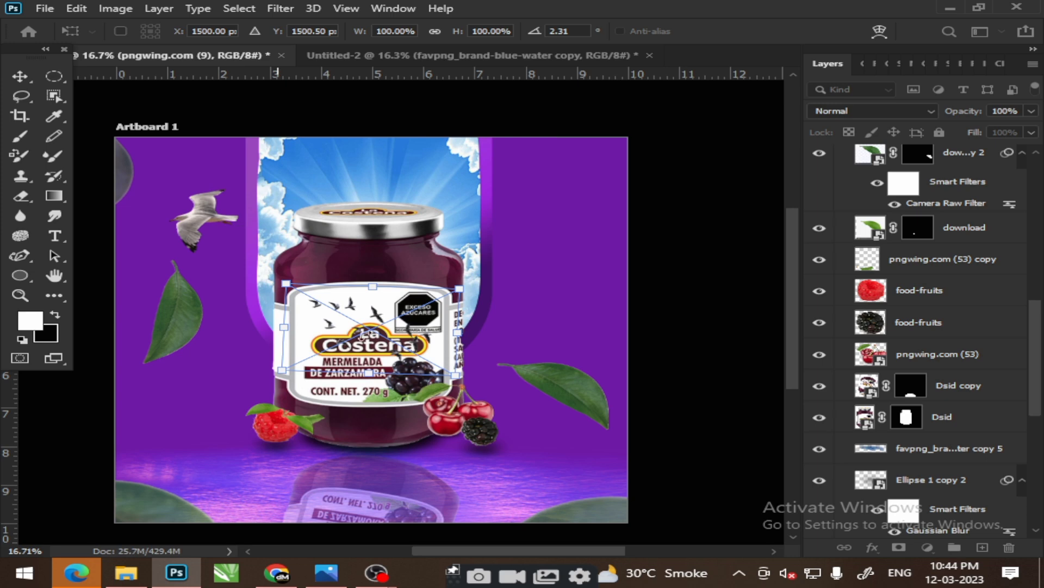
pyautogui.press('Return')
pyautogui.moveTo(350, 313); pyautogui.dragTo(384, 218)
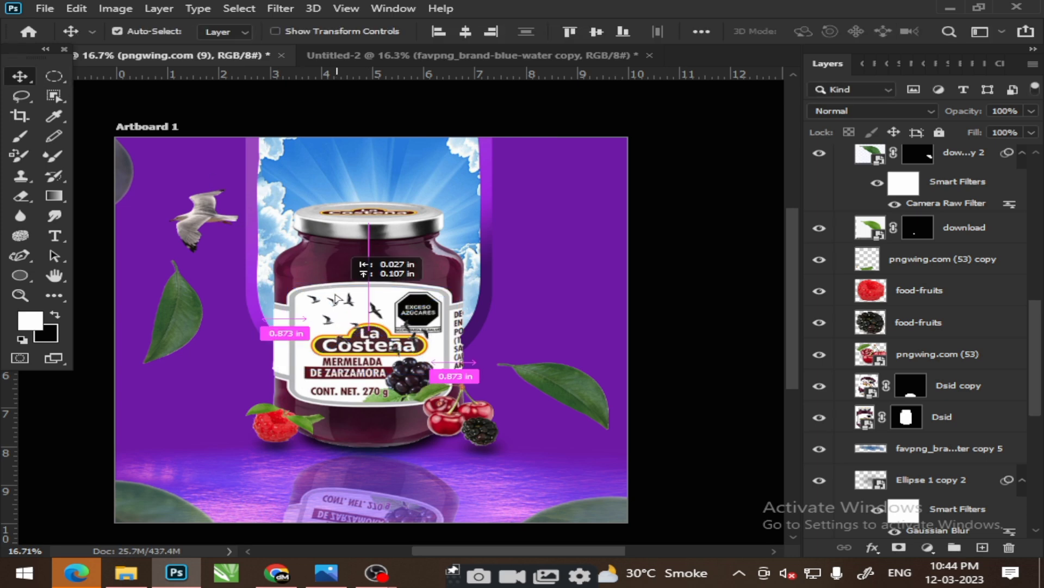
pyautogui.hotkey('ctrl', 't')
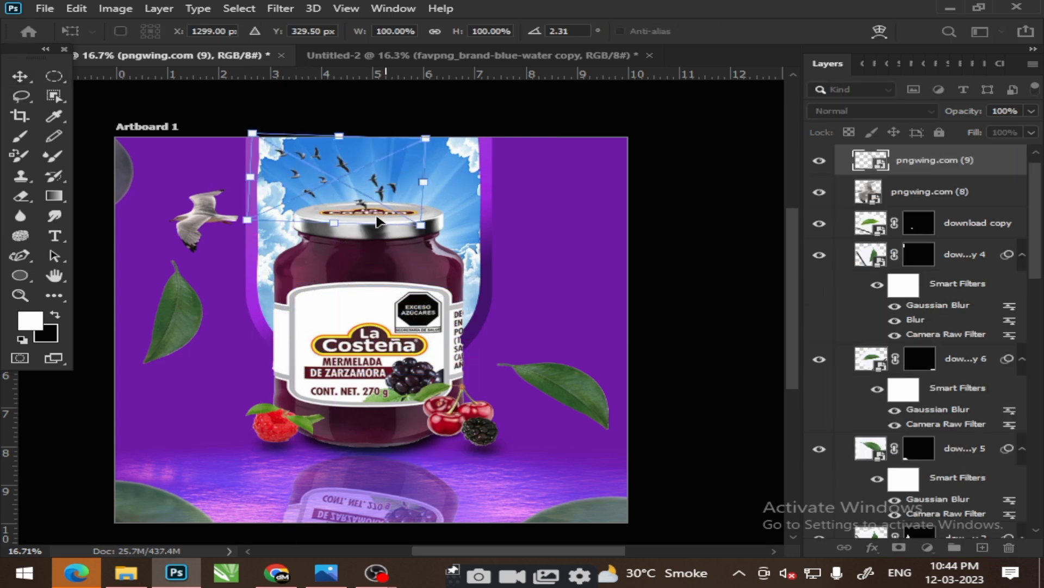
pyautogui.scroll(3, 384, 219)
pyautogui.moveTo(451, 233); pyautogui.dragTo(300, 166)
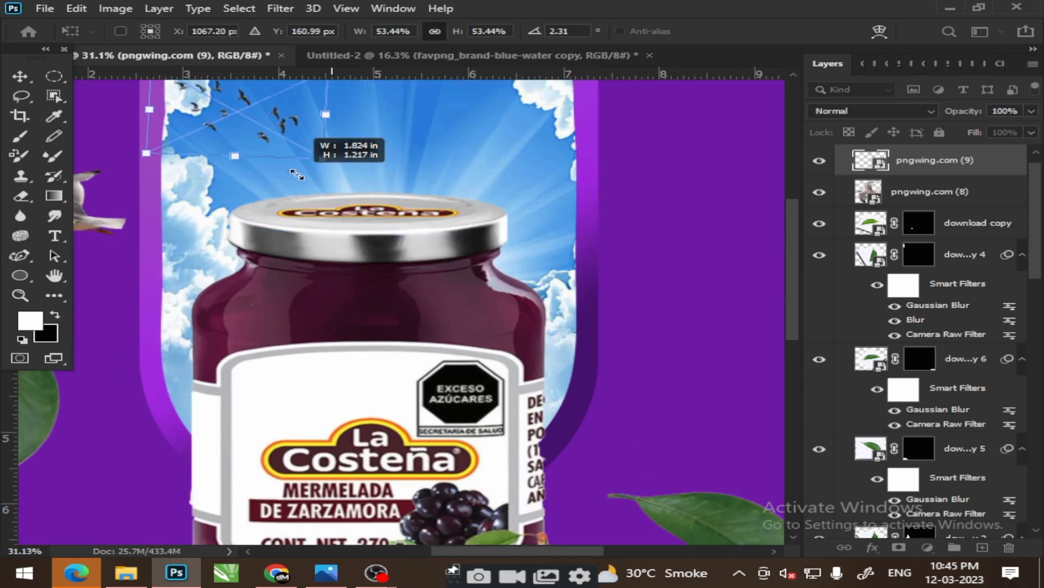
pyautogui.moveTo(240, 213); pyautogui.dragTo(252, 139)
pyautogui.press('Return')
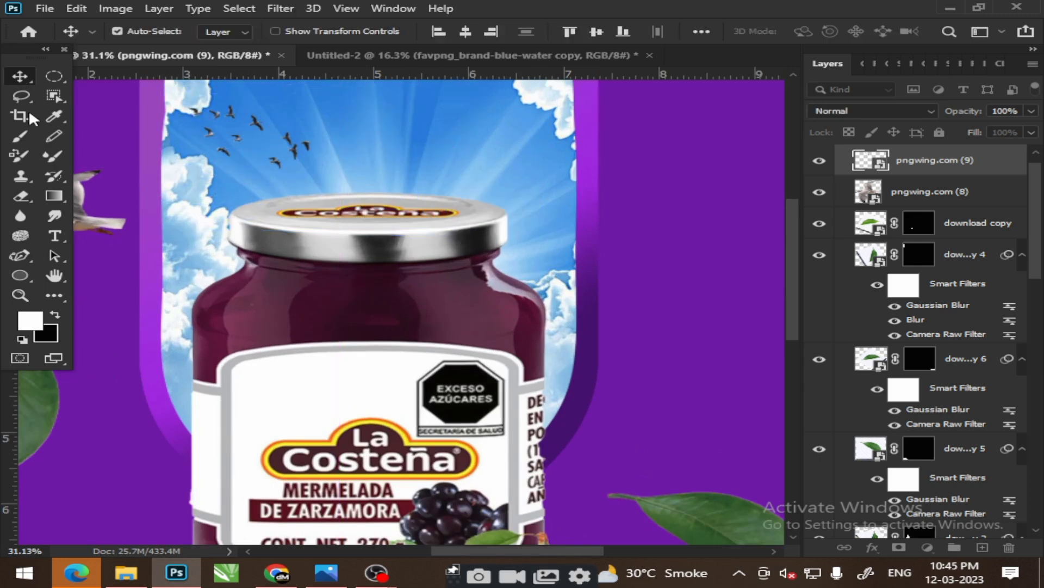
# Flip the seagull horizontally, shrink it and move it into the upper-right sky
pyautogui.moveTo(101, 215); pyautogui.dragTo(503, 182)
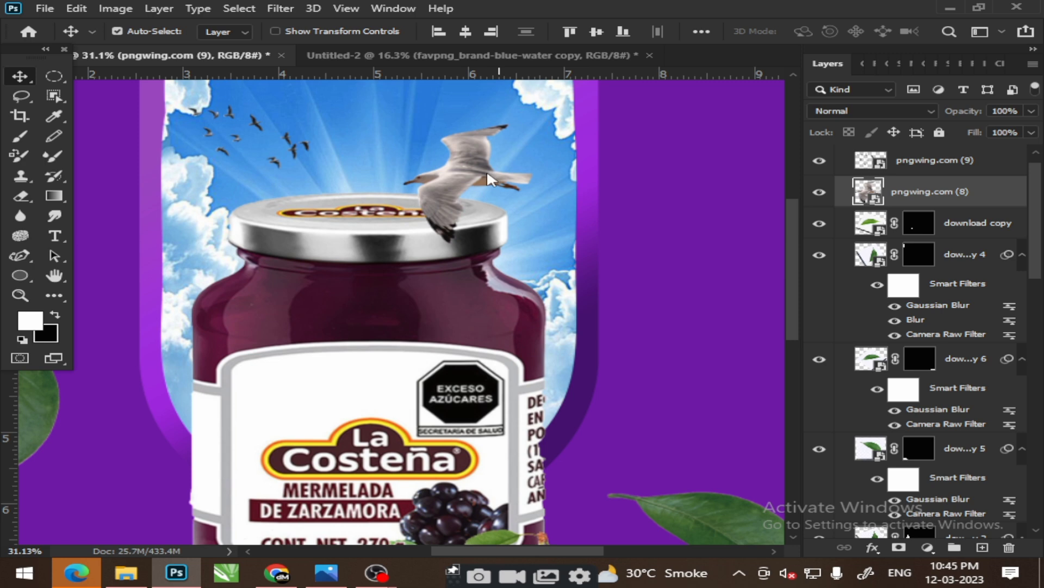
pyautogui.hotkey('ctrl', 't')
pyautogui.rightClick(487, 176)
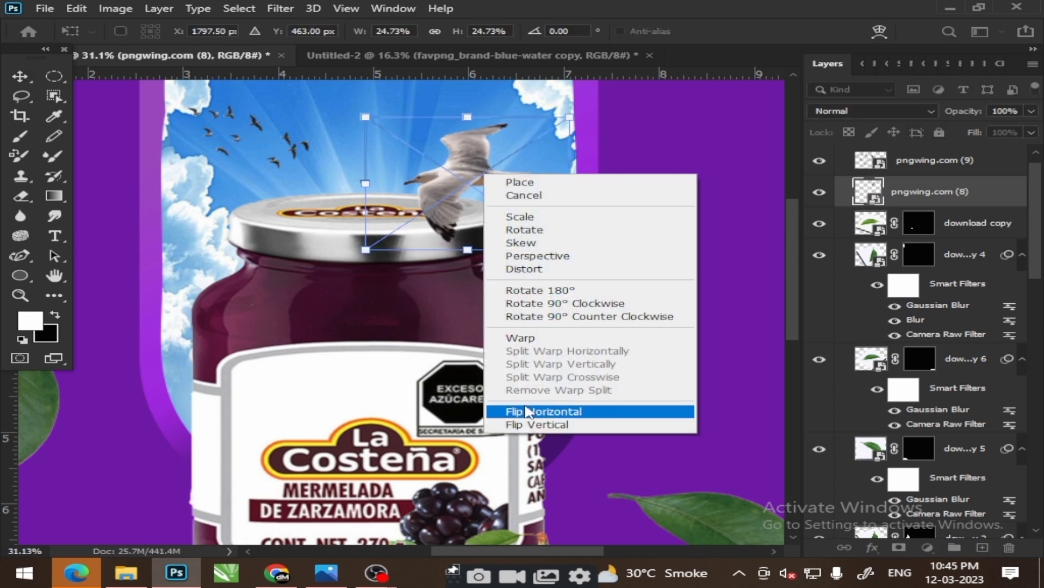
pyautogui.click(516, 409)
pyautogui.moveTo(570, 250)
pyautogui.mouseDown()
pyautogui.moveTo(497, 202)
pyautogui.moveTo(535, 188)
pyautogui.mouseUp()
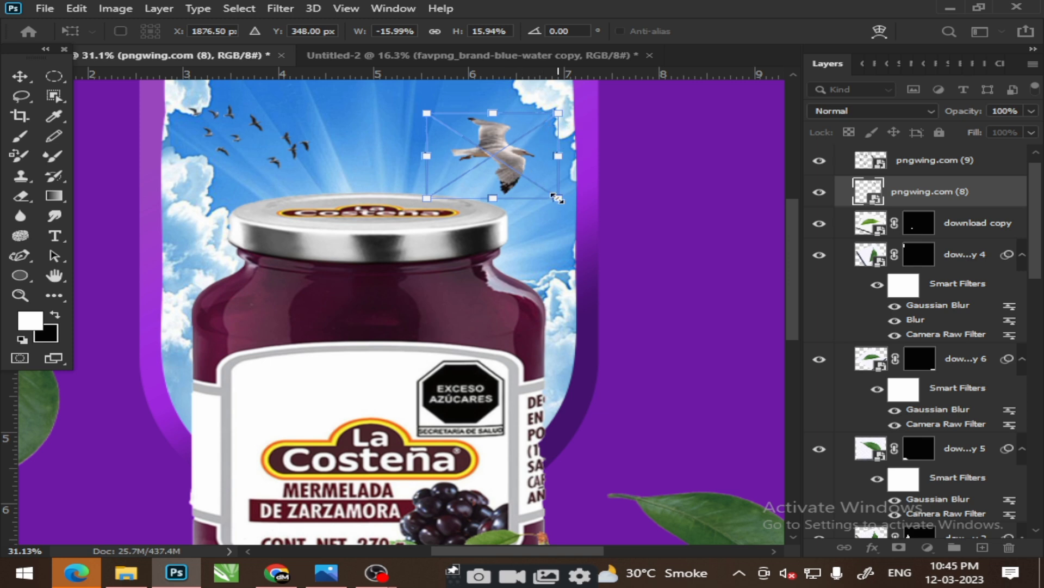
pyautogui.press('Return')
pyautogui.click(21, 76)
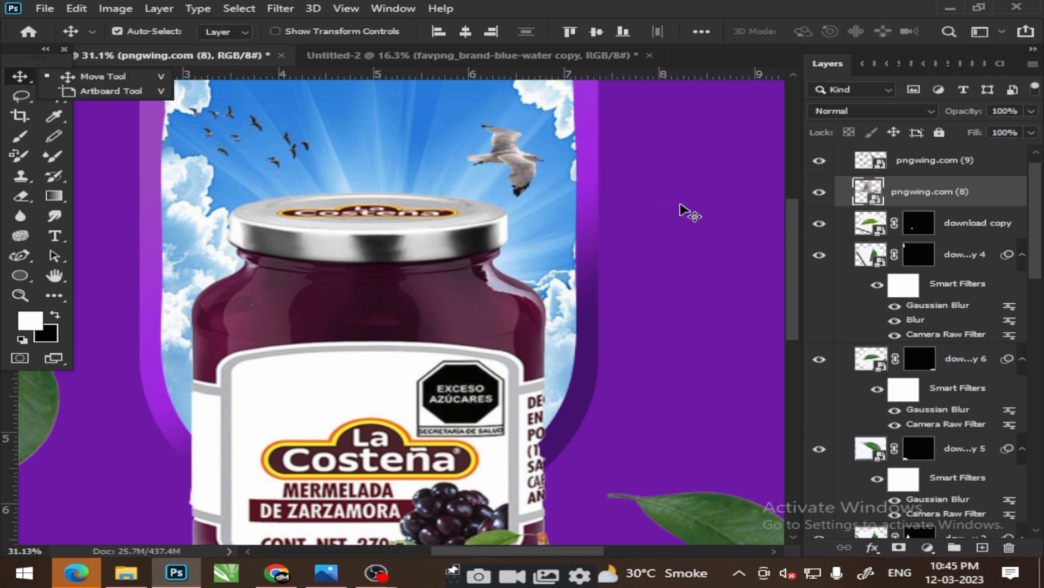
pyautogui.scroll(-3, 452, 255)
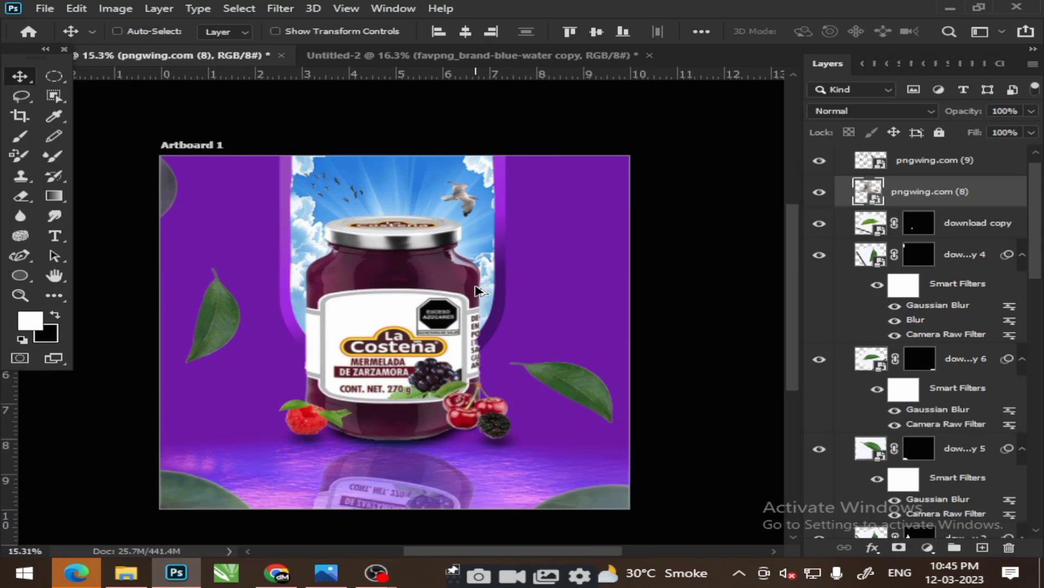
# Check the left-edge leaf's Camera Raw and Gaussian Blur filters, then hide that leaf layer
pyautogui.scroll(1, 476, 290)
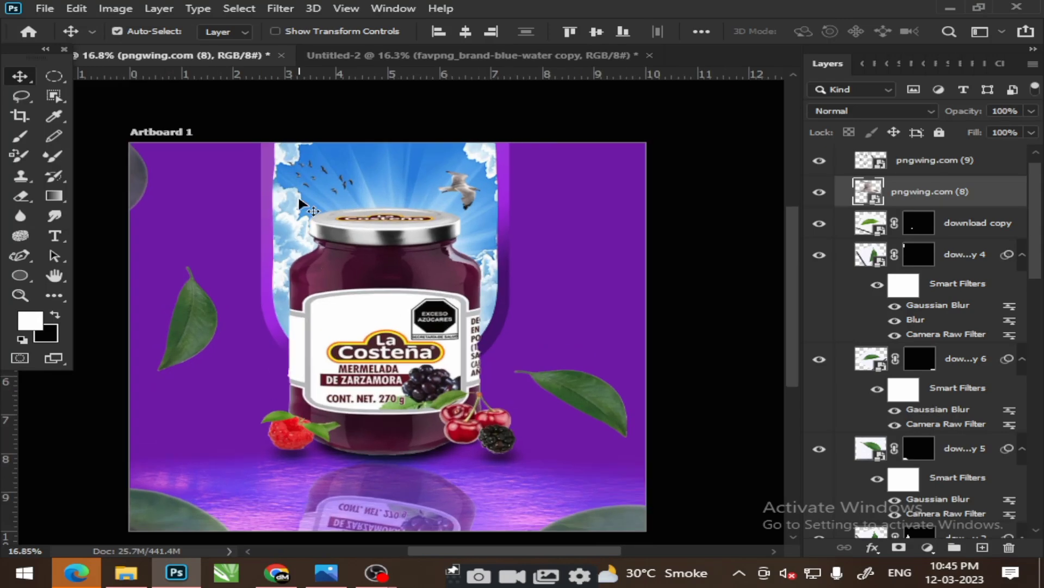
pyautogui.click(138, 179)
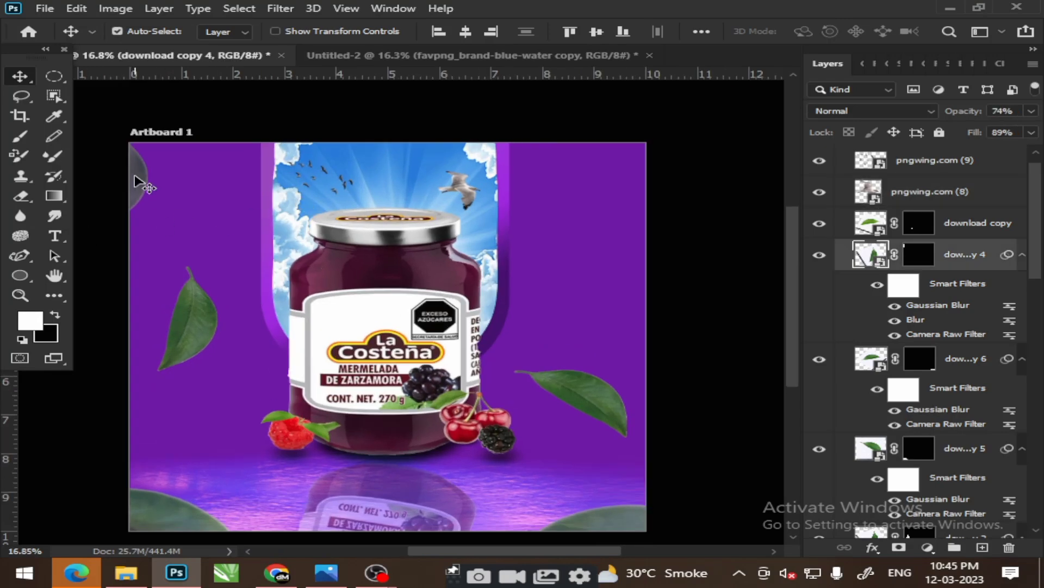
pyautogui.click(820, 254)
pyautogui.click(877, 284)
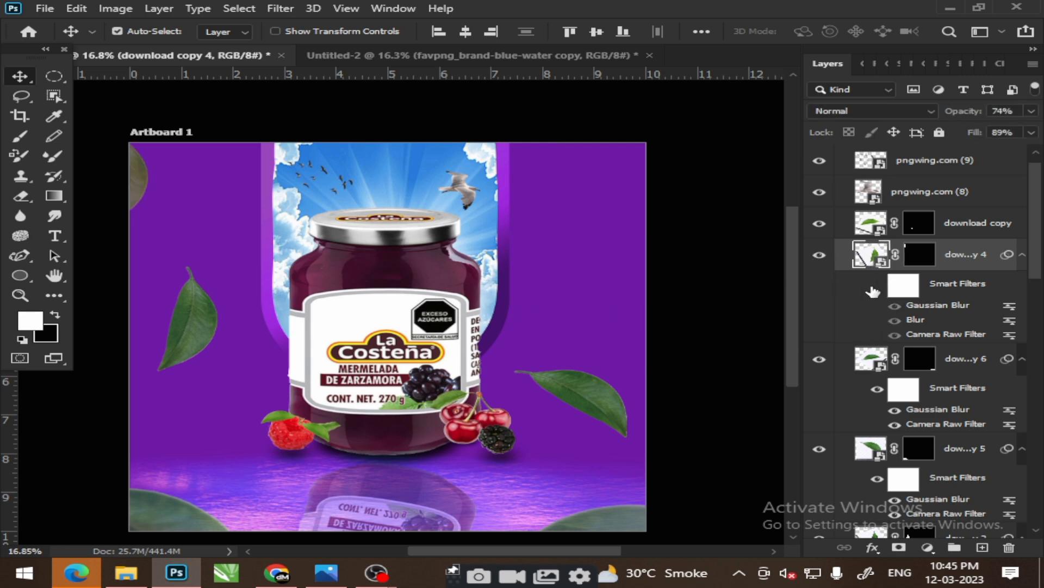
pyautogui.click(876, 284)
pyautogui.click(895, 334)
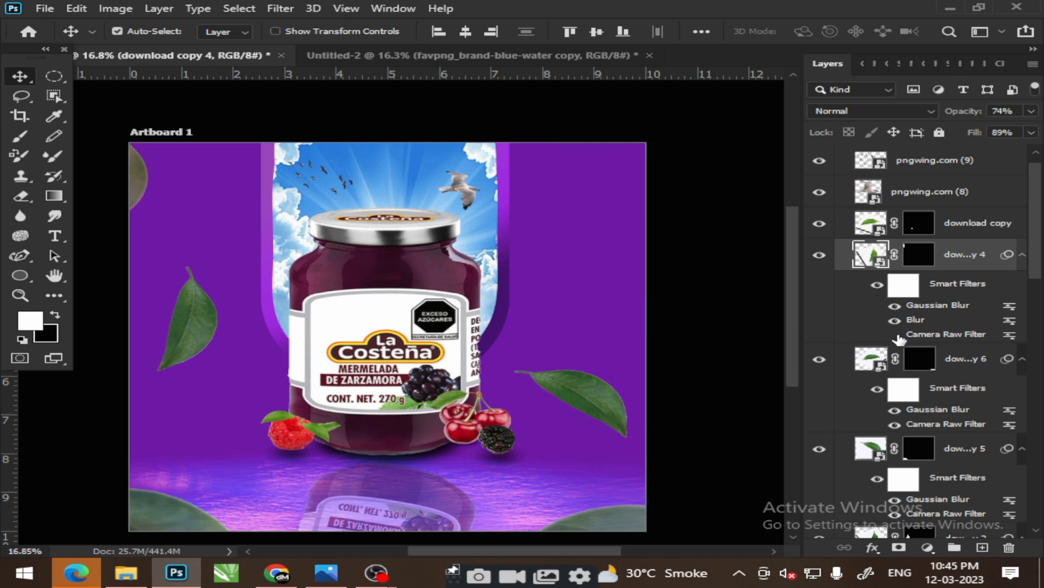
pyautogui.click(894, 306)
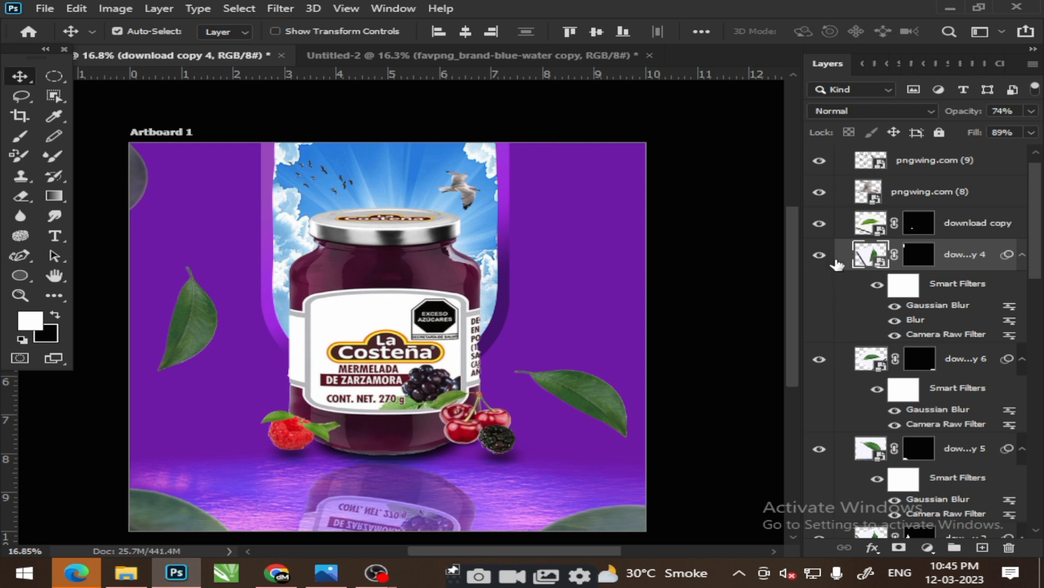
pyautogui.click(816, 255)
# Nudge the left leaf and place a copy of it near the artboard's upper-left corner
pyautogui.moveTo(200, 327); pyautogui.dragTo(209, 347)
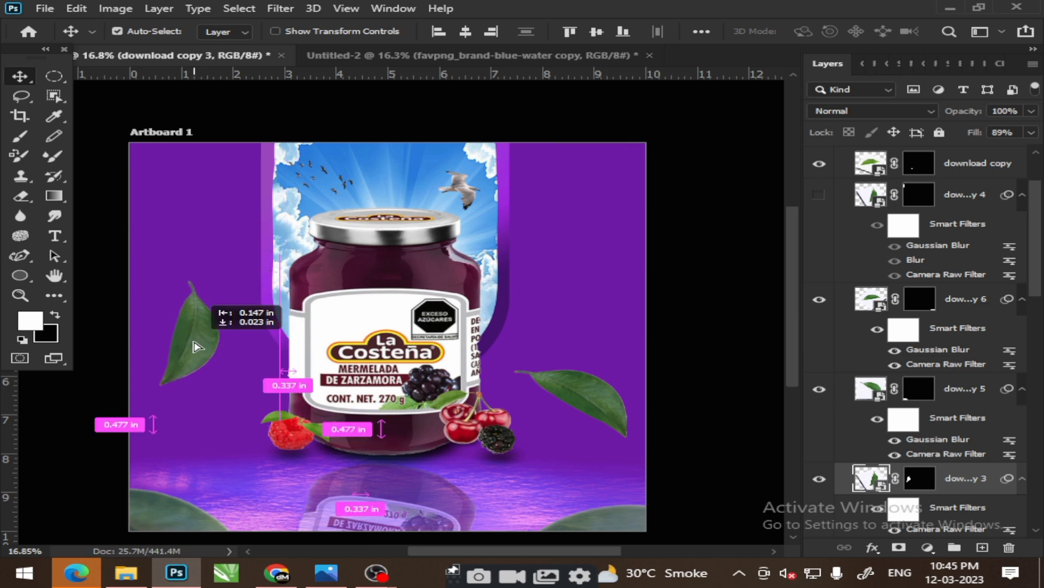
pyautogui.moveTo(196, 332)
pyautogui.mouseDown()
pyautogui.moveTo(147, 213)
pyautogui.moveTo(111, 178)
pyautogui.mouseUp()
pyautogui.click(239, 8)
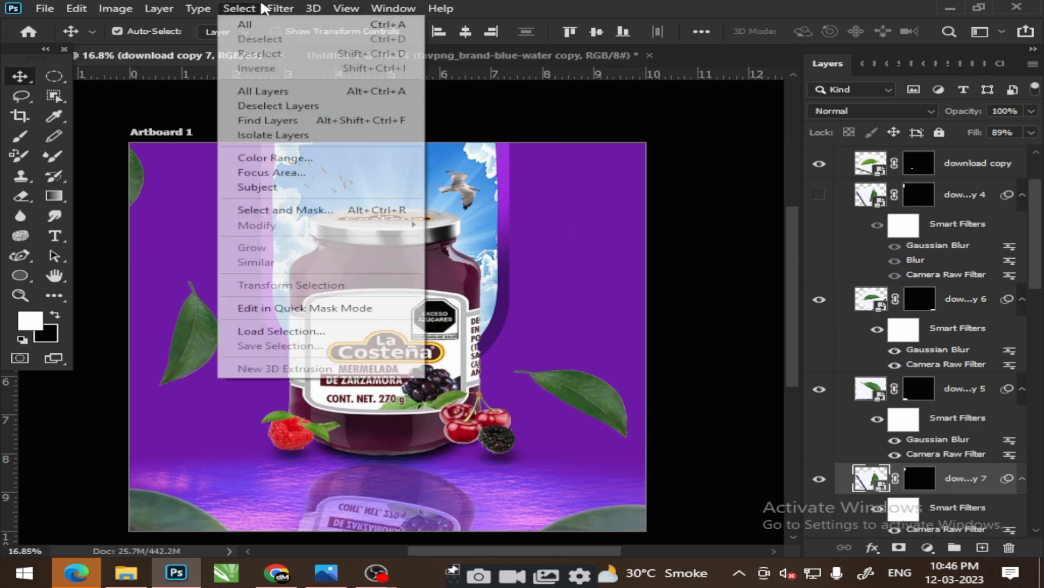
pyautogui.click(280, 9)
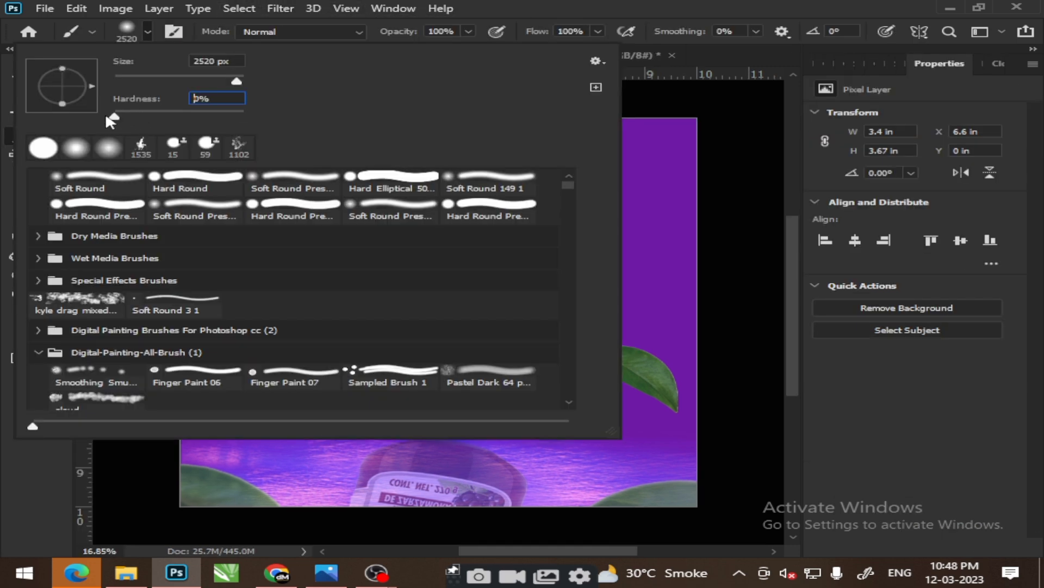
# Set the brush to 2874 px and place Layer 1 just above Rounded Rectangle 1
pyautogui.moveTo(234, 81); pyautogui.dragTo(238, 81)
pyautogui.click(237, 81)
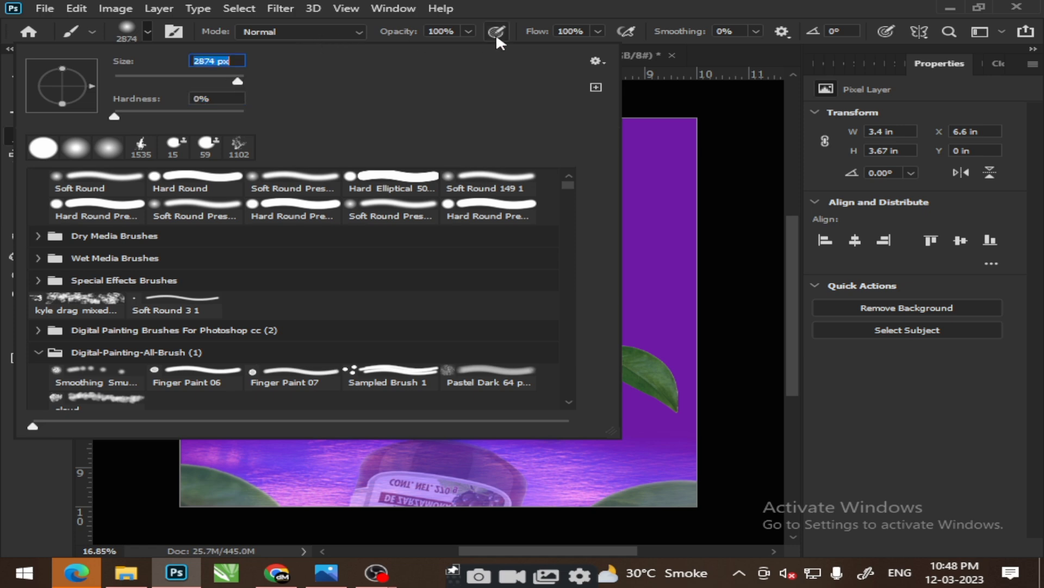
pyautogui.click(674, 108)
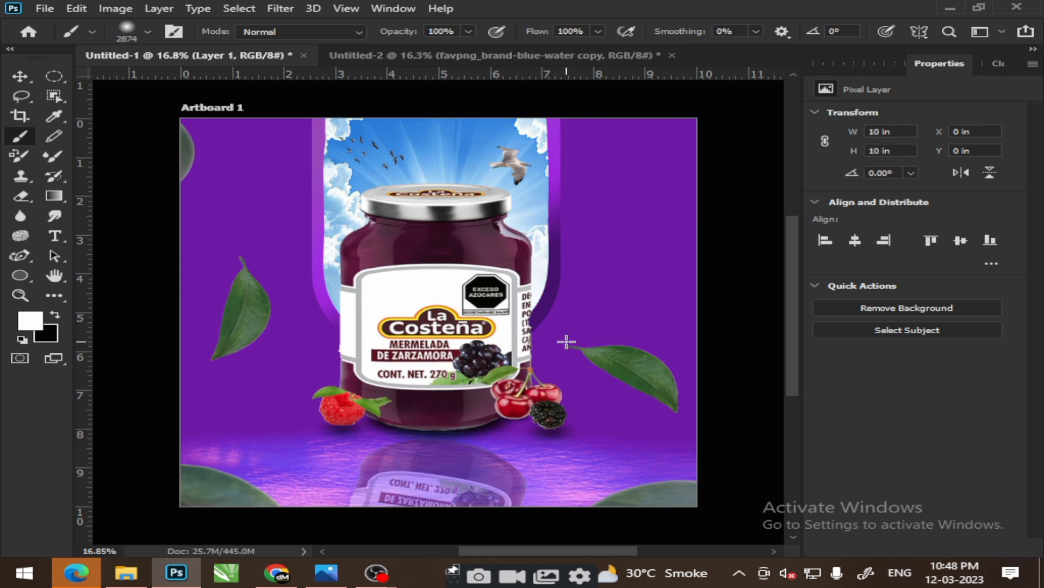
pyautogui.click(814, 64)
pyautogui.click(897, 308)
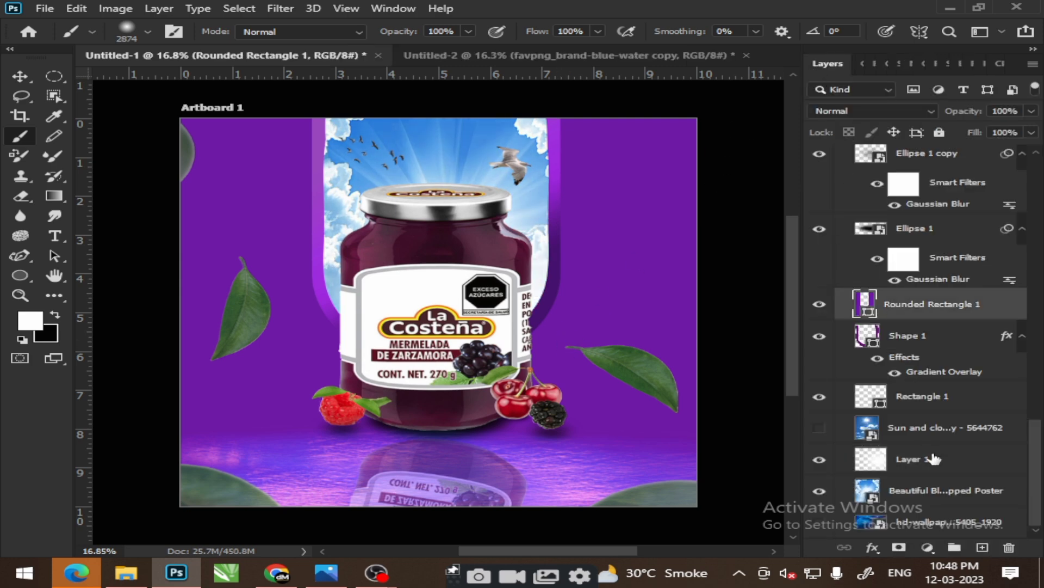
pyautogui.moveTo(934, 459); pyautogui.dragTo(848, 296)
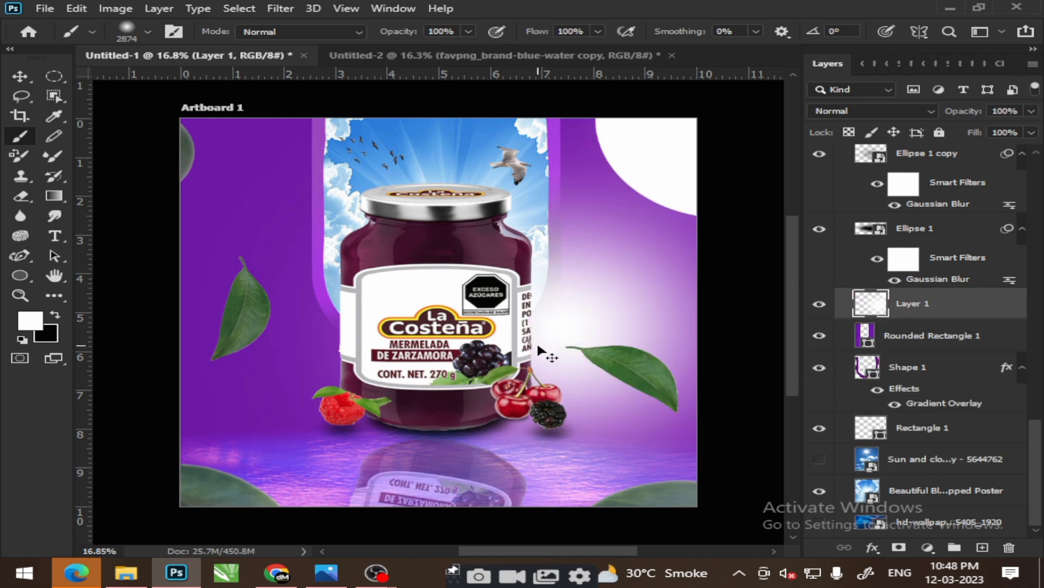
pyautogui.hotkey('ctrl', 'z')
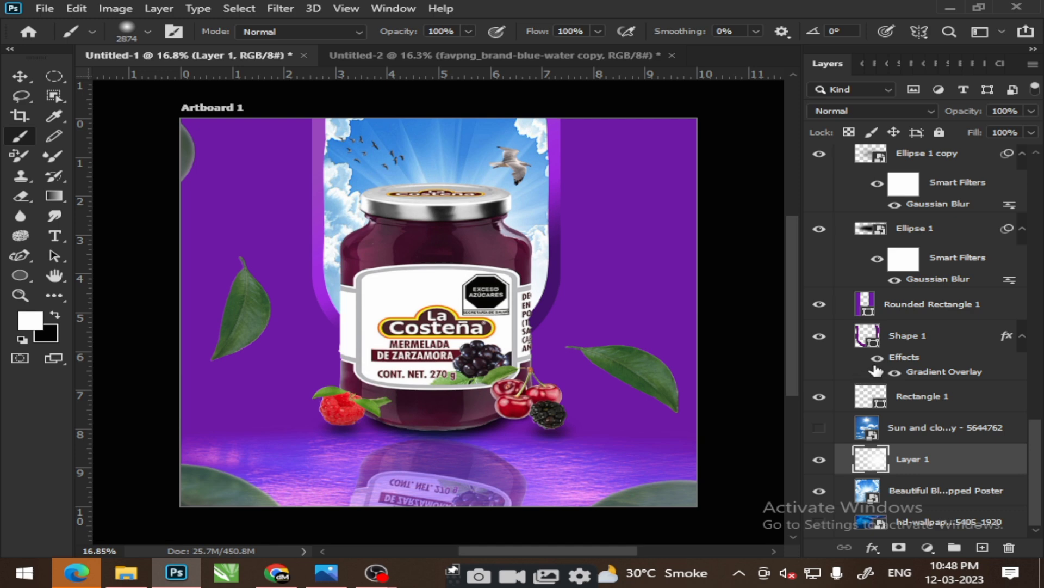
pyautogui.moveTo(923, 468); pyautogui.dragTo(925, 299)
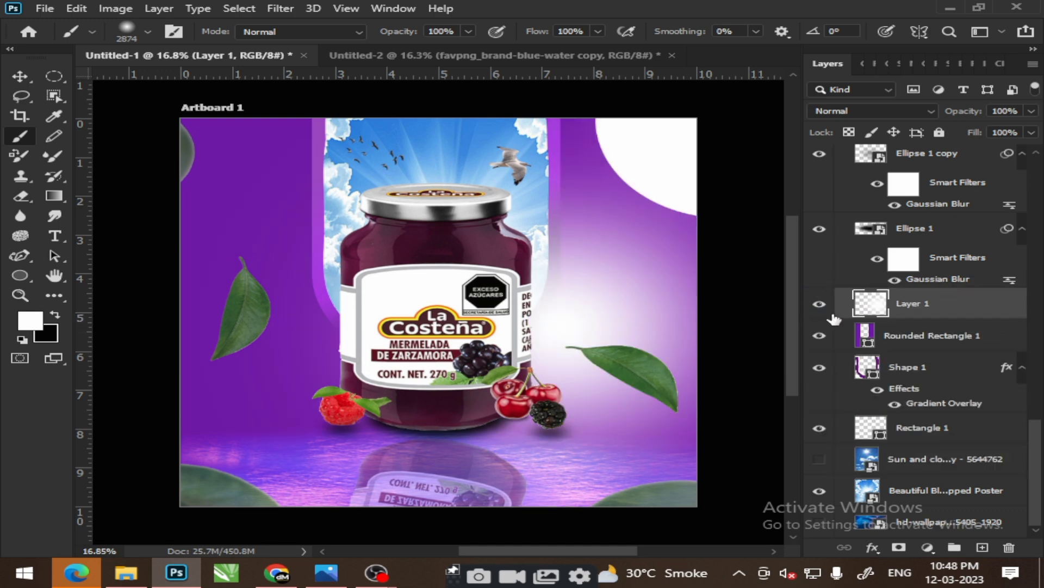
pyautogui.hotkey('ctrl', 'z')
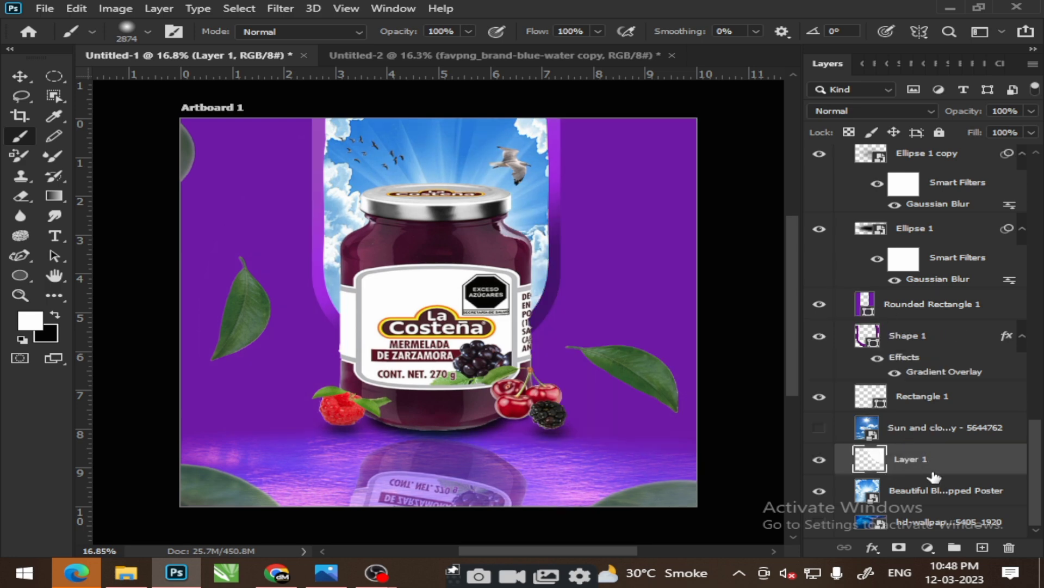
pyautogui.moveTo(925, 462); pyautogui.dragTo(925, 296)
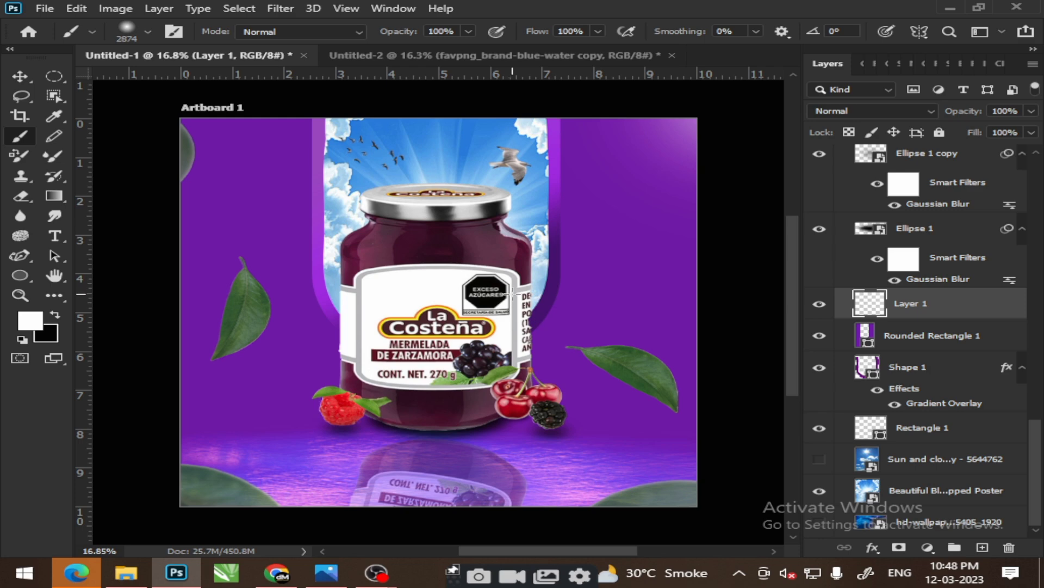
# Try soft white glow strokes around the jar with a fully soft brush edge, undoing each
pyautogui.moveTo(417, 315); pyautogui.dragTo(438, 334)
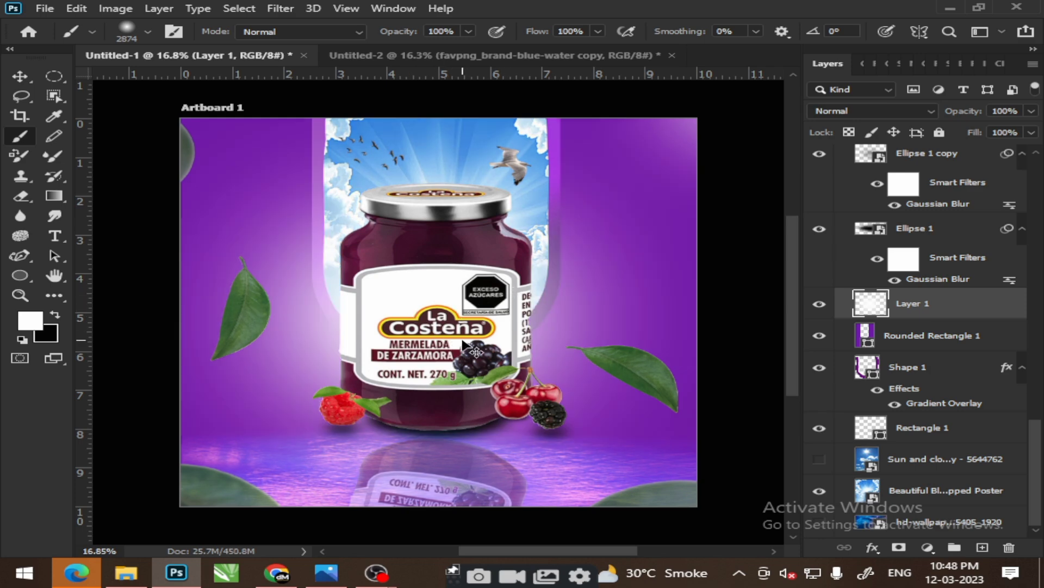
pyautogui.hotkey('ctrl', 'z')
pyautogui.click(443, 389)
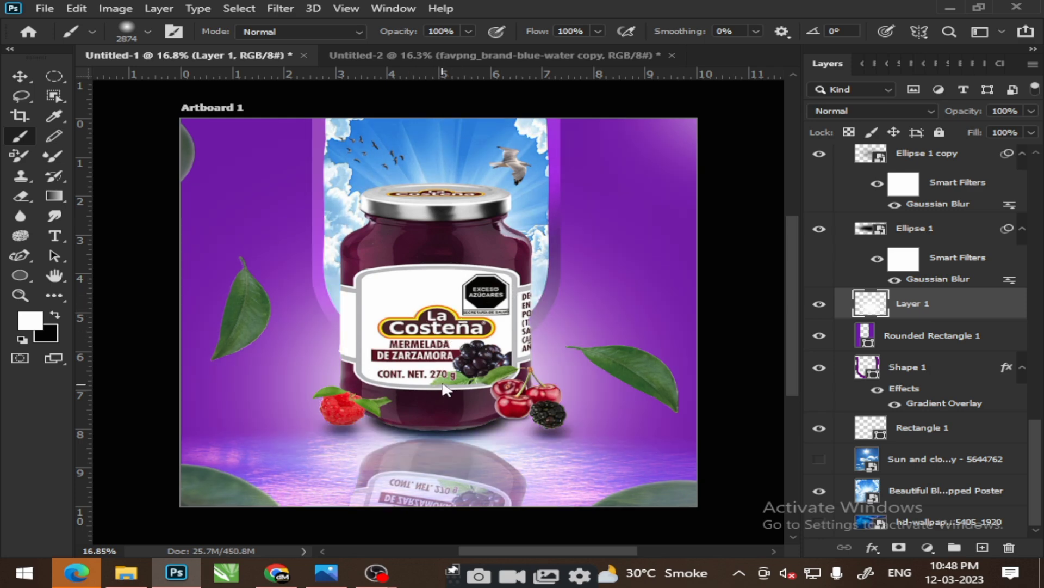
pyautogui.hotkey('ctrl', 'z')
pyautogui.click(433, 303)
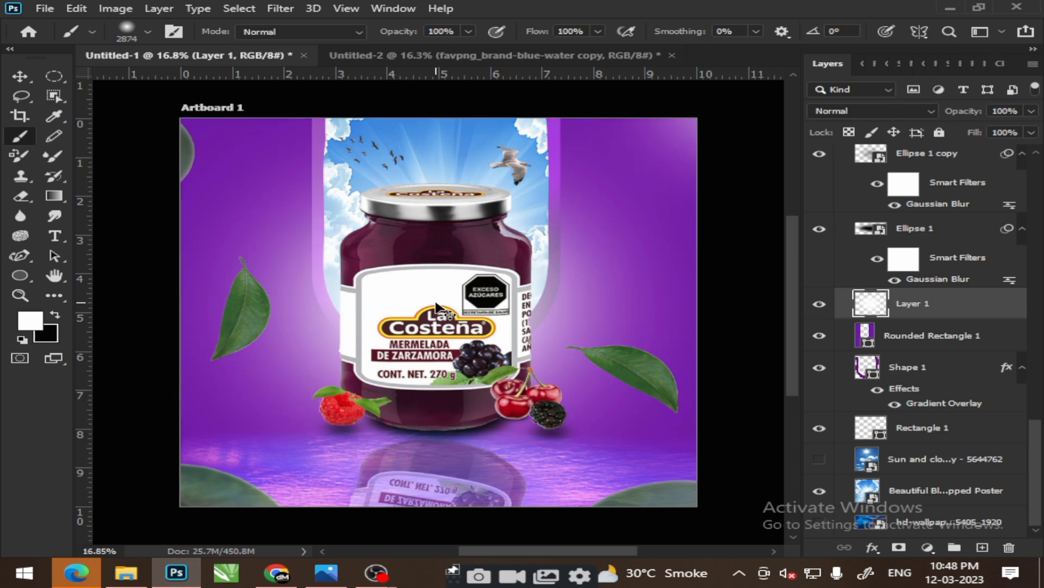
pyautogui.hotkey('ctrl', 'z')
pyautogui.click(147, 31)
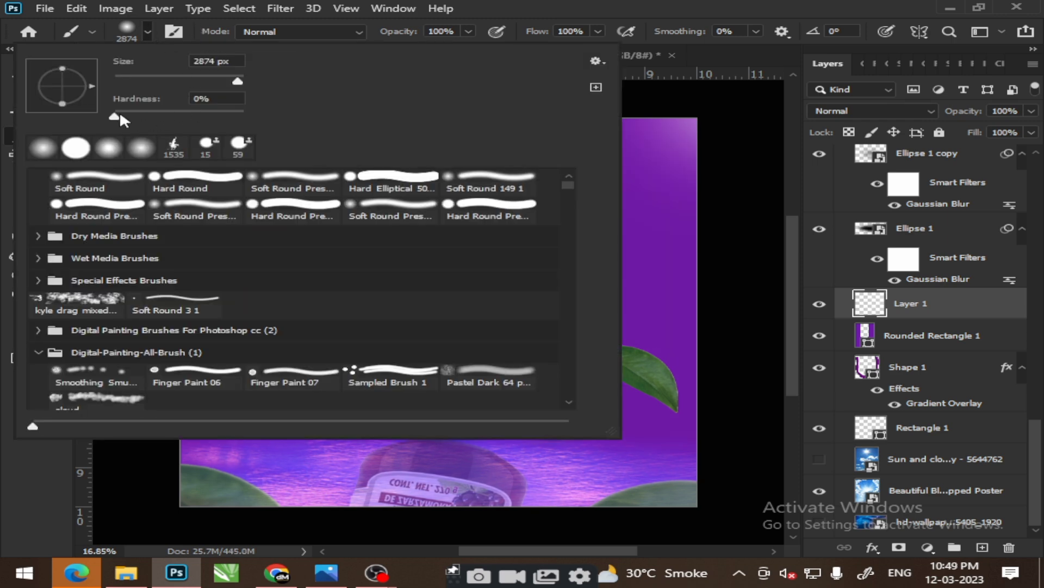
pyautogui.moveTo(114, 117); pyautogui.dragTo(143, 117)
pyautogui.click(541, 162)
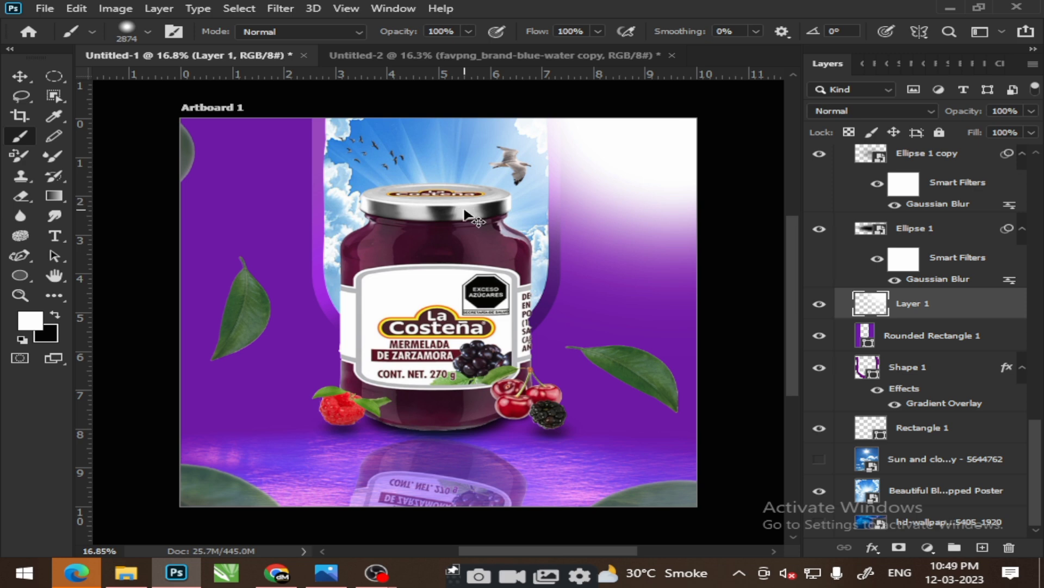
pyautogui.hotkey('ctrl', 'z')
# Lower the brush opacity and paint a faint white glow around the jar
pyautogui.click(468, 31)
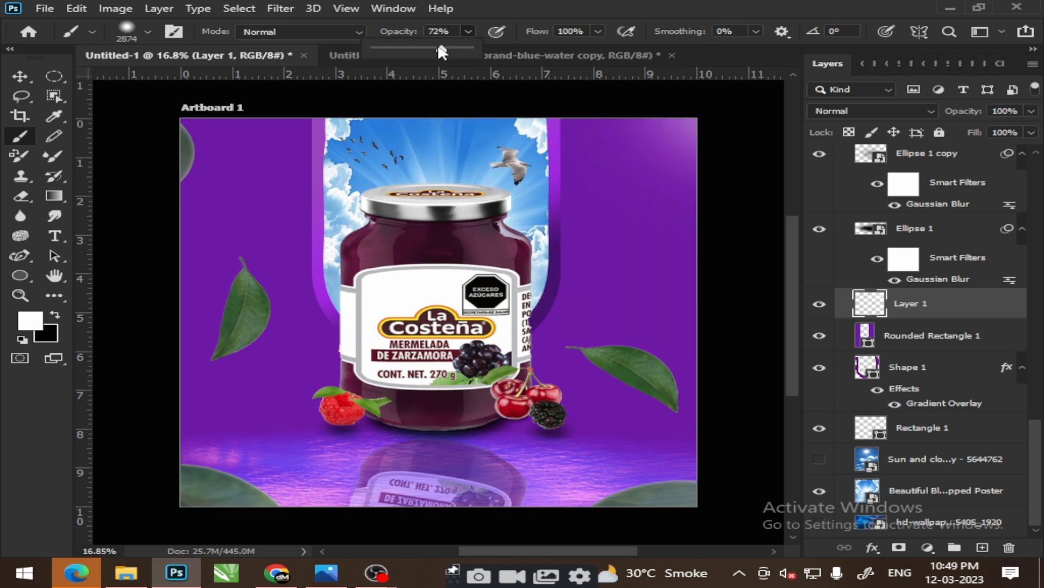
pyautogui.moveTo(689, 103); pyautogui.dragTo(558, 188)
pyautogui.hotkey('ctrl', 'z')
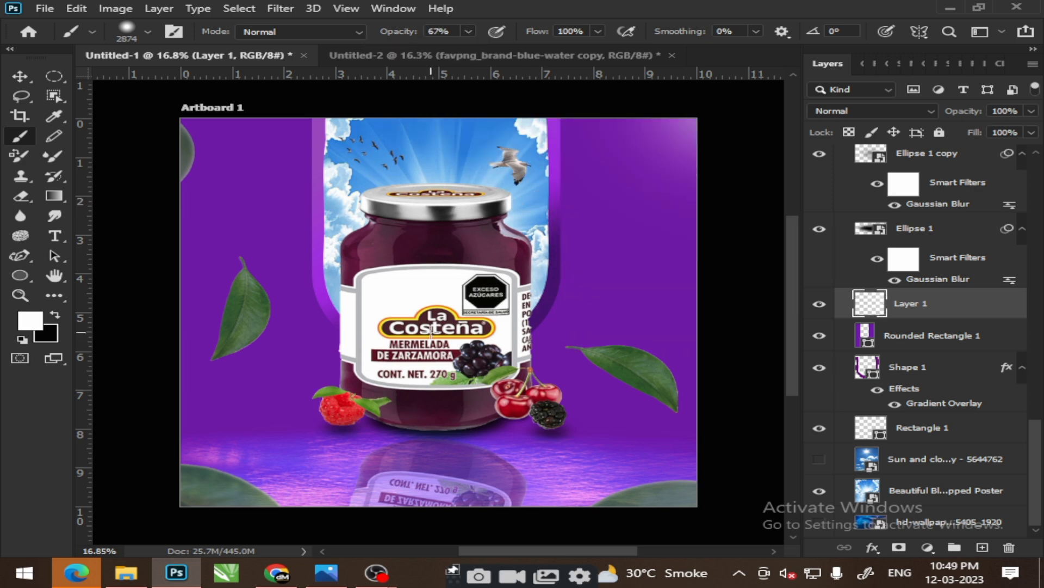
pyautogui.click(432, 339)
pyautogui.hotkey('ctrl', 'z')
pyautogui.click(469, 31)
pyautogui.moveTo(471, 49); pyautogui.dragTo(436, 49)
pyautogui.click(423, 299)
pyautogui.hotkey('ctrl', 'z')
pyautogui.click(468, 32)
pyautogui.click(418, 299)
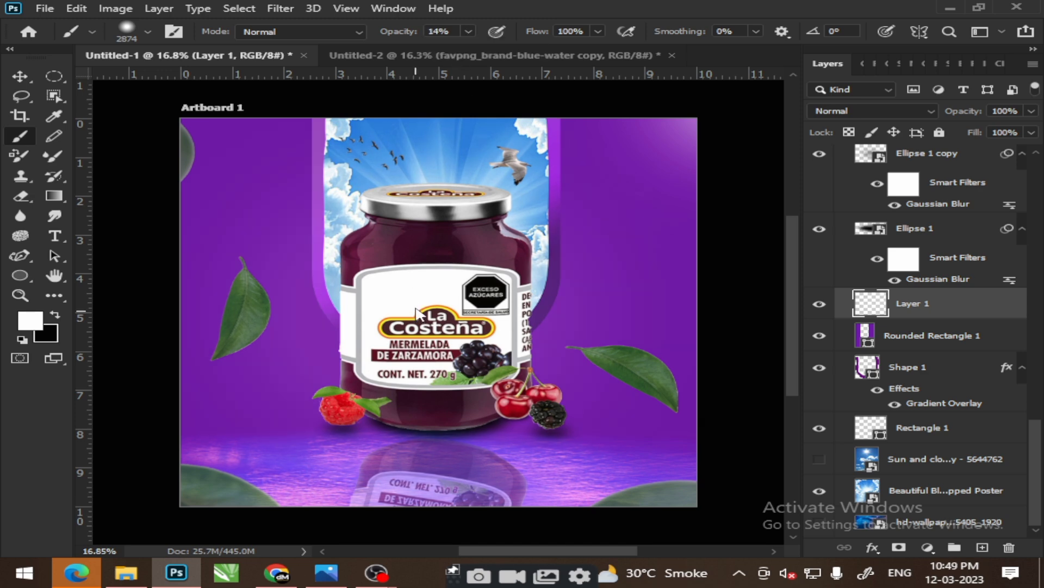
pyautogui.click(415, 308)
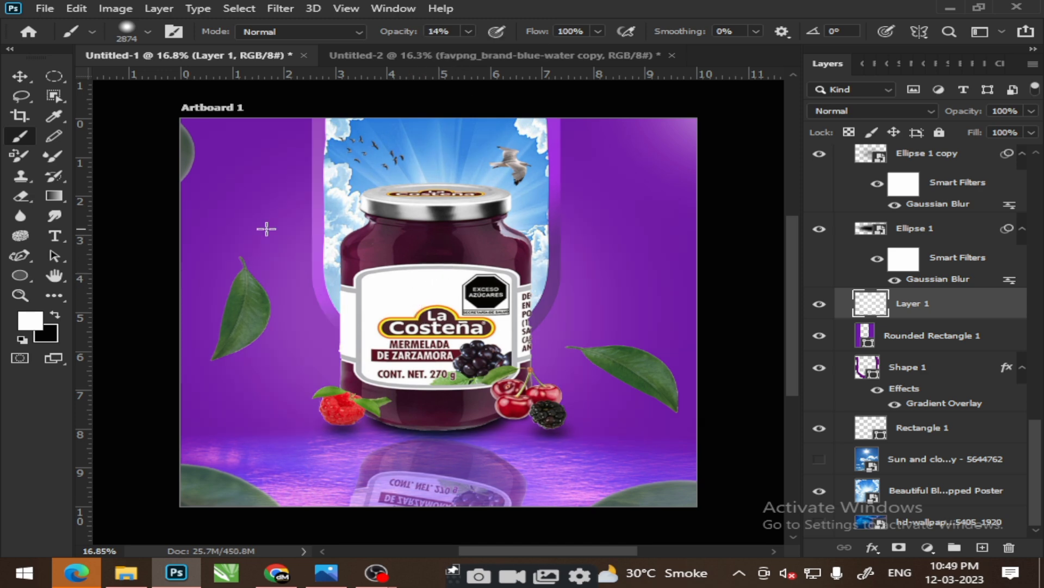
# Set the foreground colour to black (000000) and dab softly to the right of the jar
pyautogui.click(30, 323)
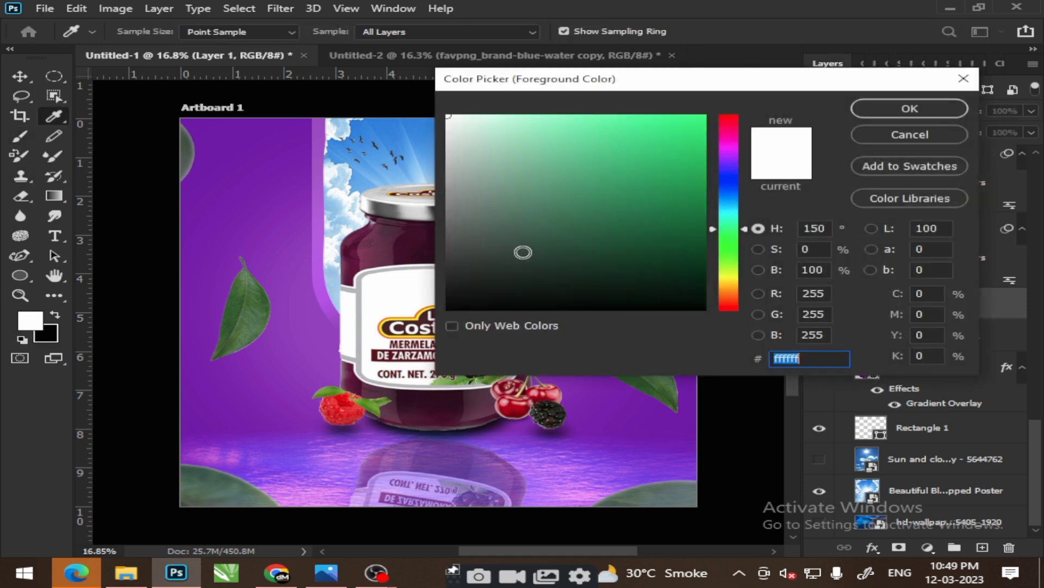
pyautogui.write('000000')
pyautogui.click(898, 111)
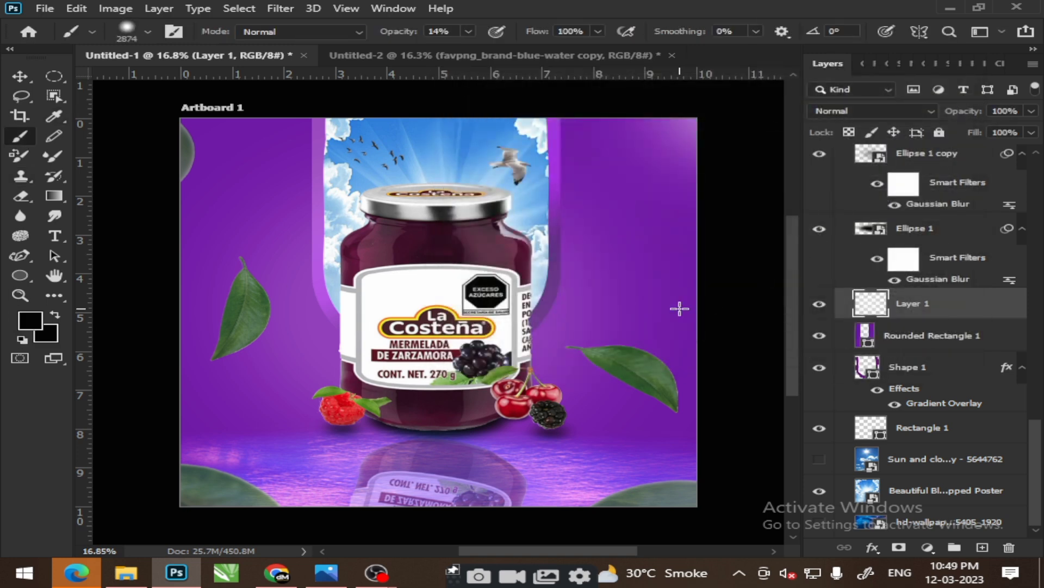
pyautogui.click(711, 299)
# Undo the dark dab and enlarge the water splash to about 116%, nudging it up
pyautogui.hotkey('ctrl', 'z')
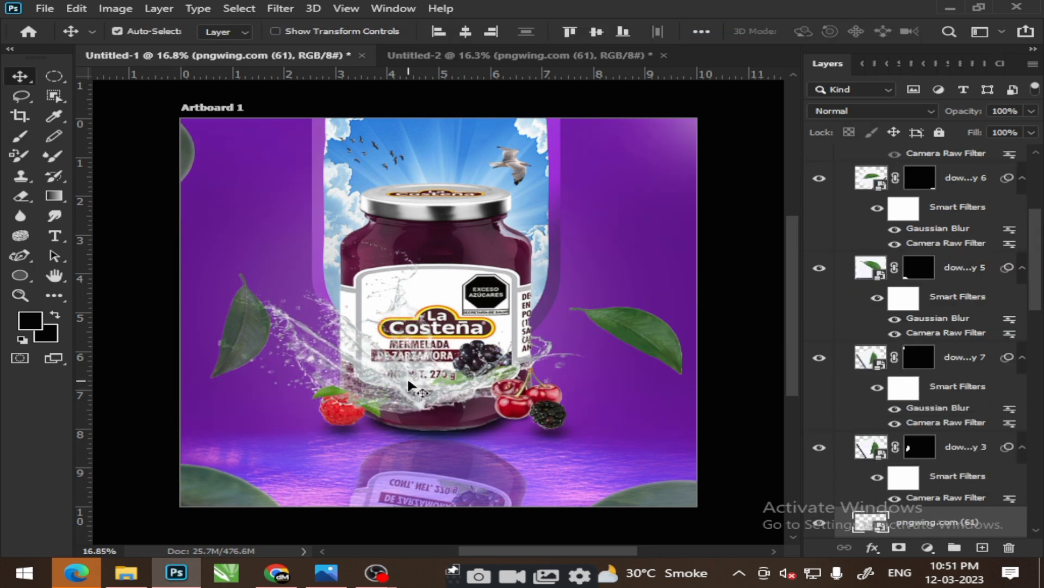
pyautogui.hotkey('ctrl', 't')
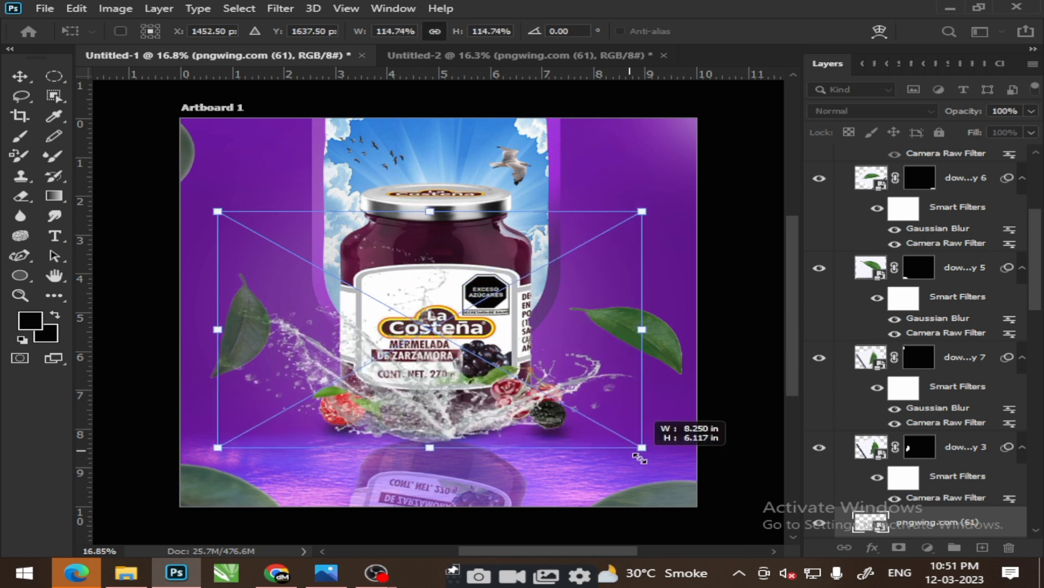
pyautogui.moveTo(589, 417); pyautogui.dragTo(647, 449)
pyautogui.moveTo(419, 432); pyautogui.dragTo(424, 413)
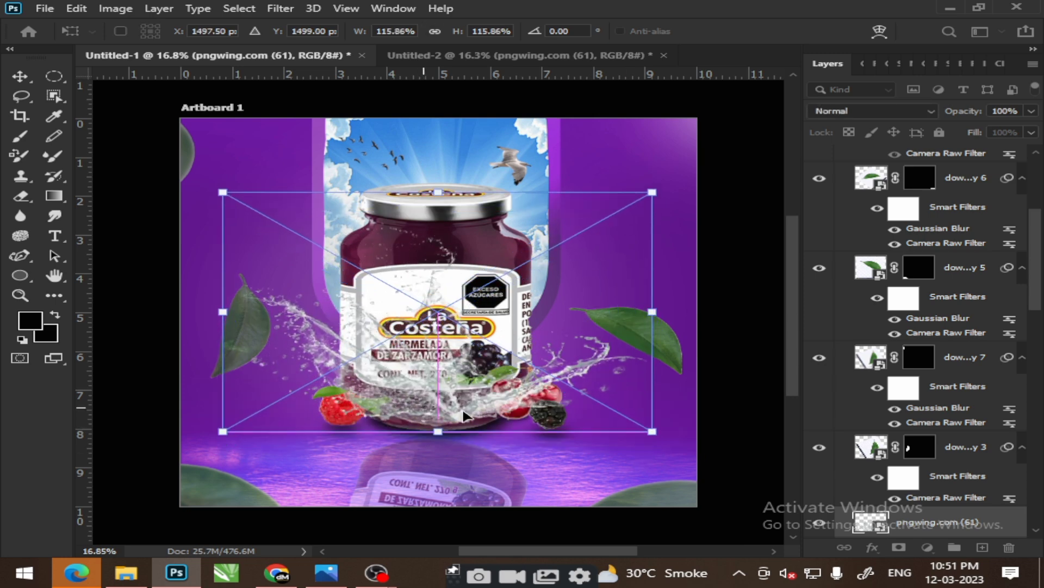
pyautogui.scroll(-3, 949, 532)
pyautogui.scroll(-3, 936, 354)
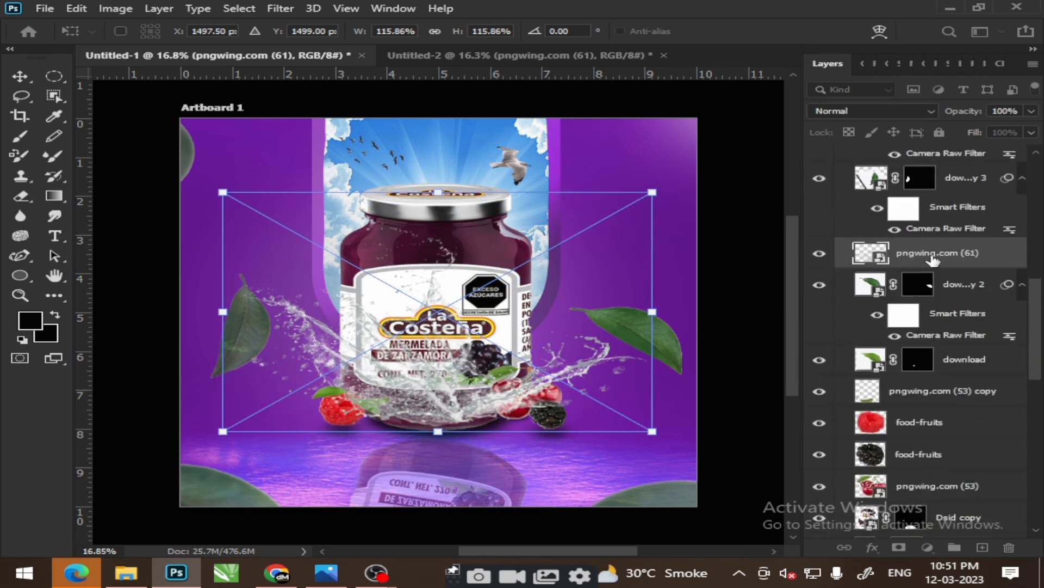
pyautogui.press('Return')
# Move the splash layer below Ellipse 1 copy 2, shift it right and enlarge it to about 127%
pyautogui.scroll(-3, 956, 341)
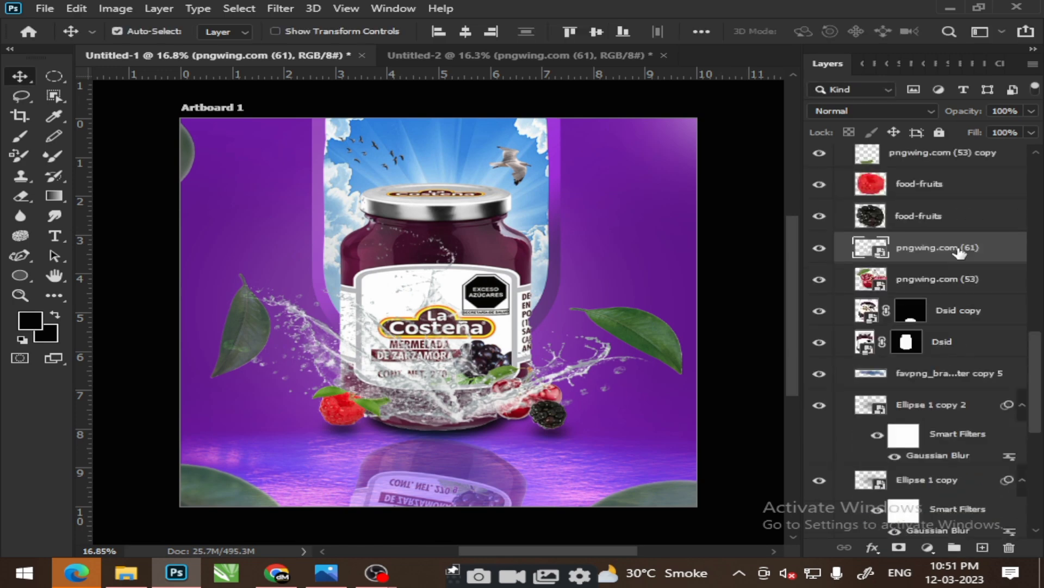
pyautogui.moveTo(936, 245); pyautogui.dragTo(923, 374)
pyautogui.scroll(-2, 923, 374)
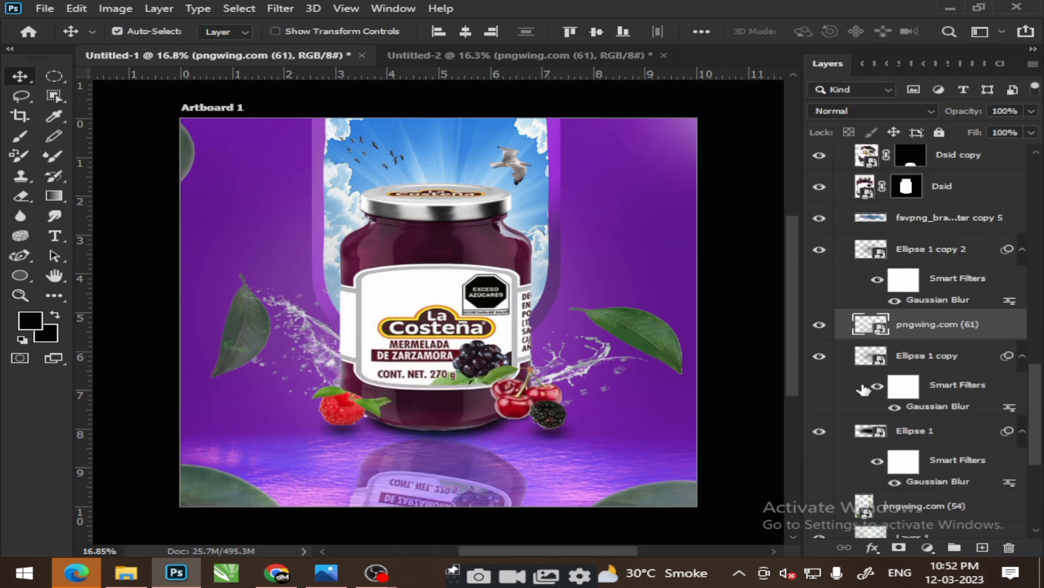
pyautogui.moveTo(580, 372); pyautogui.dragTo(596, 374)
pyautogui.hotkey('ctrl', 't')
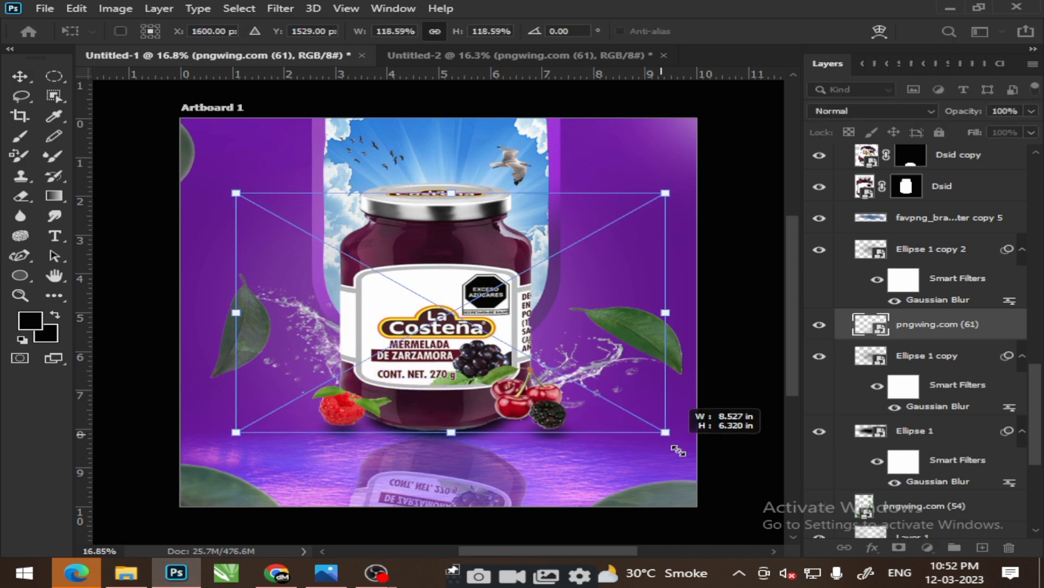
pyautogui.moveTo(670, 434); pyautogui.dragTo(704, 451)
pyautogui.moveTo(582, 392); pyautogui.dragTo(568, 384)
# Commit the splash transform, nudge both side leaves and check the left leaf's fill and opacity
pyautogui.press('Return')
pyautogui.click(20, 77)
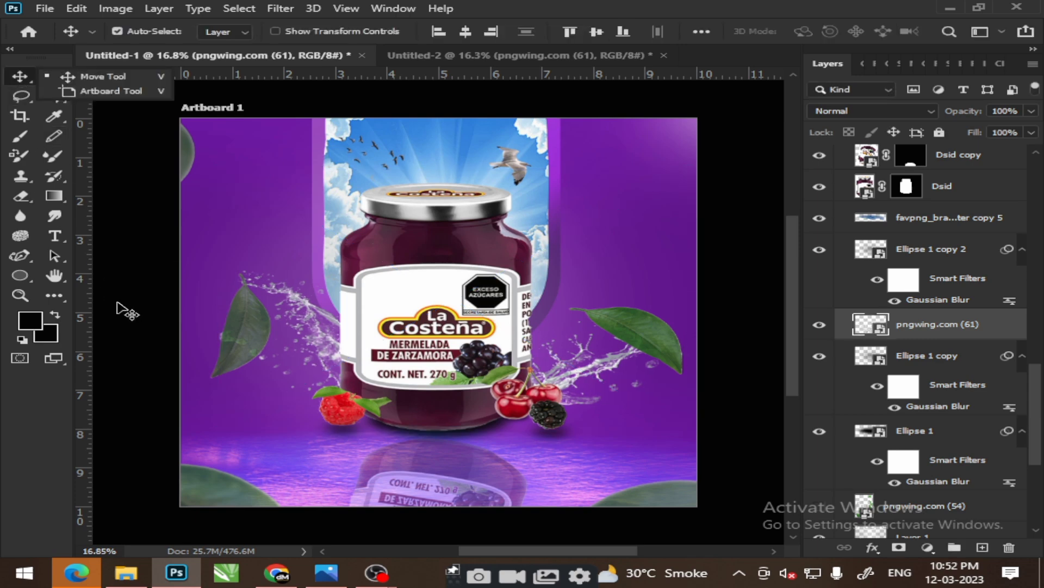
pyautogui.moveTo(234, 325); pyautogui.dragTo(223, 314)
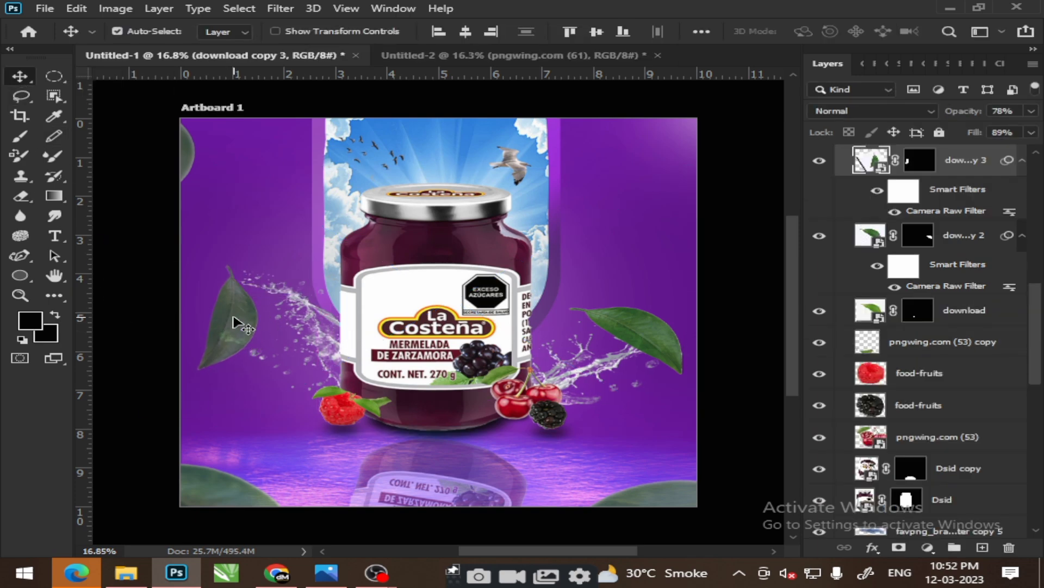
pyautogui.moveTo(611, 332); pyautogui.dragTo(612, 283)
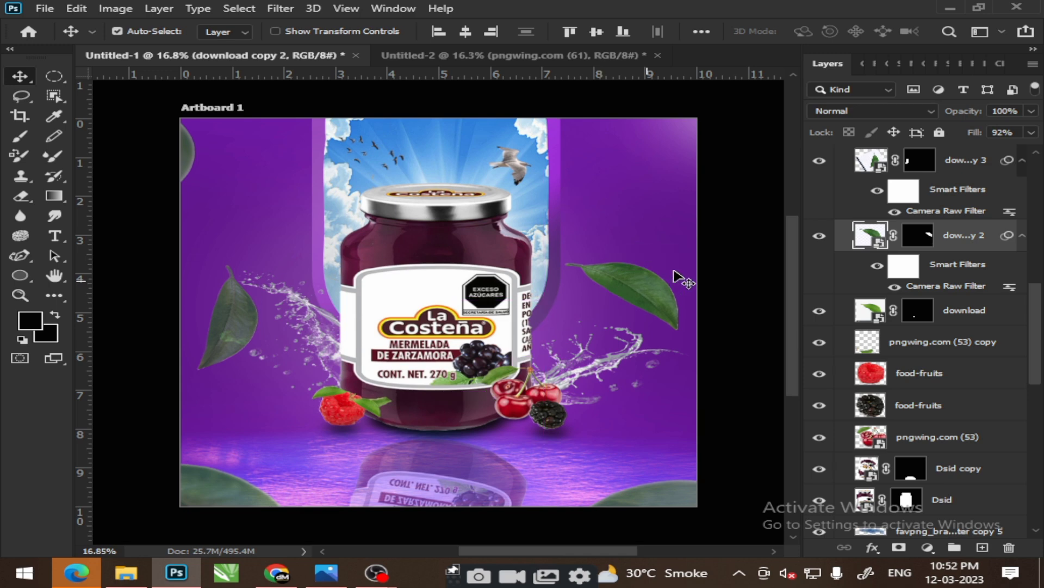
pyautogui.click(727, 228)
pyautogui.click(233, 325)
pyautogui.click(1031, 132)
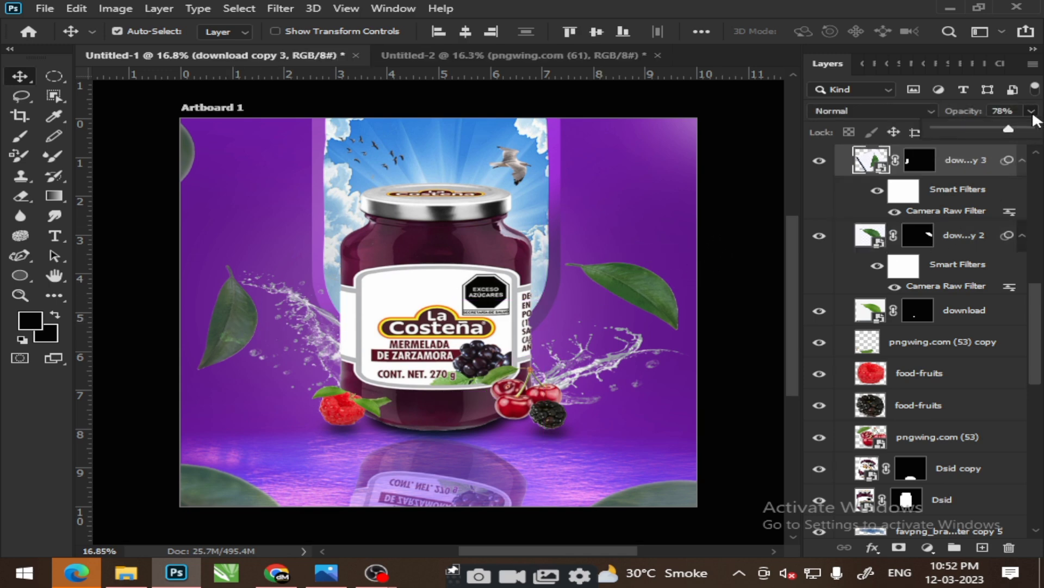
pyautogui.click(1031, 110)
# Shift the right leaf up-right and the left leaf down-right, then toggle the left leaf's visibility
pyautogui.click(125, 214)
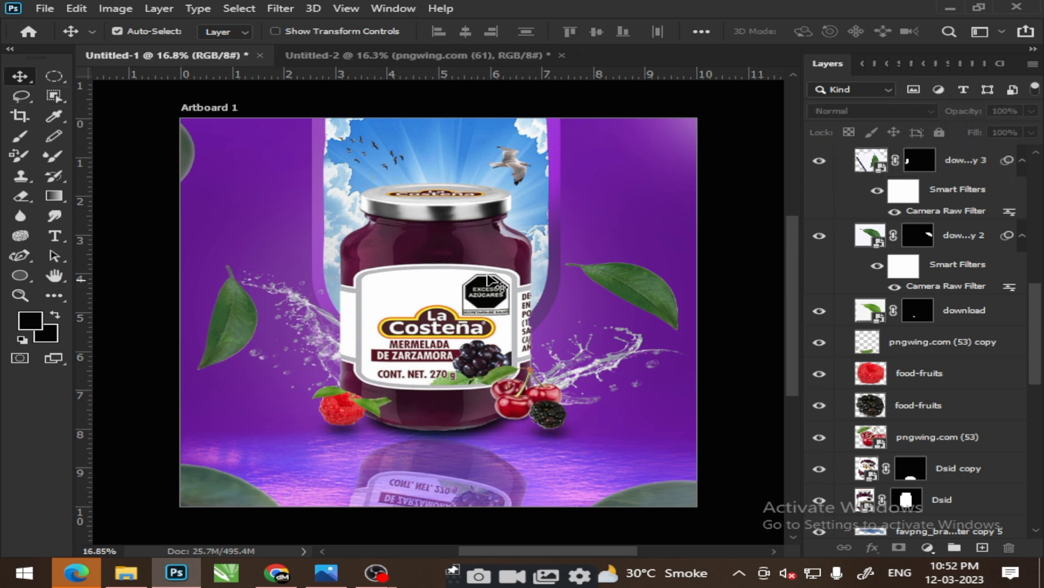
pyautogui.click(660, 268)
pyautogui.moveTo(658, 268)
pyautogui.mouseDown()
pyautogui.moveTo(668, 254)
pyautogui.moveTo(683, 276)
pyautogui.mouseUp()
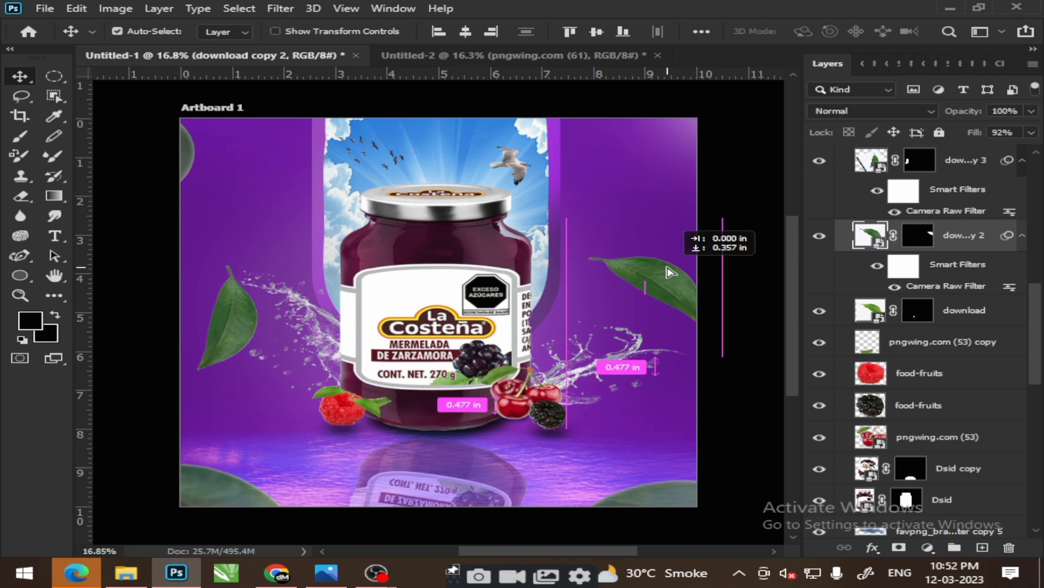
pyautogui.moveTo(237, 326); pyautogui.dragTo(249, 352)
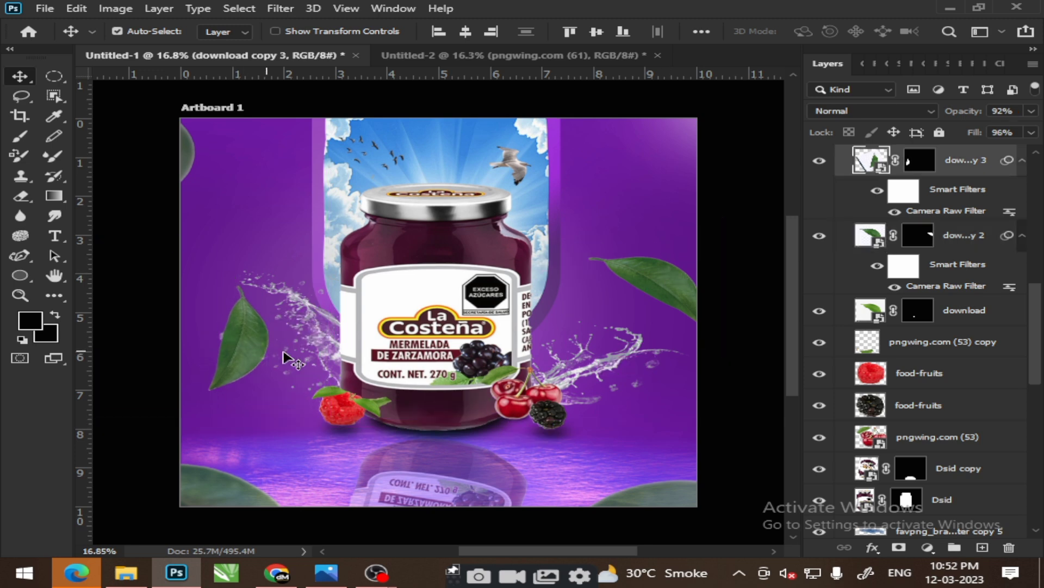
pyautogui.click(819, 162)
# Move the download copy 3 leaf layer below pngwing.com (61), then switch to Untitled-2
pyautogui.moveTo(968, 155); pyautogui.dragTo(956, 348)
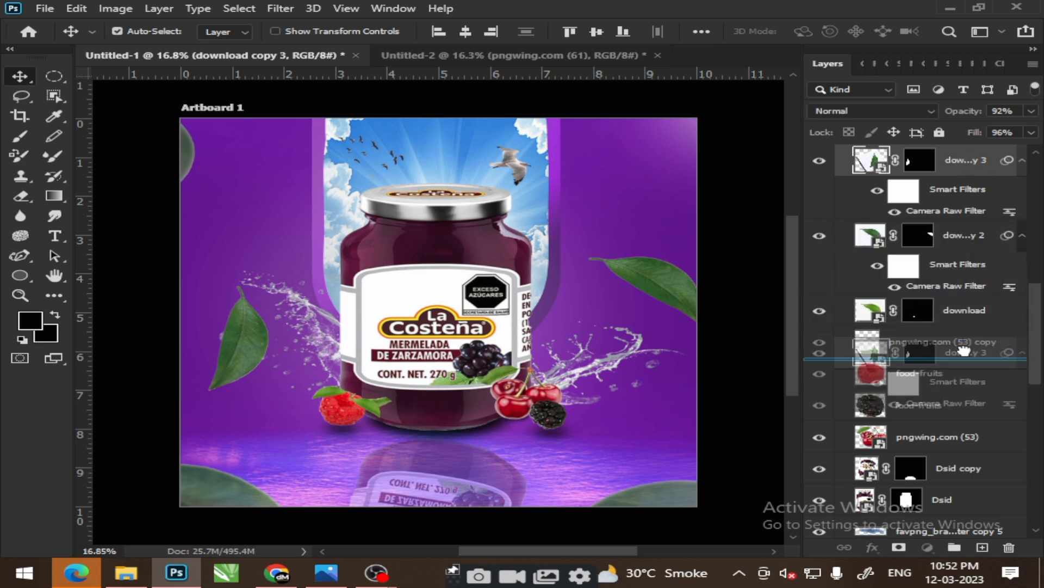
pyautogui.scroll(-2, 952, 345)
pyautogui.scroll(-5, 952, 345)
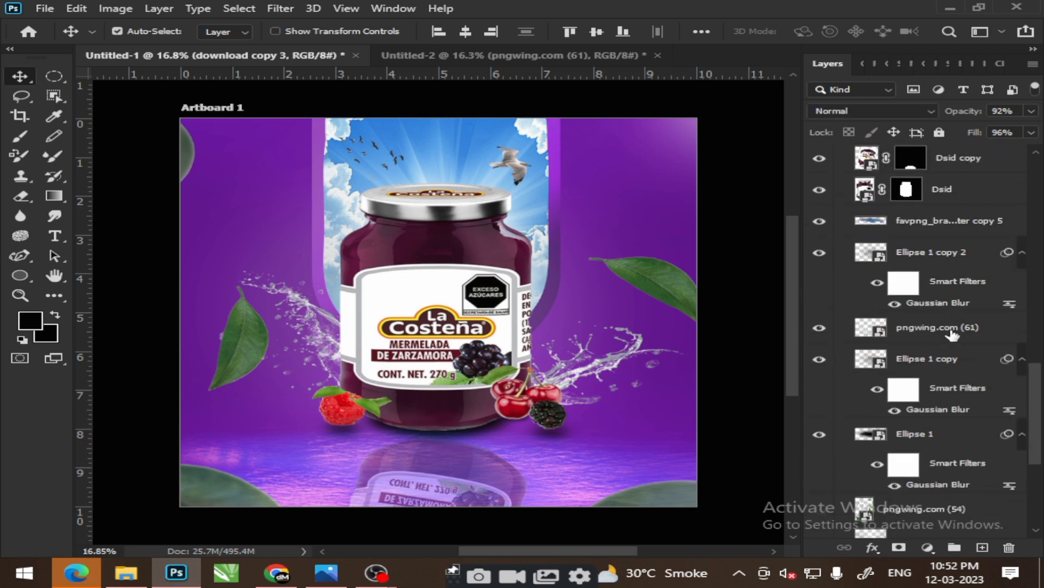
pyautogui.scroll(3, 947, 279)
pyautogui.scroll(4, 943, 268)
pyautogui.moveTo(942, 268); pyautogui.dragTo(963, 431)
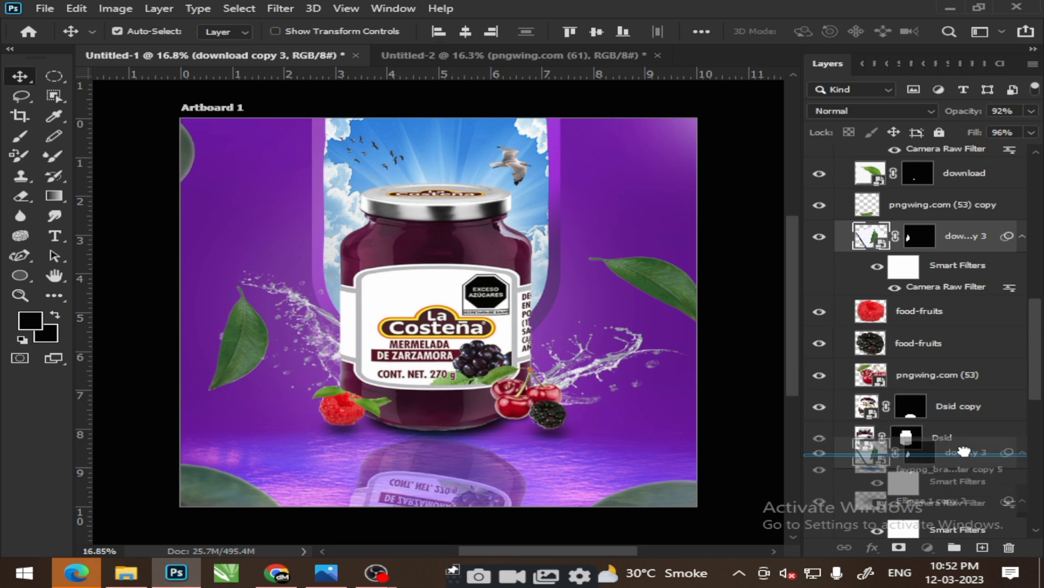
pyautogui.scroll(-4, 963, 392)
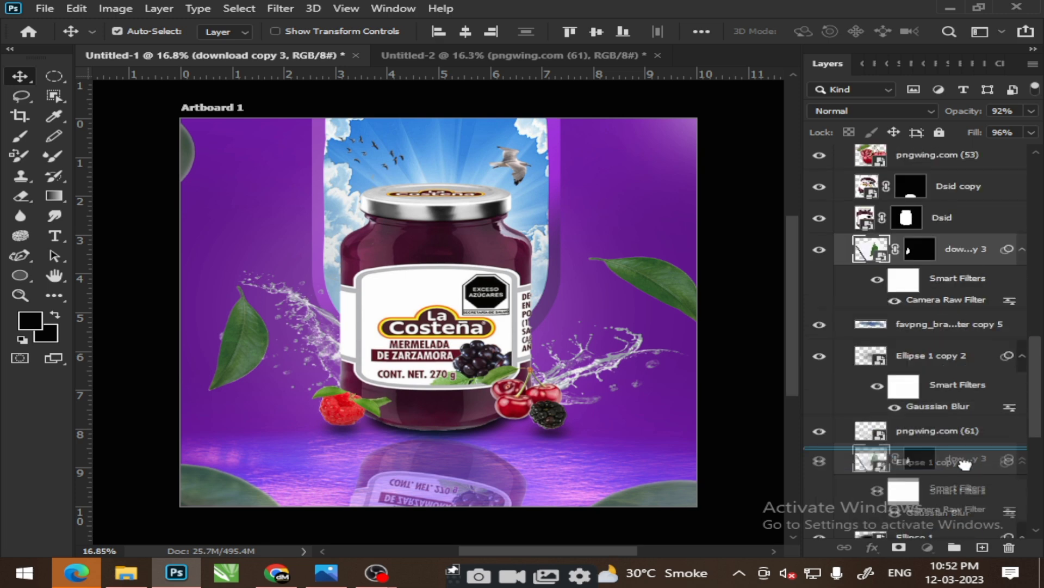
pyautogui.moveTo(972, 260); pyautogui.dragTo(964, 443)
pyautogui.scroll(-4, 964, 443)
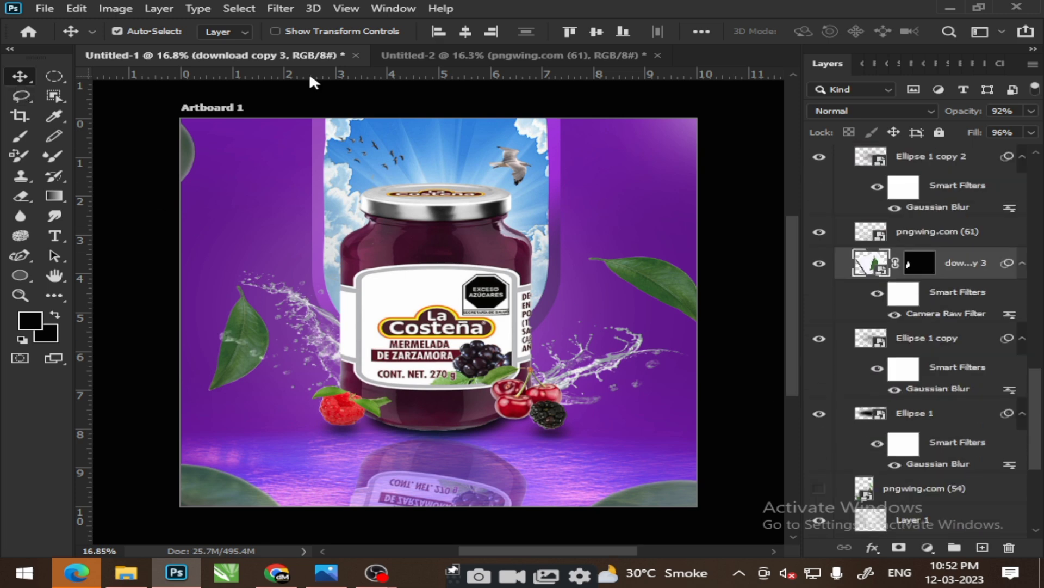
pyautogui.click(432, 52)
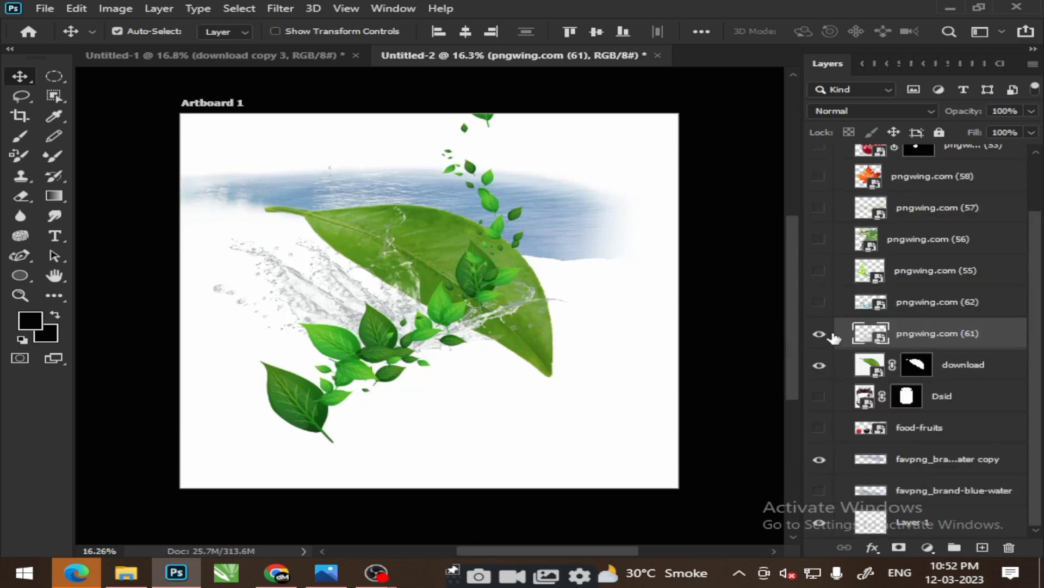
# In Untitled-2, hide the splash, leaf and water layers and drag the green leaf wreath into the poster
pyautogui.click(824, 334)
pyautogui.click(821, 365)
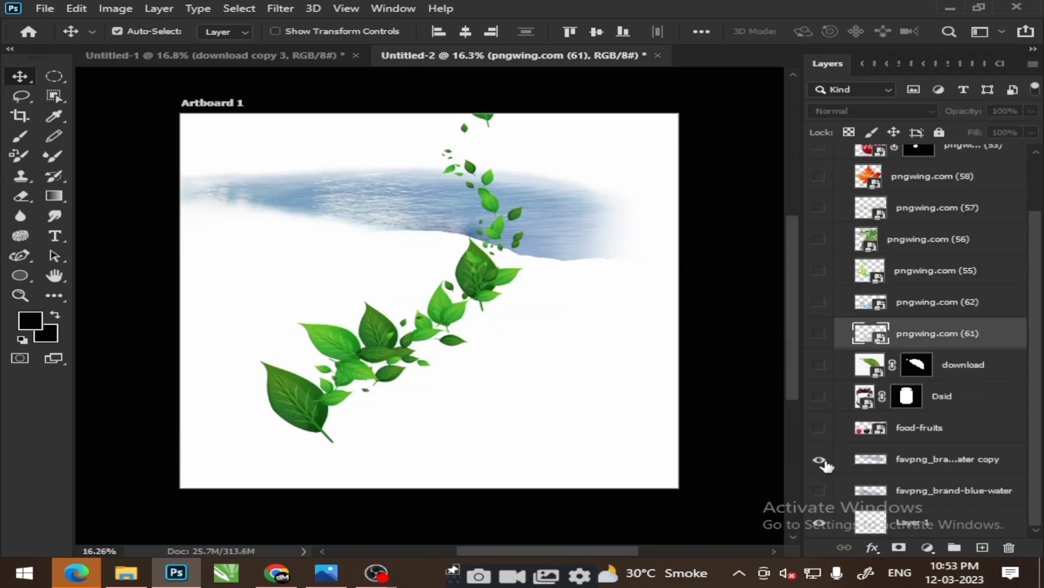
pyautogui.click(821, 460)
pyautogui.scroll(2, 826, 335)
pyautogui.click(820, 337)
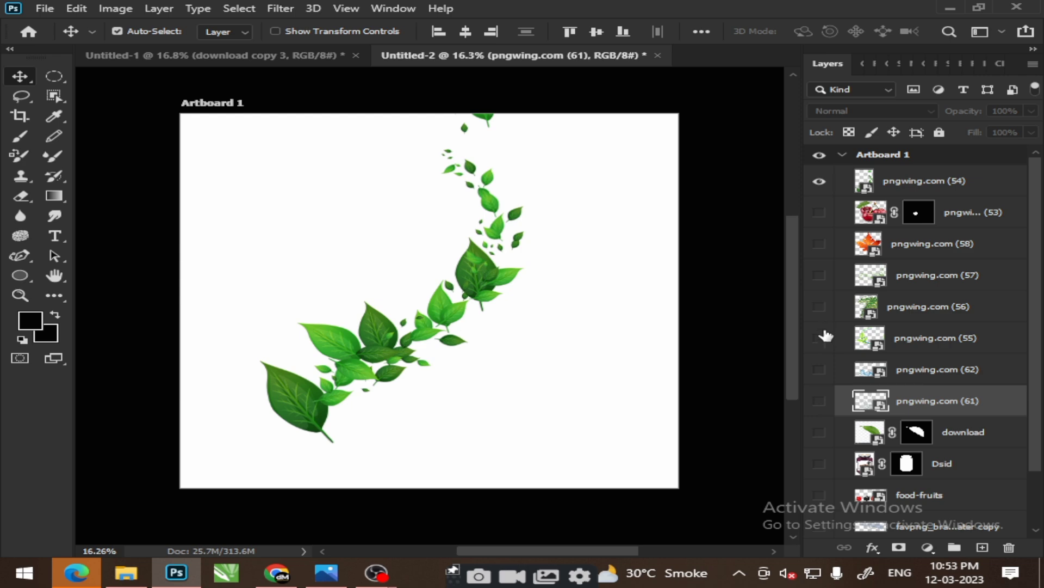
pyautogui.click(819, 337)
pyautogui.moveTo(298, 199); pyautogui.dragTo(302, 155)
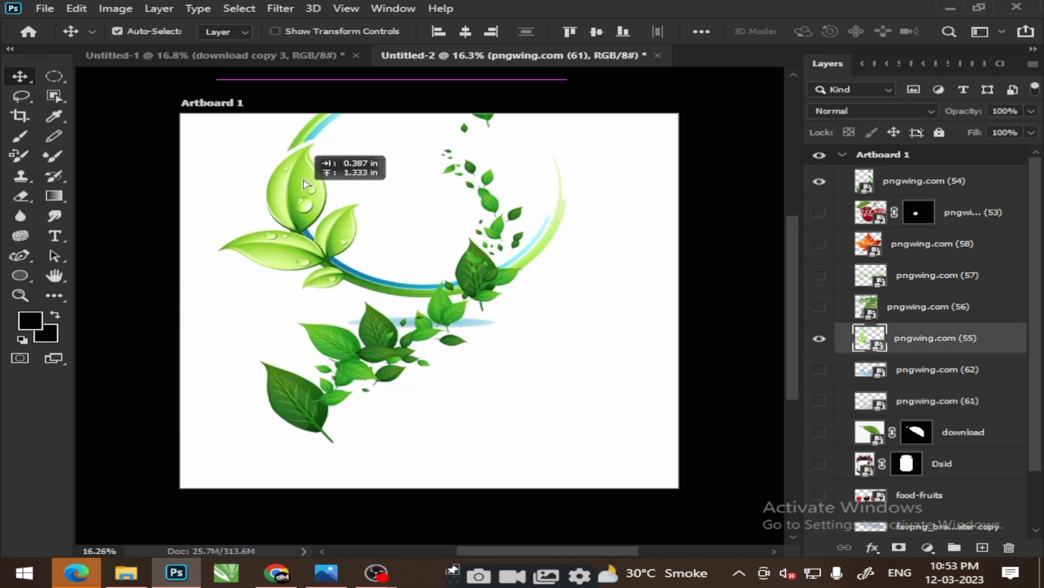
pyautogui.click(324, 55)
pyautogui.moveTo(299, 255); pyautogui.dragTo(349, 353)
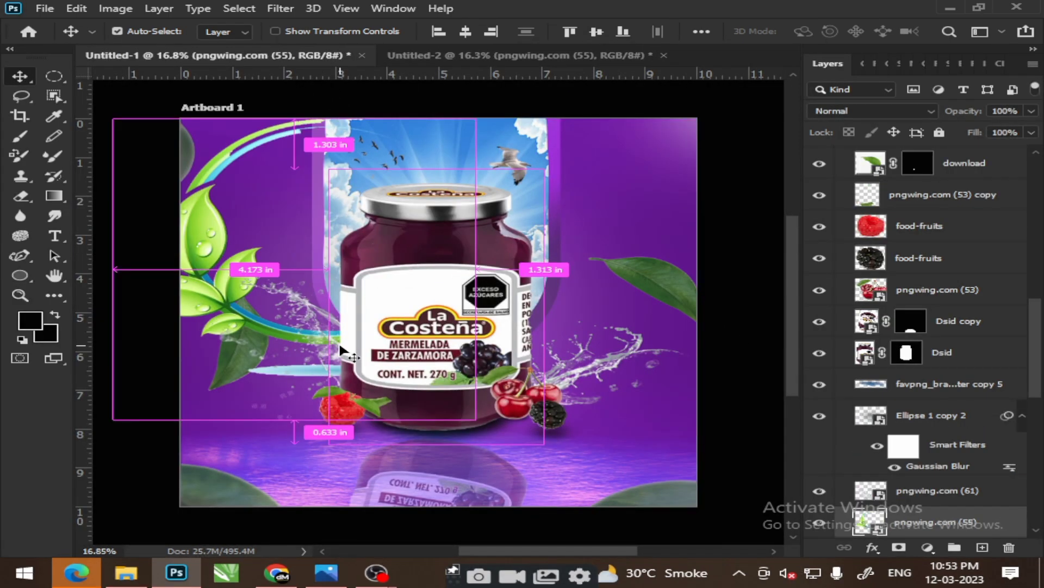
# Scale pngwing.com (55) to about 4% in the top-right corner, then toggle layer visibility to check
pyautogui.hotkey('ctrl', 't')
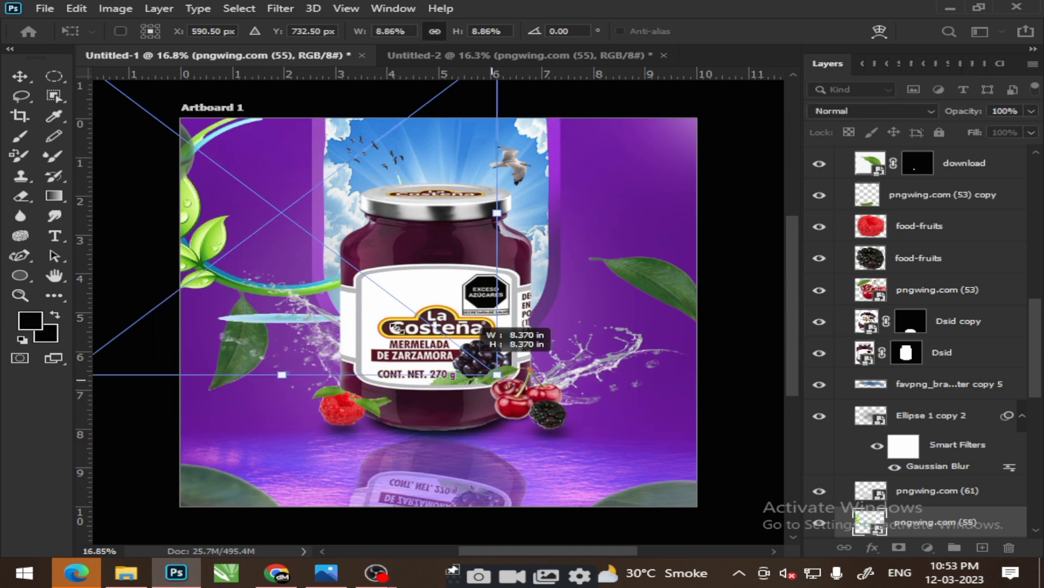
pyautogui.moveTo(581, 438)
pyautogui.mouseDown()
pyautogui.moveTo(256, 193)
pyautogui.moveTo(676, 201)
pyautogui.mouseUp()
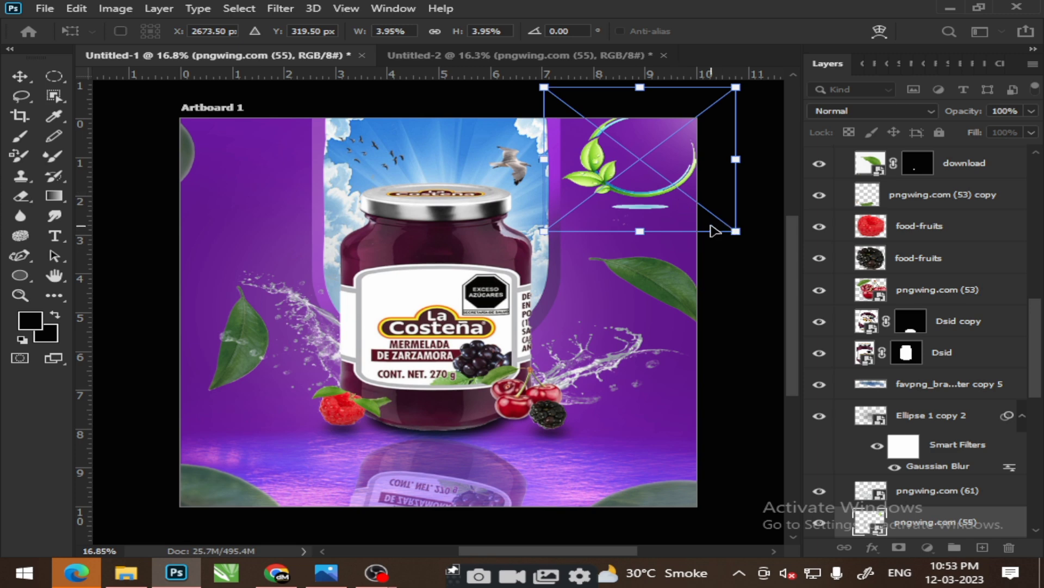
pyautogui.scroll(-2, 870, 414)
pyautogui.scroll(-1, 871, 419)
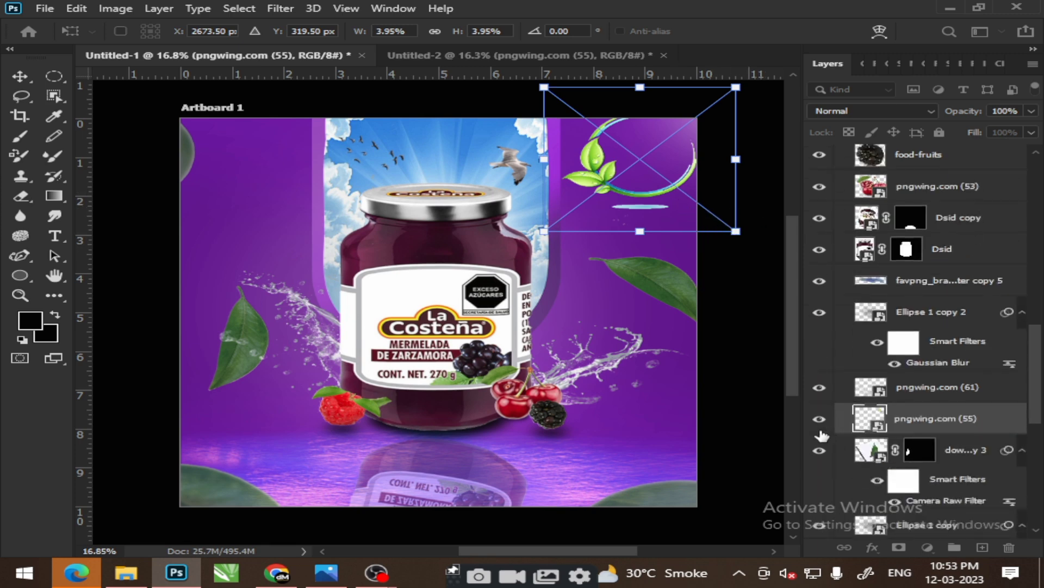
pyautogui.press('Return')
pyautogui.click(820, 418)
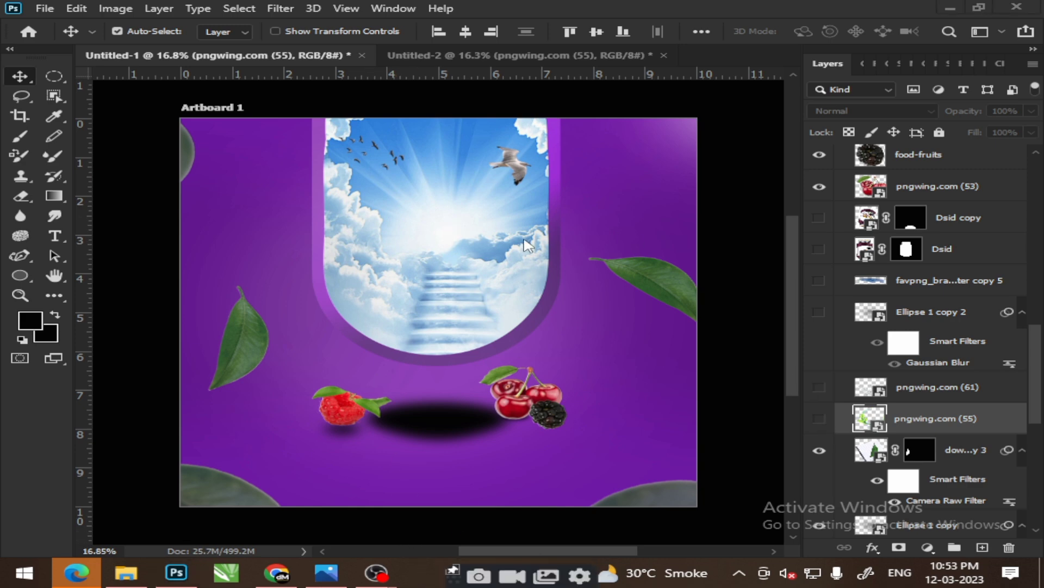
pyautogui.click(819, 419)
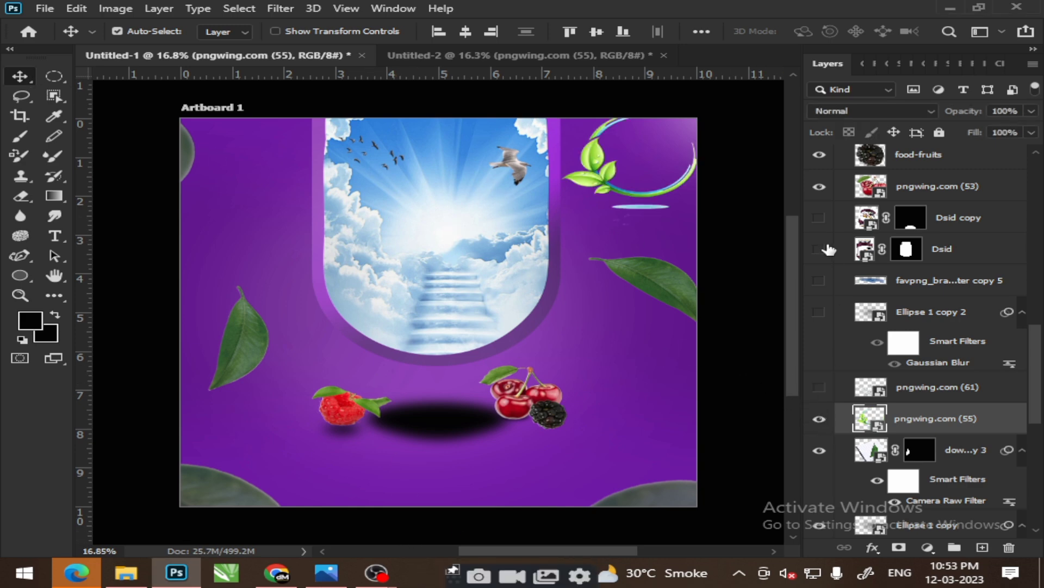
pyautogui.moveTo(819, 218); pyautogui.dragTo(824, 416)
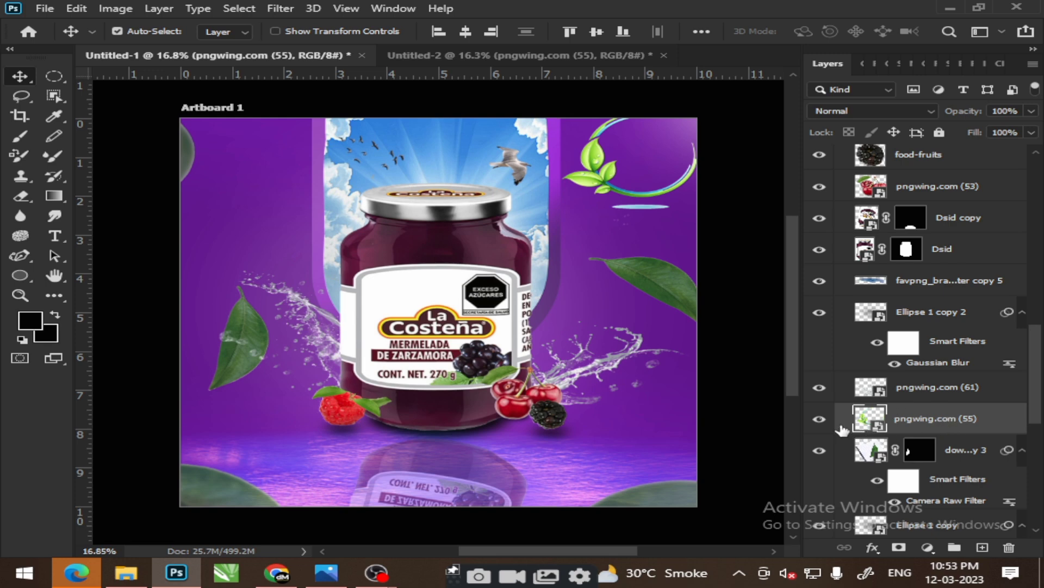
# Hide the leaf wreath, then in Untitled-2 hide the leaf ring layer
pyautogui.click(820, 419)
pyautogui.scroll(5, 849, 422)
pyautogui.scroll(5, 849, 421)
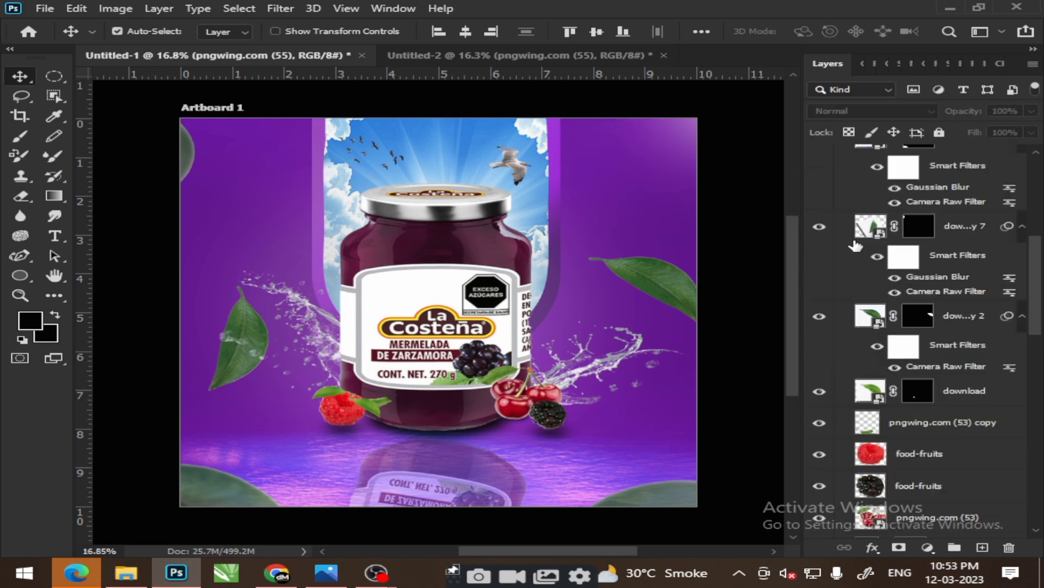
pyautogui.scroll(3, 849, 421)
pyautogui.click(505, 55)
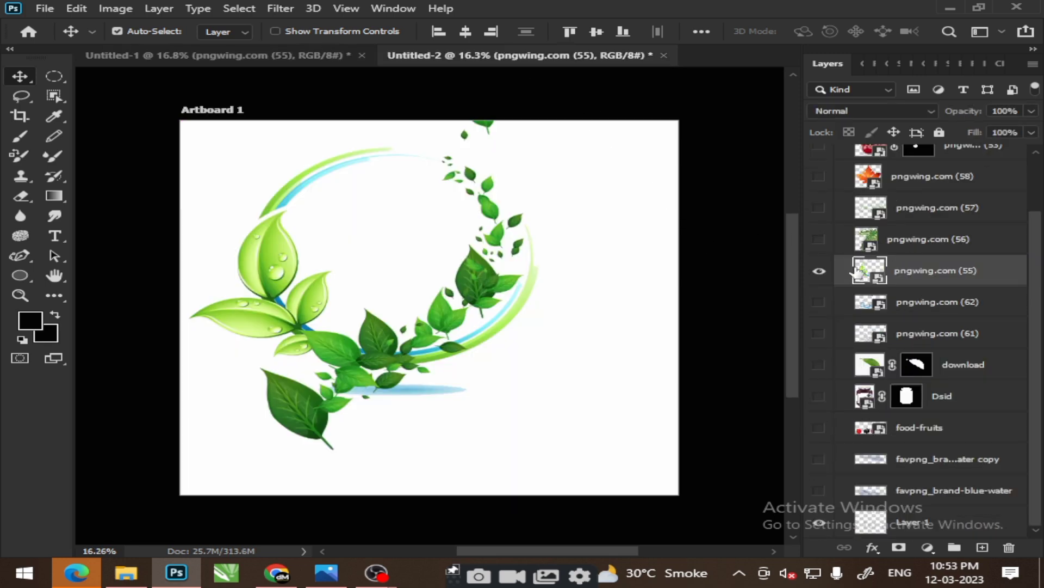
pyautogui.click(819, 270)
pyautogui.click(819, 239)
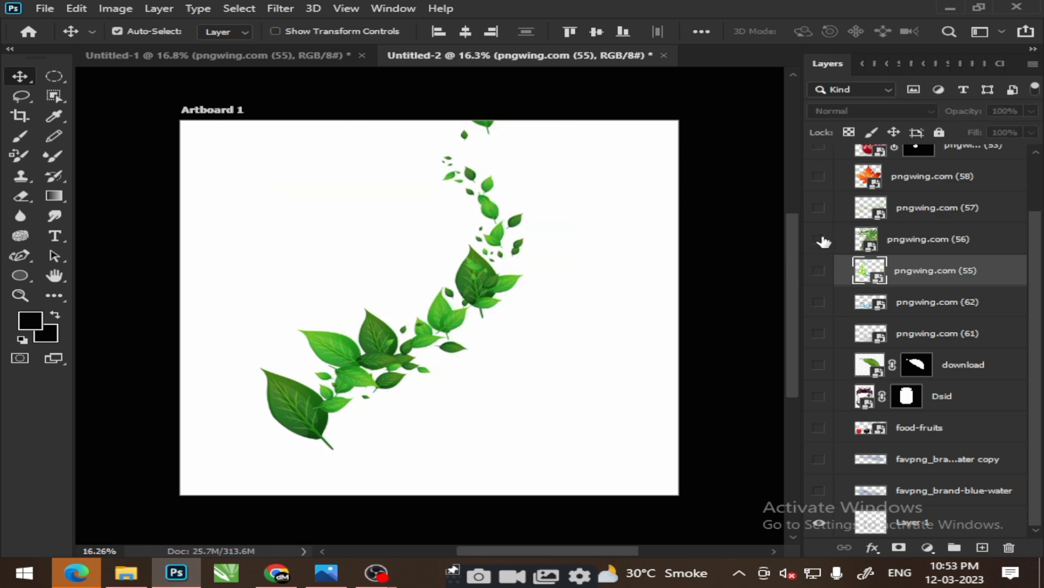
# Show the green swirl pngwing.com (57) and drag it into the poster beside the jar
pyautogui.scroll(2, 843, 274)
pyautogui.click(819, 275)
pyautogui.click(917, 276)
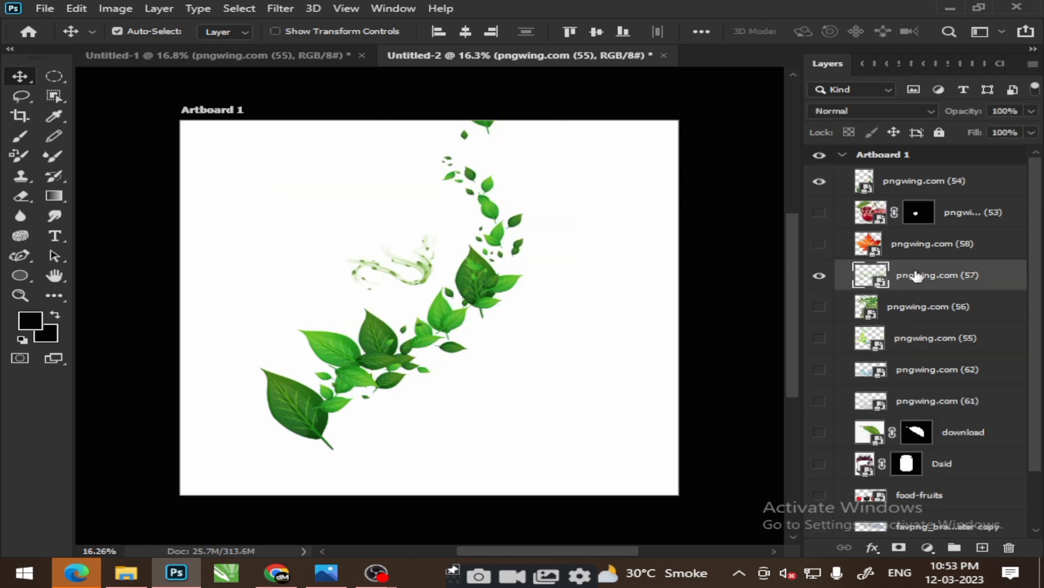
pyautogui.moveTo(516, 241)
pyautogui.mouseDown()
pyautogui.moveTo(289, 229)
pyautogui.moveTo(313, 245)
pyautogui.moveTo(623, 199)
pyautogui.moveTo(601, 255)
pyautogui.moveTo(563, 213)
pyautogui.mouseUp()
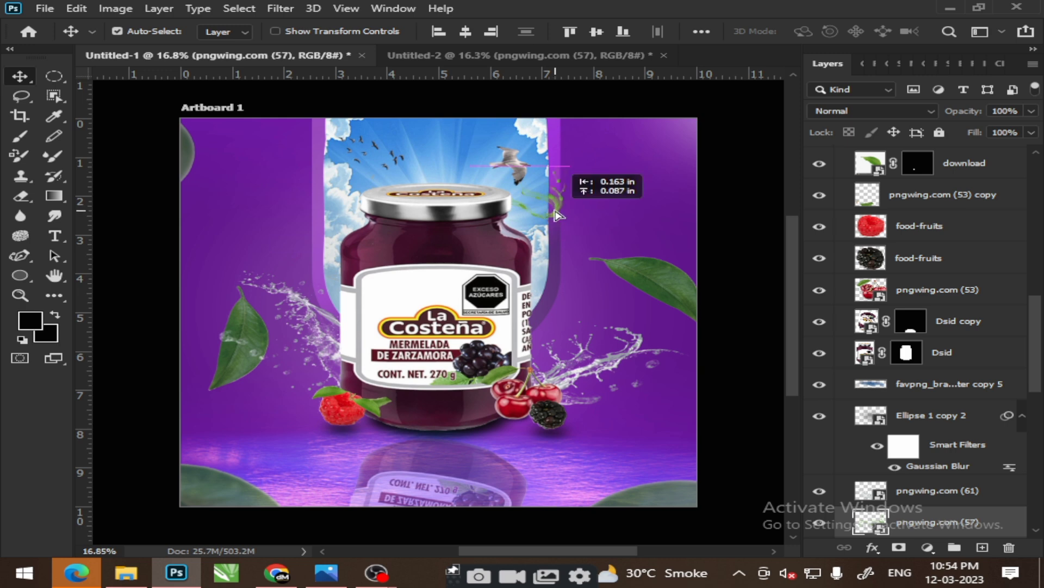
pyautogui.click(729, 181)
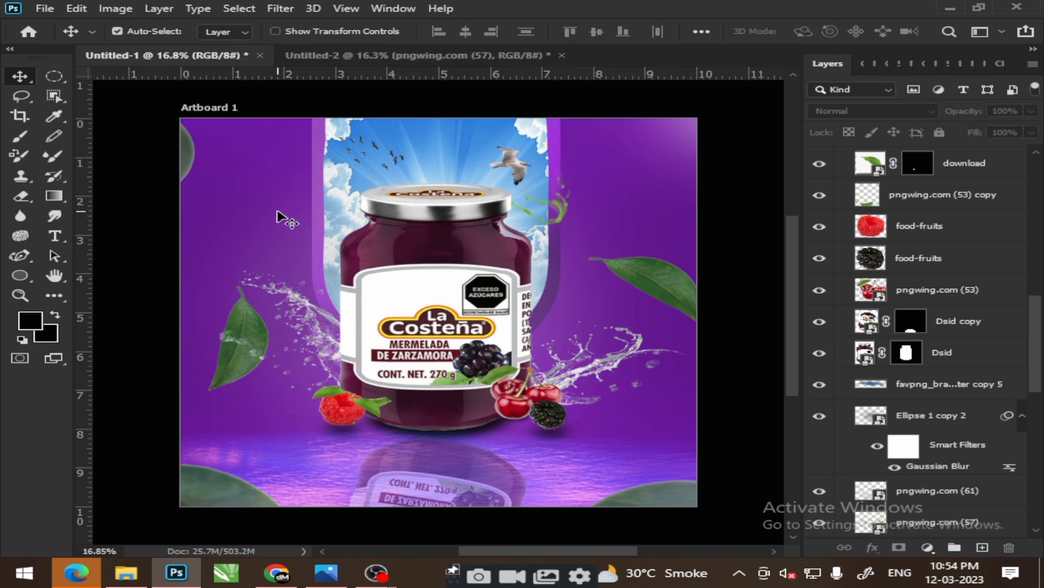
# Briefly re-show the leaf wreath, then leave it hidden
pyautogui.scroll(-5, 877, 342)
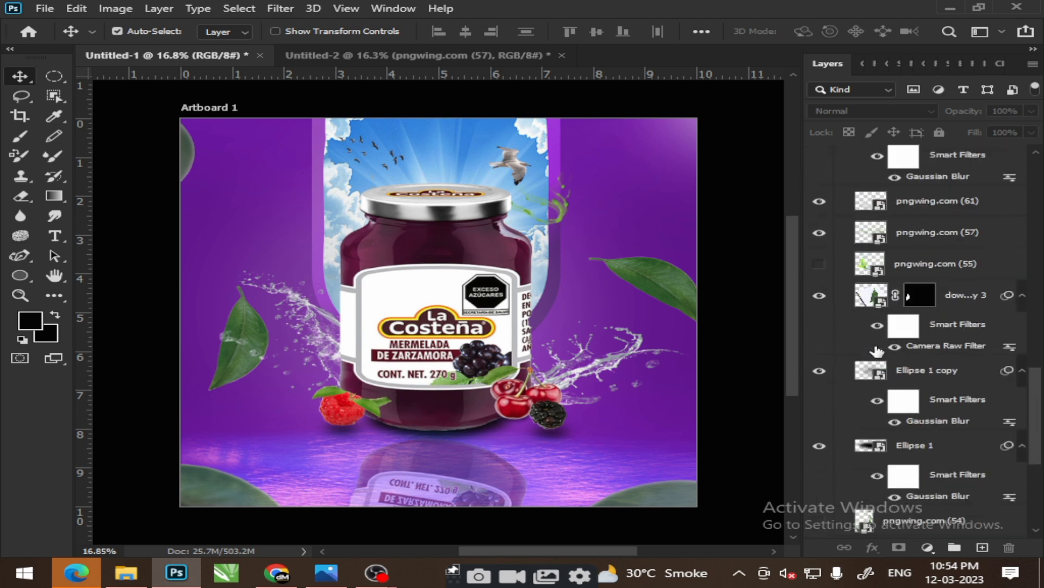
pyautogui.scroll(-5, 877, 348)
pyautogui.scroll(3, 849, 354)
pyautogui.click(820, 202)
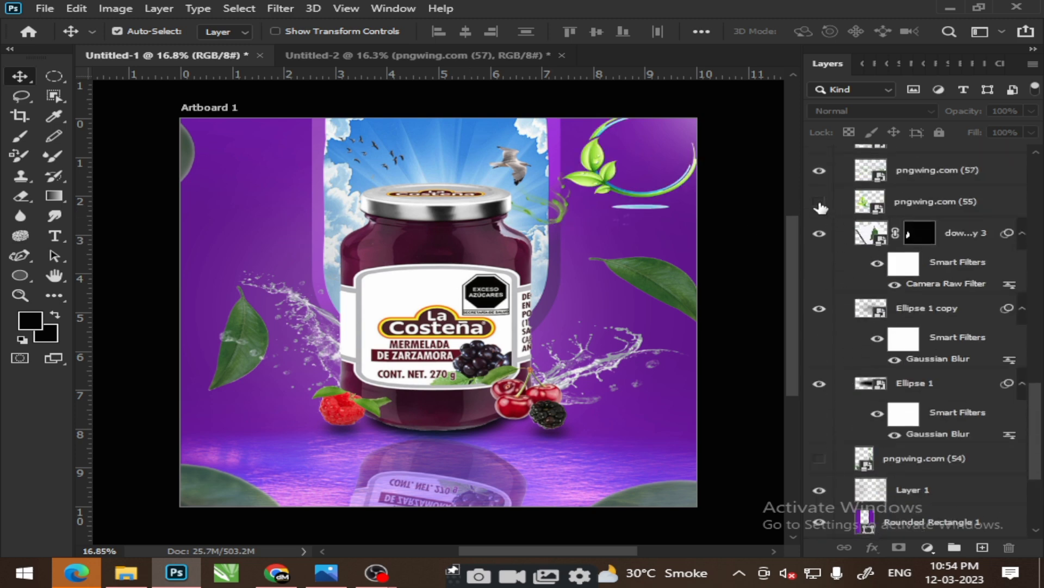
pyautogui.click(819, 203)
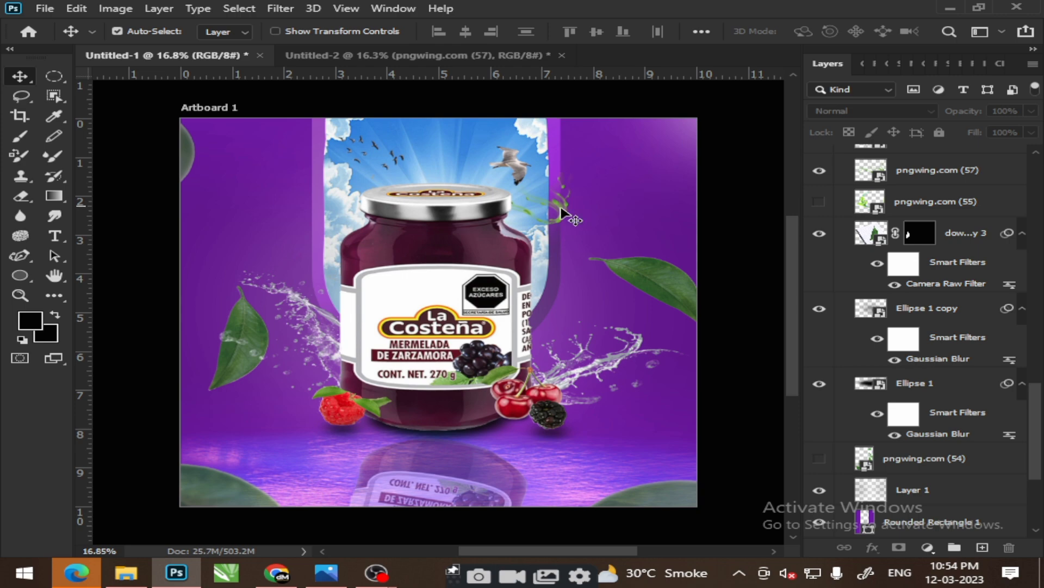
pyautogui.scroll(2, 478, 246)
pyautogui.scroll(2, 469, 241)
pyautogui.scroll(-2, 474, 242)
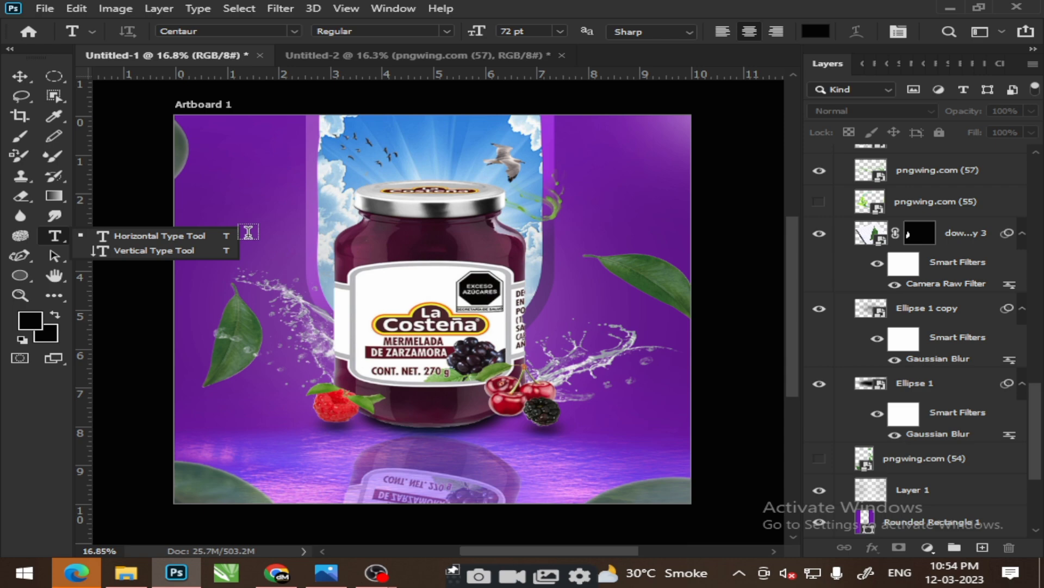
# Return to the Move tool and toggle Layer 1 off and on to compare the jar
pyautogui.click(20, 76)
pyautogui.scroll(1, 525, 237)
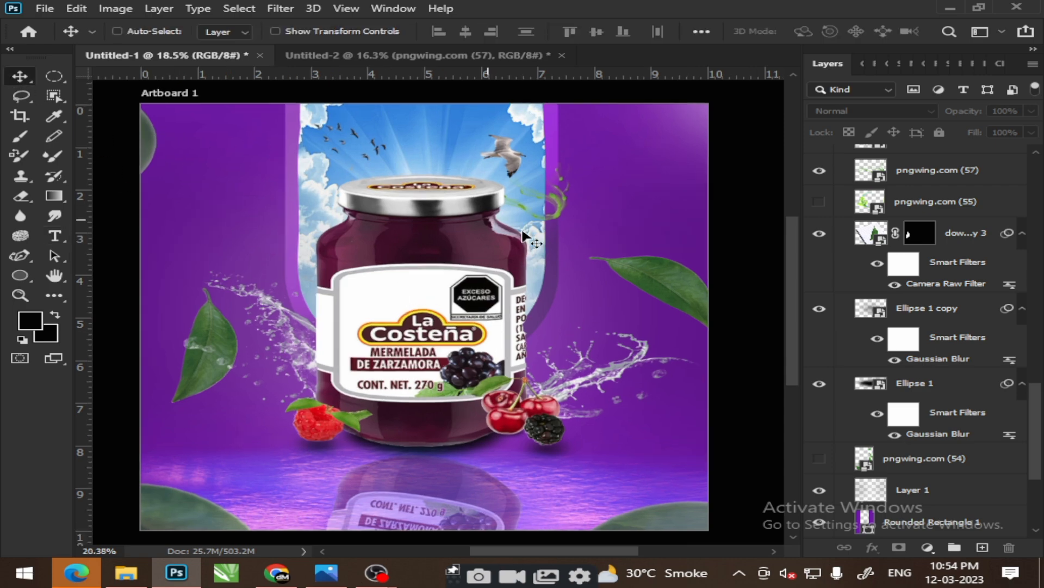
pyautogui.scroll(3, 525, 237)
pyautogui.scroll(-3, 512, 213)
pyautogui.scroll(-1, 507, 213)
pyautogui.scroll(1, 533, 299)
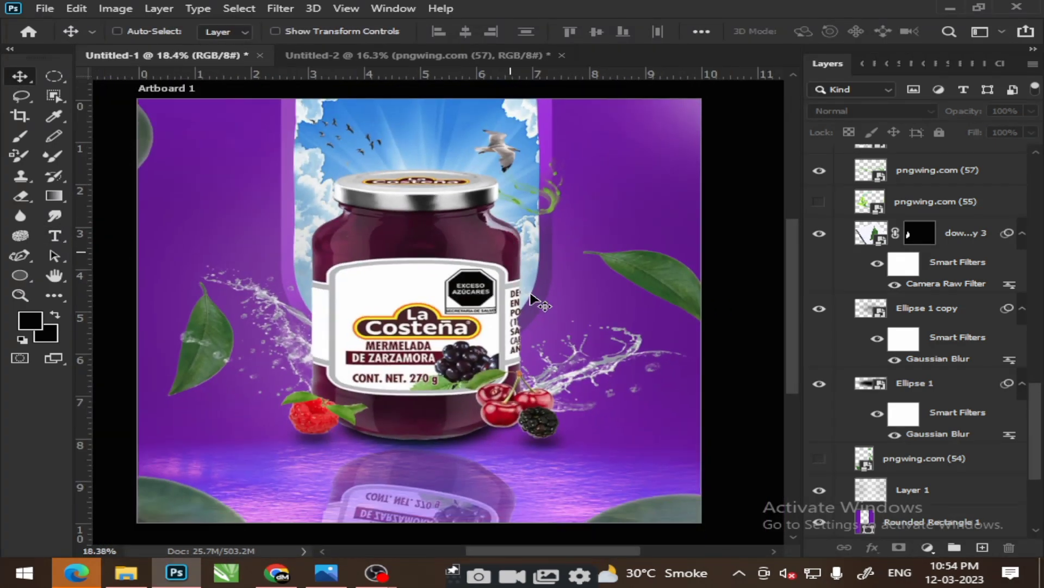
pyautogui.scroll(-3, 930, 338)
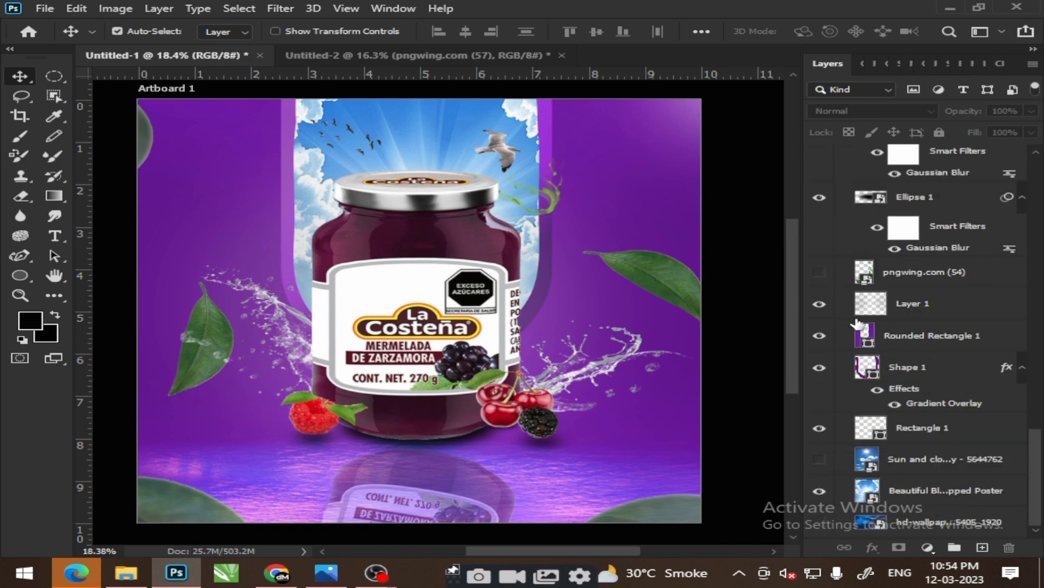
pyautogui.click(819, 303)
pyautogui.click(820, 304)
# Set the foreground colour to bright green #25ff92
pyautogui.click(53, 116)
pyautogui.click(30, 321)
pyautogui.moveTo(552, 185); pyautogui.dragTo(670, 101)
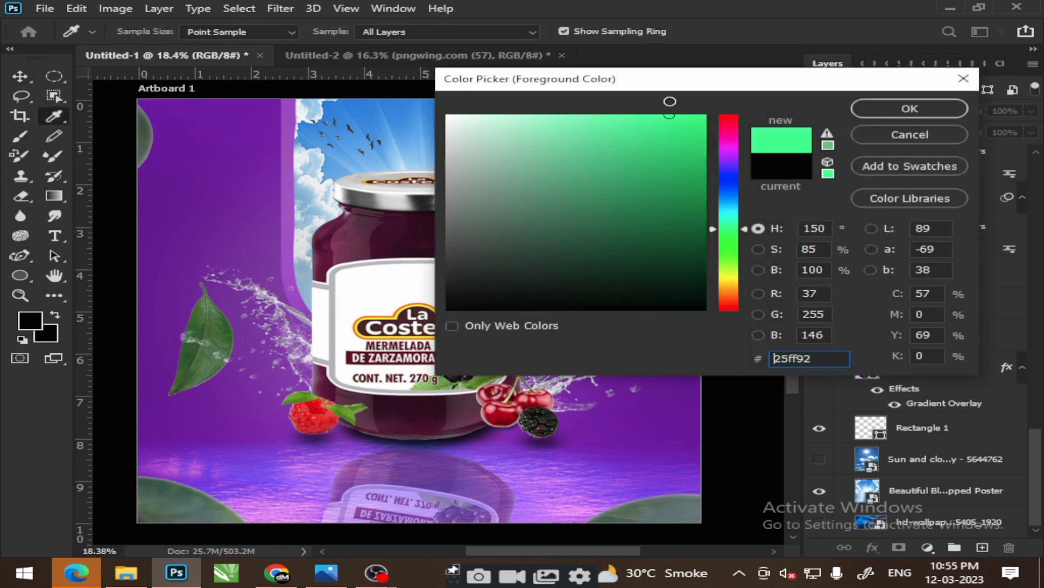
pyautogui.click(910, 108)
# Paint a soft green glow around the jar on Layer 1 with the brush
pyautogui.press('b')
pyautogui.click(534, 205)
pyautogui.click(490, 217)
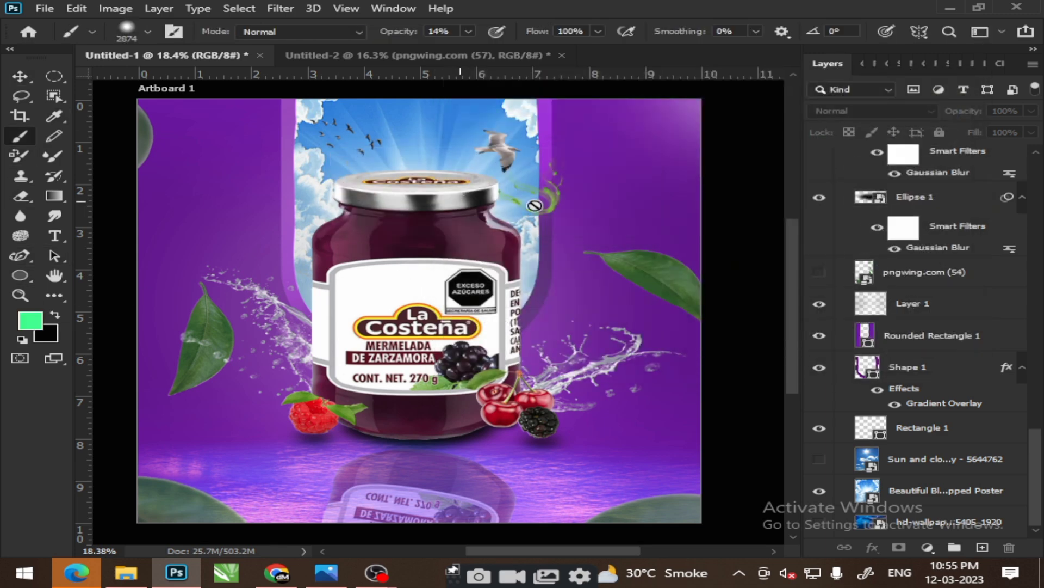
pyautogui.click(912, 310)
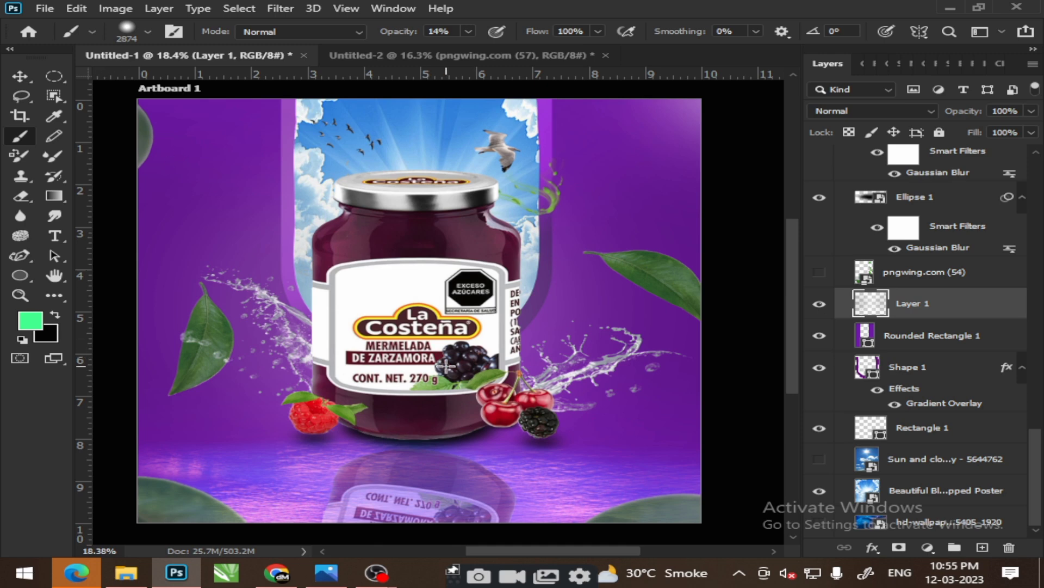
pyautogui.click(403, 311)
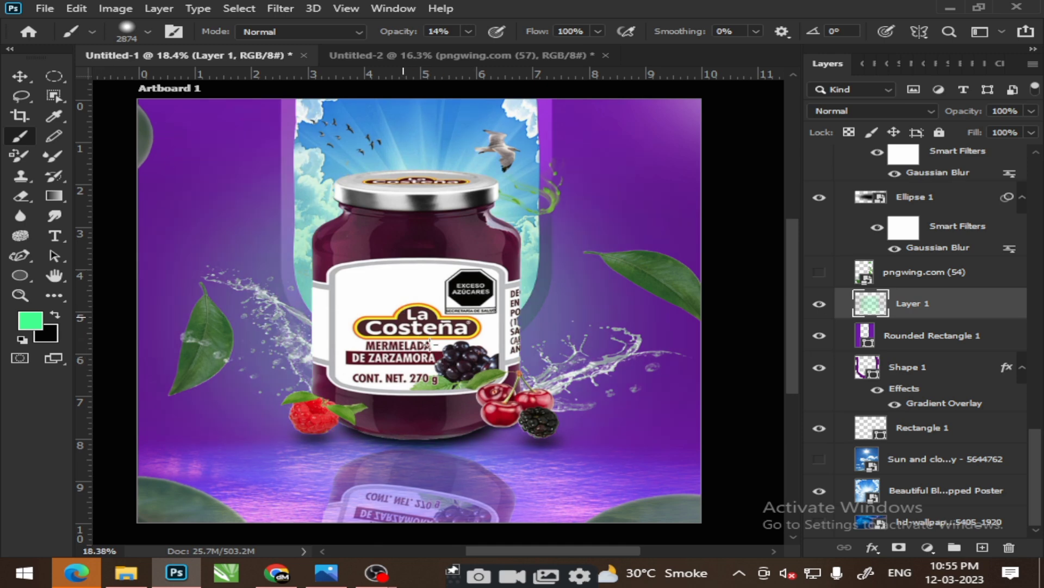
# Try a yellow glow beside the jar, then undo both yellow dabs
pyautogui.click(30, 320)
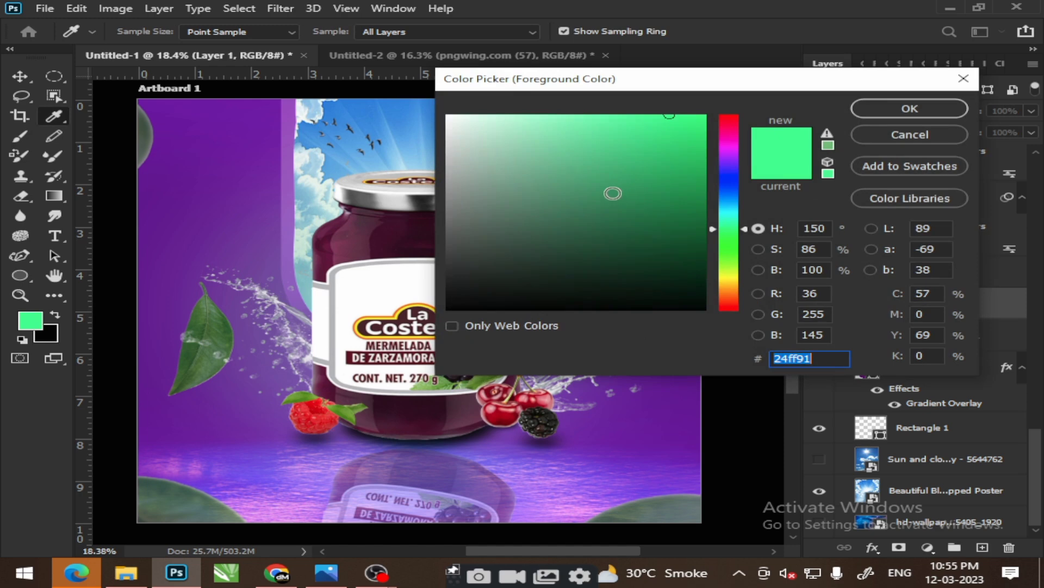
pyautogui.moveTo(753, 228); pyautogui.dragTo(753, 273)
pyautogui.click(903, 108)
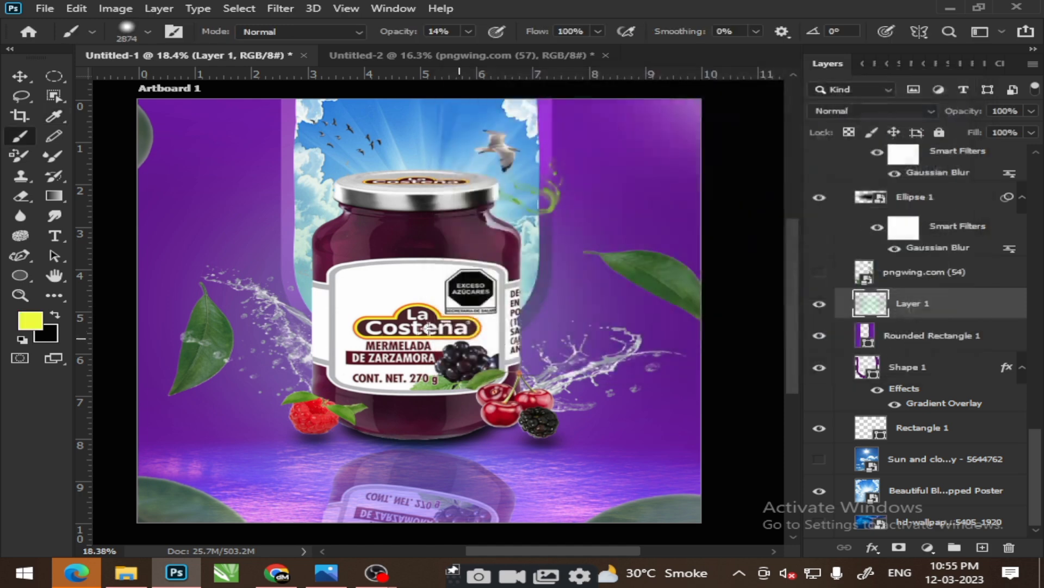
pyautogui.click(419, 330)
pyautogui.click(405, 331)
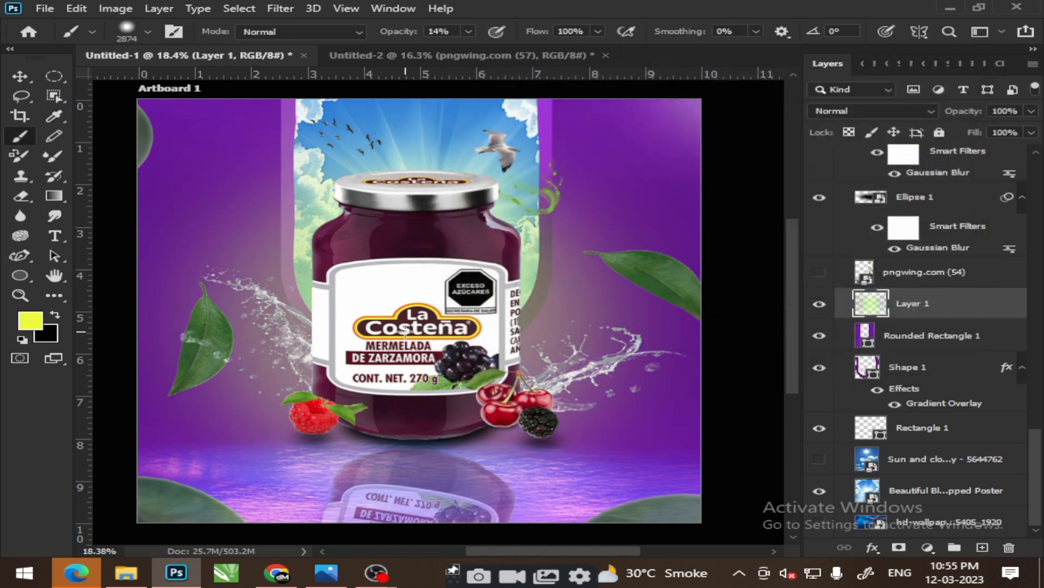
pyautogui.hotkey('ctrl', 'z')
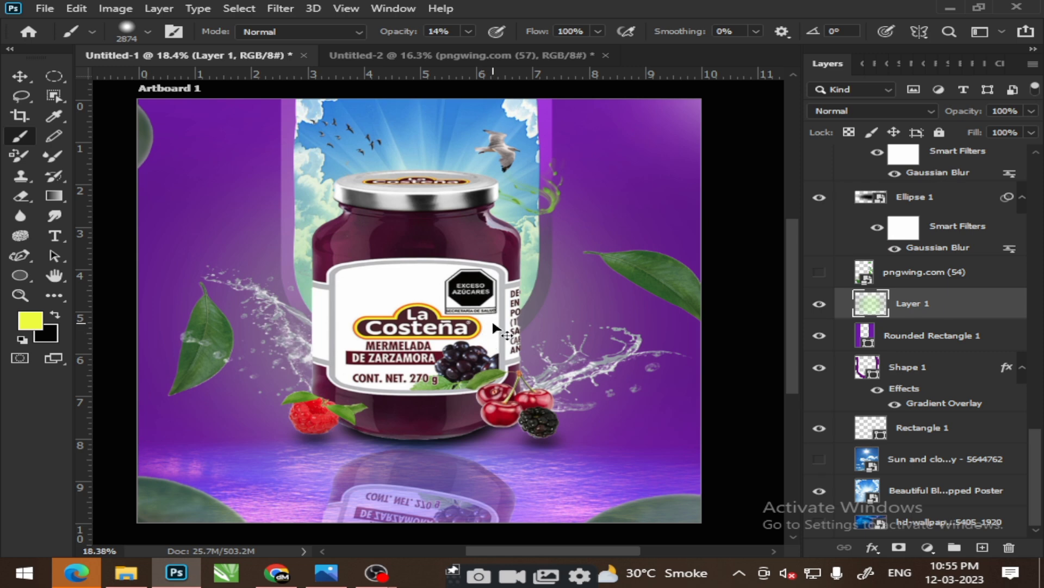
pyautogui.hotkey('ctrl', 'z')
# Dab yellow glow on both sides of the jar and undo it
pyautogui.click(691, 431)
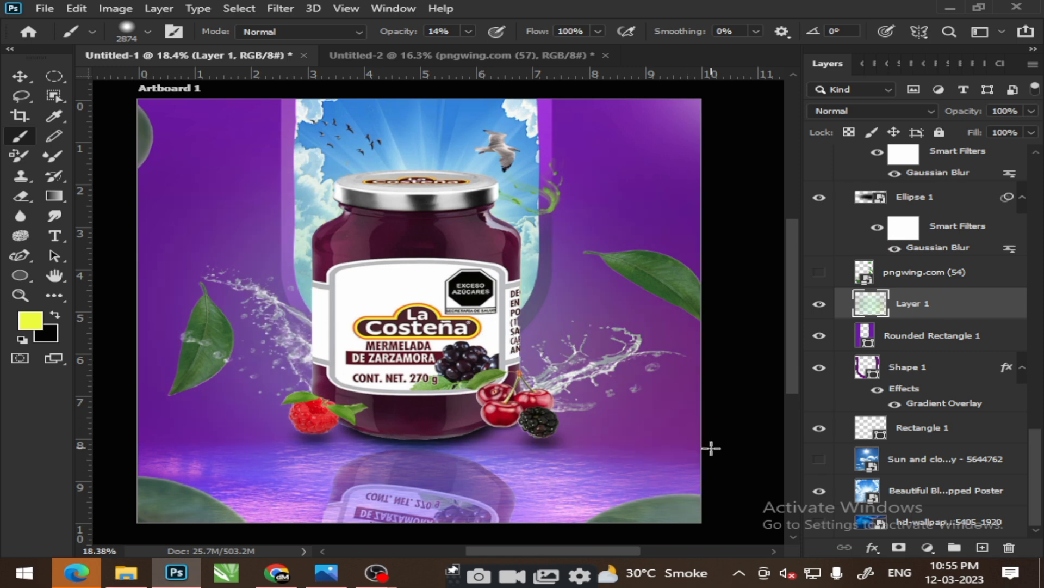
pyautogui.click(194, 423)
pyautogui.hotkey('ctrl', 'z')
pyautogui.hotkey('ctrl', 'z')
pyautogui.scroll(-3, 291, 345)
pyautogui.scroll(2, 369, 333)
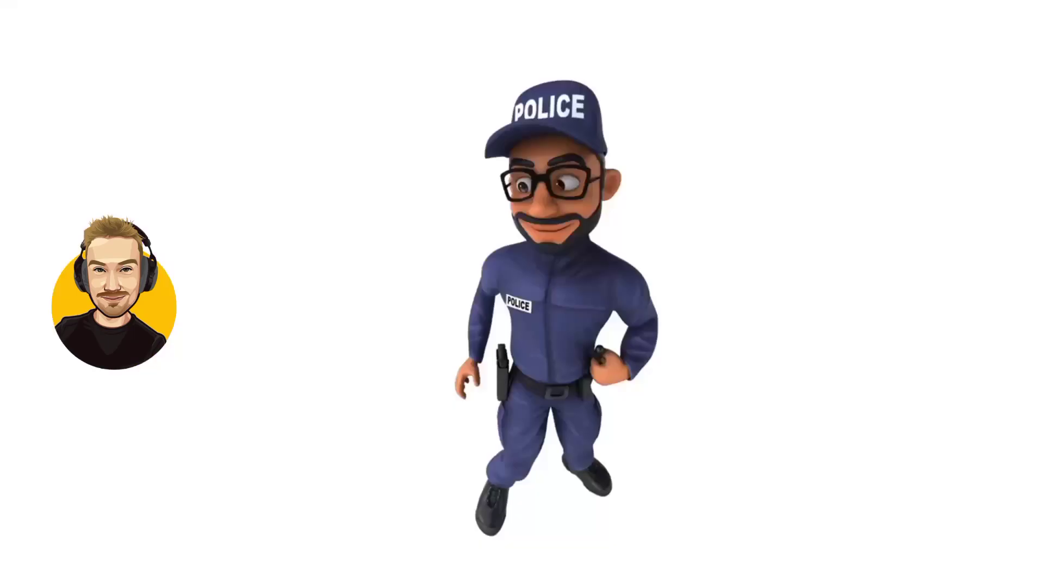